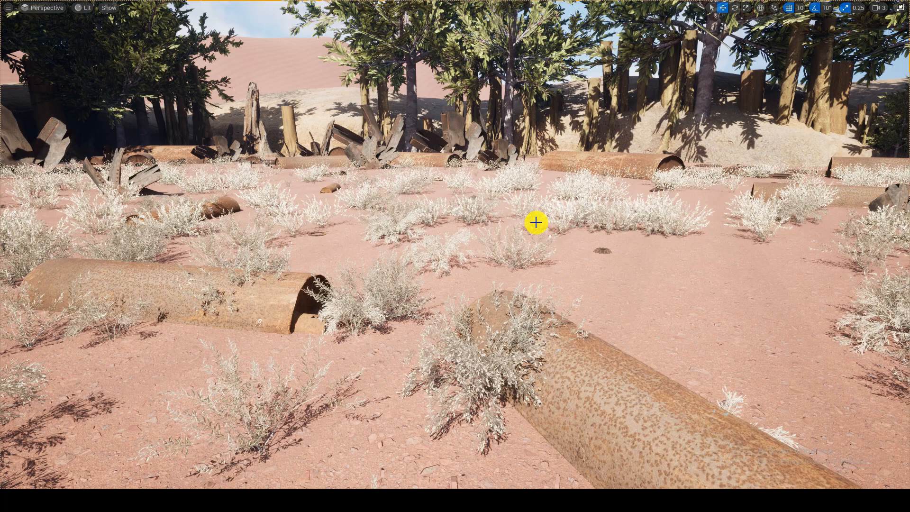
# Step: Play the level in the editor, fly through the desert scene to examine the scattered vegetation and debris, and stop the session
pyautogui.moveTo(455, 256); pyautogui.dragTo(180, 266, button='right')
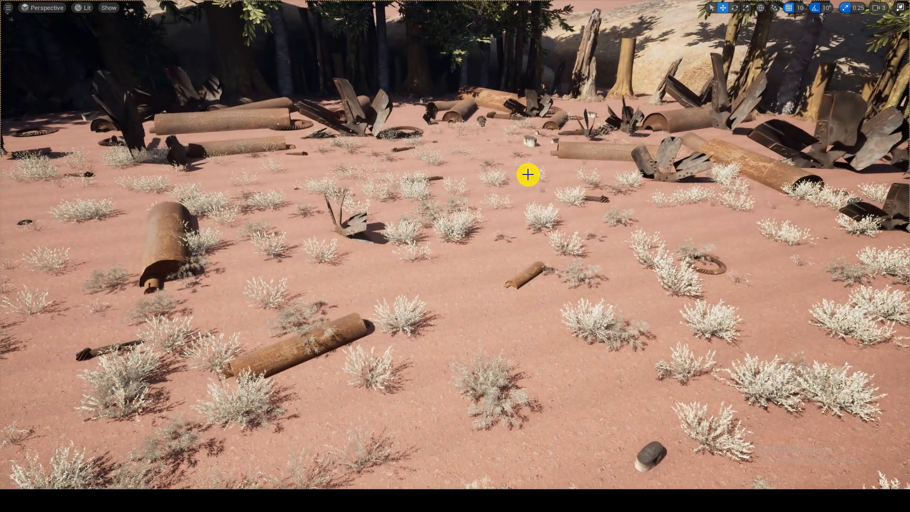
pyautogui.press('F11')
pyautogui.hotkey('alt', 'p')
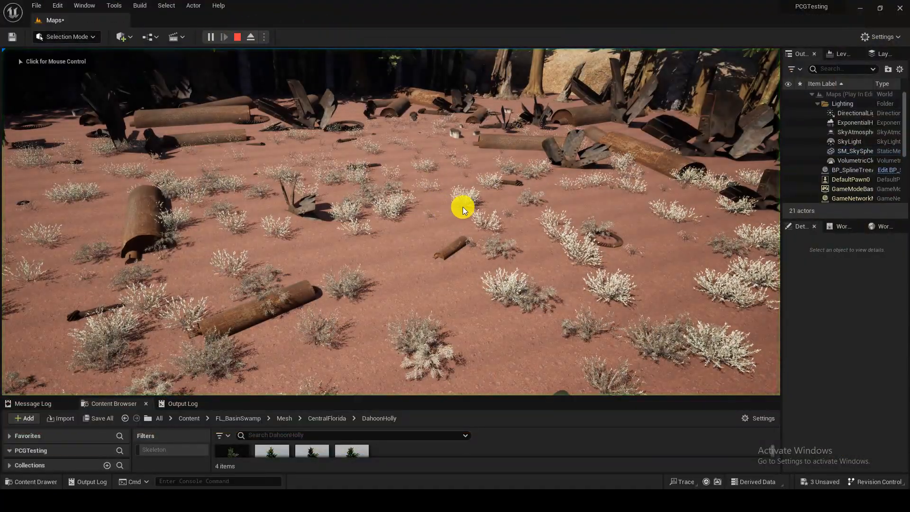
pyautogui.press('w')
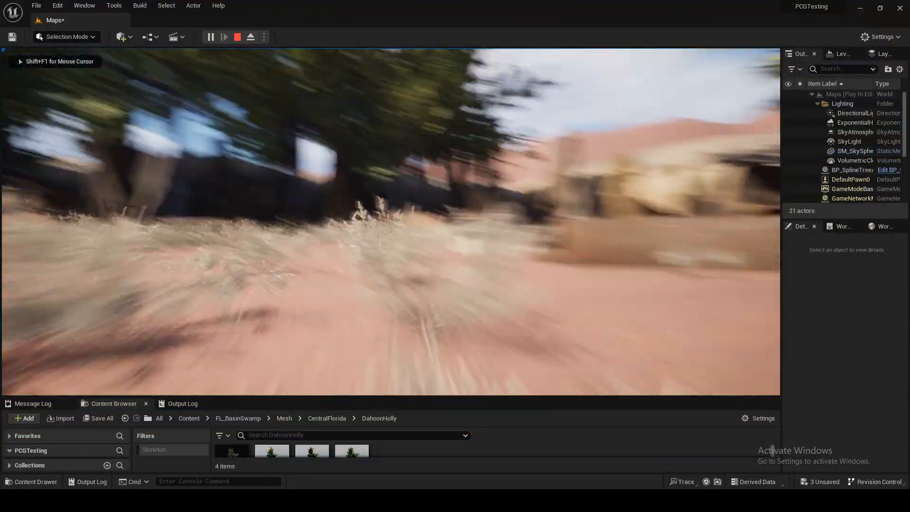
pyautogui.press('w')
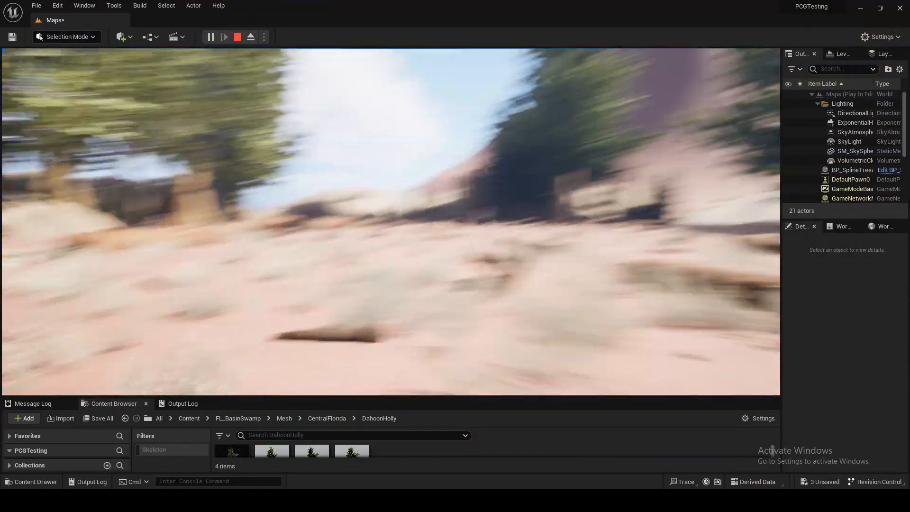
pyautogui.press('w')
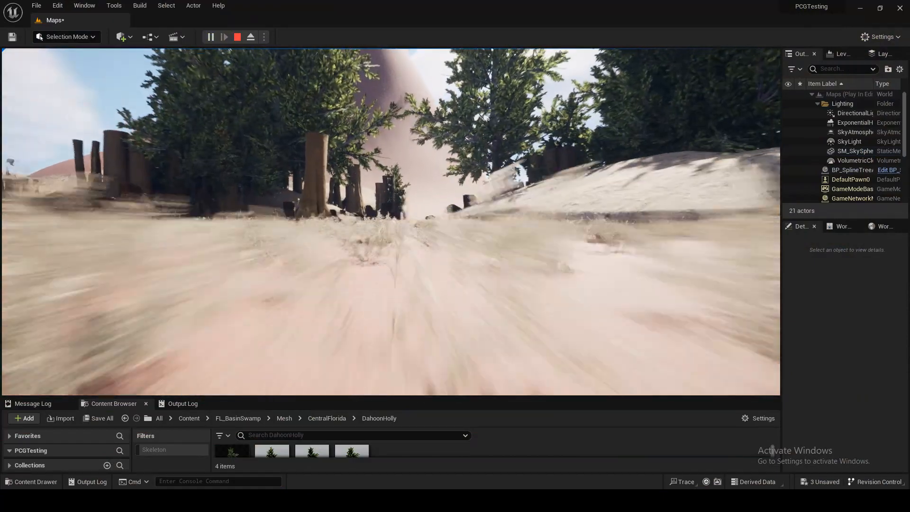
pyautogui.press('s')
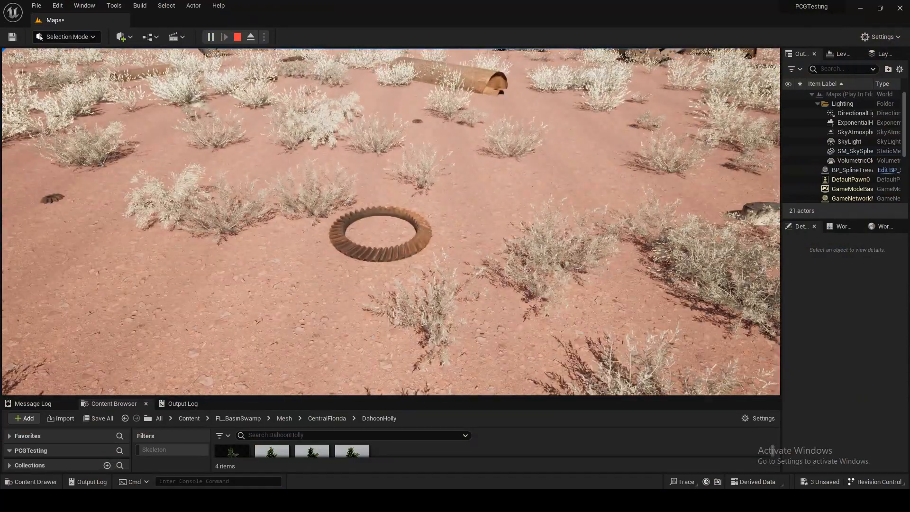
pyautogui.press('w')
pyautogui.press('w')
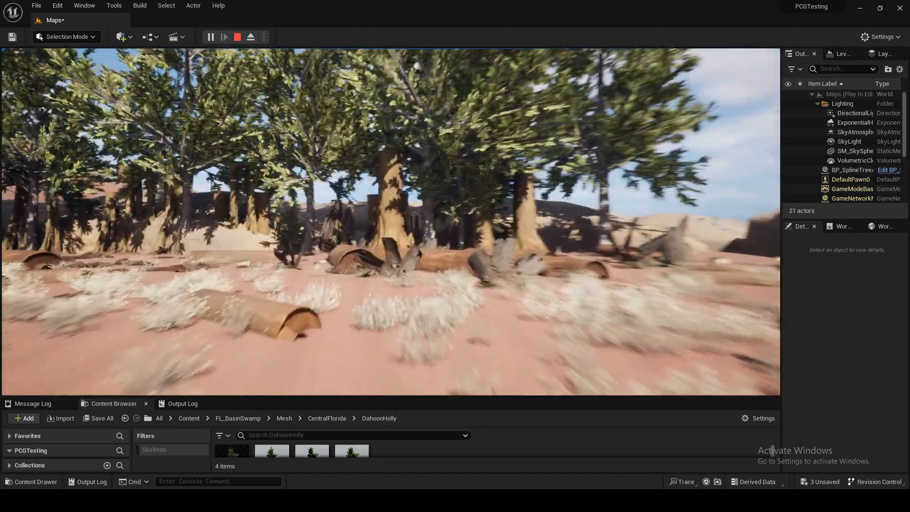
pyautogui.press('w')
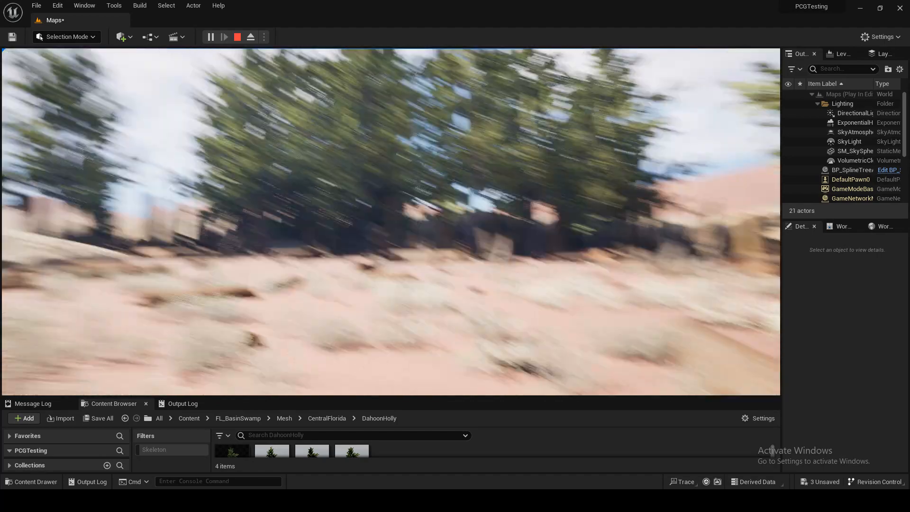
pyautogui.press('s')
pyautogui.press('s')
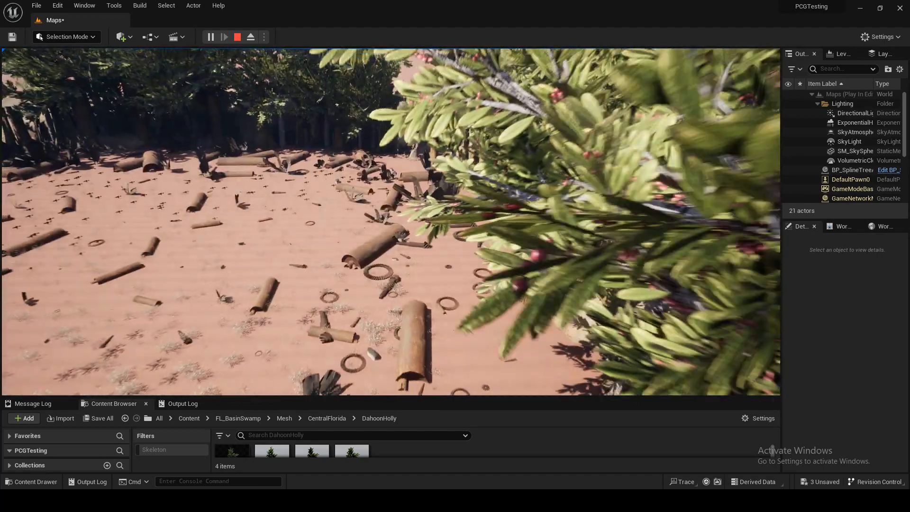
pyautogui.press('Escape')
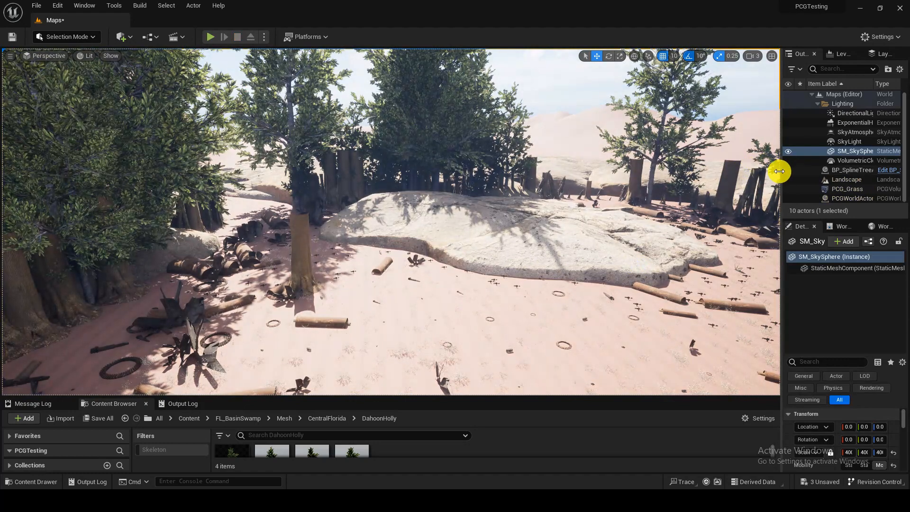
# Step: Widen the Outliner and Details area and clean up the generated content of the PCG_Grass volume
pyautogui.moveTo(779, 171); pyautogui.dragTo(670, 176)
pyautogui.click(761, 189)
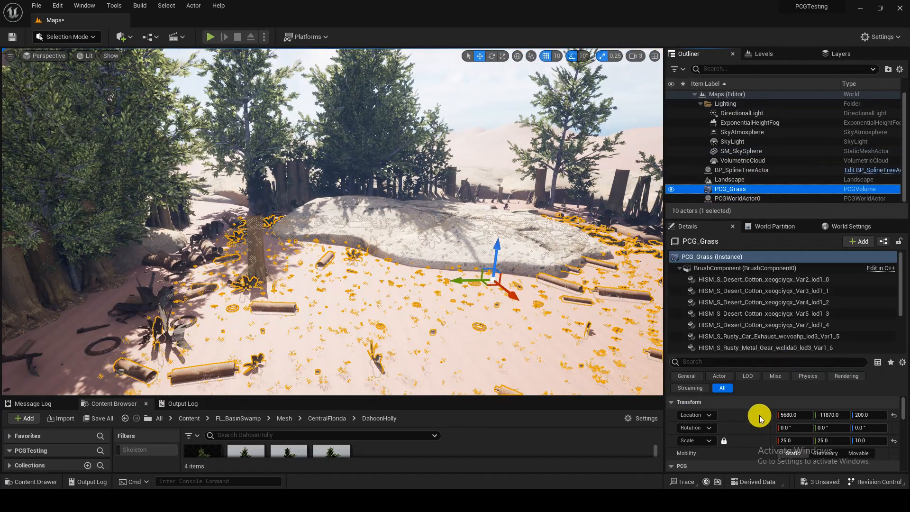
pyautogui.scroll(-3, 789, 441)
pyautogui.click(829, 420)
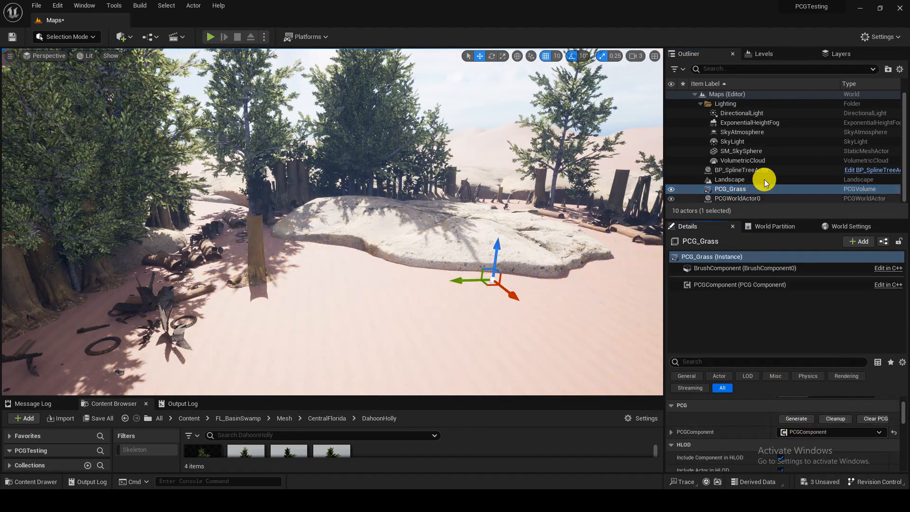
# Step: Clean up the generated content of the PCG component on BP_SplineTreeActor
pyautogui.click(753, 171)
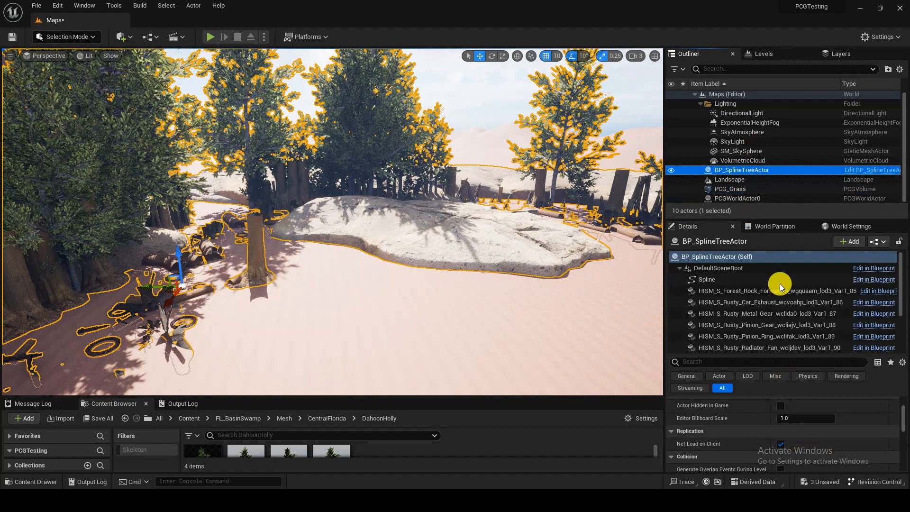
pyautogui.scroll(-5, 780, 308)
pyautogui.click(770, 346)
pyautogui.scroll(-2, 758, 411)
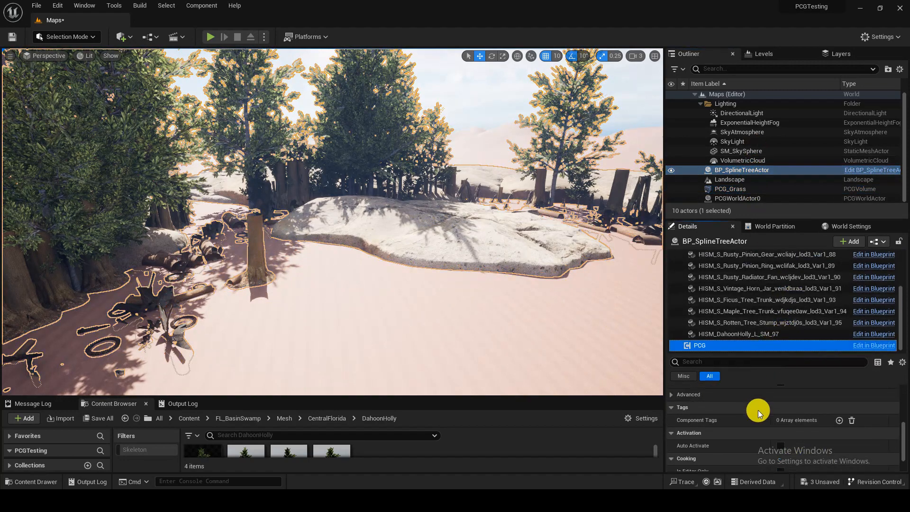
pyautogui.scroll(5, 782, 416)
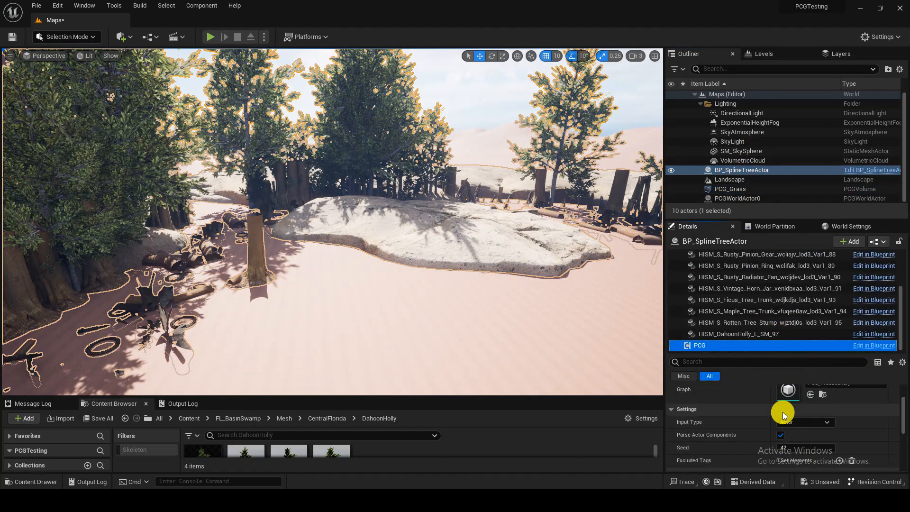
pyautogui.click(830, 387)
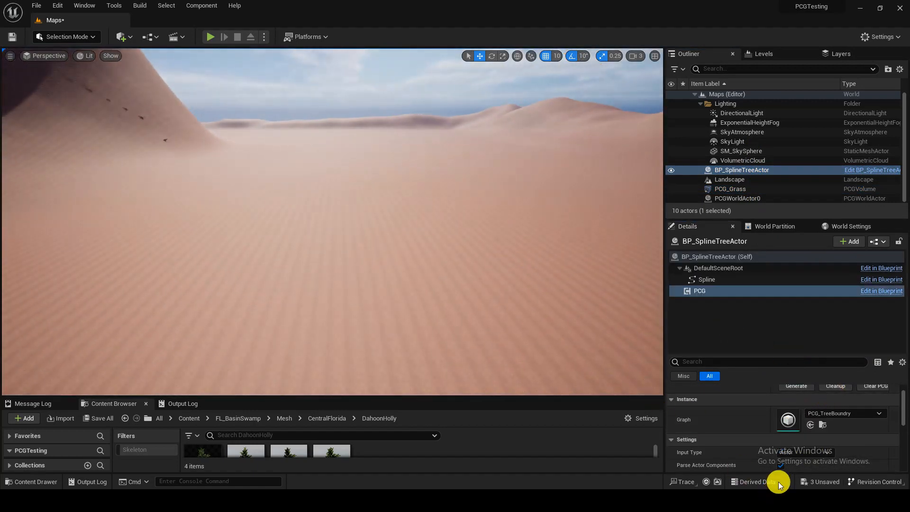
# Step: Generate the PCG_TreeBoundry graph content on BP_SplineTreeActor's PCG component
pyautogui.click(799, 386)
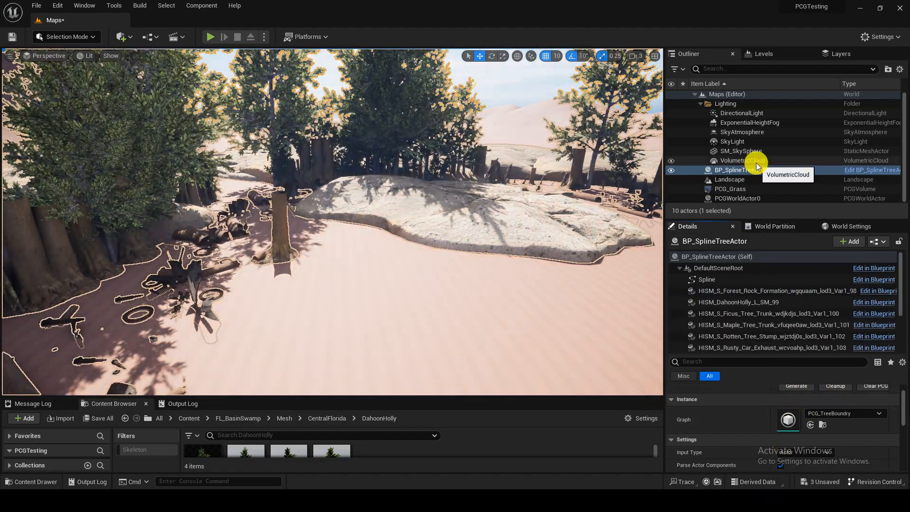
pyautogui.press('s')
pyautogui.scroll(1, 562, 196)
pyautogui.moveTo(559, 188); pyautogui.dragTo(552, 225, button='right')
pyautogui.press('w')
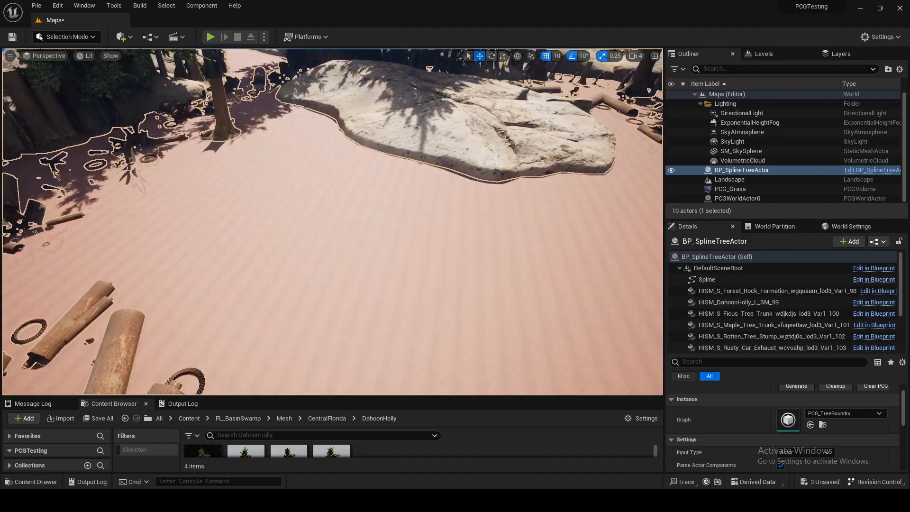
# Step: Generate the procedural content of the PCG_Grass volume
pyautogui.click(781, 192)
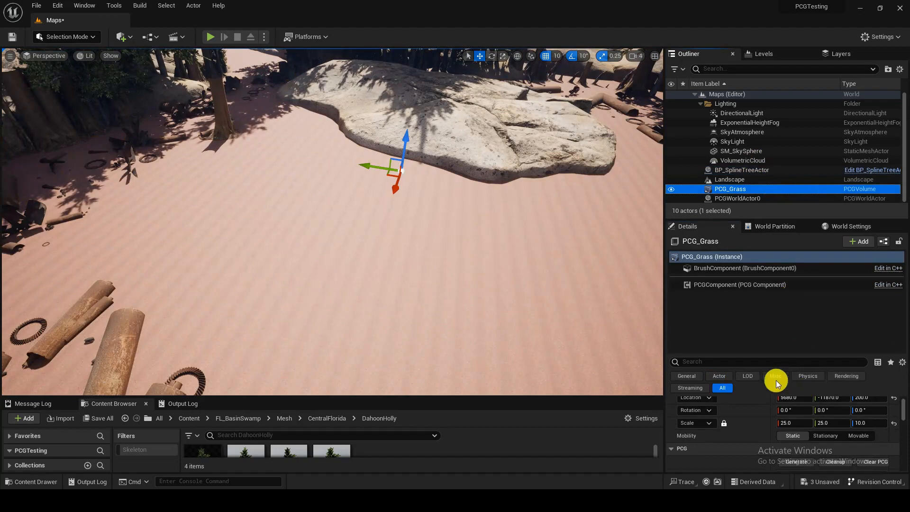
pyautogui.scroll(-1, 749, 406)
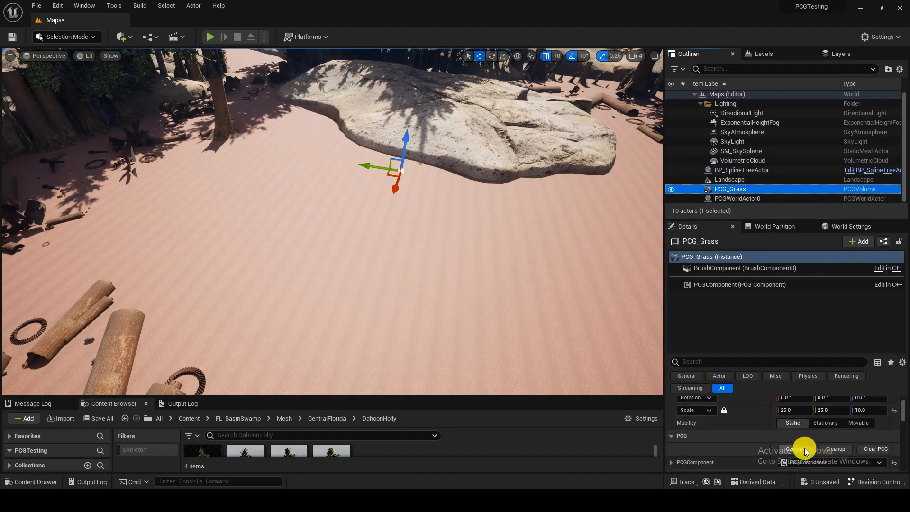
pyautogui.click(796, 448)
# Step: Examine the generated grass, debris and tree boundary from an overview down to ground level
pyautogui.press('f')
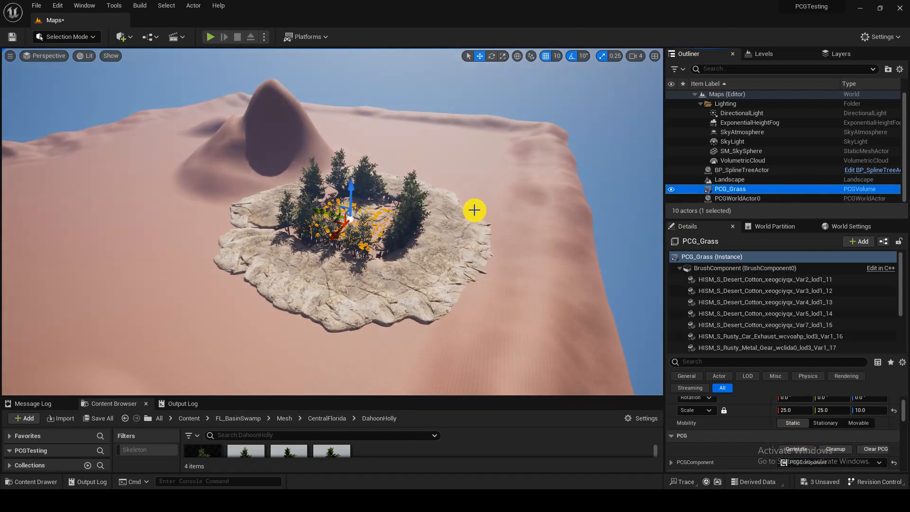
pyautogui.press('w')
pyautogui.moveTo(473, 209); pyautogui.dragTo(472, 210, button='right')
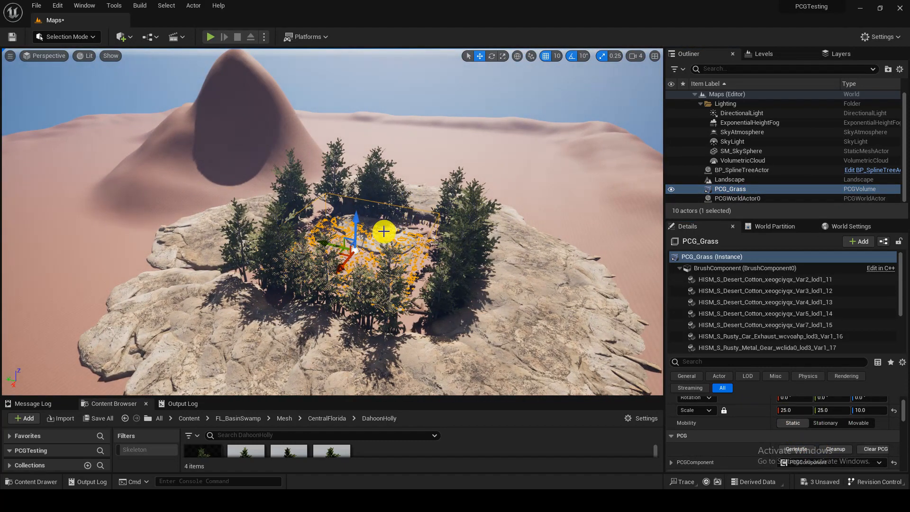
pyautogui.press('w')
pyautogui.moveTo(288, 236); pyautogui.dragTo(289, 265, button='right')
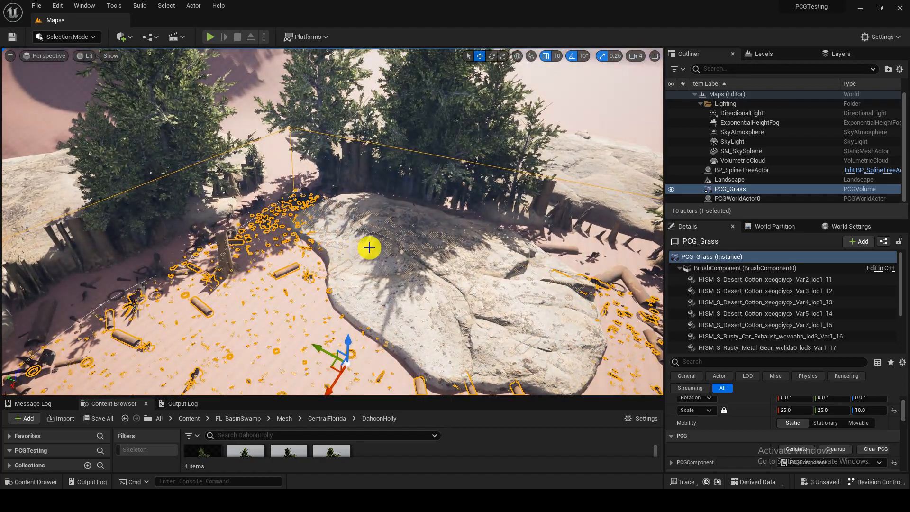
pyautogui.press('w')
pyautogui.moveTo(370, 248); pyautogui.dragTo(474, 248, button='right')
pyautogui.press('w')
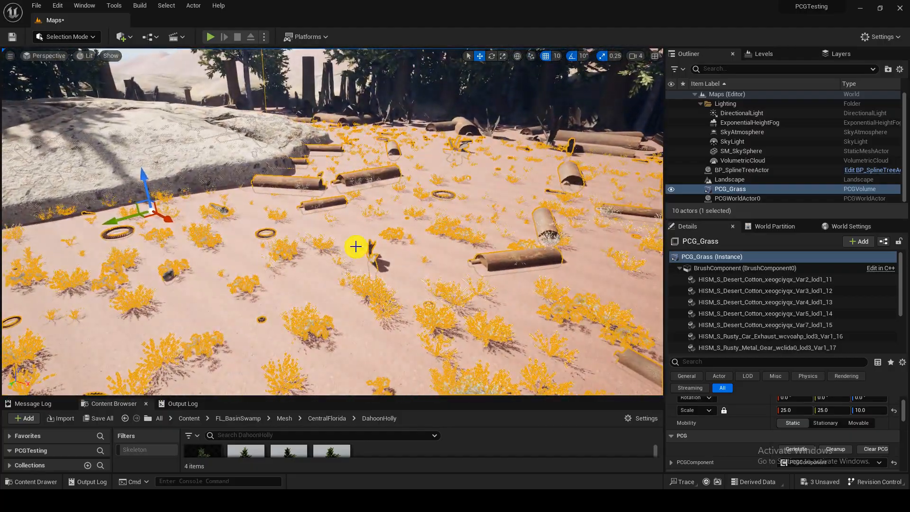
pyautogui.moveTo(312, 191); pyautogui.dragTo(300, 166, button='right')
pyautogui.click(301, 166)
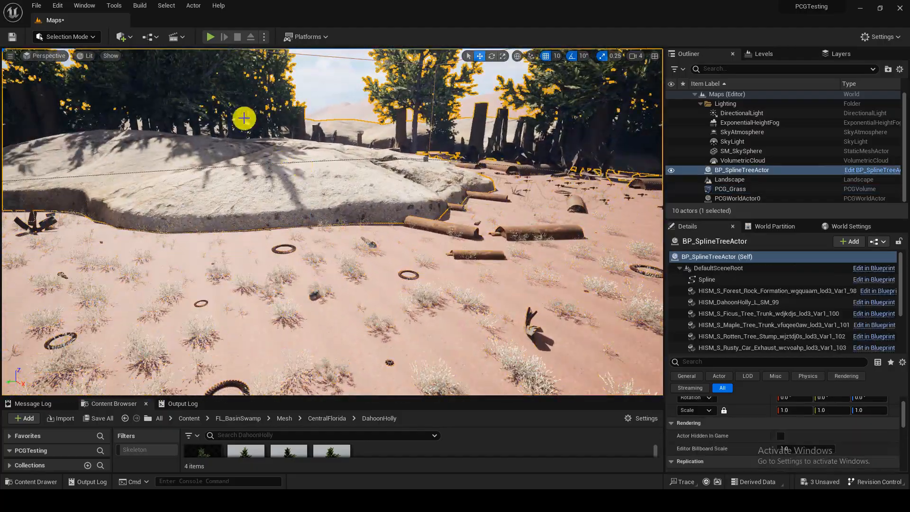
# Step: Search the project's plugins for "procedural" to check the Procedural Content Generation Framework, and close the plugin list
pyautogui.click(61, 7)
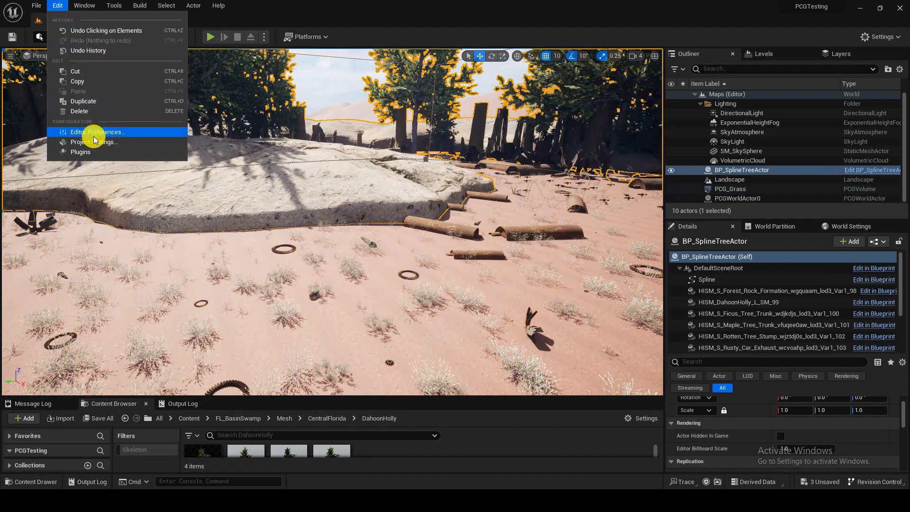
pyautogui.click(81, 152)
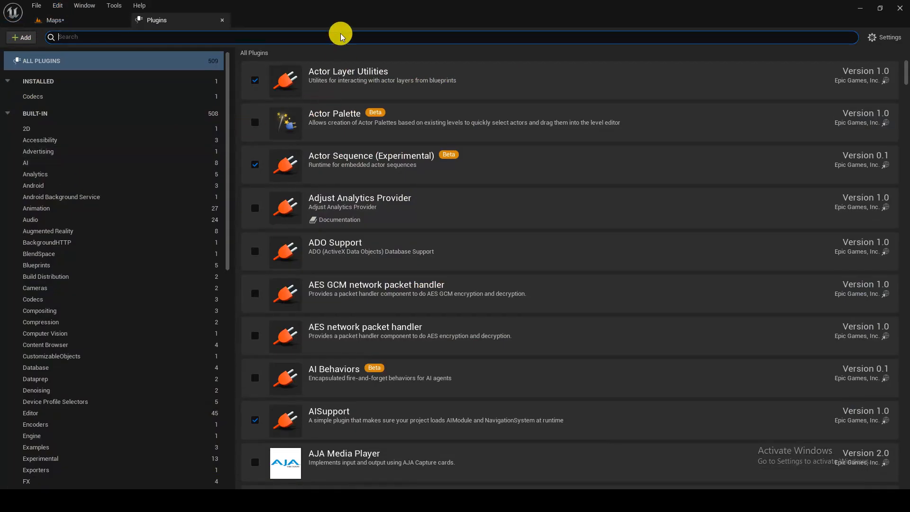
pyautogui.write('procedural')
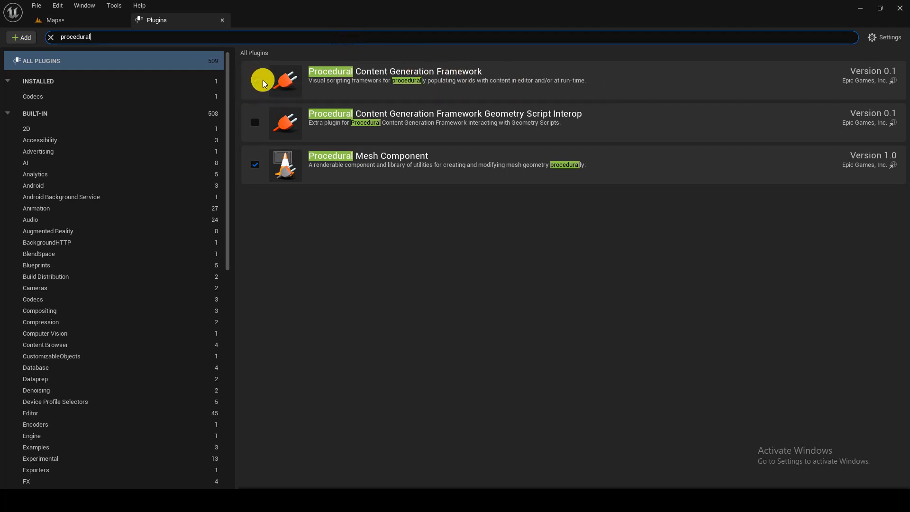
pyautogui.click(223, 21)
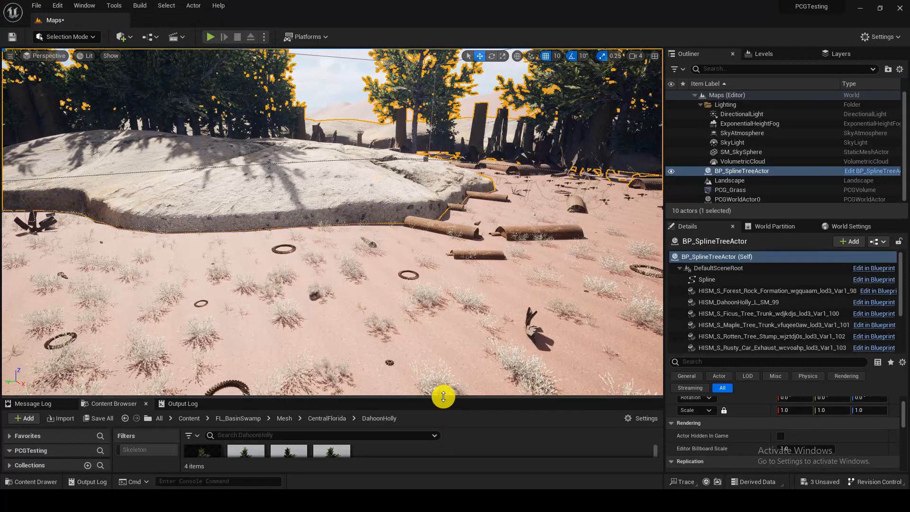
# Step: Enlarge the Content Browser and look up the PCG Graph entry among the advanced asset types that can be created
pyautogui.moveTo(443, 396); pyautogui.dragTo(446, 295)
pyautogui.rightClick(426, 386)
pyautogui.moveTo(469, 360)
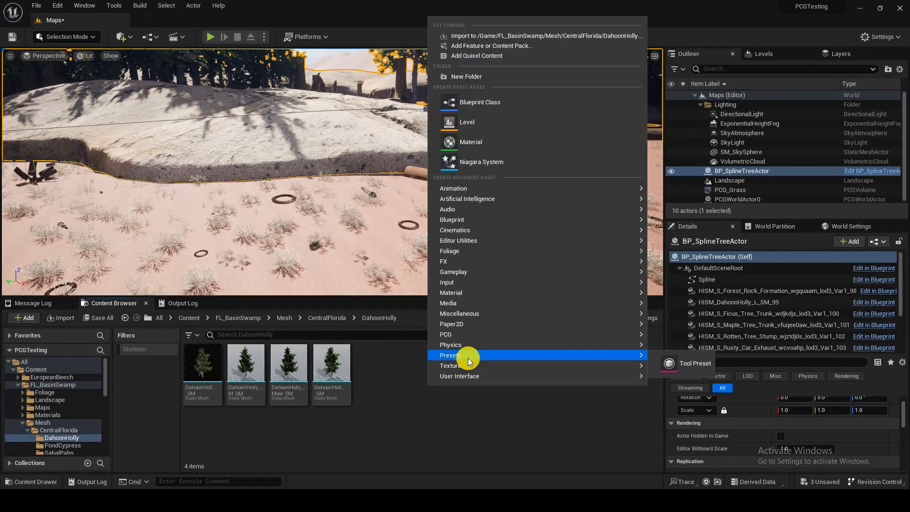
pyautogui.moveTo(478, 337)
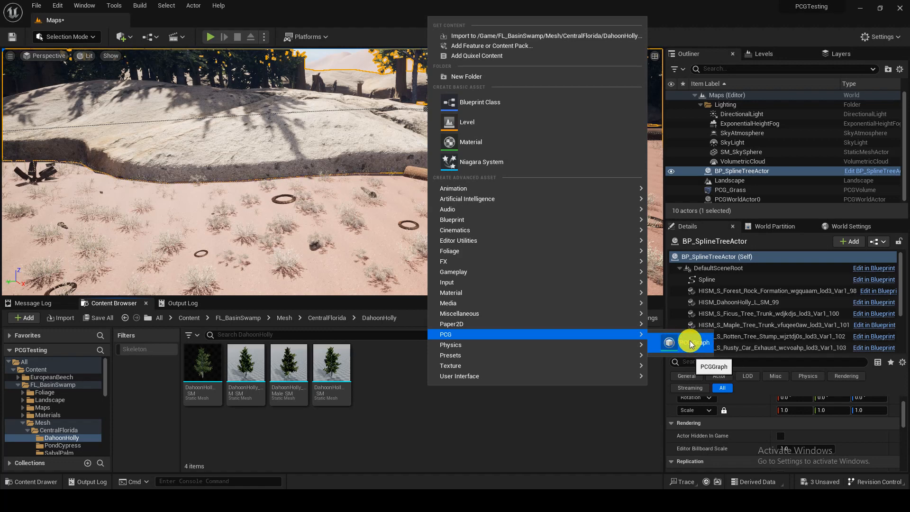
# Step: Create a new level from the Basic template, saving the modified Maps level
pyautogui.click(41, 9)
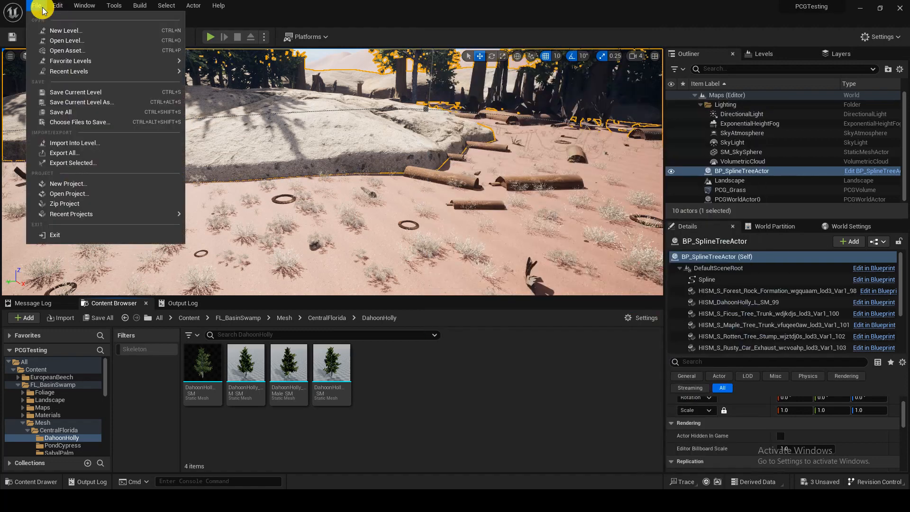
pyautogui.click(49, 28)
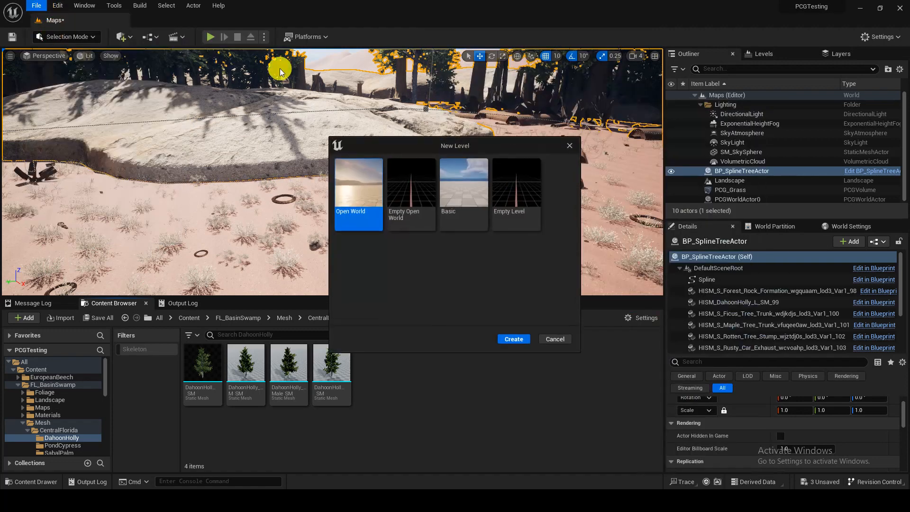
pyautogui.click(471, 204)
pyautogui.click(513, 339)
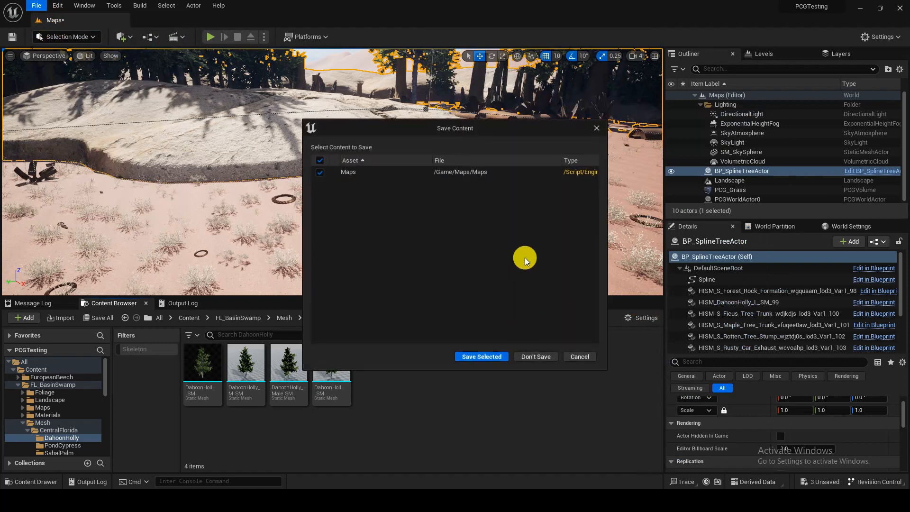
pyautogui.click(505, 355)
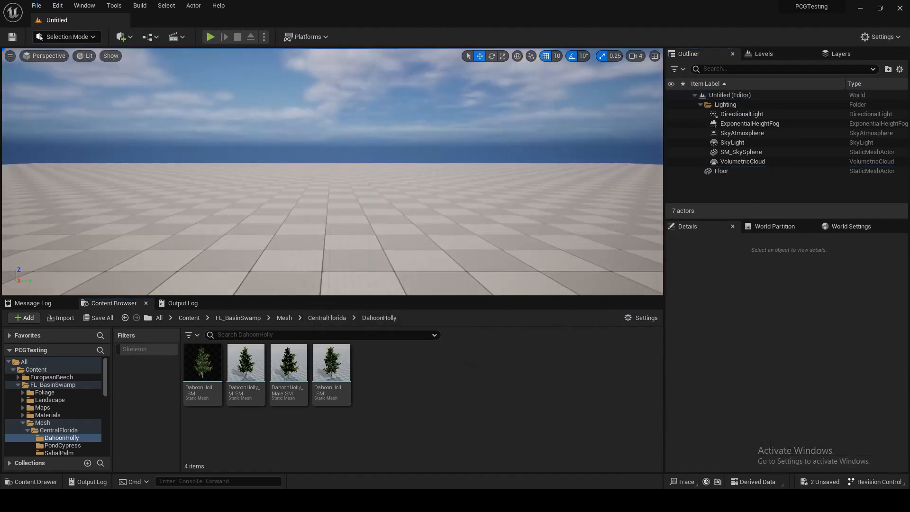
# Step: Delete the template floor from the level and switch to Landscape mode
pyautogui.click(441, 147)
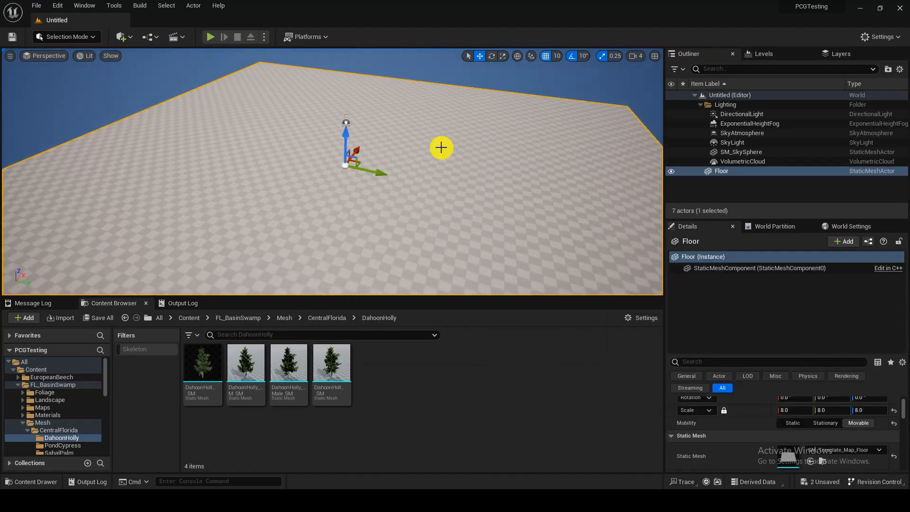
pyautogui.press('Delete')
pyautogui.click(71, 37)
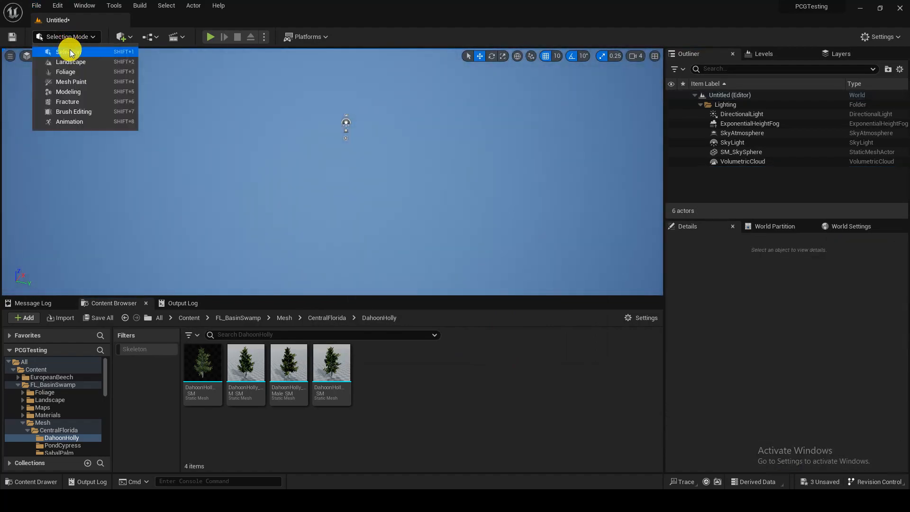
pyautogui.click(67, 61)
# Step: Create a new landscape with its X and Y scale set to 50
pyautogui.scroll(5, 255, 170)
pyautogui.press('s')
pyautogui.moveTo(255, 170); pyautogui.dragTo(297, 169, button='right')
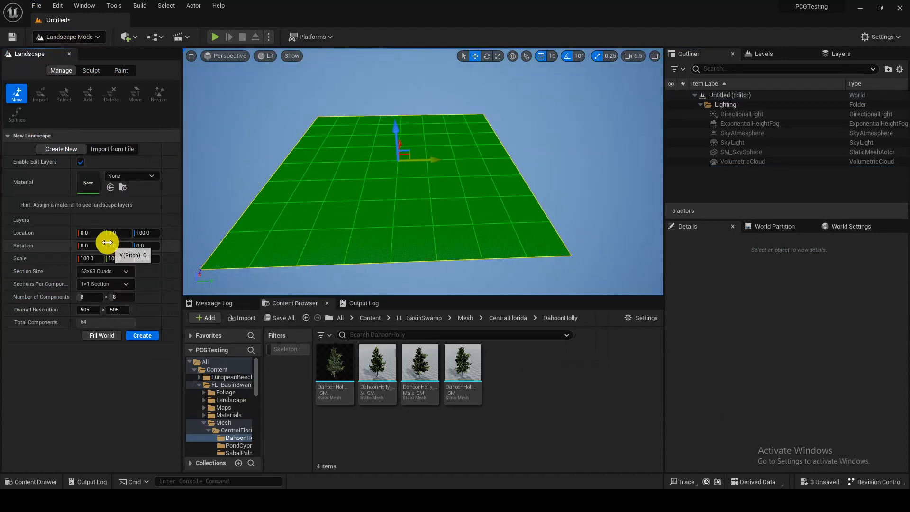
pyautogui.write('50')
pyautogui.press('Tab')
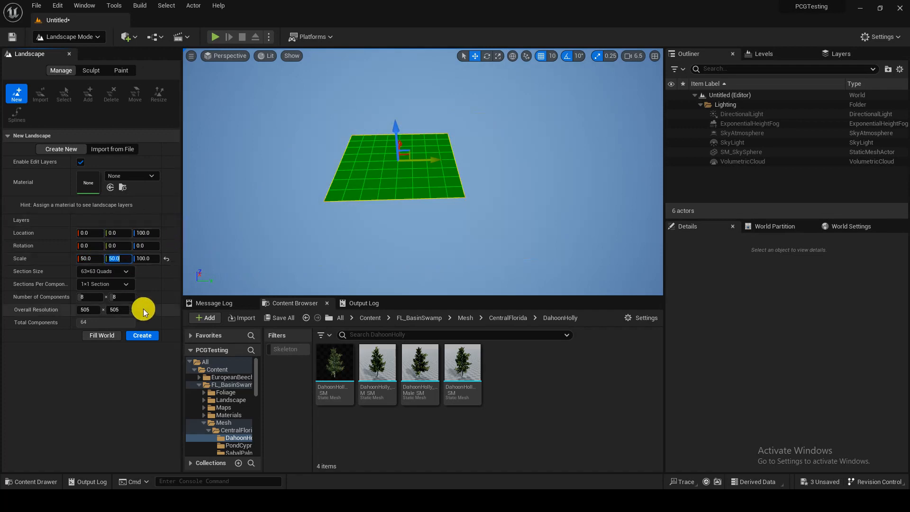
pyautogui.click(139, 335)
# Step: Browse the project content to the Arid_Gravel_Ground_wkelfji folder inside Megascans Surfaces
pyautogui.press('w')
pyautogui.moveTo(361, 227); pyautogui.dragTo(360, 304, button='right')
pyautogui.press('s')
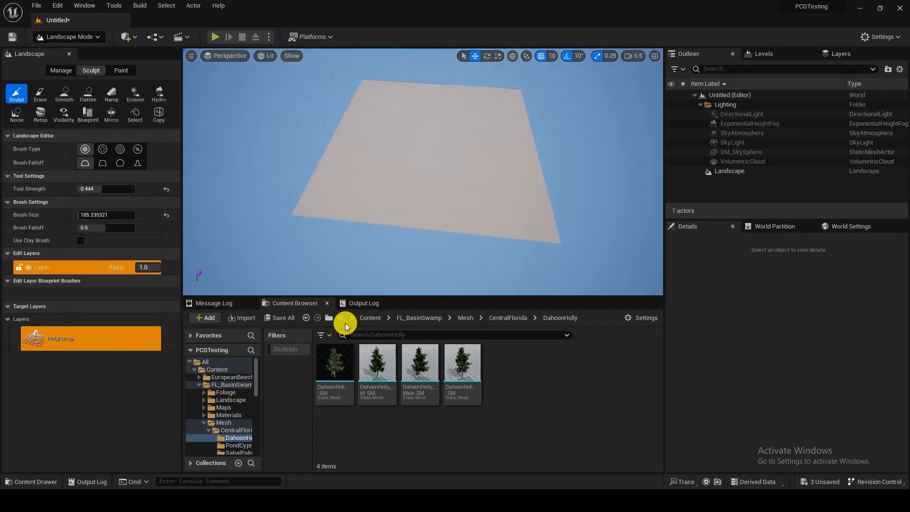
pyautogui.click(372, 319)
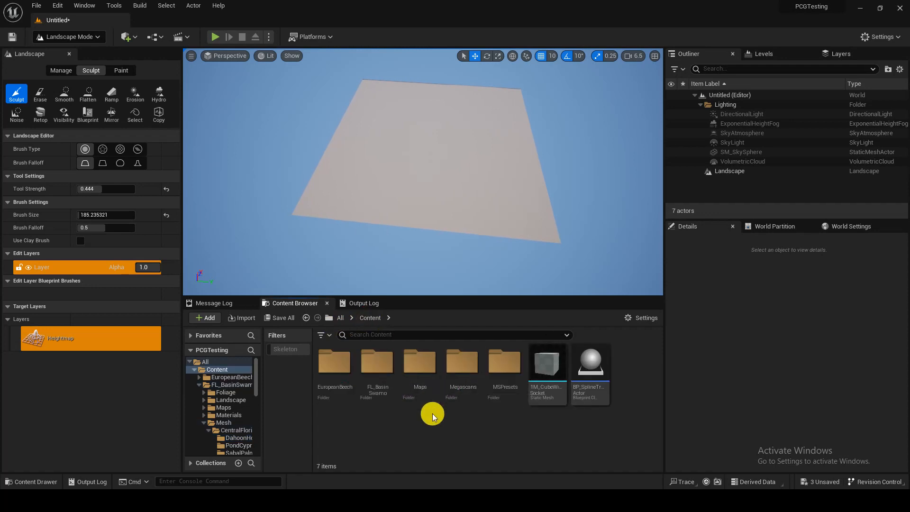
pyautogui.moveTo(390, 145); pyautogui.dragTo(388, 117, button='right')
pyautogui.press('w')
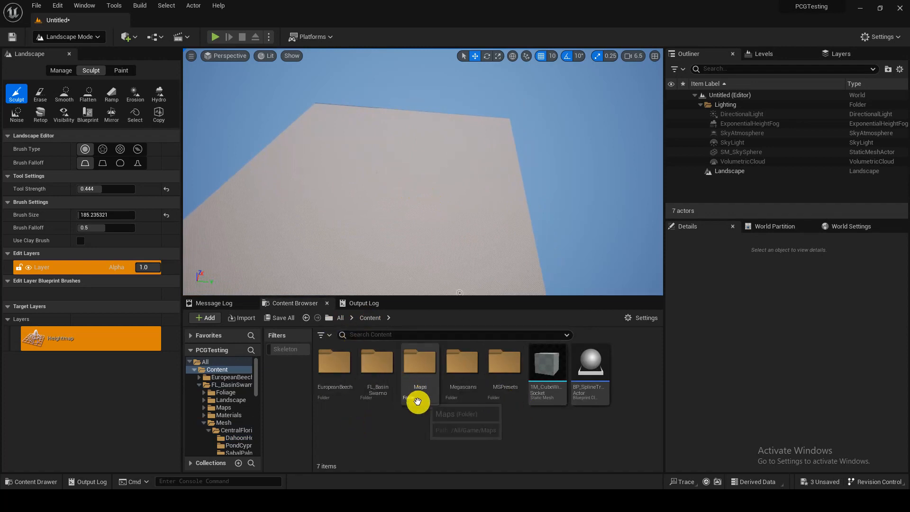
pyautogui.doubleClick(464, 383)
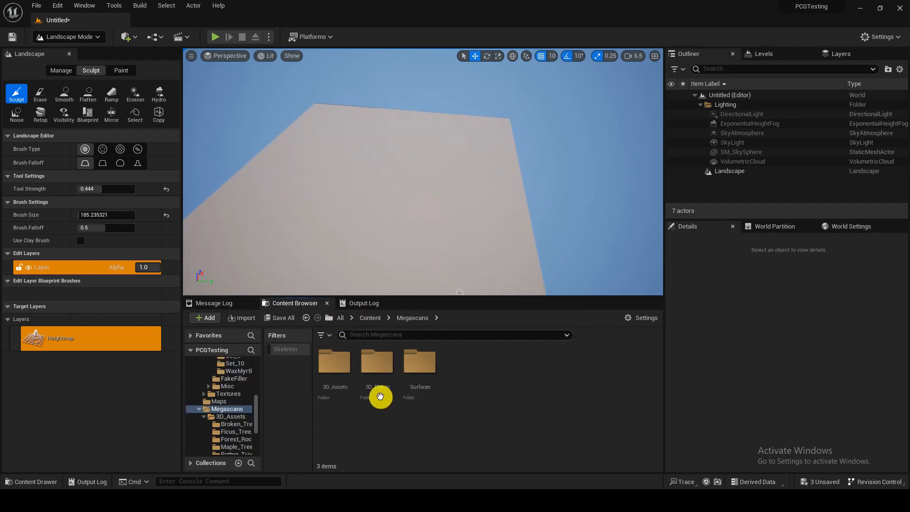
pyautogui.doubleClick(419, 361)
pyautogui.doubleClick(340, 359)
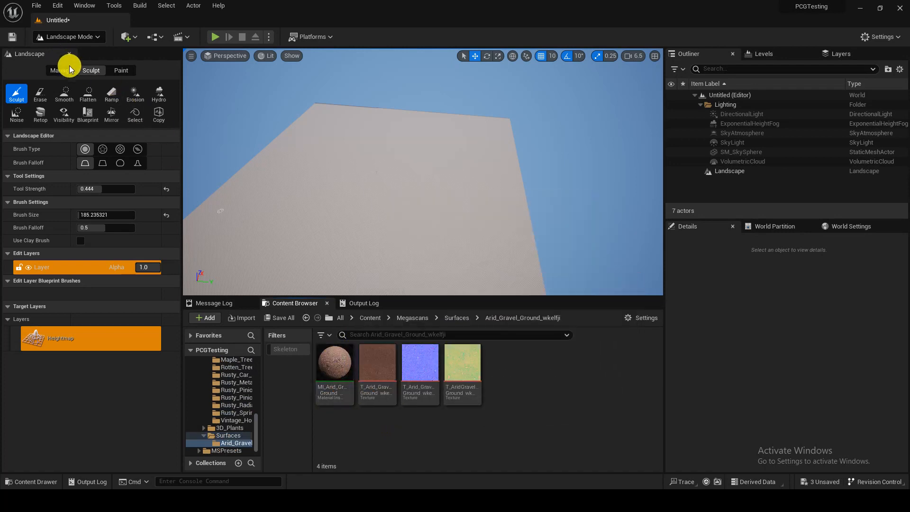
# Step: Sculpt a raised rim along the landscape's edges with a brush size of about 1291 and a tool strength of 0.764
pyautogui.press('s')
pyautogui.moveTo(299, 229)
pyautogui.mouseDown(button='right')
pyautogui.moveTo(337, 229)
pyautogui.moveTo(298, 220)
pyautogui.mouseUp(button='right')
pyautogui.press('d')
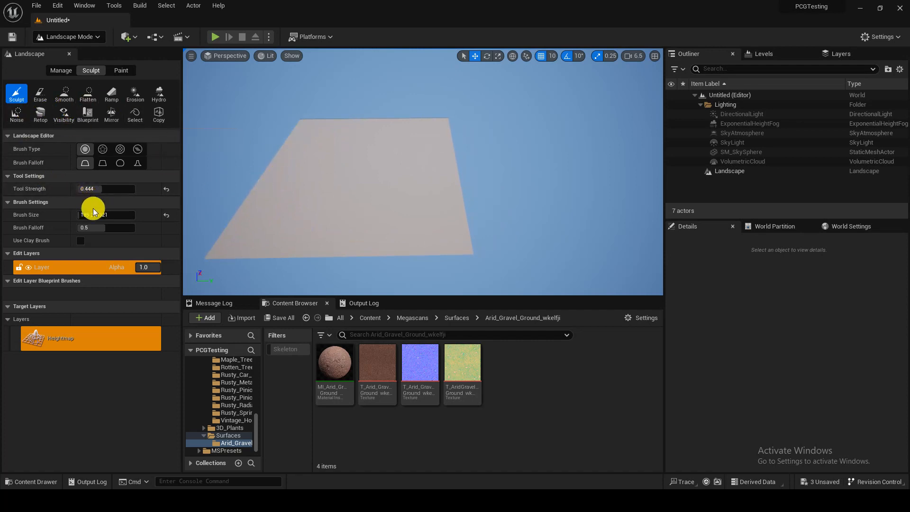
pyautogui.moveTo(90, 215)
pyautogui.mouseDown()
pyautogui.moveTo(99, 215)
pyautogui.moveTo(102, 189)
pyautogui.moveTo(122, 188)
pyautogui.mouseUp()
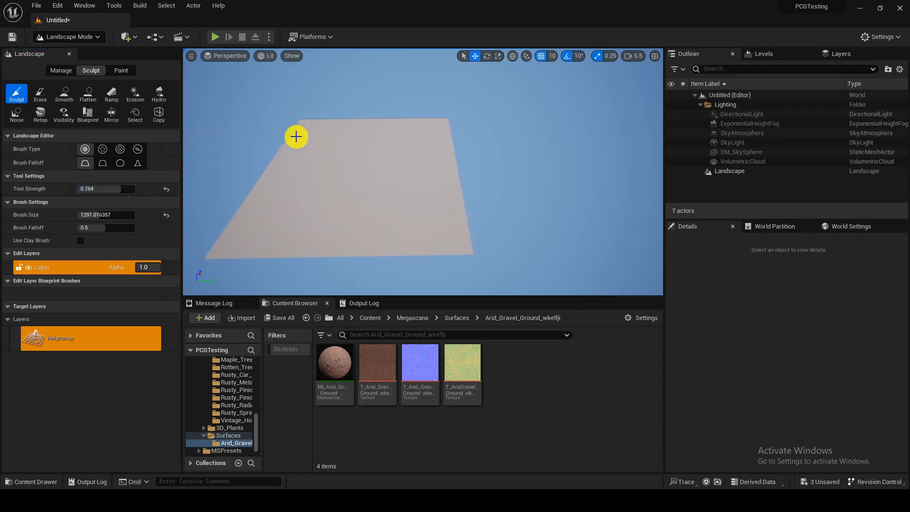
pyautogui.moveTo(247, 242)
pyautogui.mouseDown()
pyautogui.moveTo(392, 248)
pyautogui.moveTo(459, 239)
pyautogui.mouseUp()
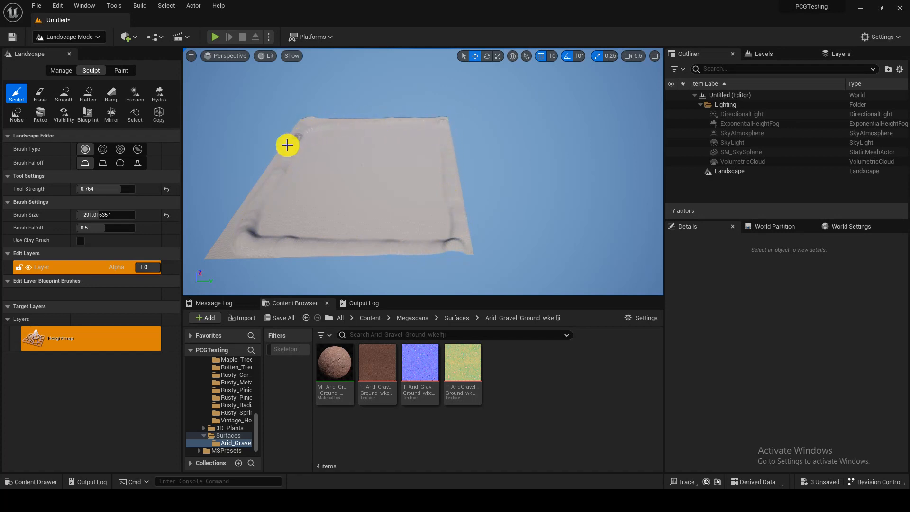
pyautogui.moveTo(287, 144)
pyautogui.mouseDown()
pyautogui.moveTo(237, 240)
pyautogui.moveTo(244, 198)
pyautogui.mouseUp()
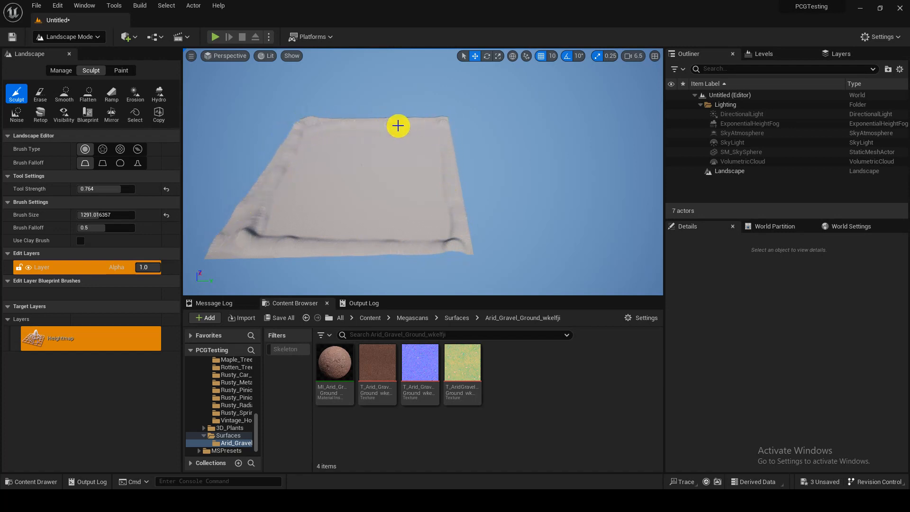
pyautogui.moveTo(435, 147); pyautogui.dragTo(434, 237)
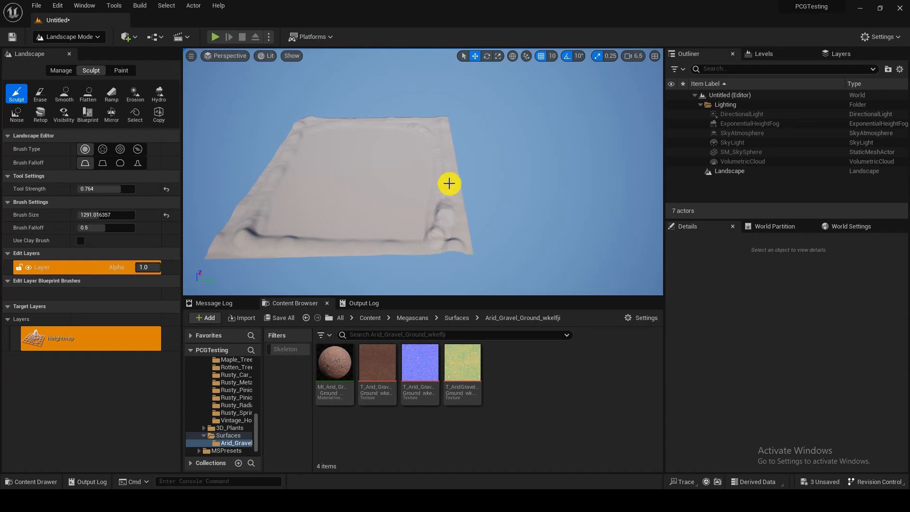
# Step: Raise larger hills along the landscape's border with tool strength 1.0 and a brush size of about 2554
pyautogui.moveTo(109, 191); pyautogui.dragTo(135, 190)
pyautogui.moveTo(95, 216); pyautogui.dragTo(115, 216)
pyautogui.moveTo(432, 220)
pyautogui.mouseDown()
pyautogui.moveTo(433, 141)
pyautogui.moveTo(428, 237)
pyautogui.moveTo(264, 238)
pyautogui.moveTo(264, 177)
pyautogui.moveTo(299, 122)
pyautogui.moveTo(393, 128)
pyautogui.moveTo(335, 128)
pyautogui.moveTo(290, 160)
pyautogui.moveTo(263, 228)
pyautogui.moveTo(275, 230)
pyautogui.mouseUp()
pyautogui.press('w')
pyautogui.moveTo(351, 191); pyautogui.dragTo(351, 191, button='right')
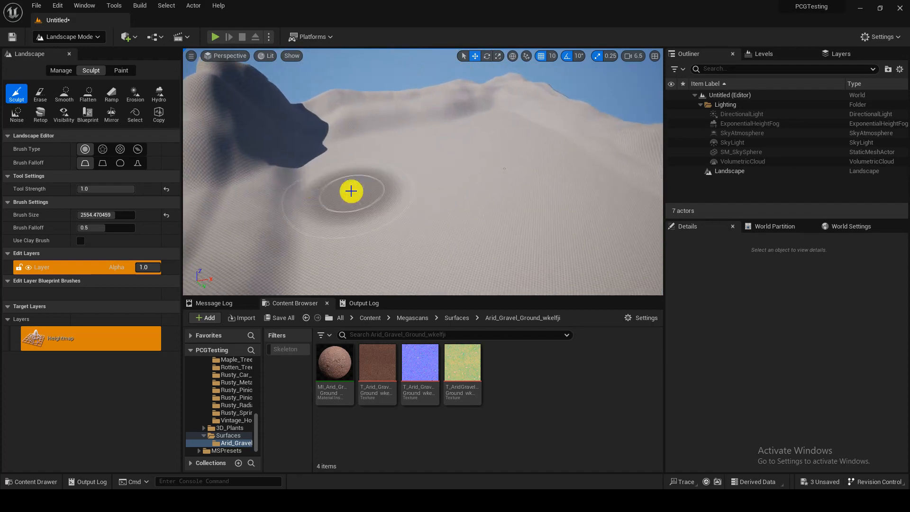
# Step: Return to Selection mode and assign the MI_Arid_Gravel_Ground material instance as the landscape's material
pyautogui.click(69, 37)
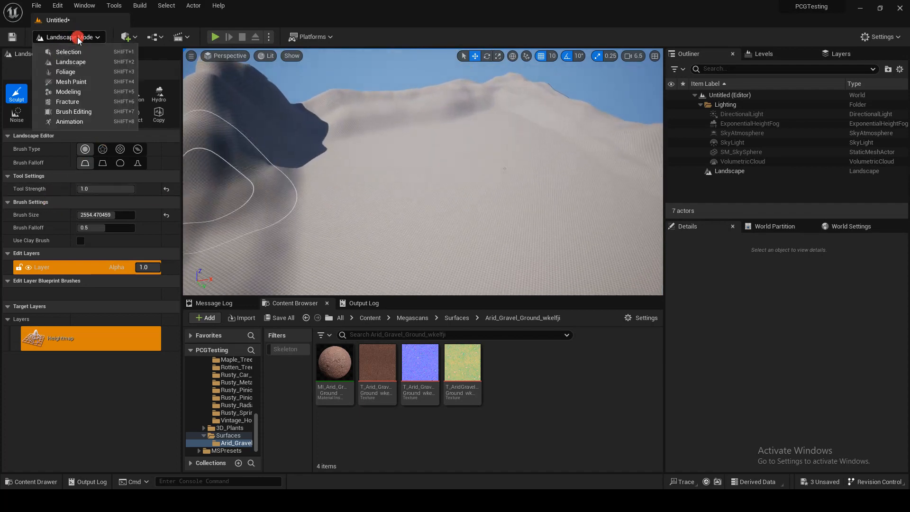
pyautogui.click(65, 48)
pyautogui.moveTo(274, 123); pyautogui.dragTo(275, 162, button='right')
pyautogui.click(274, 162)
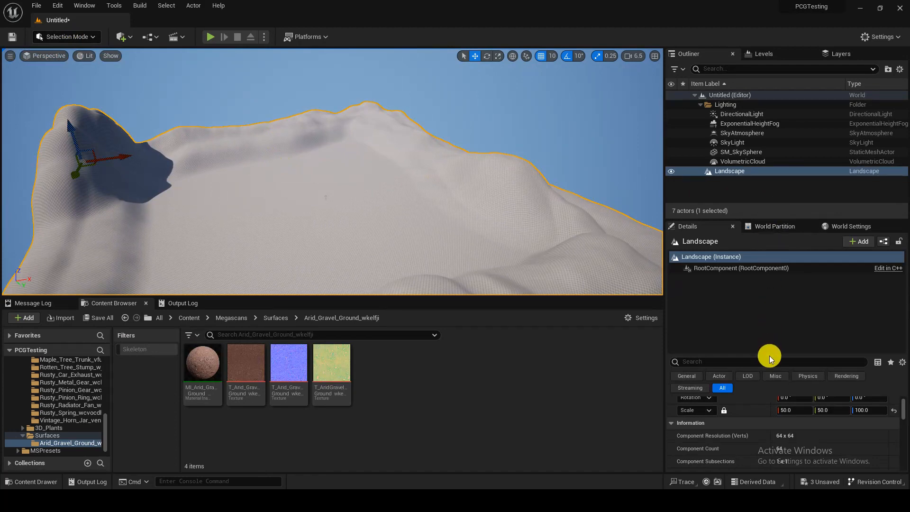
pyautogui.moveTo(769, 355); pyautogui.dragTo(761, 292)
pyautogui.scroll(-3, 755, 366)
pyautogui.scroll(-3, 755, 368)
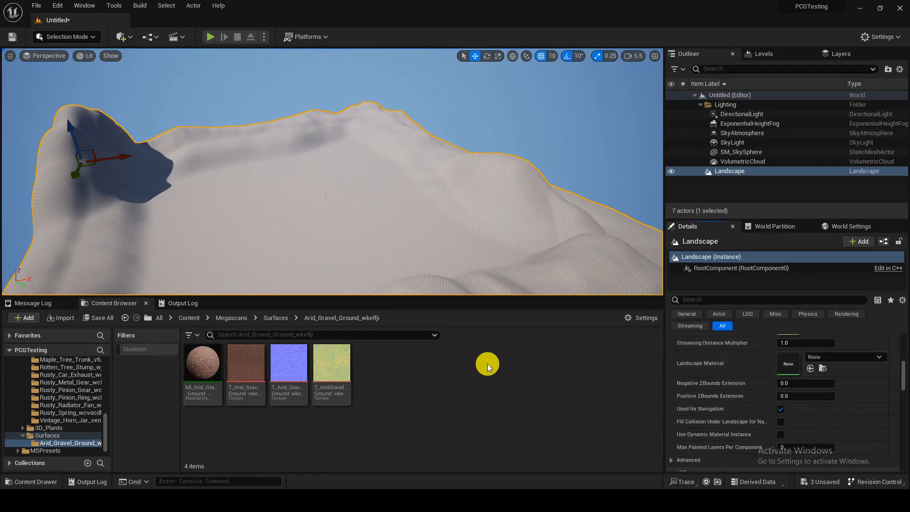
pyautogui.moveTo(215, 372)
pyautogui.mouseDown()
pyautogui.moveTo(587, 380)
pyautogui.moveTo(834, 365)
pyautogui.mouseUp()
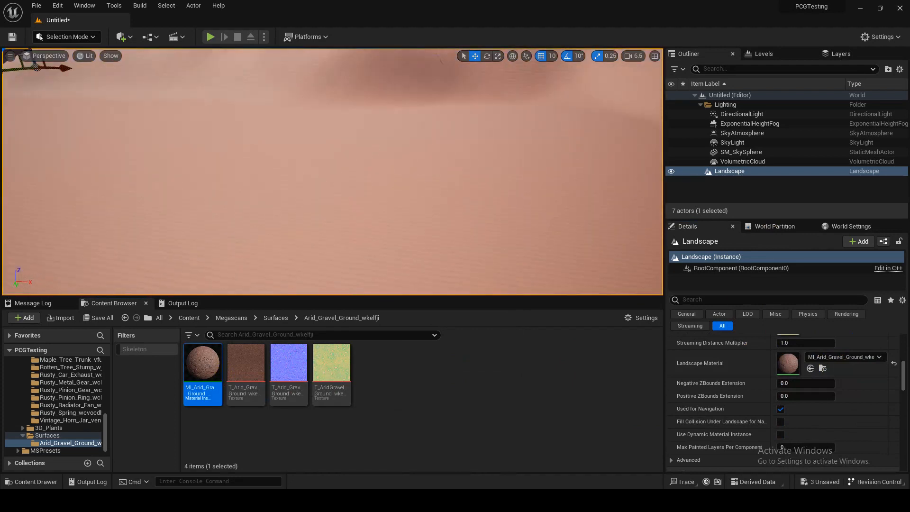
# Step: Play the level to inspect the gravel ground up close, and stop the play session
pyautogui.click(212, 36)
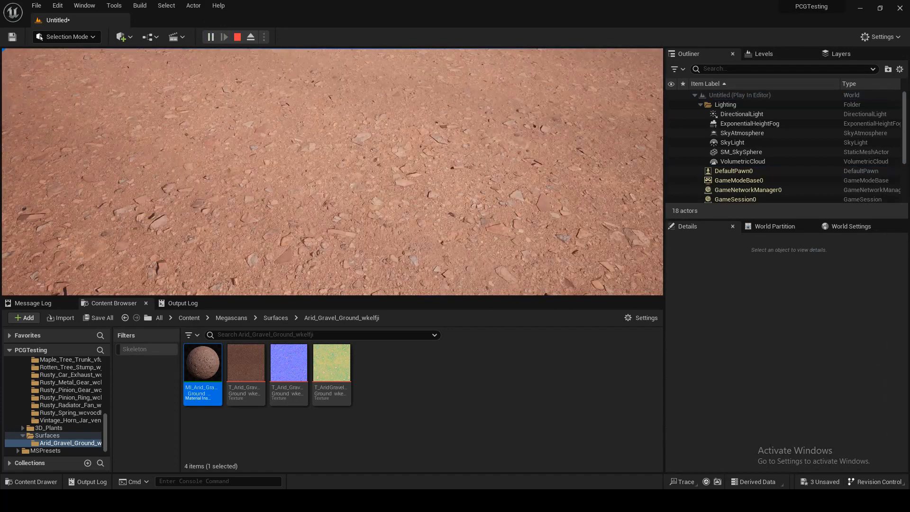
pyautogui.hotkey('shift', 'F1')
pyautogui.press('Escape')
pyautogui.moveTo(240, 104); pyautogui.dragTo(274, 142, button='right')
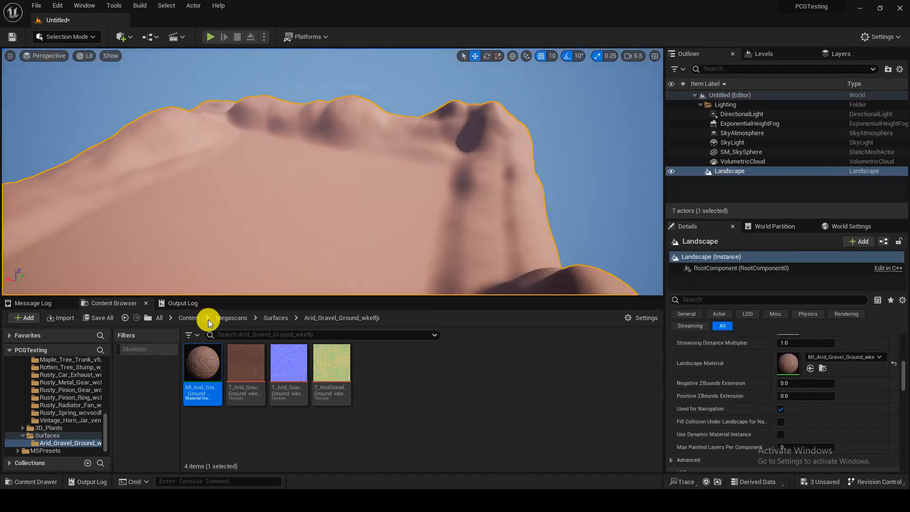
# Step: Create a folder named Tut1 in the project's root Content folder and open it
pyautogui.click(192, 318)
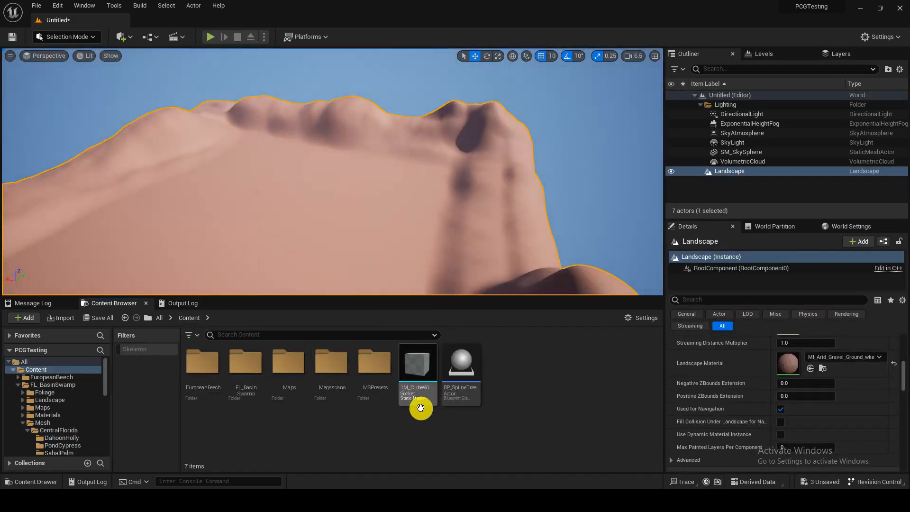
pyautogui.rightClick(342, 429)
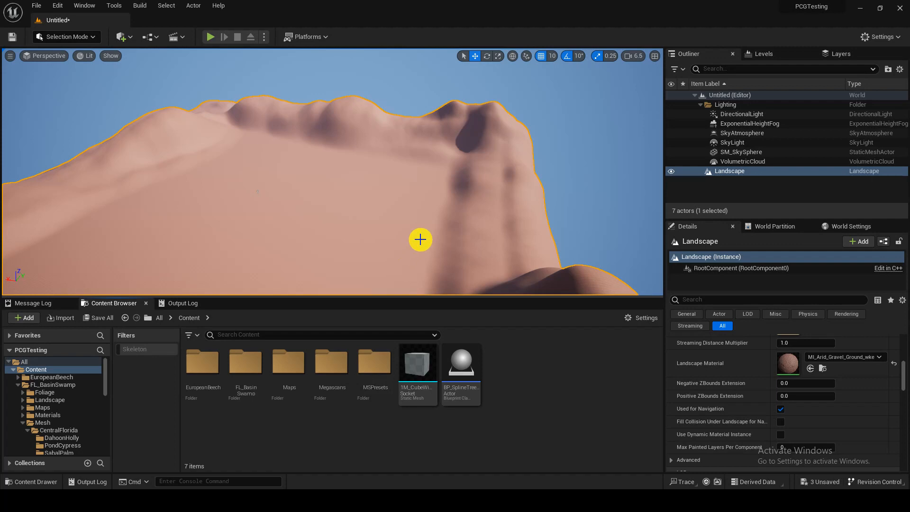
pyautogui.moveTo(454, 264); pyautogui.dragTo(454, 264, button='right')
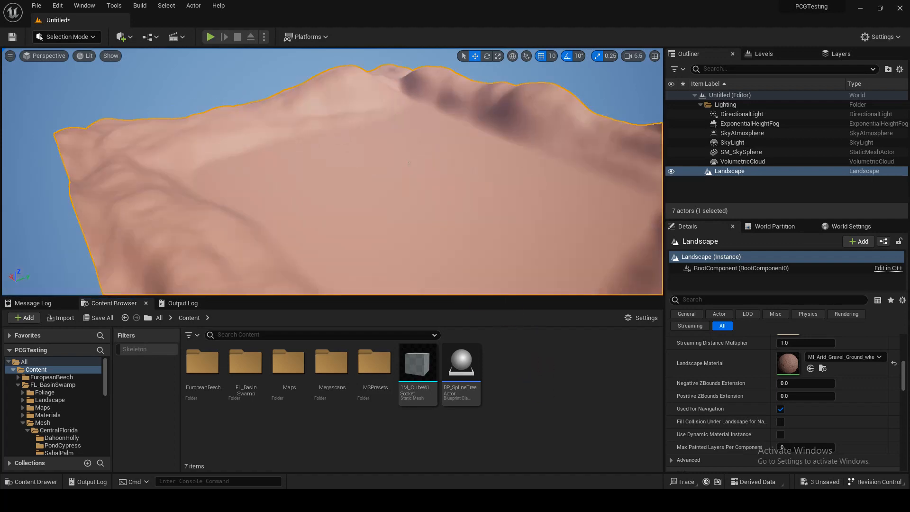
pyautogui.moveTo(457, 193); pyautogui.dragTo(456, 193, button='right')
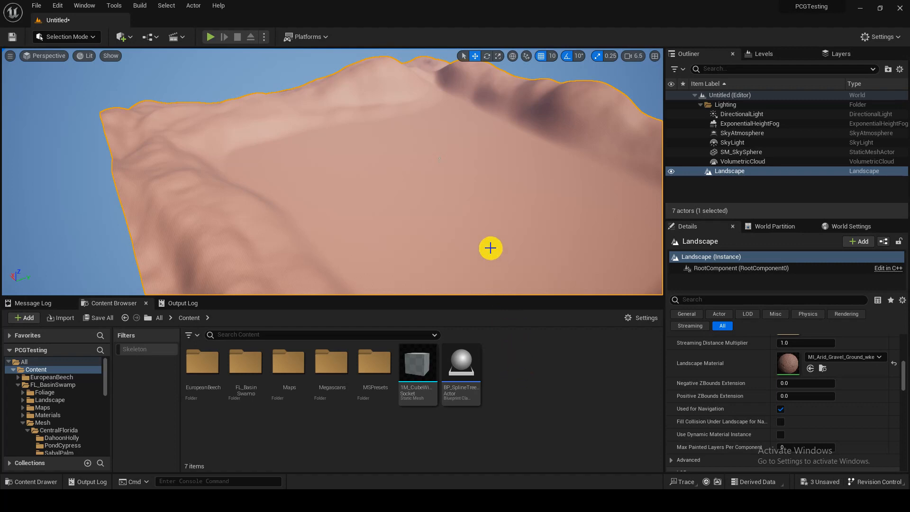
pyautogui.moveTo(490, 211); pyautogui.dragTo(549, 213, button='right')
pyautogui.press('w')
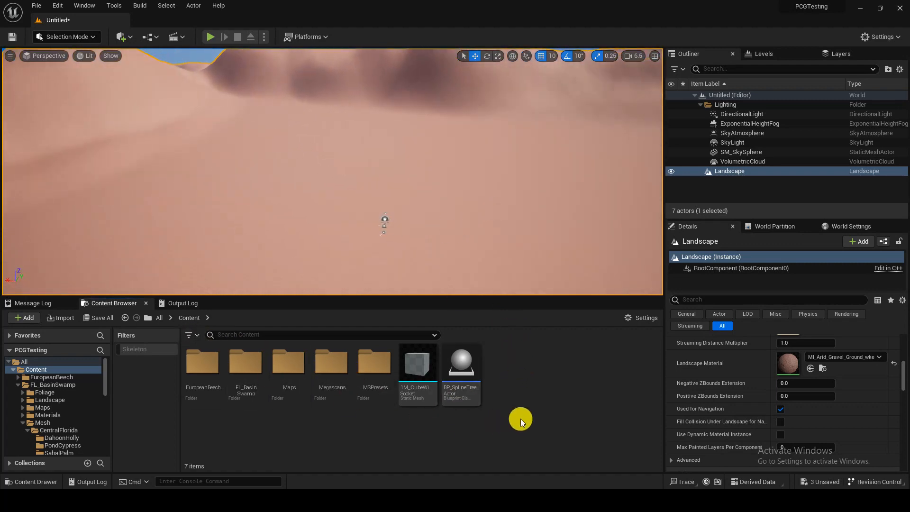
pyautogui.hotkey('ctrl', 'shift', 'n')
pyautogui.write('T')
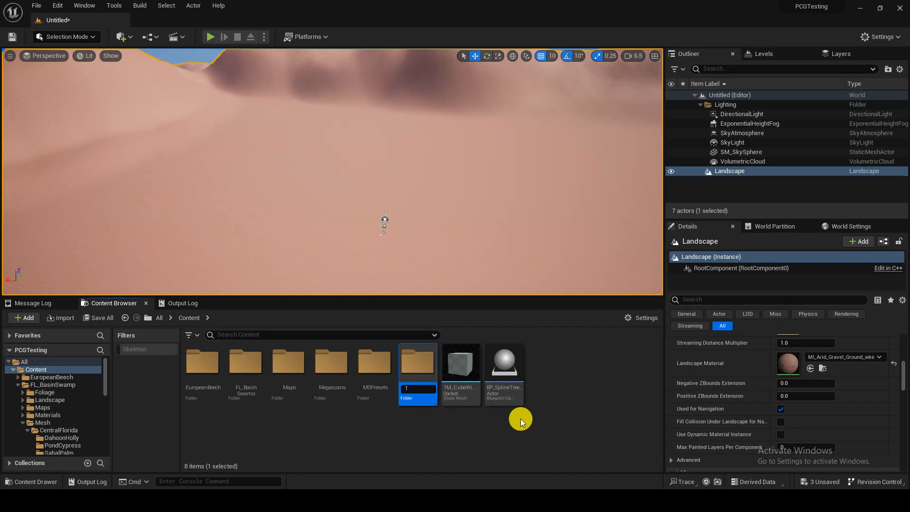
pyautogui.write('ut1')
pyautogui.press('Return')
pyautogui.press('Return')
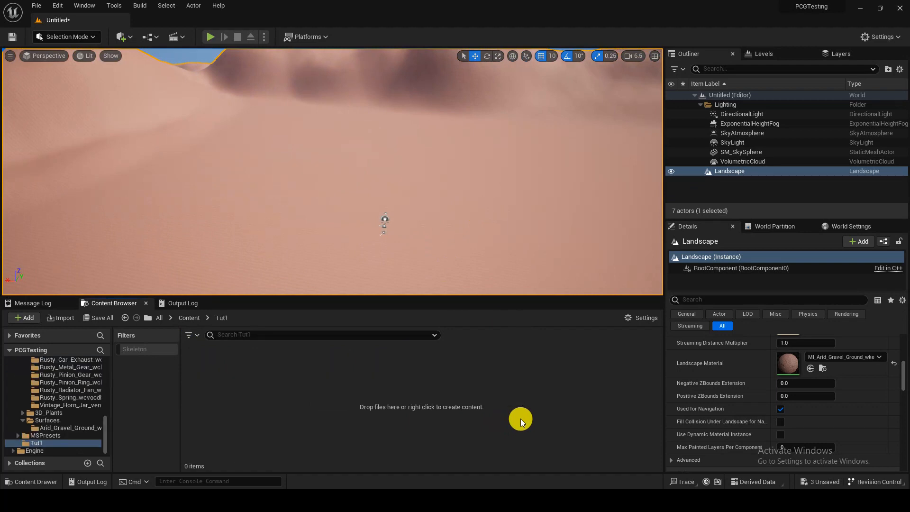
# Step: Create a PCG Graph asset in the Tut1 folder and name it PCG_GeneralStuffLandscape
pyautogui.rightClick(319, 396)
pyautogui.moveTo(402, 347)
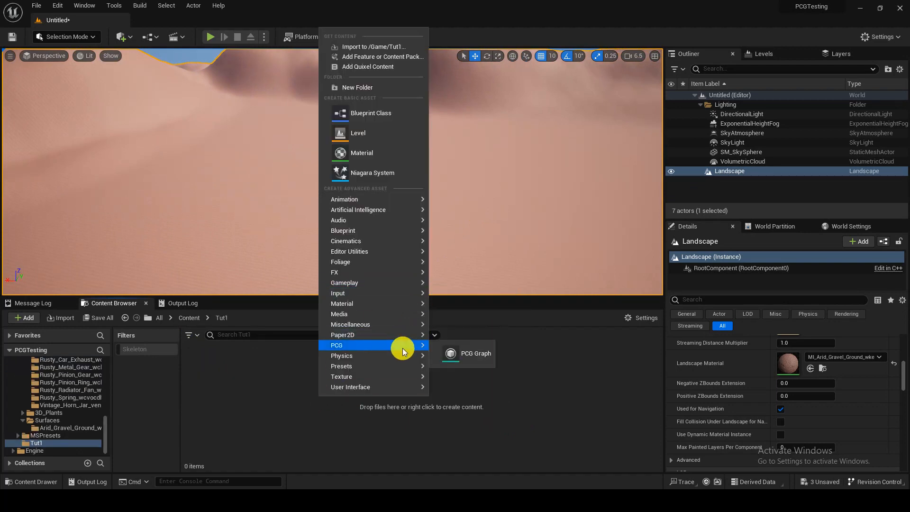
pyautogui.click(469, 353)
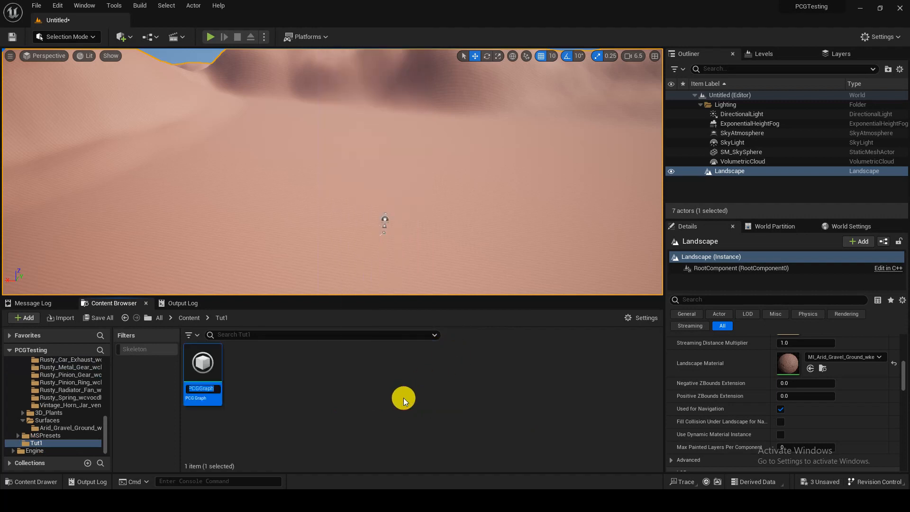
pyautogui.write('PC')
pyautogui.write('G_General_Stuff')
pyautogui.press('Return')
pyautogui.press('F2')
pyautogui.write('Landscape')
pyautogui.press('Escape')
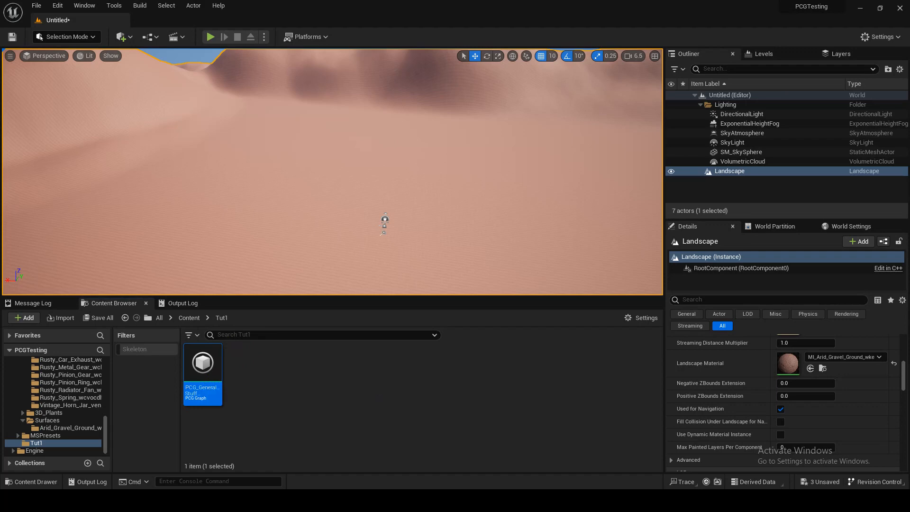
# Step: Open the new PCG graph, move its Output node well away from the Input node, and select the Input node
pyautogui.moveTo(272, 1); pyautogui.dragTo(272, 26)
pyautogui.click(277, 183)
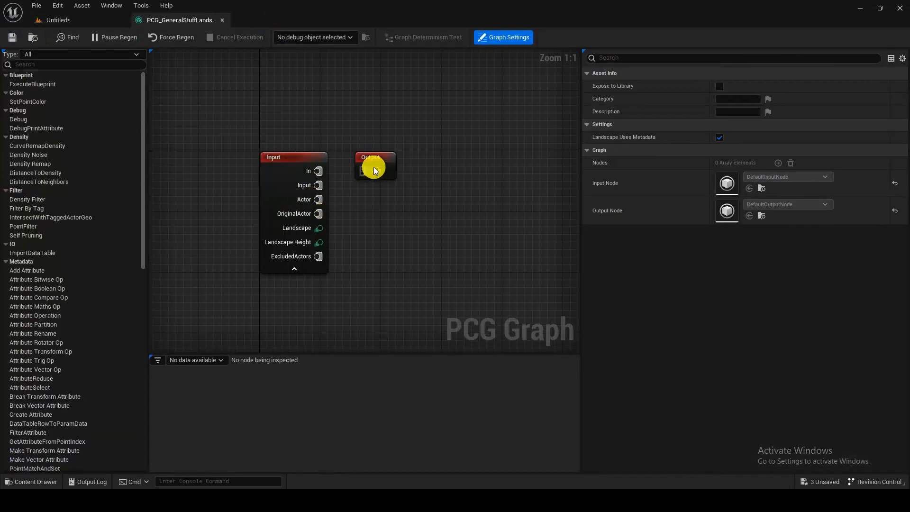
pyautogui.moveTo(393, 156); pyautogui.dragTo(494, 103)
pyautogui.moveTo(326, 124); pyautogui.dragTo(295, 276)
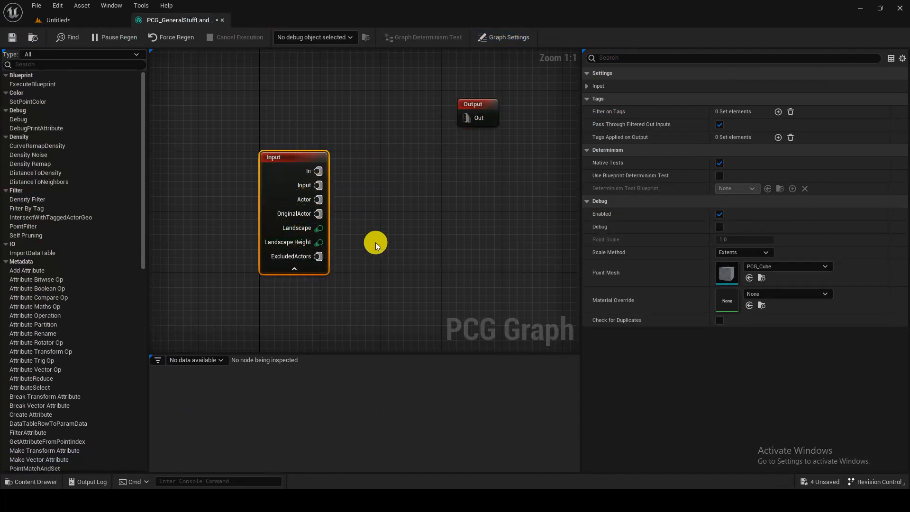
# Step: Return to the level and place the PCG_GeneralStuffLandscape graph on the flat interior of the landscape
pyautogui.click(85, 20)
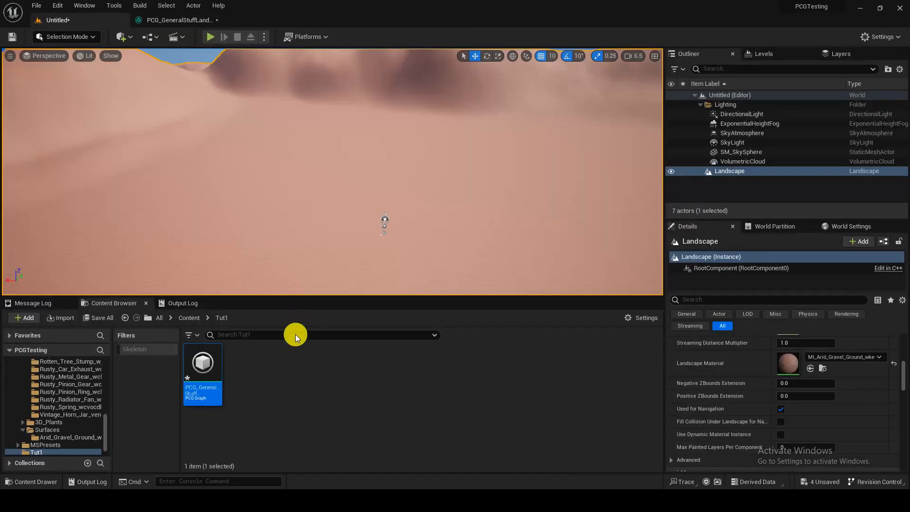
pyautogui.moveTo(211, 369); pyautogui.dragTo(376, 228)
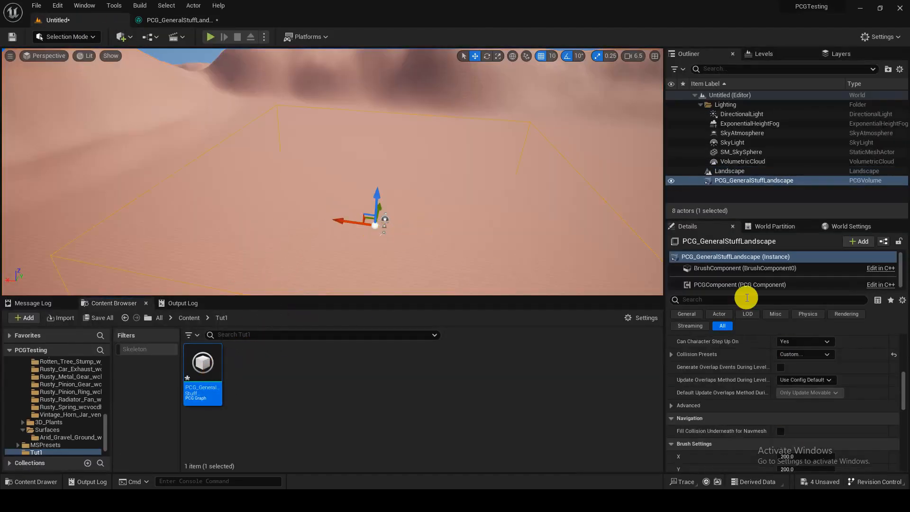
# Step: Set the PCG volume component's Input Type to Landscape and try to save the level as NewMap in the Maps folder
pyautogui.scroll(5, 834, 374)
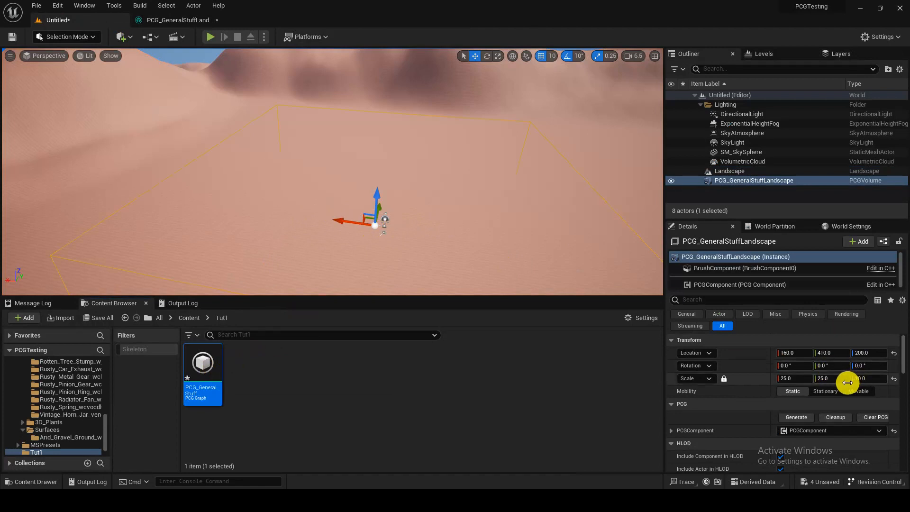
pyautogui.scroll(-5, 837, 385)
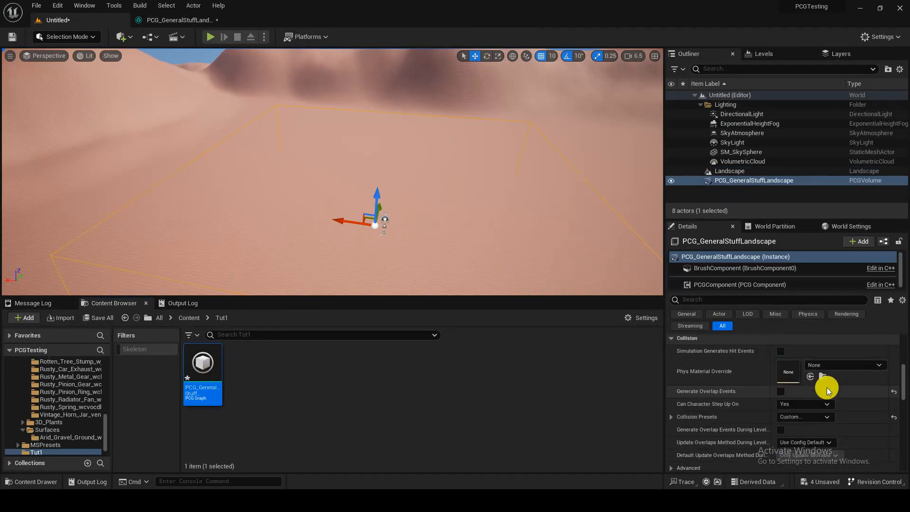
pyautogui.scroll(-3, 826, 389)
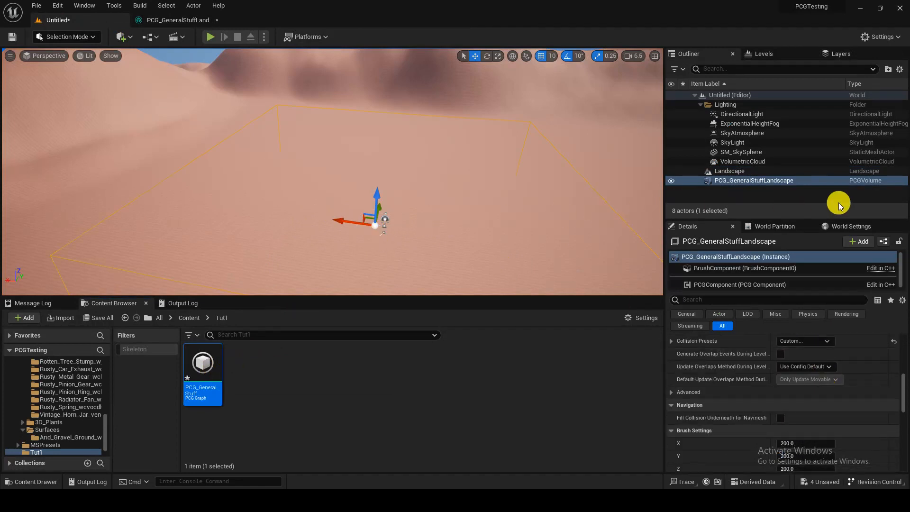
pyautogui.moveTo(759, 386)
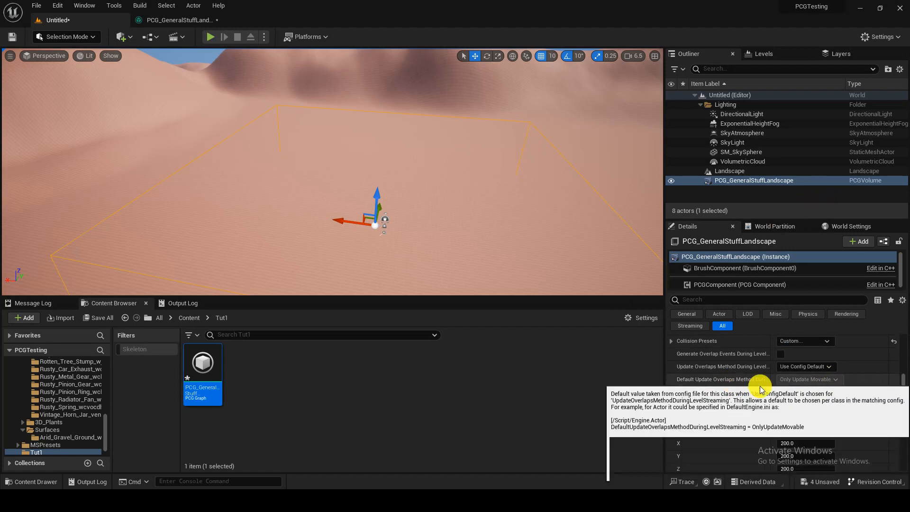
pyautogui.scroll(4, 797, 409)
pyautogui.click(798, 408)
pyautogui.scroll(2, 753, 406)
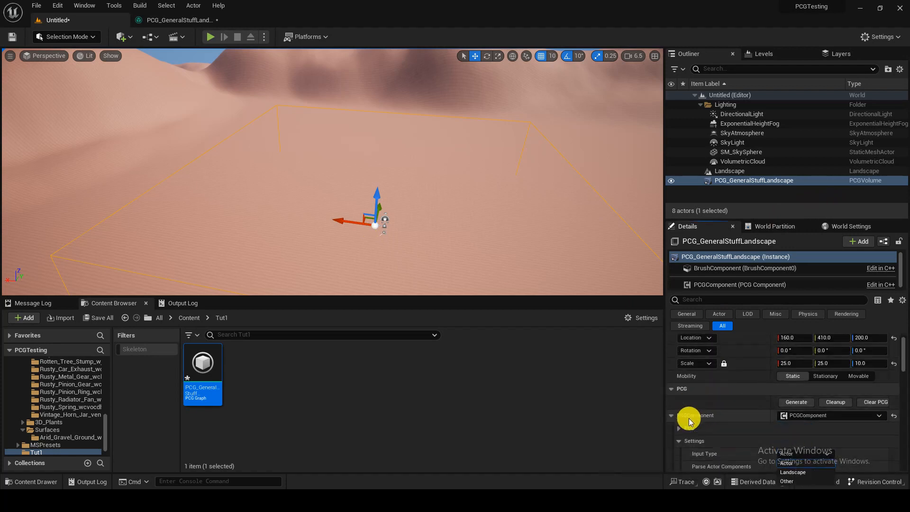
pyautogui.scroll(-2, 692, 413)
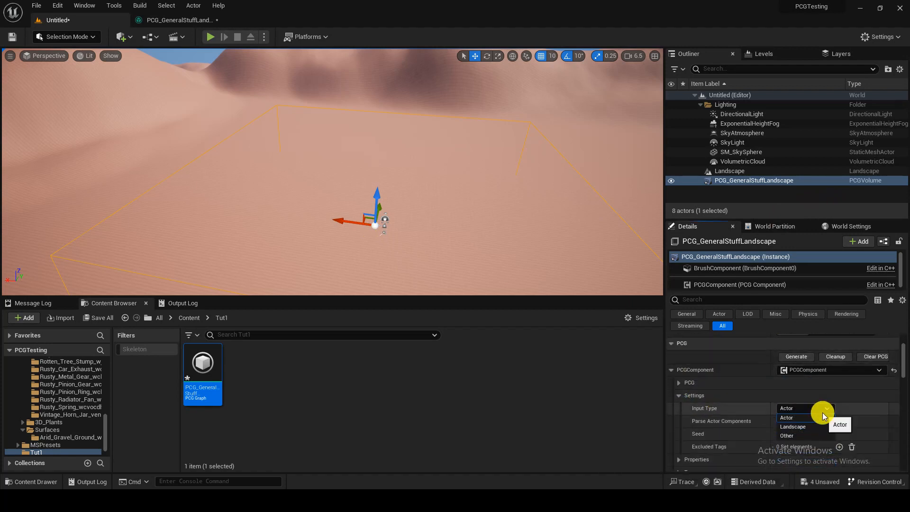
pyautogui.click(812, 426)
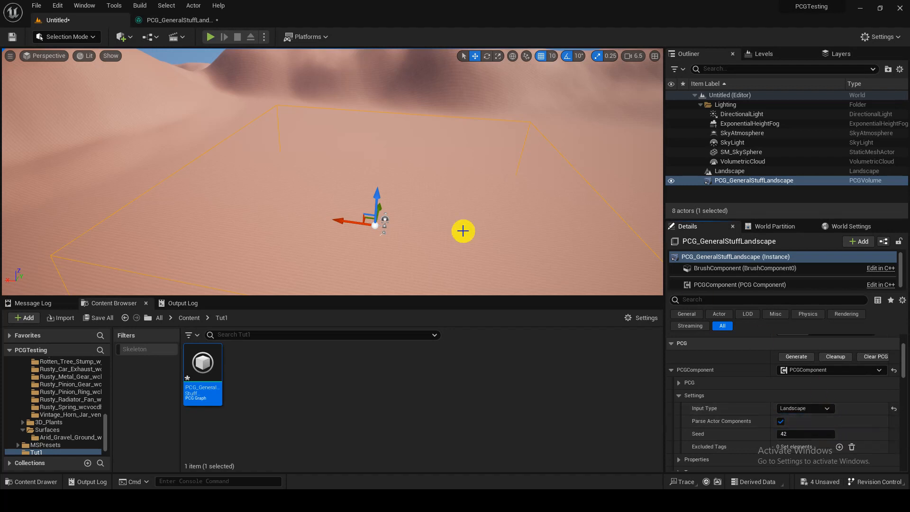
pyautogui.click(12, 36)
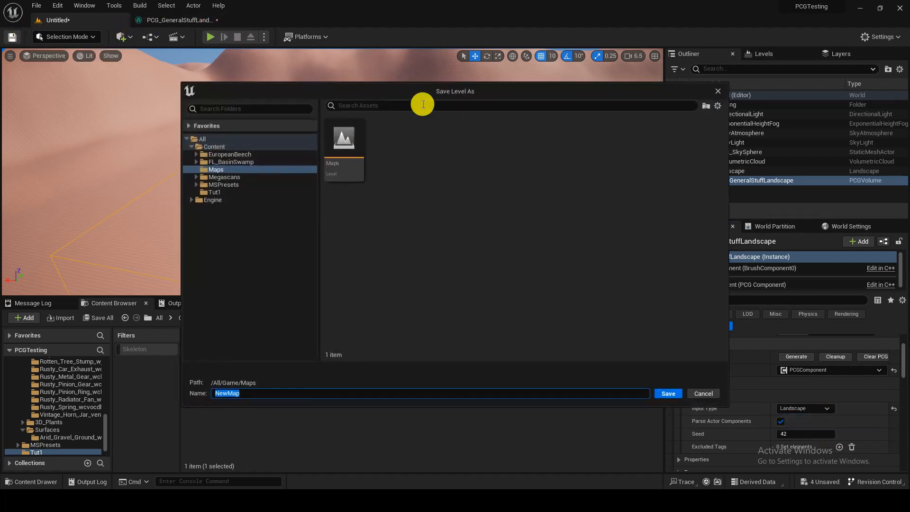
pyautogui.click(674, 393)
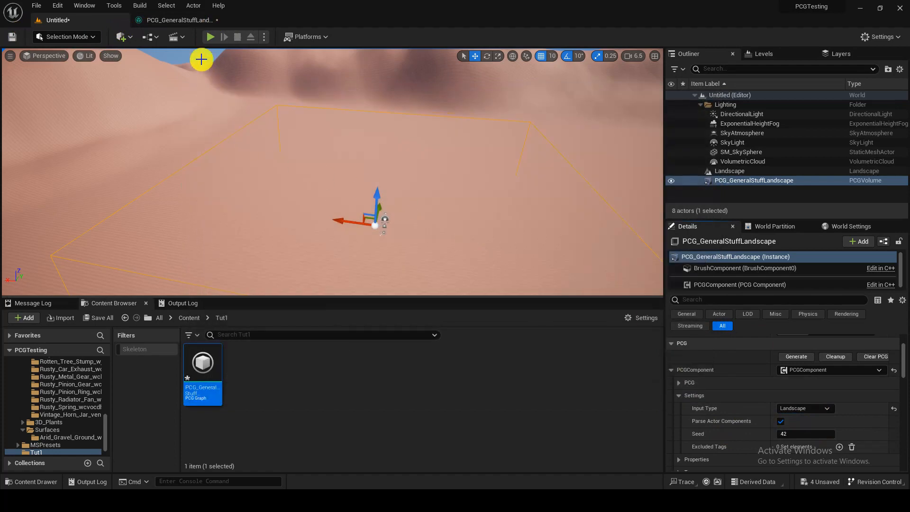
# Step: Return to the PCG graph, collapse the Input node's extra pins and move the node farther away from the Output node
pyautogui.click(182, 20)
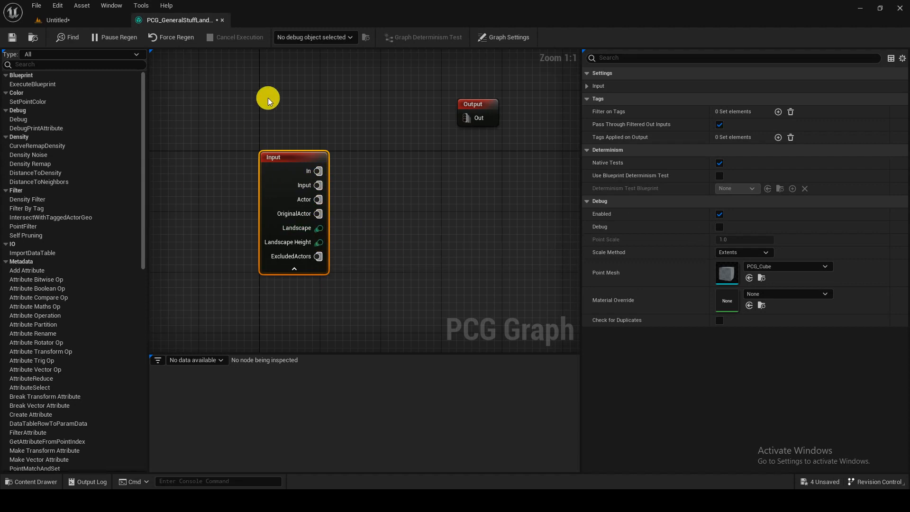
pyautogui.click(294, 268)
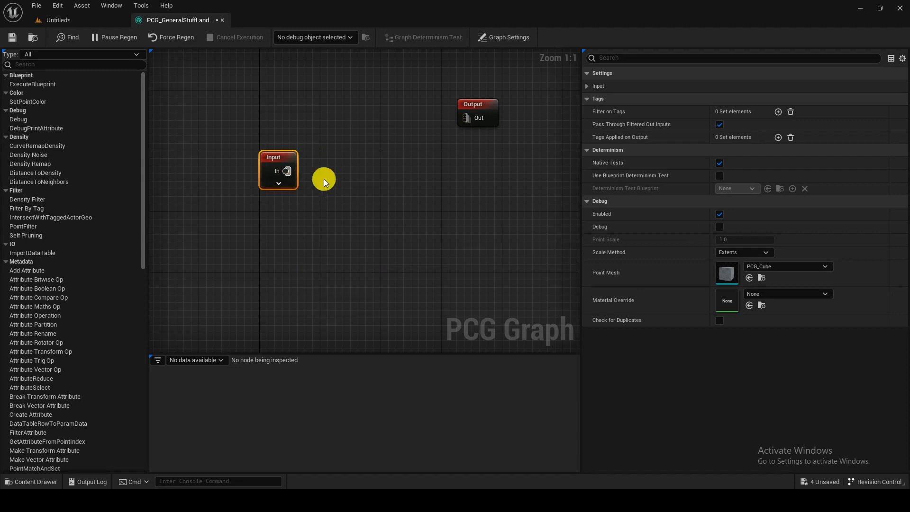
pyautogui.moveTo(280, 160); pyautogui.dragTo(294, 175)
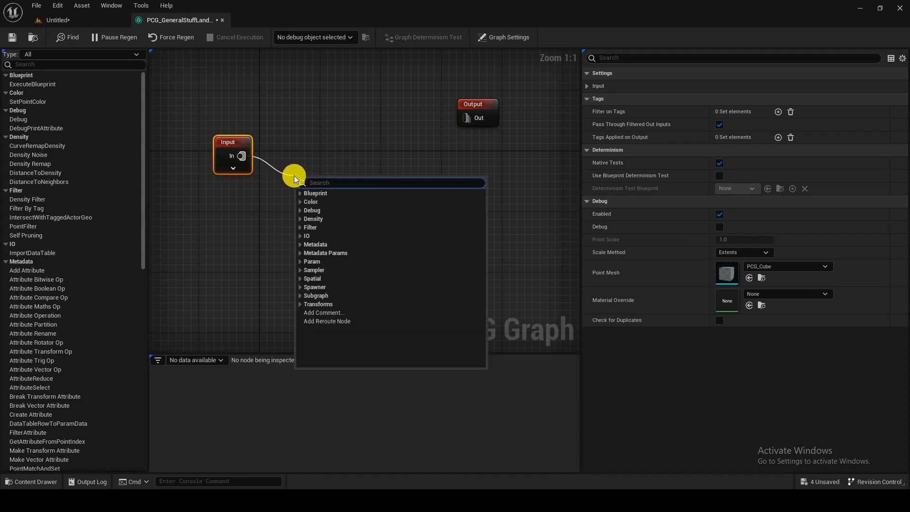
pyautogui.click(220, 82)
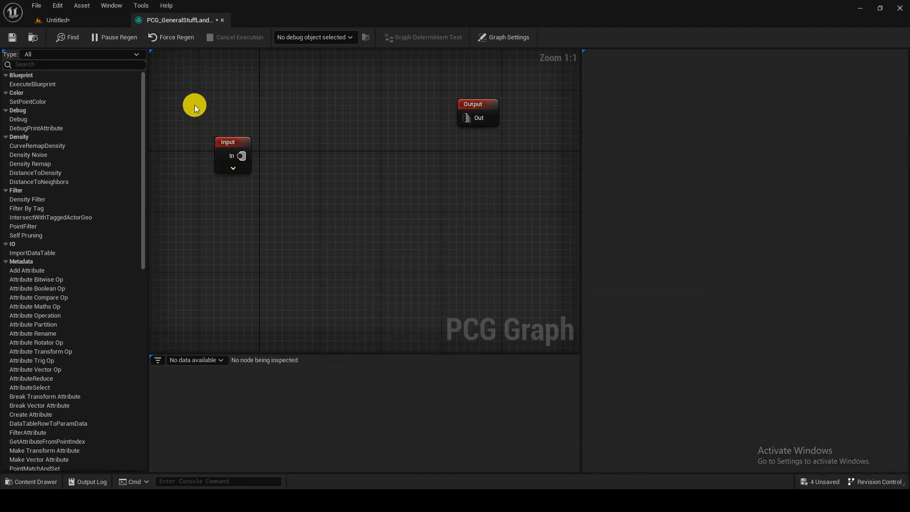
pyautogui.moveTo(194, 102); pyautogui.dragTo(279, 228)
pyautogui.moveTo(432, 76); pyautogui.dragTo(502, 149)
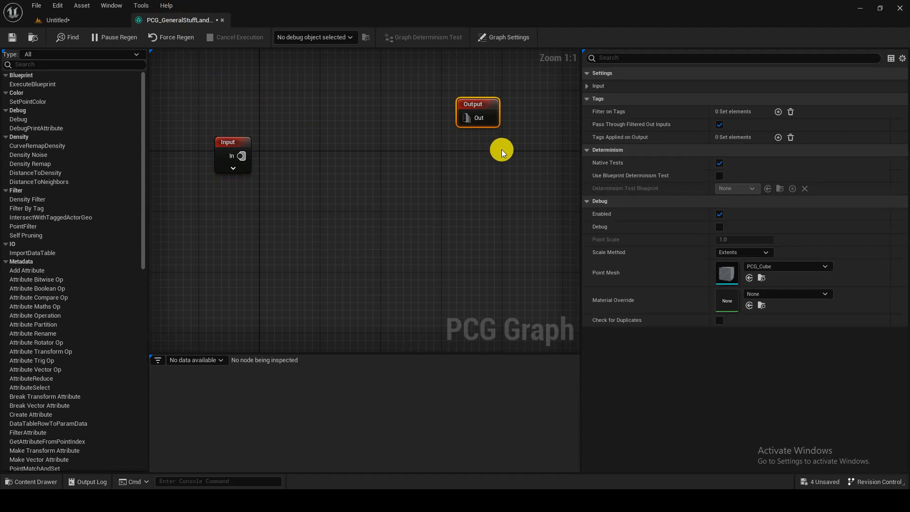
pyautogui.moveTo(291, 124); pyautogui.dragTo(399, 241)
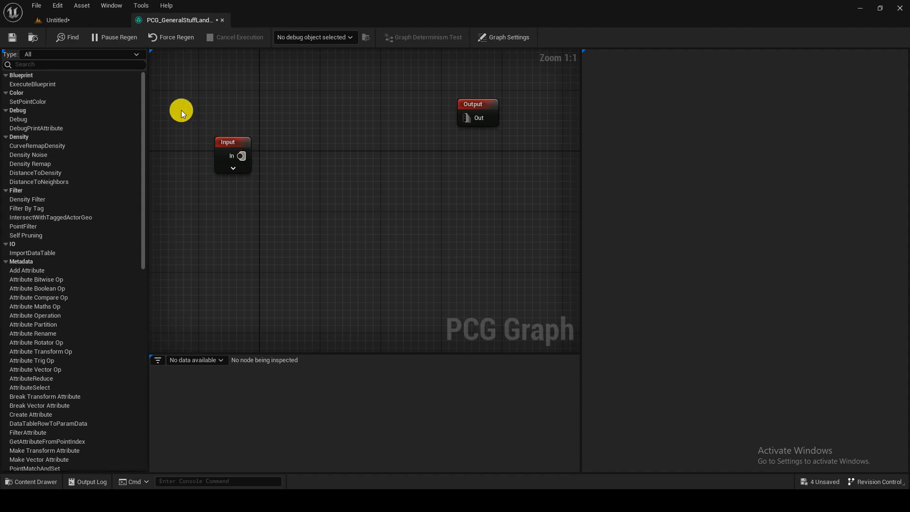
# Step: Add a Point Sampler node to the graph below the Input node
pyautogui.moveTo(241, 156); pyautogui.dragTo(280, 177)
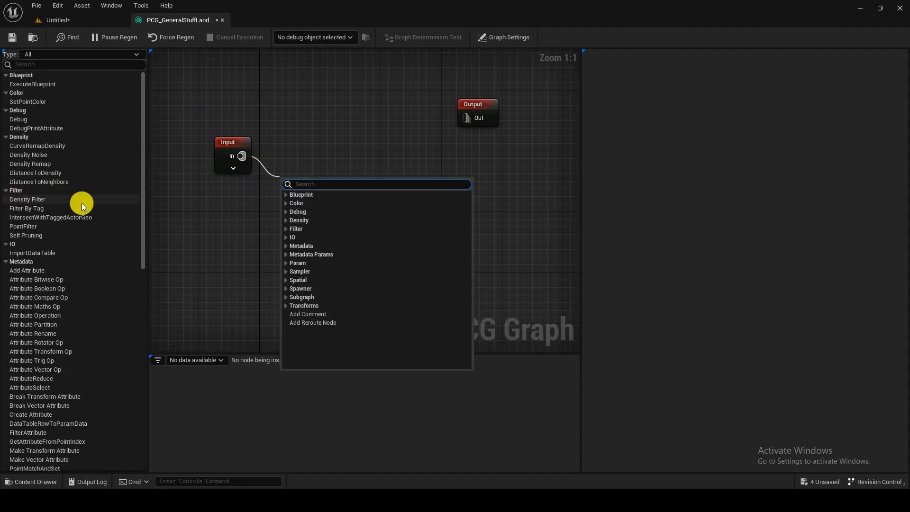
pyautogui.write('sam')
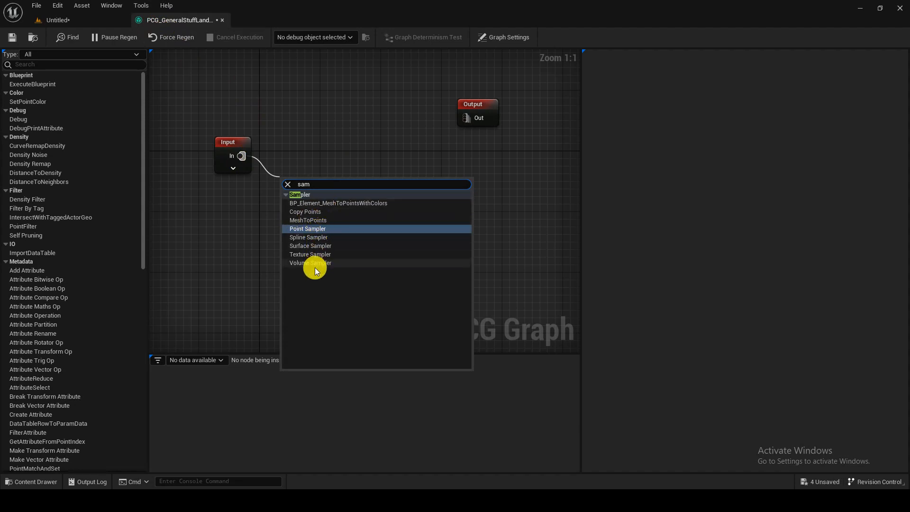
pyautogui.click(263, 228)
pyautogui.rightClick(263, 229)
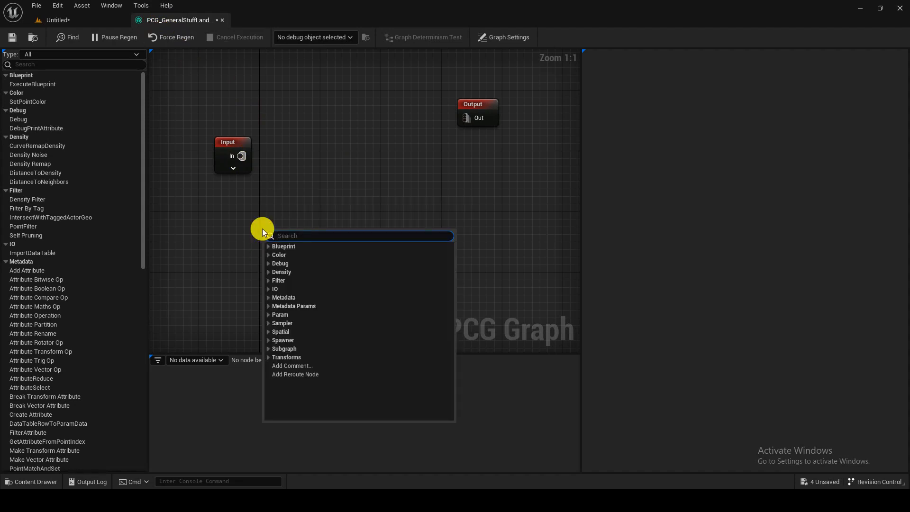
pyautogui.write('land')
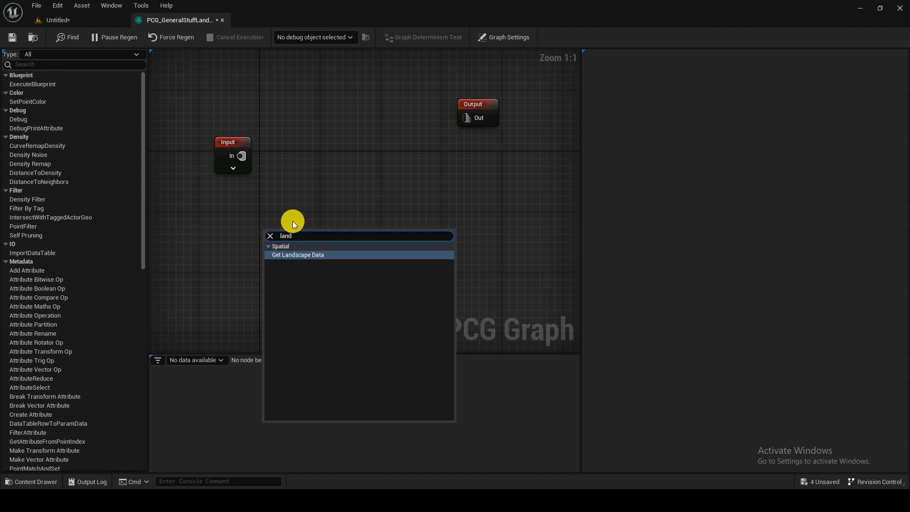
pyautogui.moveTo(310, 233); pyautogui.dragTo(228, 228)
pyautogui.write('point sa')
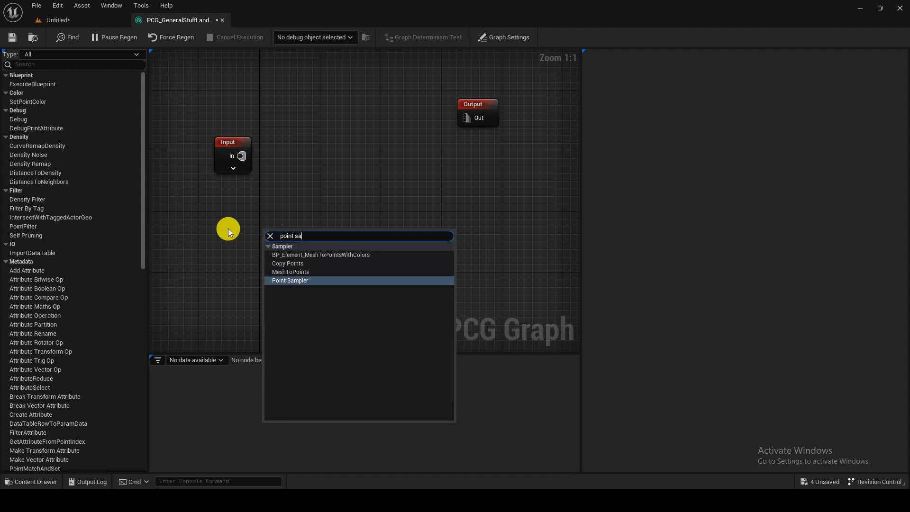
pyautogui.press('Return')
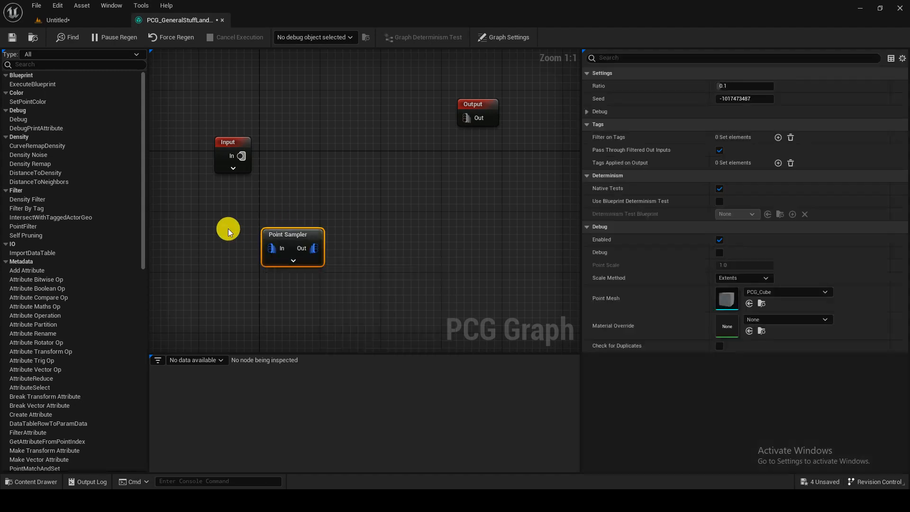
# Step: Detach the PCG graph editor into its own window beside the level viewport, enlarge it and widen its graph area
pyautogui.moveTo(194, 22); pyautogui.dragTo(545, 161)
pyautogui.moveTo(351, 187); pyautogui.dragTo(394, 182, button='right')
pyautogui.moveTo(625, 272); pyautogui.dragTo(627, 246, button='right')
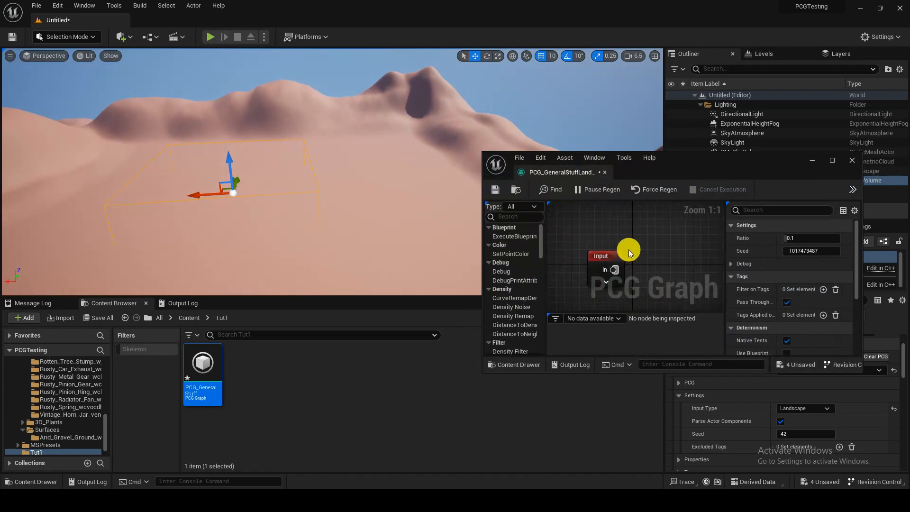
pyautogui.moveTo(692, 158); pyautogui.dragTo(656, 110)
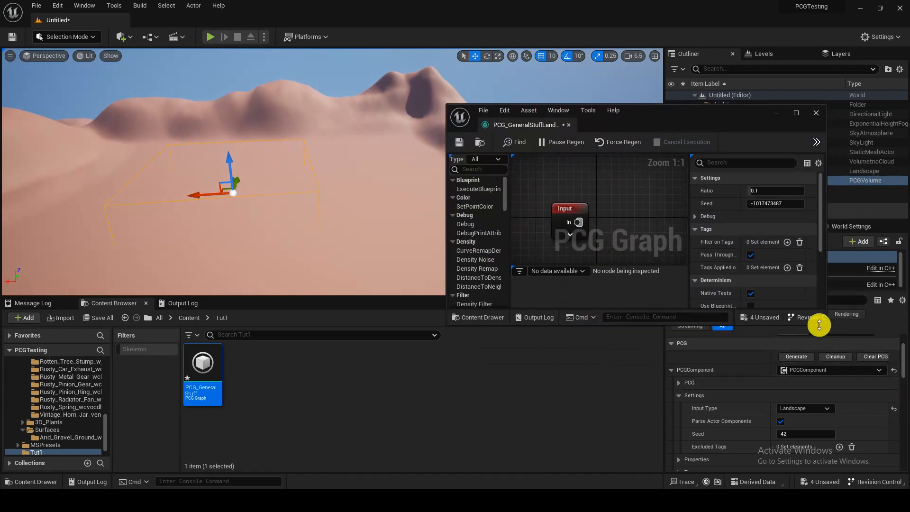
pyautogui.moveTo(826, 325); pyautogui.dragTo(893, 493)
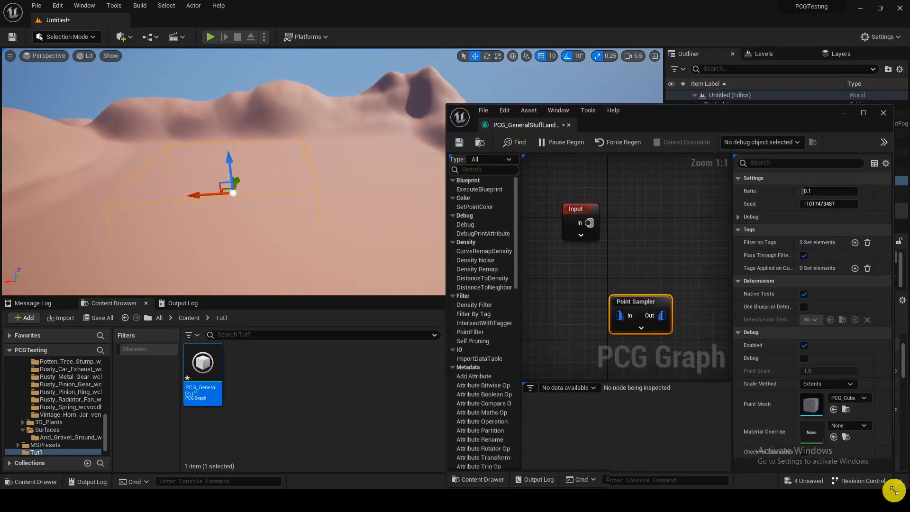
pyautogui.moveTo(734, 251); pyautogui.dragTo(831, 254)
# Step: Rename the Point Sampler node to d and delete it from the graph
pyautogui.moveTo(618, 312); pyautogui.dragTo(631, 264)
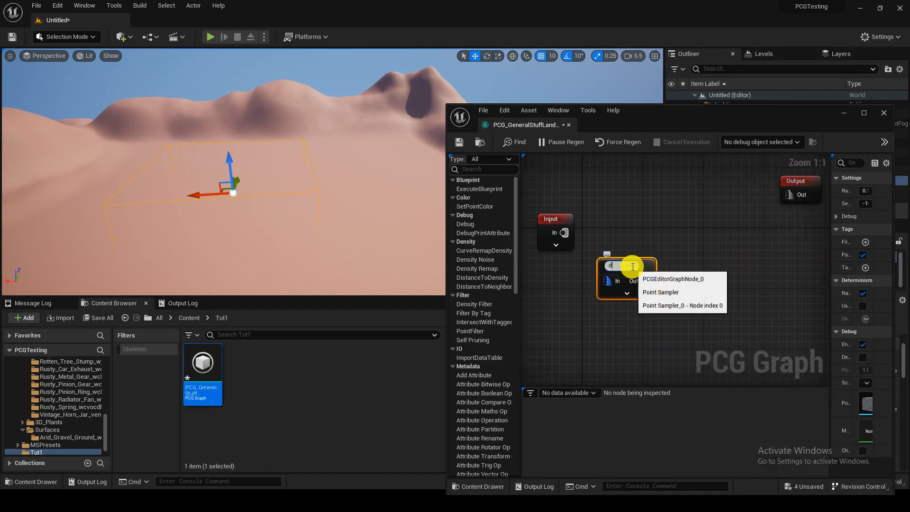
pyautogui.doubleClick(624, 263)
pyautogui.write('d')
pyautogui.click(644, 265)
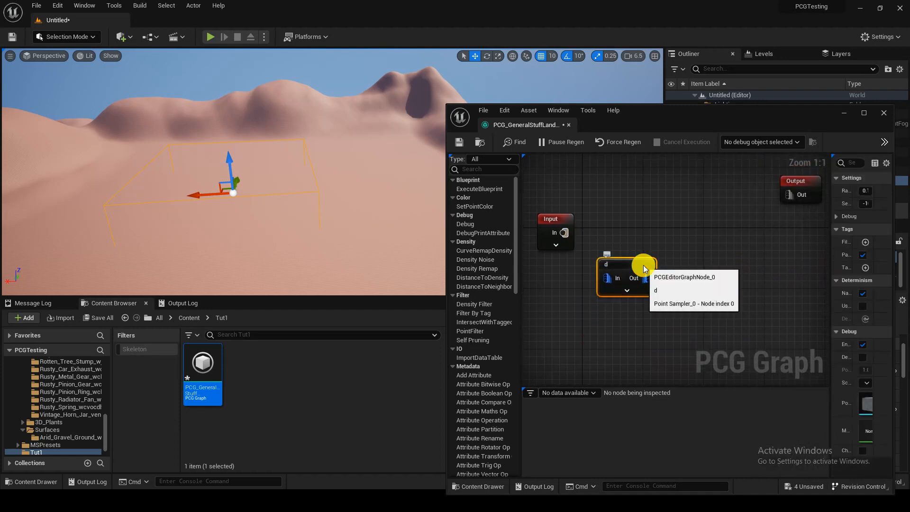
pyautogui.click(614, 256)
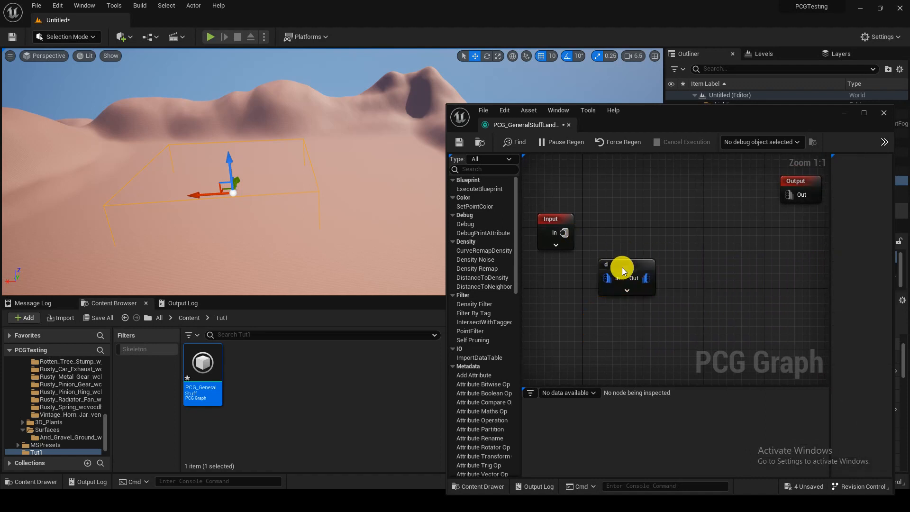
pyautogui.click(622, 267)
pyautogui.press('Delete')
# Step: Add a Surface Sampler node to the graph and place it just below and beyond the Input node
pyautogui.rightClick(610, 274)
pyautogui.write('pointfil')
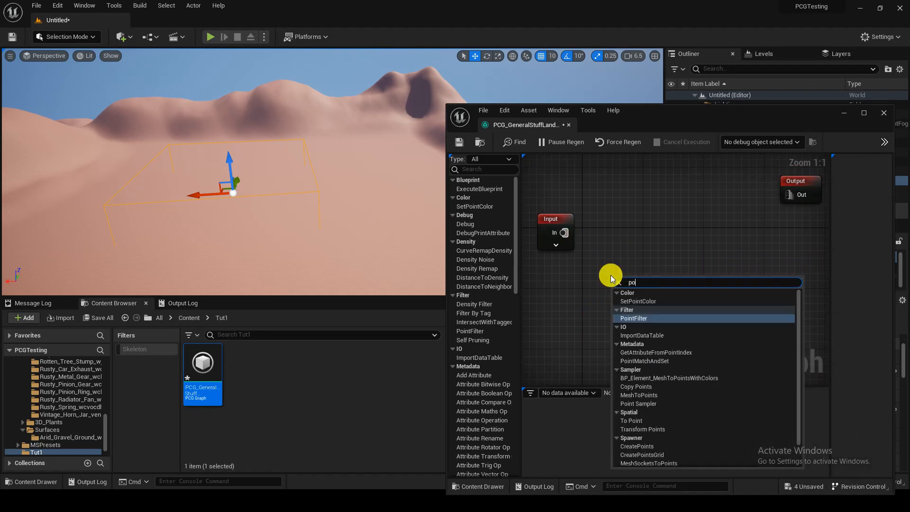
pyautogui.press('Return')
pyautogui.rightClick(610, 275)
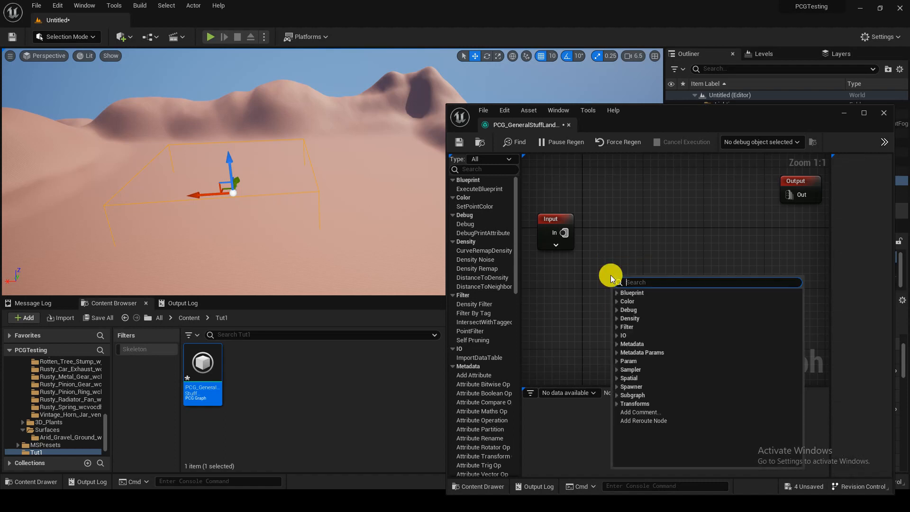
pyautogui.write('sample')
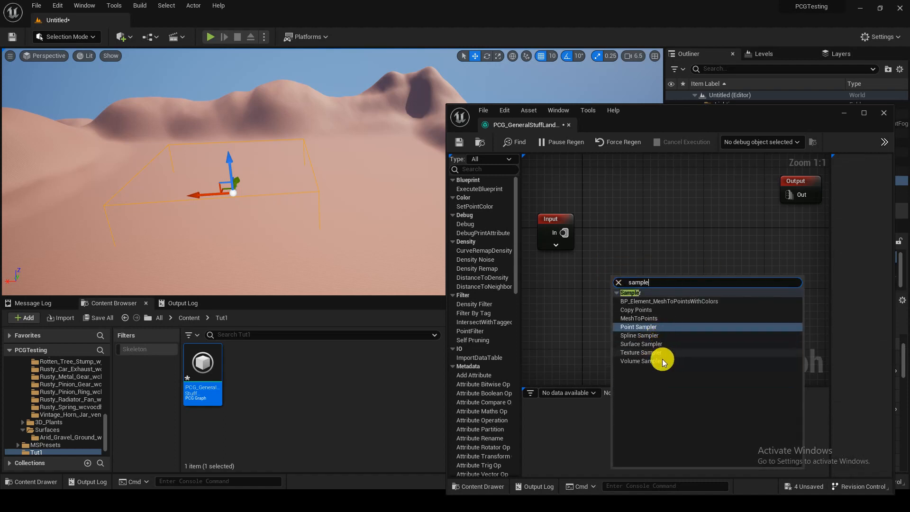
pyautogui.click(665, 343)
pyautogui.moveTo(656, 292); pyautogui.dragTo(651, 276)
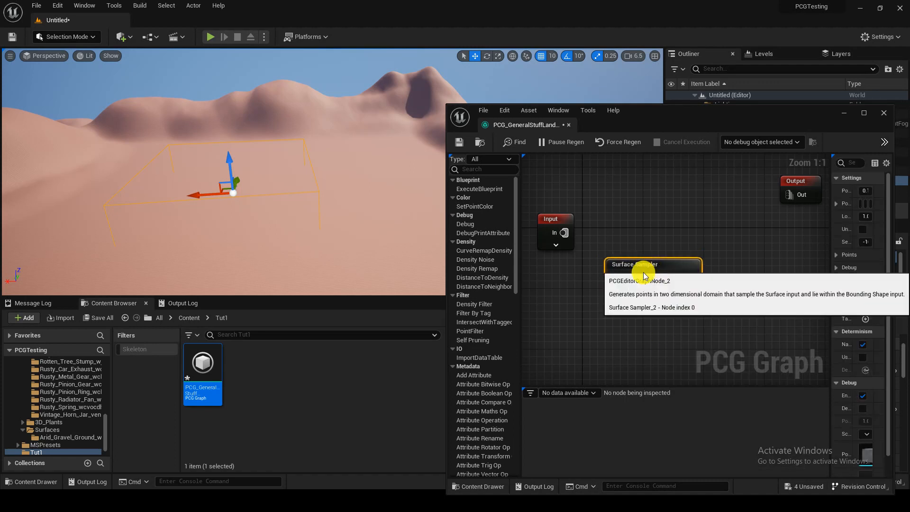
# Step: Connect the Input node's In pin to the Surface Sampler's Surface pin and turn on the sampler's debug display to inspect its points in the level
pyautogui.moveTo(566, 232); pyautogui.dragTo(637, 255)
pyautogui.moveTo(690, 324); pyautogui.dragTo(683, 303, button='right')
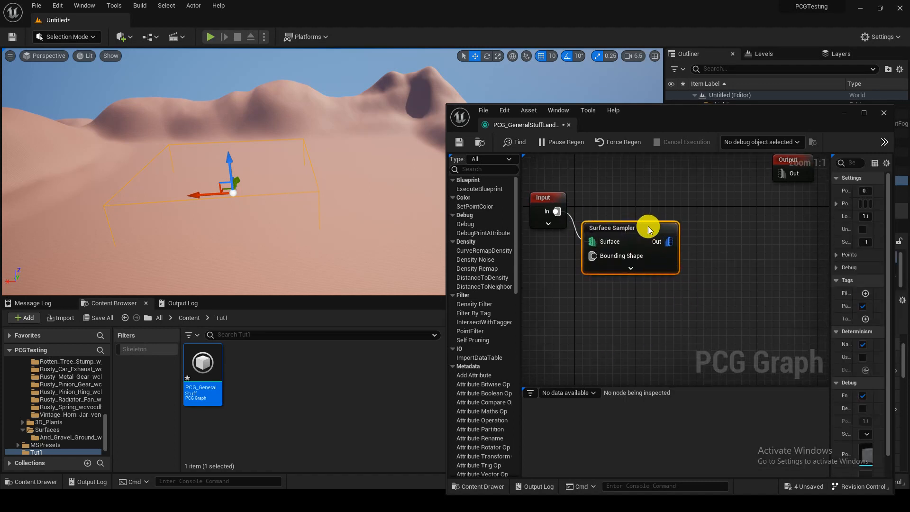
pyautogui.click(683, 221)
pyautogui.click(638, 226)
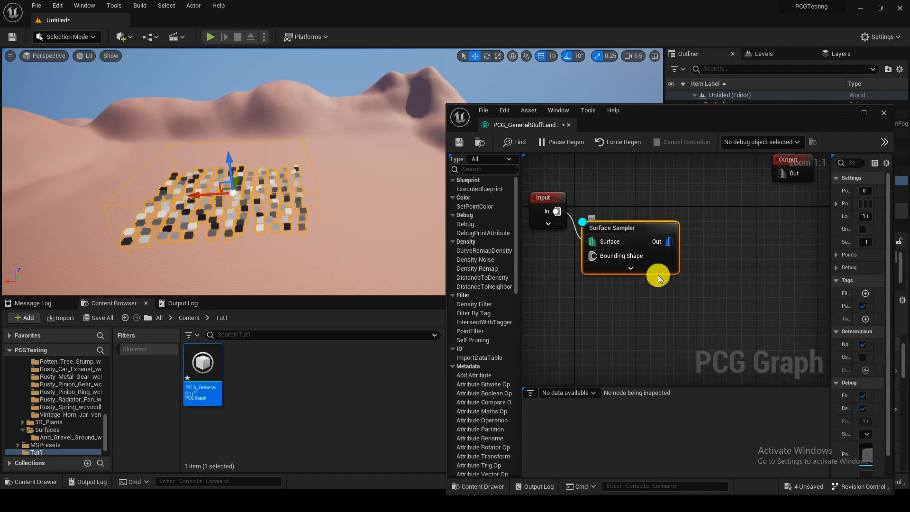
pyautogui.moveTo(341, 244)
pyautogui.mouseDown(button='right')
pyautogui.moveTo(341, 223)
pyautogui.moveTo(332, 270)
pyautogui.moveTo(303, 256)
pyautogui.moveTo(336, 251)
pyautogui.mouseUp(button='right')
pyautogui.press('s')
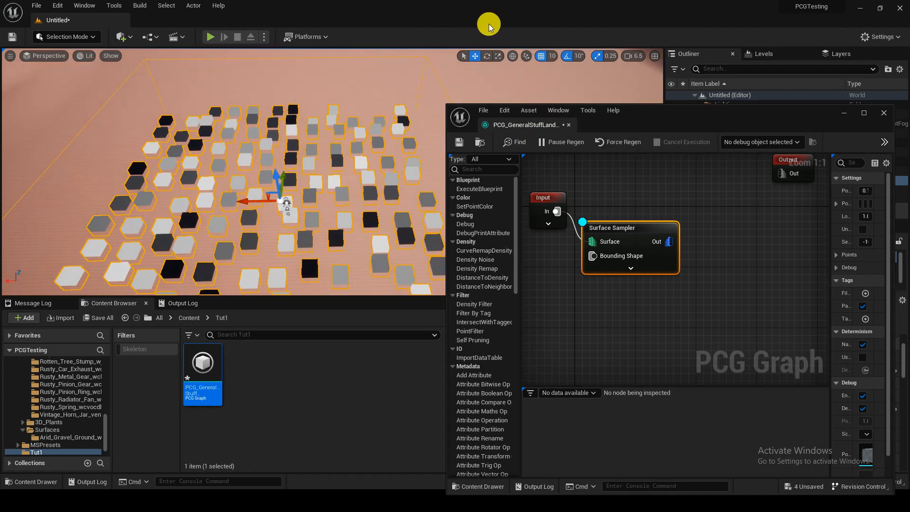
pyautogui.press('s')
pyautogui.moveTo(292, 76); pyautogui.dragTo(256, 74, button='right')
pyautogui.press('f')
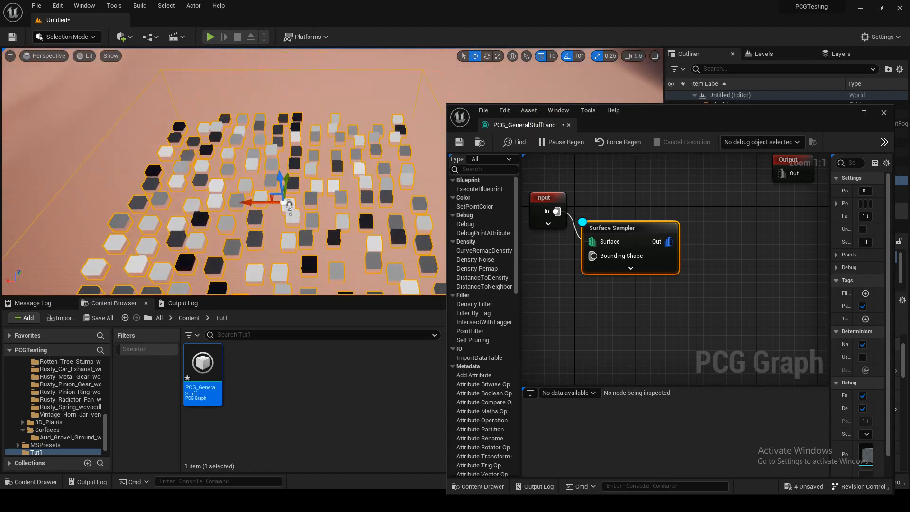
# Step: Widen the node settings area and set the Surface Sampler's Points Per Squared Meter to 0.5
pyautogui.moveTo(363, 138)
pyautogui.mouseDown(button='right')
pyautogui.moveTo(337, 152)
pyautogui.moveTo(363, 139)
pyautogui.mouseUp(button='right')
pyautogui.press('w')
pyautogui.press('s')
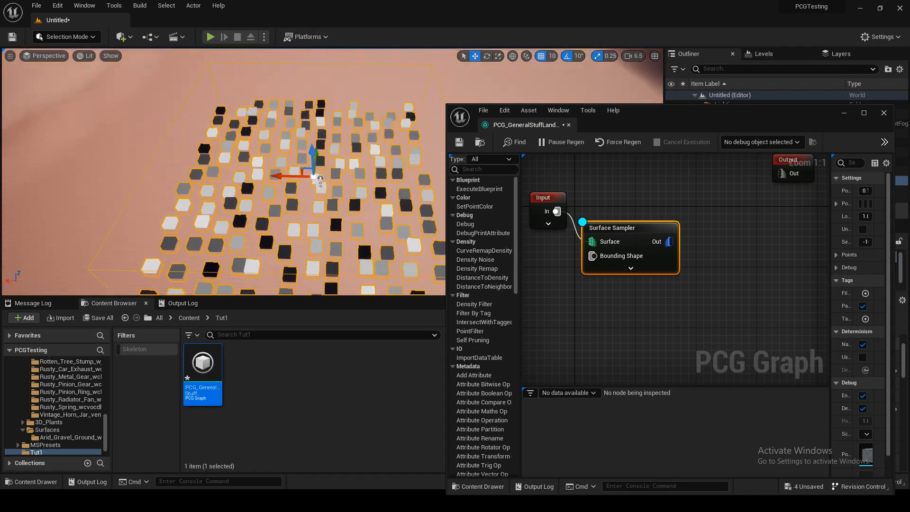
pyautogui.moveTo(829, 234); pyautogui.dragTo(743, 246)
pyautogui.moveTo(522, 238); pyautogui.dragTo(479, 243)
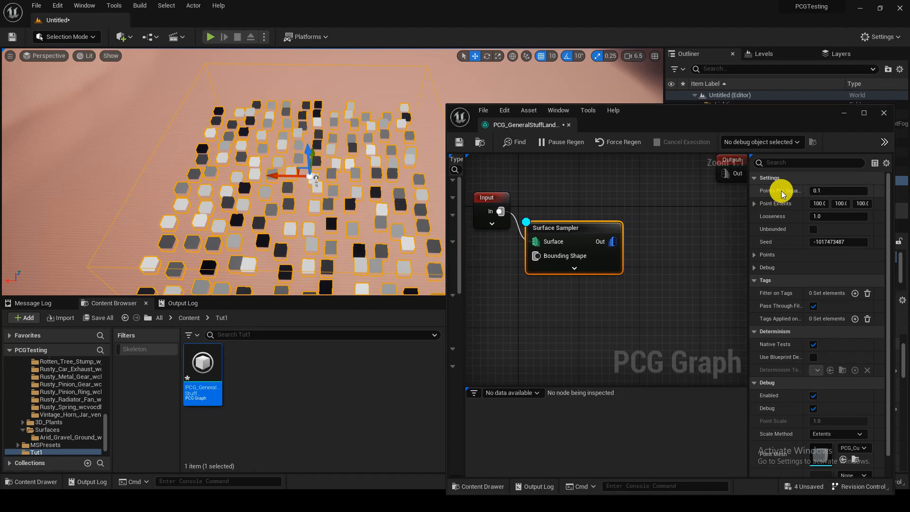
pyautogui.moveTo(752, 195); pyautogui.dragTo(677, 203)
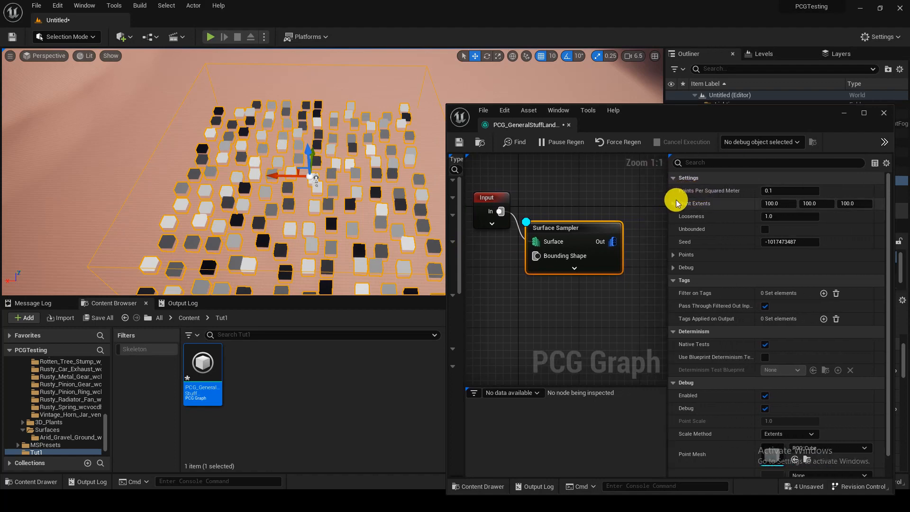
pyautogui.click(781, 193)
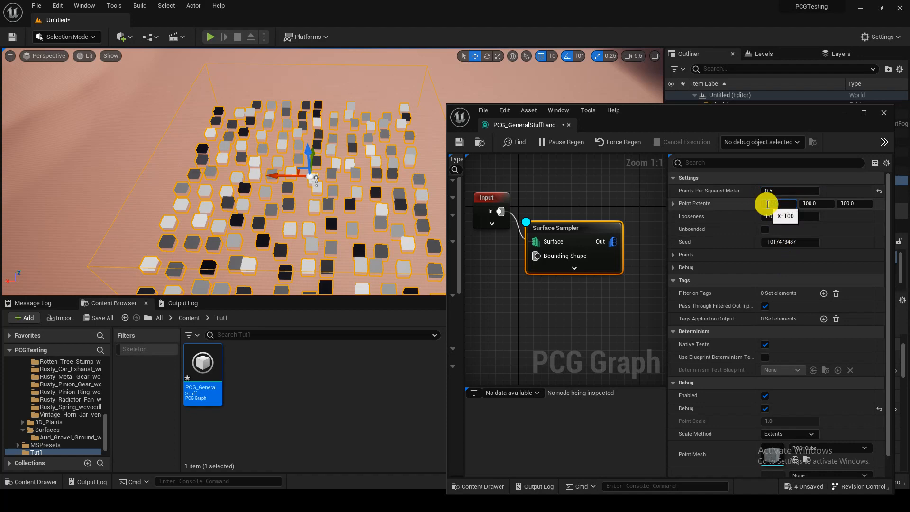
# Step: Set the Surface Sampler's Point Extents to 10.0 on all three axes and check the smaller points in the level
pyautogui.write('10')
pyautogui.press('Return')
pyautogui.write('10')
pyautogui.press('Tab')
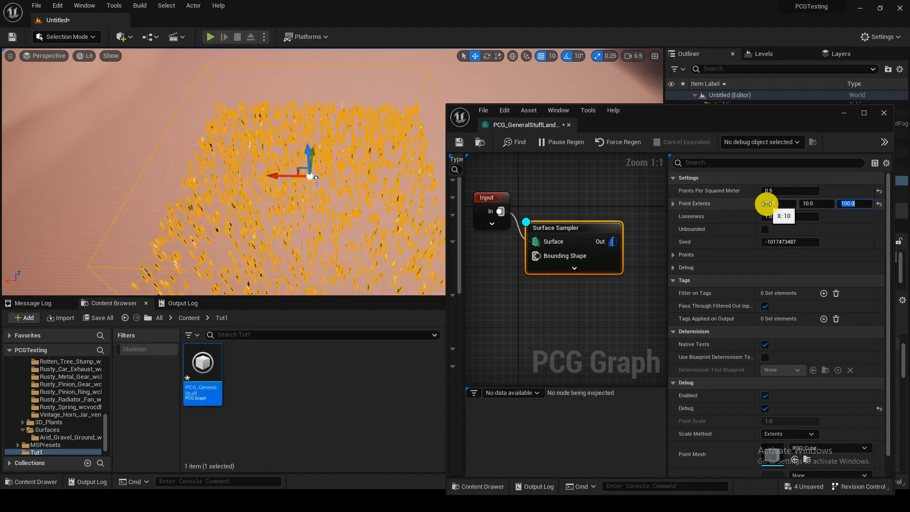
pyautogui.press('w')
pyautogui.moveTo(351, 204); pyautogui.dragTo(355, 190, button='right')
pyautogui.press('s')
# Step: Adjust the Surface Sampler's Points Per Squared Meter to about 3.34, judging the point density in the level
pyautogui.click(798, 193)
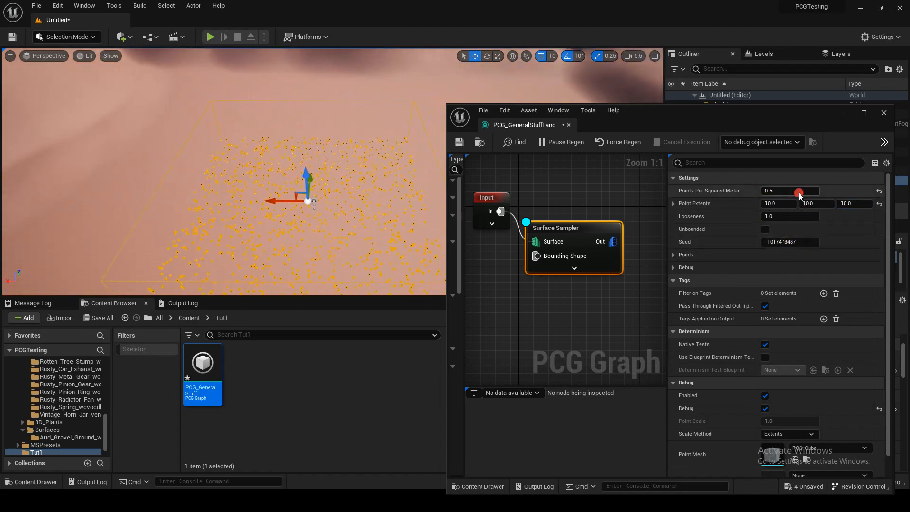
pyautogui.moveTo(796, 192)
pyautogui.mouseDown()
pyautogui.moveTo(784, 192)
pyautogui.moveTo(810, 191)
pyautogui.moveTo(793, 191)
pyautogui.moveTo(801, 192)
pyautogui.mouseUp()
pyautogui.press('w')
pyautogui.moveTo(403, 214); pyautogui.dragTo(403, 216, button='right')
pyautogui.press('s')
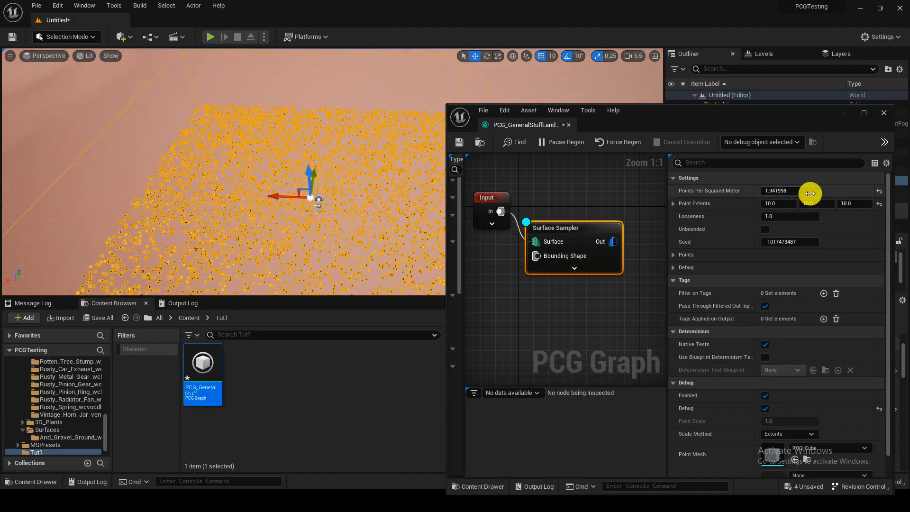
pyautogui.moveTo(809, 193); pyautogui.dragTo(789, 191)
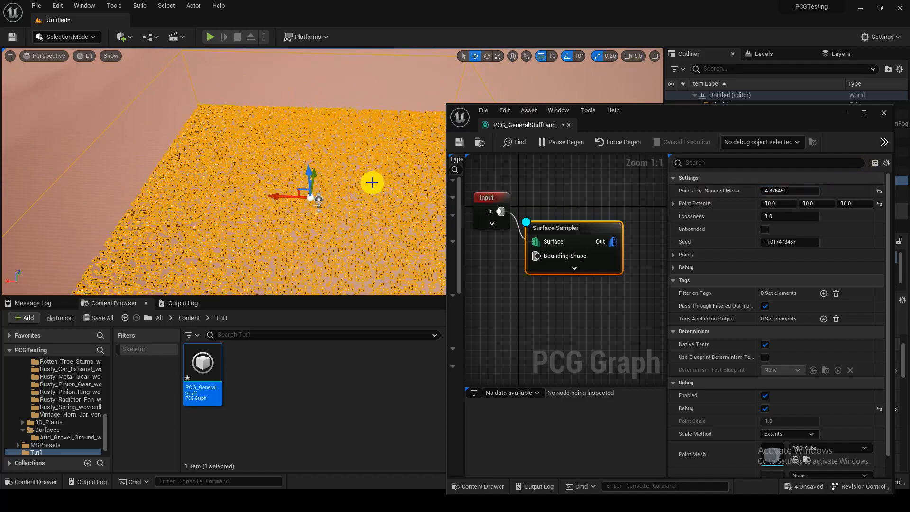
pyautogui.press('w')
pyautogui.moveTo(372, 182); pyautogui.dragTo(430, 178, button='right')
pyautogui.press('s')
pyautogui.scroll(-3, 372, 183)
pyautogui.press('w')
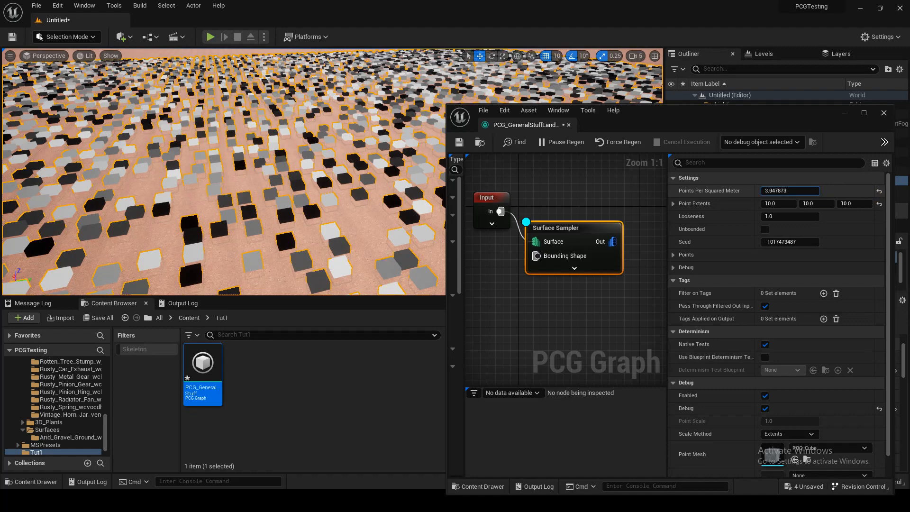
pyautogui.moveTo(811, 192); pyautogui.dragTo(807, 192)
pyautogui.moveTo(403, 176)
pyautogui.mouseDown(button='right')
pyautogui.moveTo(405, 163)
pyautogui.moveTo(400, 176)
pyautogui.mouseUp(button='right')
pyautogui.moveTo(588, 331); pyautogui.dragTo(580, 329, button='right')
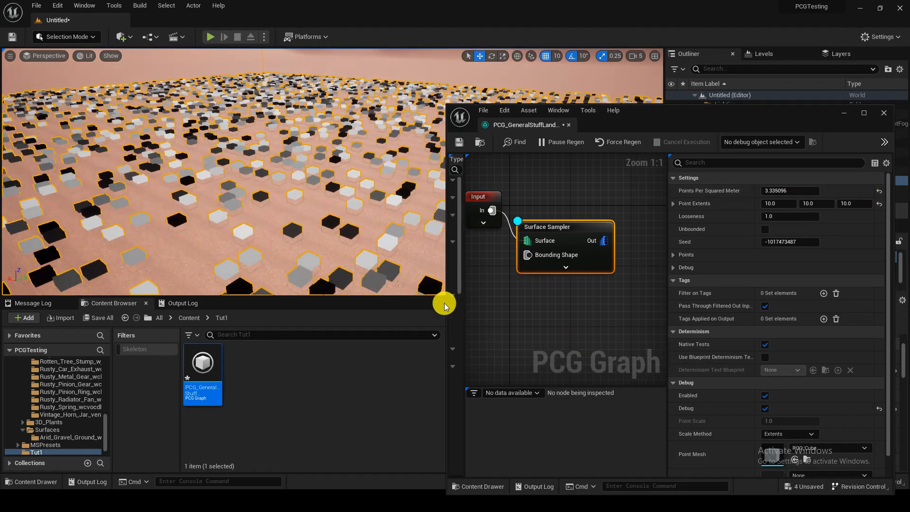
# Step: Widen the PCG graph editor window and enlarge its graph area by narrowing the node settings
pyautogui.moveTo(446, 303); pyautogui.dragTo(364, 306)
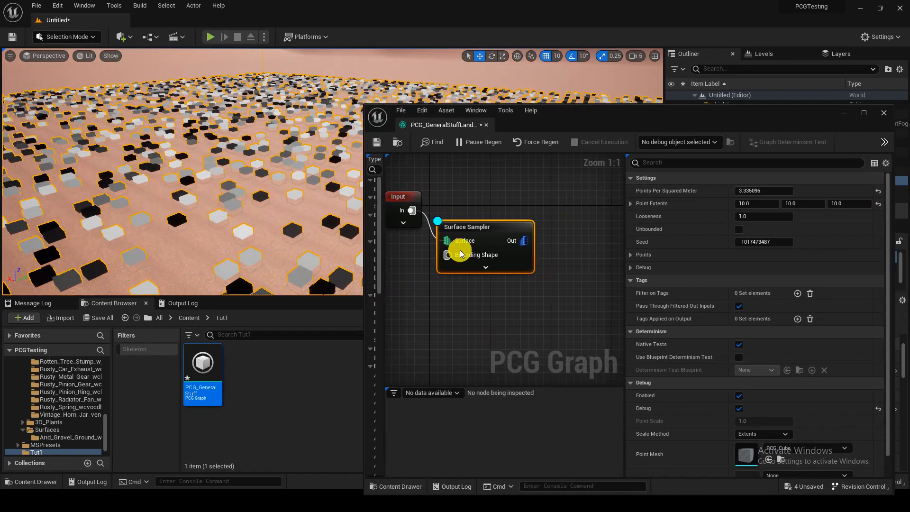
pyautogui.moveTo(217, 206)
pyautogui.mouseDown(button='right')
pyautogui.moveTo(217, 197)
pyautogui.moveTo(217, 206)
pyautogui.mouseUp(button='right')
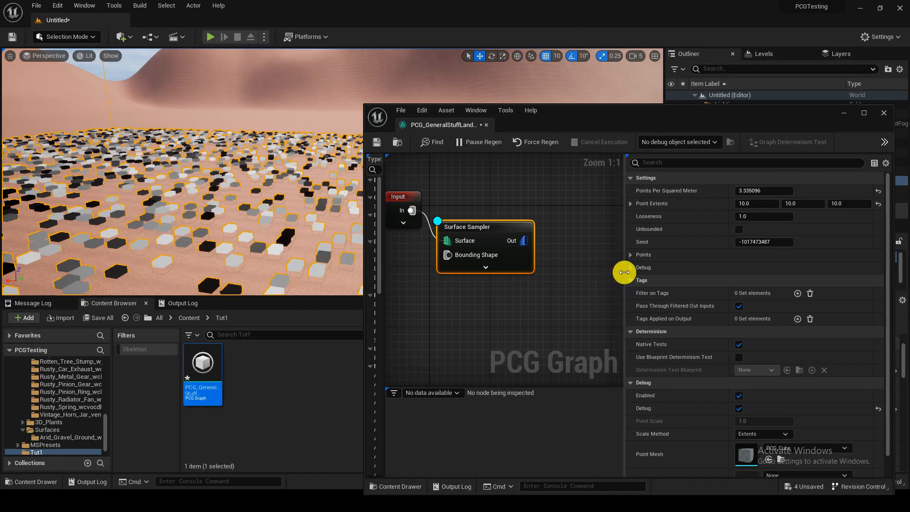
pyautogui.moveTo(623, 270); pyautogui.dragTo(738, 270)
# Step: Add a Transform Points node fed by the Surface Sampler's output, line it up with the sampler and move the Output node farther away
pyautogui.moveTo(526, 238); pyautogui.dragTo(559, 248)
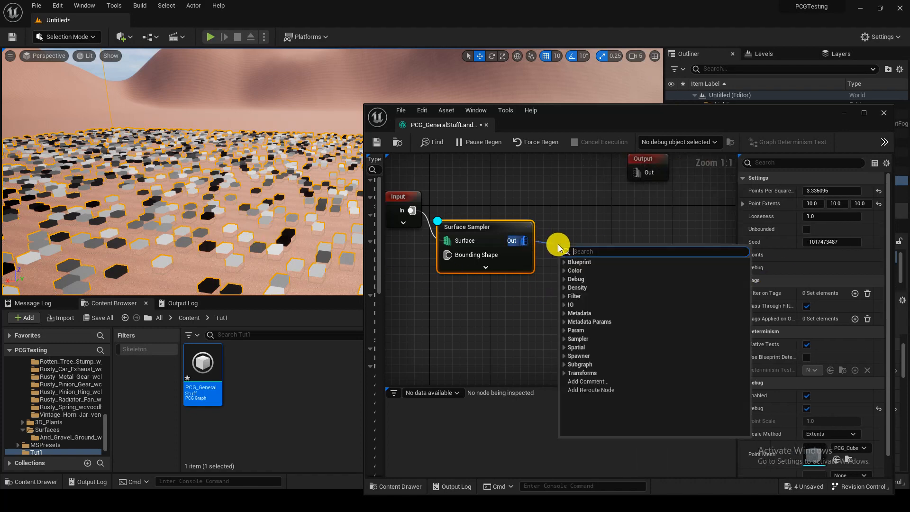
pyautogui.write('tran')
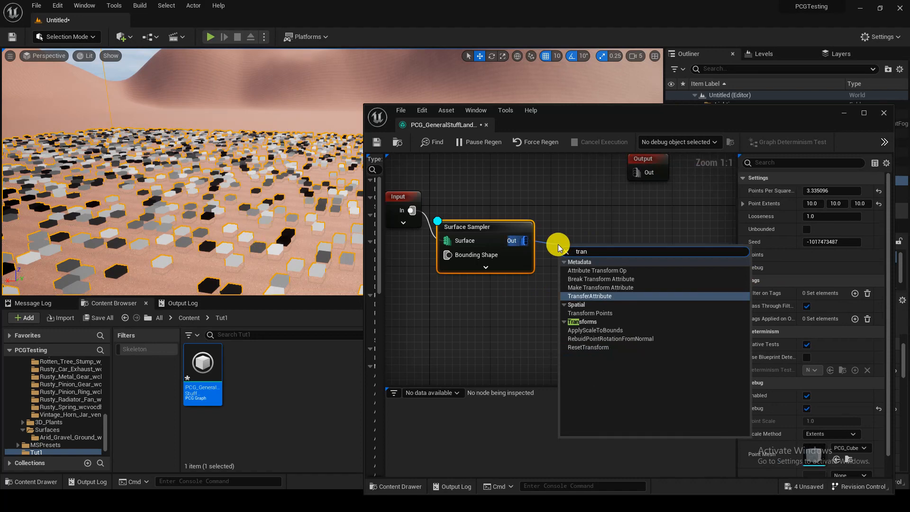
pyautogui.press('Down')
pyautogui.press('Return')
pyautogui.moveTo(655, 220); pyautogui.dragTo(656, 252, button='right')
pyautogui.moveTo(649, 194); pyautogui.dragTo(694, 209)
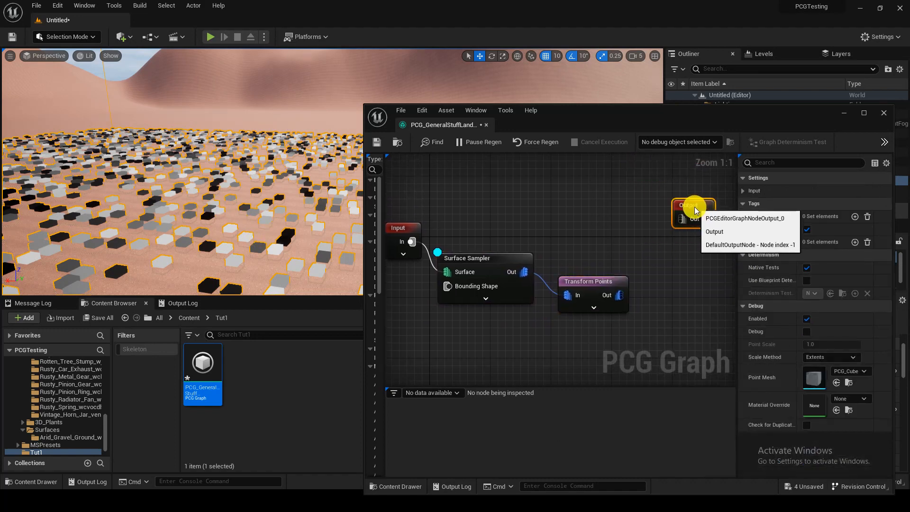
pyautogui.click(463, 258)
pyautogui.moveTo(584, 278); pyautogui.dragTo(579, 260)
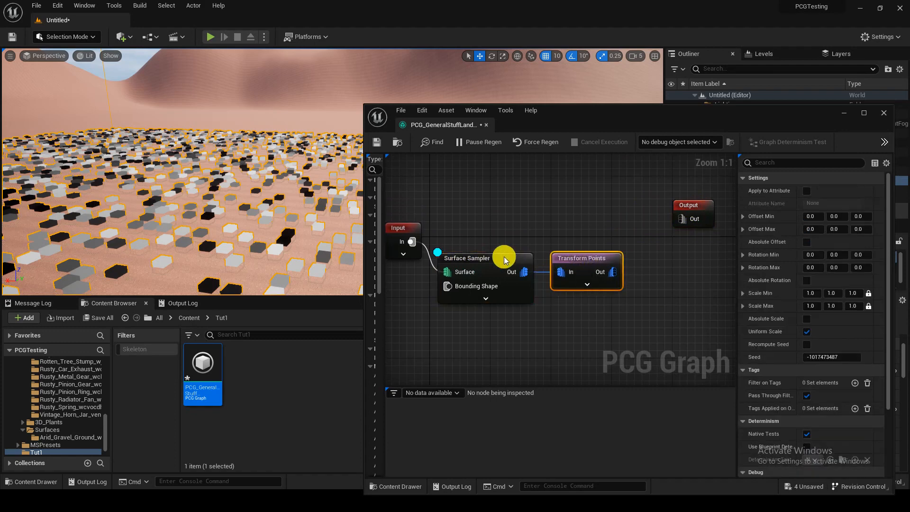
# Step: Turn off the Surface Sampler's debug display and turn on the debug display of the Transform Points node
pyautogui.click(495, 257)
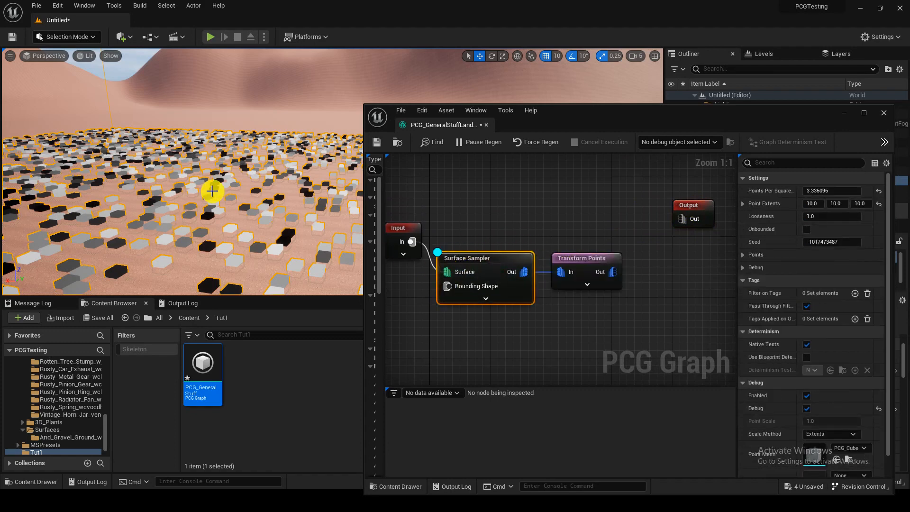
pyautogui.press('d')
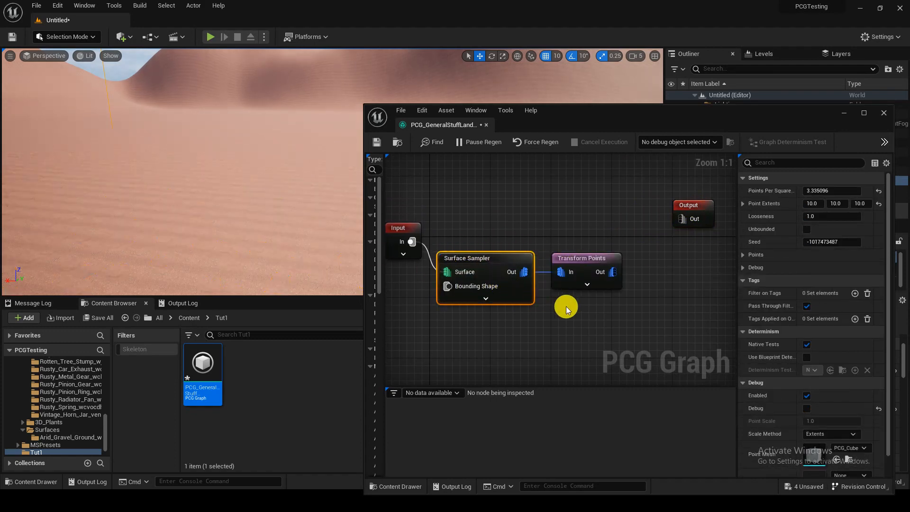
pyautogui.click(592, 260)
pyautogui.moveTo(633, 276); pyautogui.dragTo(585, 276, button='right')
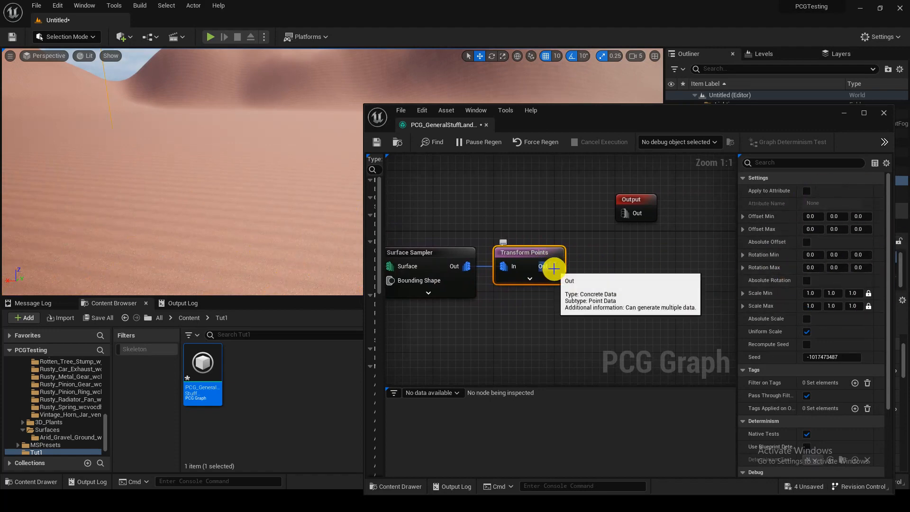
pyautogui.rightClick(609, 263)
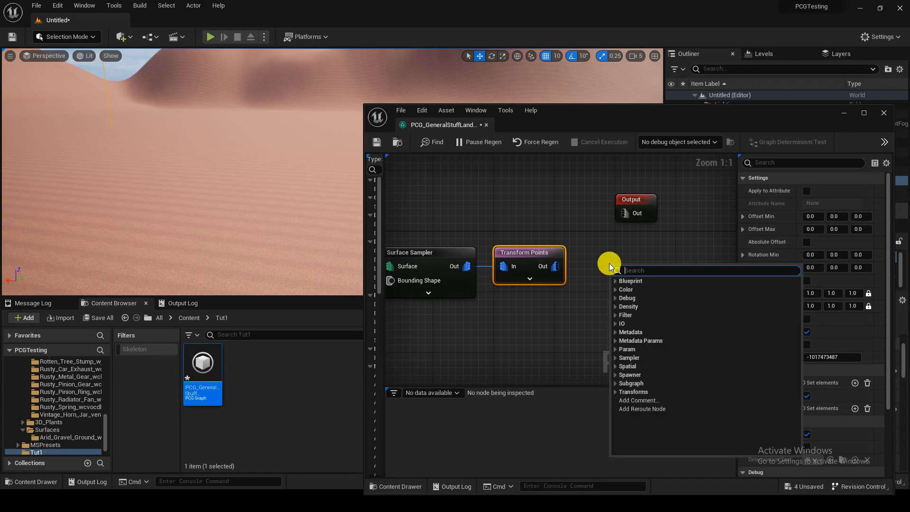
pyautogui.click(498, 225)
pyautogui.click(521, 266)
pyautogui.press('d')
pyautogui.moveTo(229, 204); pyautogui.dragTo(221, 228, button='right')
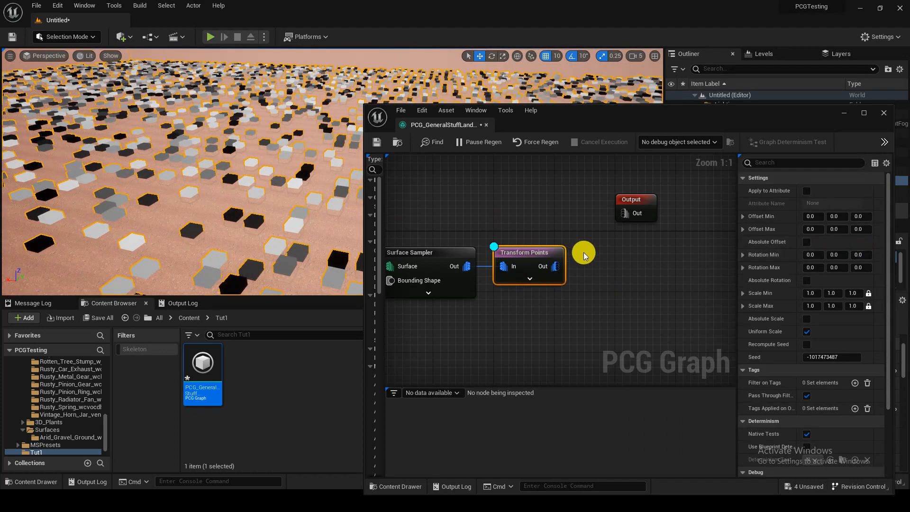
# Step: Set the Transform Points node's Rotation Max to 360 on the Z axis and check the randomly rotated points
pyautogui.click(604, 260)
pyautogui.click(552, 263)
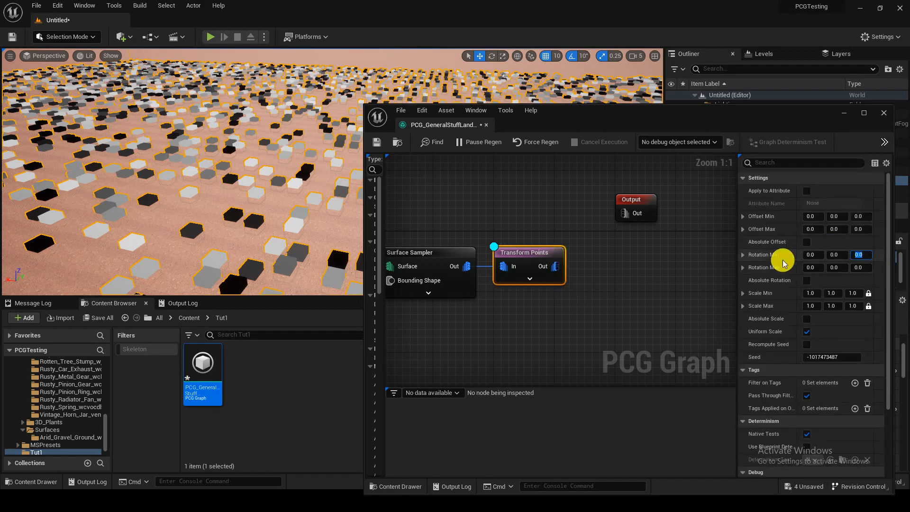
pyautogui.click(859, 256)
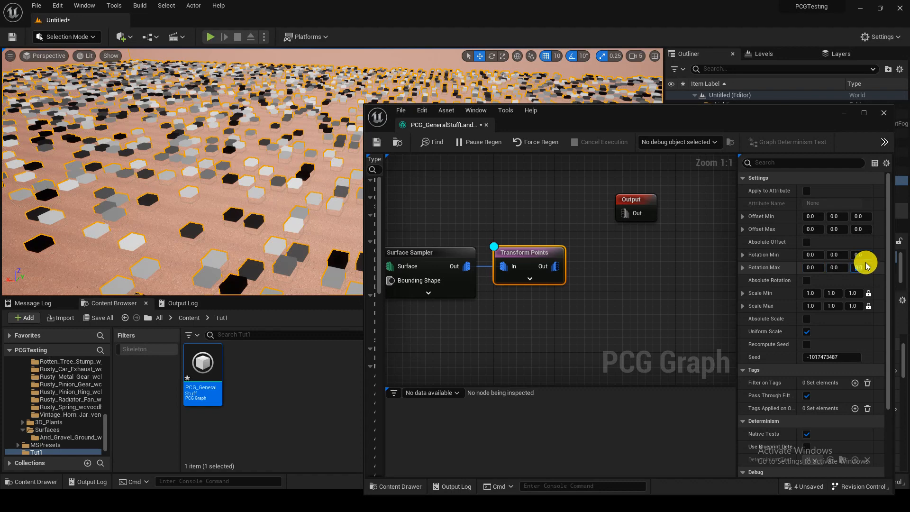
pyautogui.press('Return')
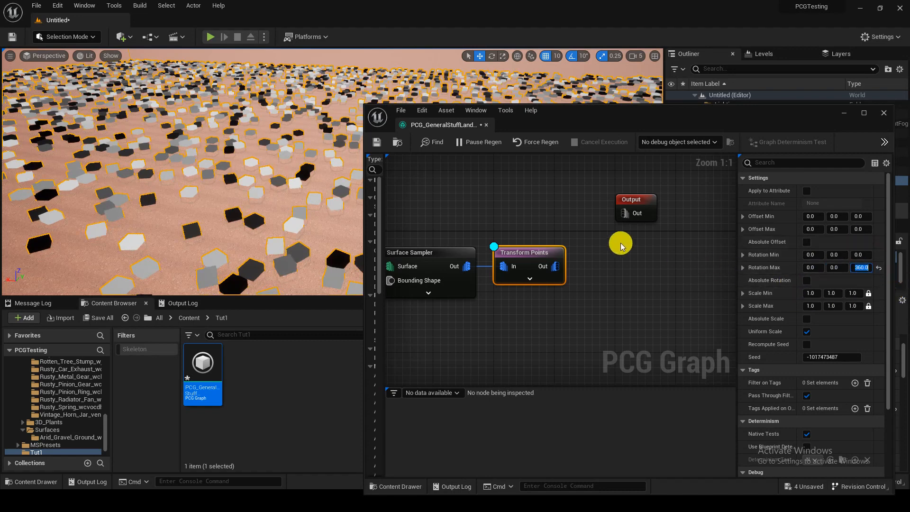
pyautogui.moveTo(289, 183); pyautogui.dragTo(317, 183, button='right')
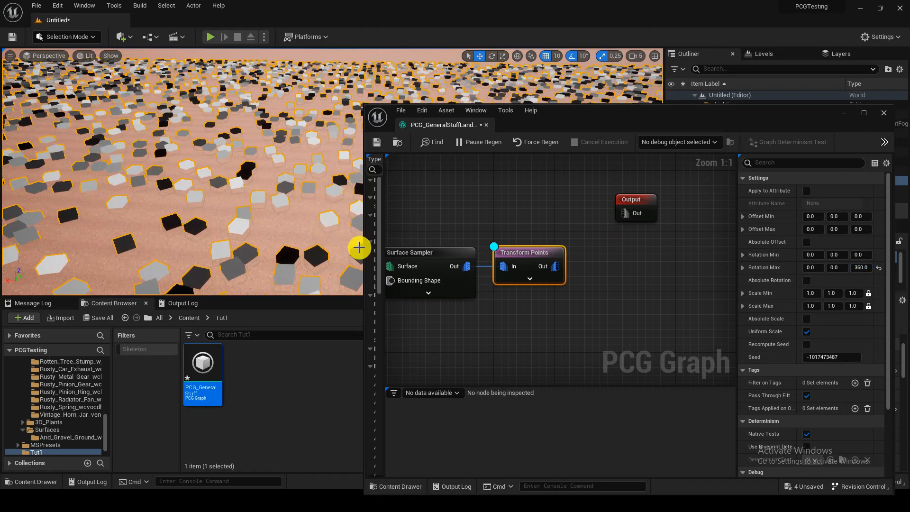
# Step: Set the Transform Points node's Scale Max to 1.5 on all axes, keeping Uniform Scale enabled, and inspect the points up close
pyautogui.click(809, 333)
pyautogui.click(808, 333)
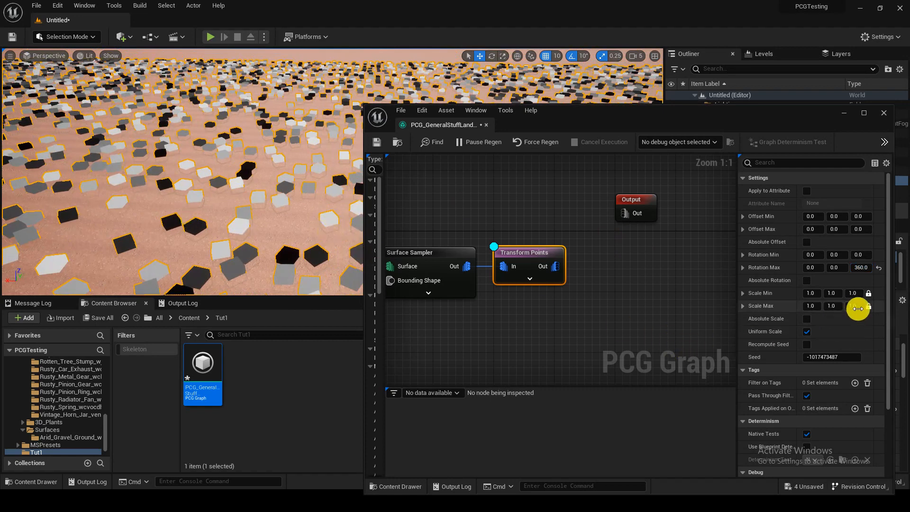
pyautogui.click(810, 309)
pyautogui.write('1.5')
pyautogui.press('Return')
pyautogui.moveTo(278, 144); pyautogui.dragTo(304, 145, button='right')
pyautogui.press('w')
pyautogui.scroll(-3, 255, 142)
pyautogui.scroll(-1, 304, 145)
pyautogui.press('s')
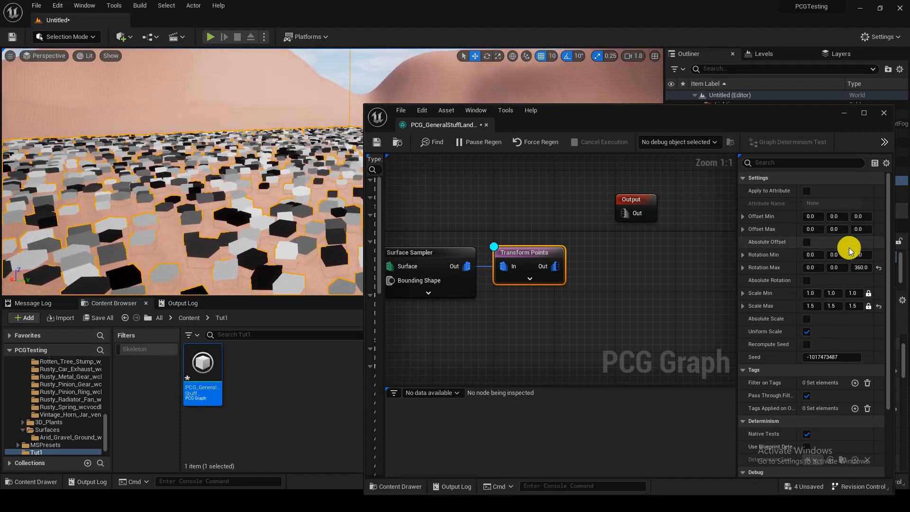
# Step: Set the Transform Points node's Scale Min to 0.5 on all axes and inspect the size variation across the level
pyautogui.click(811, 293)
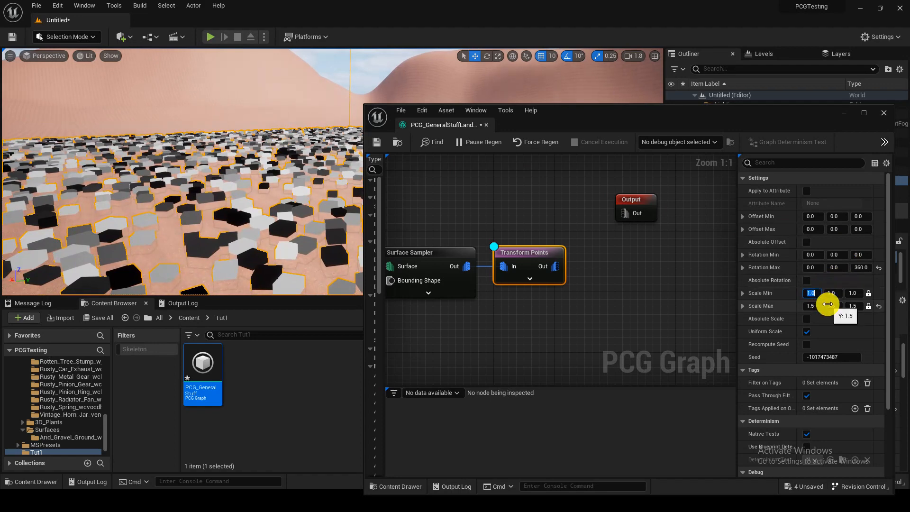
pyautogui.write('0.5')
pyautogui.press('Return')
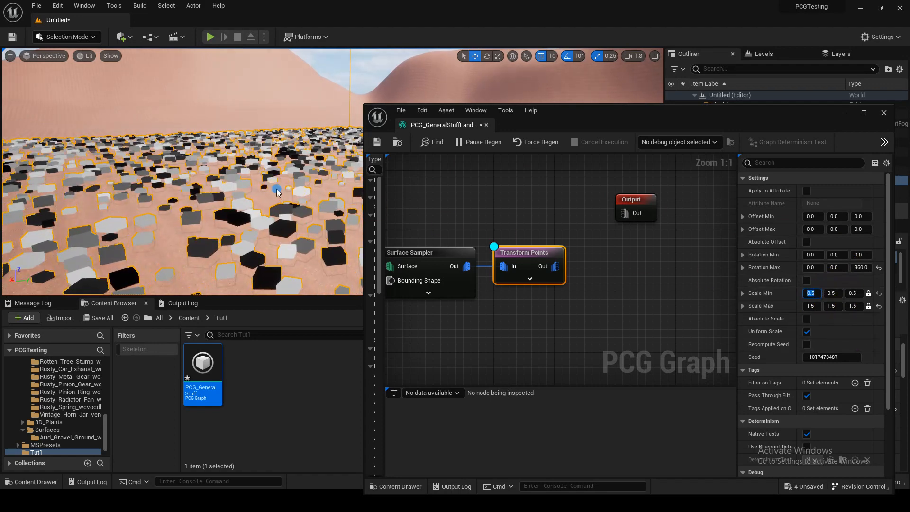
pyautogui.moveTo(278, 190); pyautogui.dragTo(363, 183, button='right')
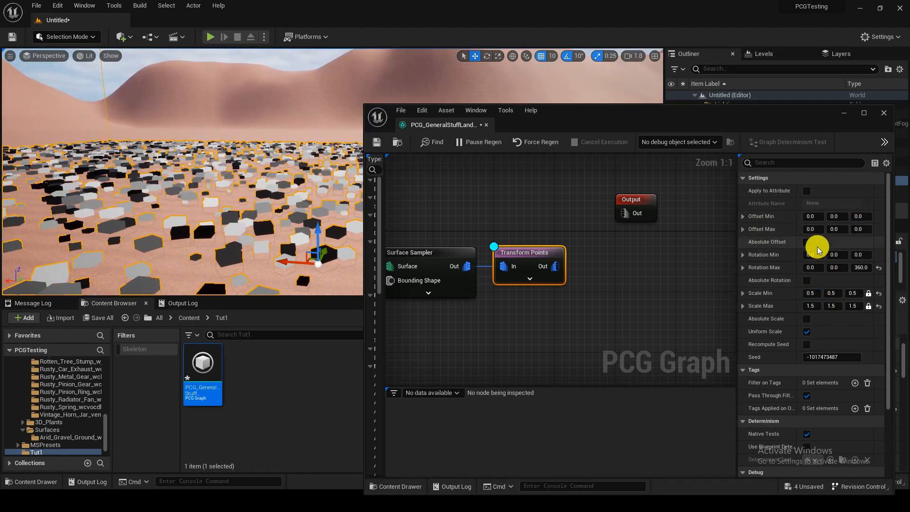
pyautogui.moveTo(245, 173); pyautogui.dragTo(203, 216, button='right')
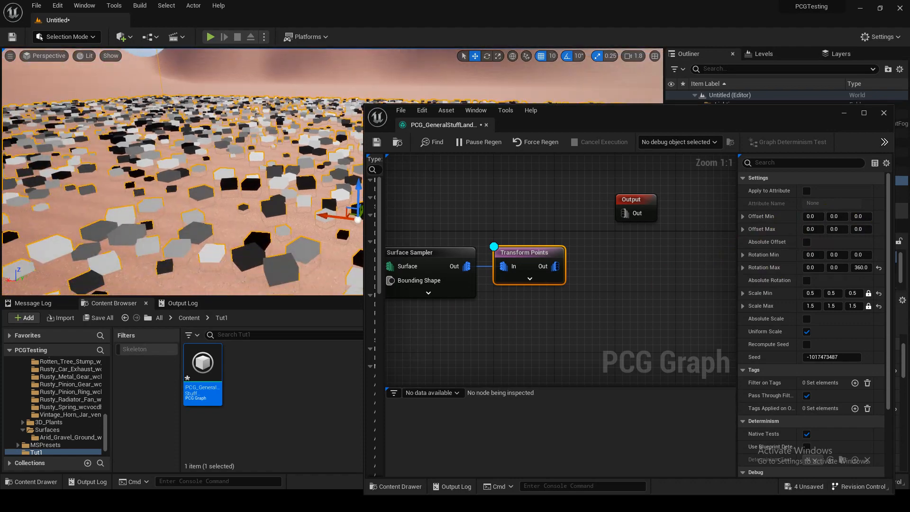
pyautogui.moveTo(630, 279); pyautogui.dragTo(623, 290, button='right')
pyautogui.moveTo(244, 192)
pyautogui.mouseDown(button='right')
pyautogui.moveTo(237, 232)
pyautogui.moveTo(244, 192)
pyautogui.mouseUp(button='right')
pyautogui.press('s')
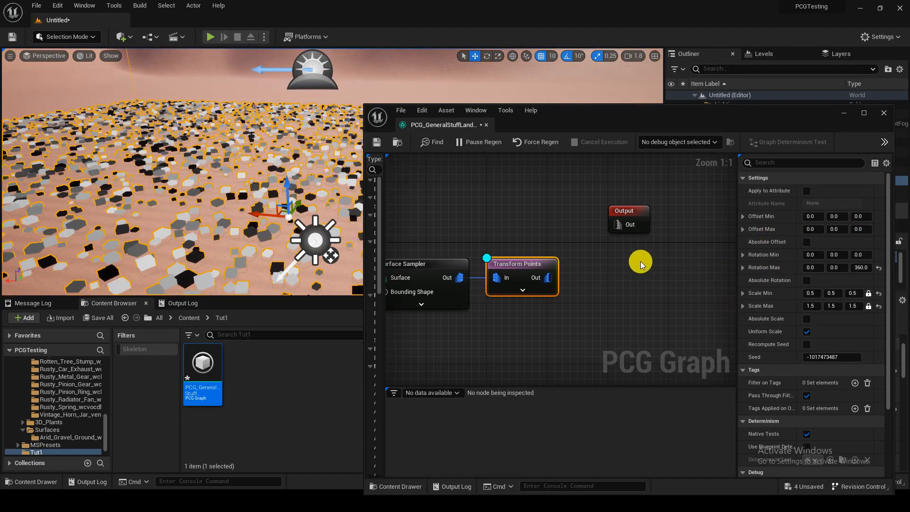
# Step: Add a StaticMeshSpawner node fed by the Transform Points output and connect its Out pin to the Output node
pyautogui.moveTo(637, 260); pyautogui.dragTo(662, 252, button='right')
pyautogui.moveTo(572, 269); pyautogui.dragTo(605, 274)
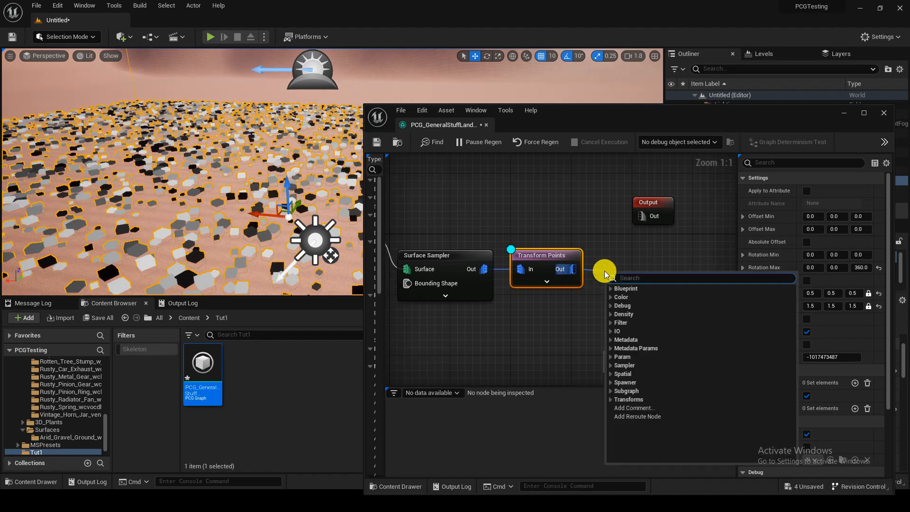
pyautogui.write('spawn')
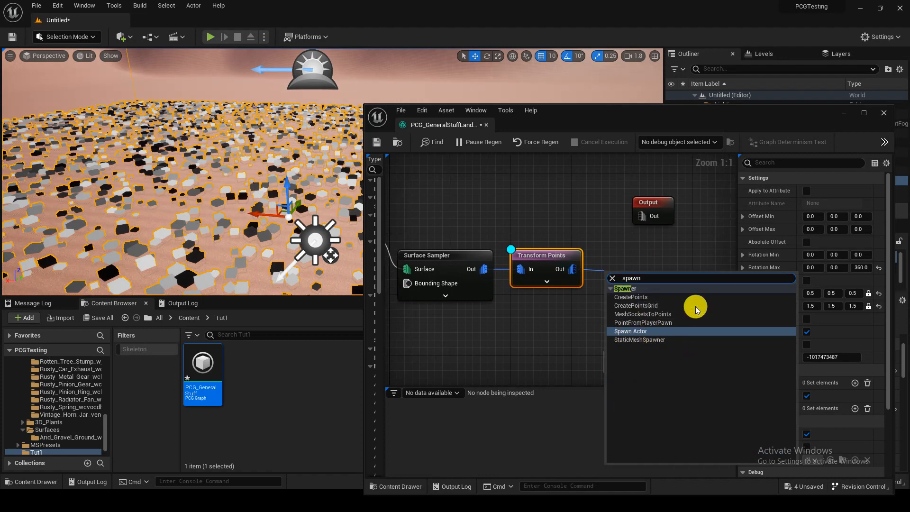
pyautogui.click(663, 339)
pyautogui.moveTo(671, 276)
pyautogui.mouseDown()
pyautogui.moveTo(678, 267)
pyautogui.moveTo(655, 229)
pyautogui.moveTo(695, 277)
pyautogui.moveTo(674, 276)
pyautogui.mouseUp()
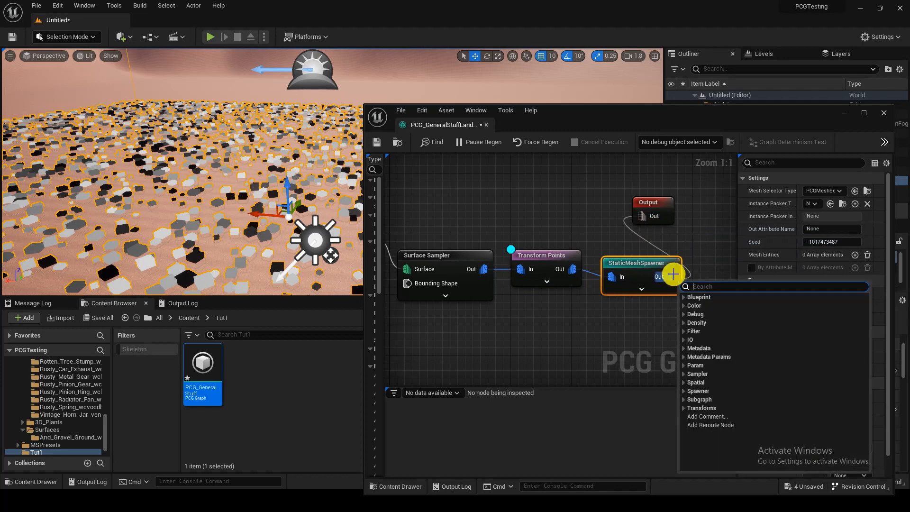
# Step: Line up the StaticMeshSpawner and Output nodes after Transform Points and turn off debug display on the Transform Points node
pyautogui.moveTo(659, 204); pyautogui.dragTo(725, 241)
pyautogui.moveTo(652, 277); pyautogui.dragTo(637, 253)
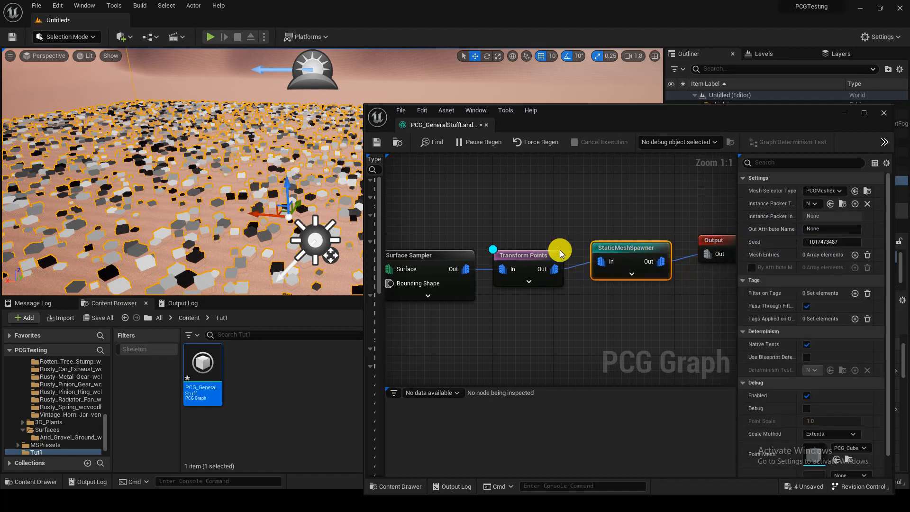
pyautogui.click(534, 251)
pyautogui.press('d')
pyautogui.moveTo(617, 303); pyautogui.dragTo(564, 284, button='right')
# Step: Add six mesh entries to the StaticMeshSpawner node
pyautogui.click(573, 230)
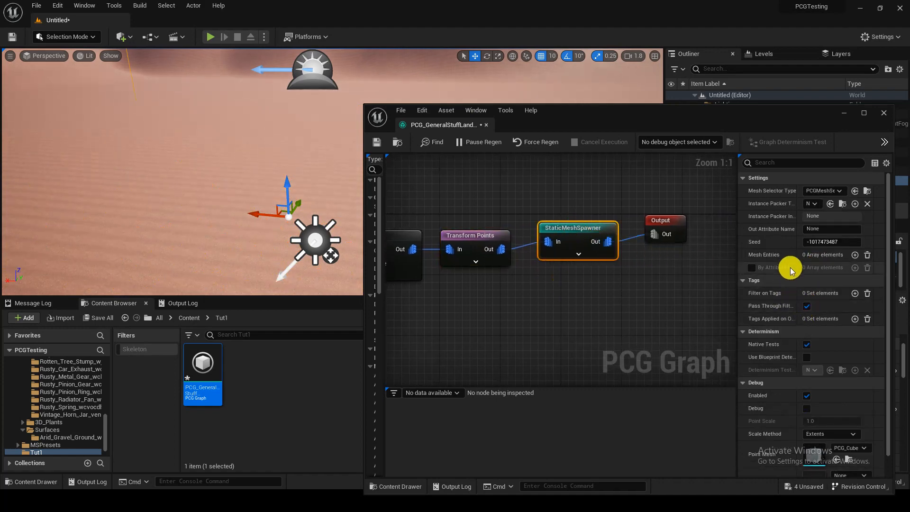
pyautogui.click(854, 254)
pyautogui.click(854, 255)
pyautogui.click(854, 254)
pyautogui.click(854, 255)
pyautogui.click(855, 255)
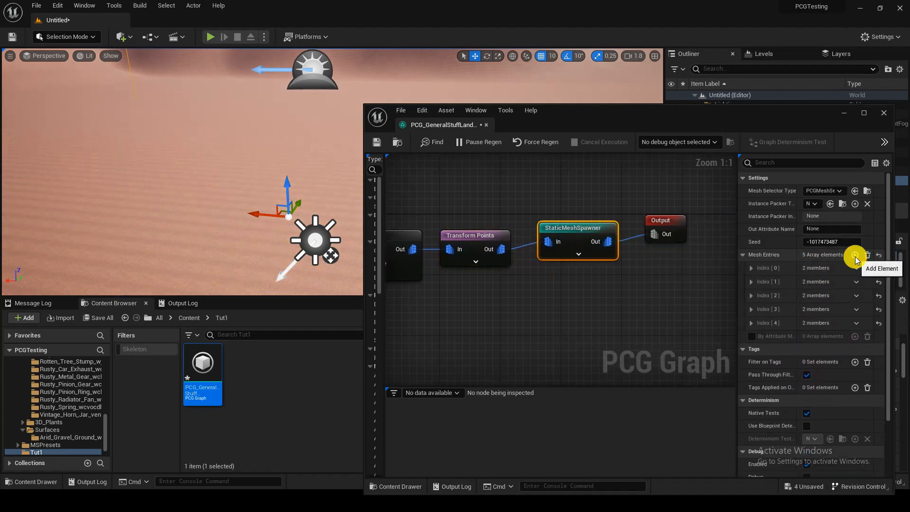
pyautogui.click(854, 255)
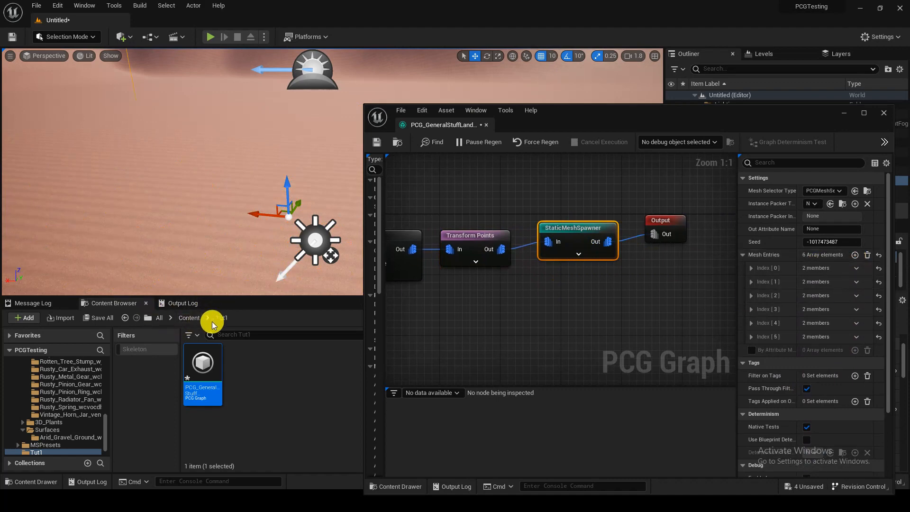
# Step: Enlarge the Content Browser's asset area, open the FL_BasinSwamp folder, and expand the StaticMeshSpawner's Index 0 mesh entry
pyautogui.click(189, 318)
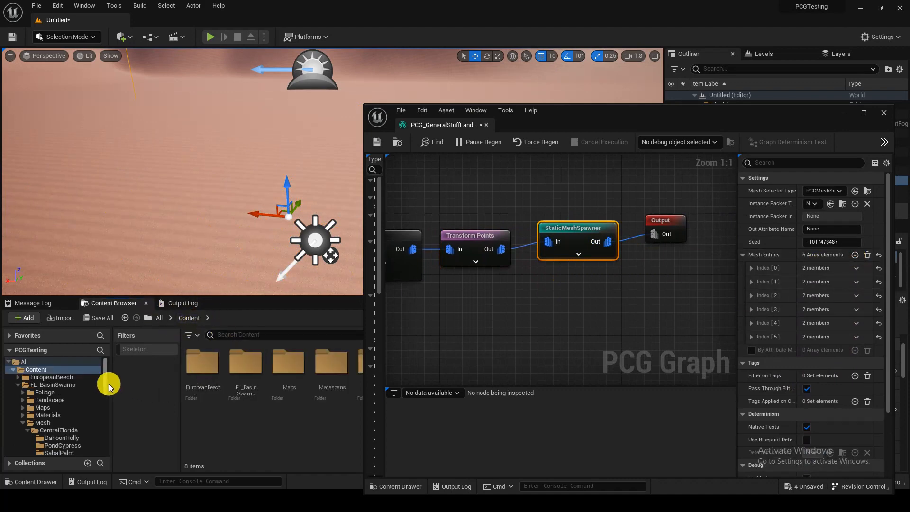
pyautogui.moveTo(111, 376); pyautogui.dragTo(7, 371)
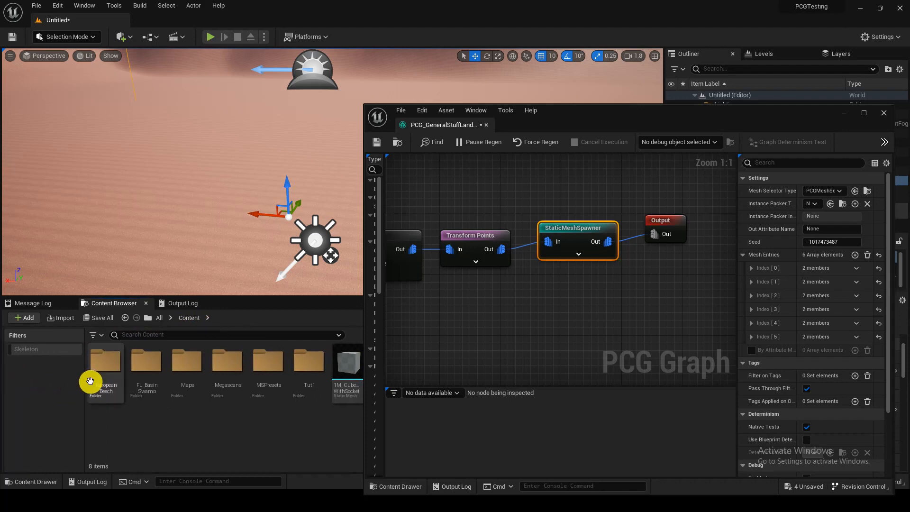
pyautogui.moveTo(84, 382); pyautogui.dragTo(10, 380)
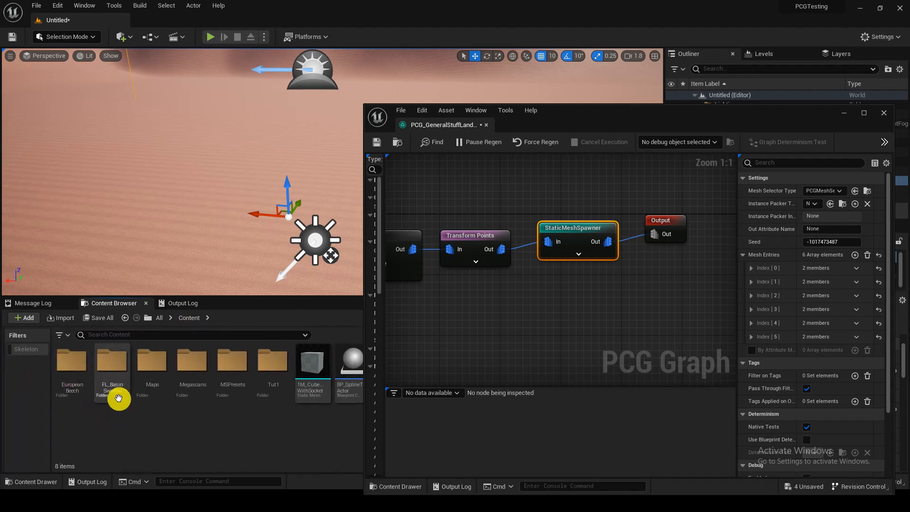
pyautogui.doubleClick(119, 396)
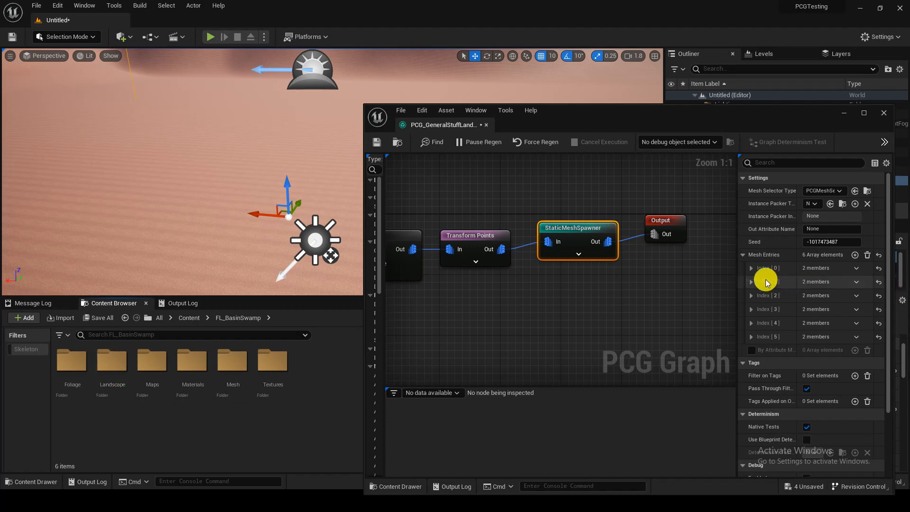
pyautogui.keyDown('shift'); pyautogui.click(743, 255); pyautogui.keyUp('shift')
pyautogui.keyDown('shift'); pyautogui.click(743, 255); pyautogui.keyUp('shift')
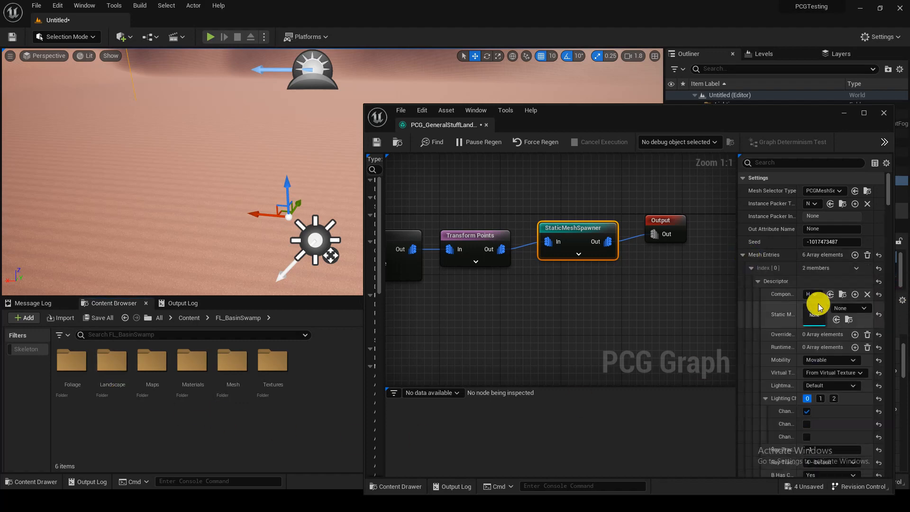
pyautogui.scroll(-3, 819, 305)
# Step: Try the large (L_SM) Feays Palafox mesh from FL_BasinSwamp as the Index 0 static mesh and inspect the spawned plants
pyautogui.doubleClick(76, 367)
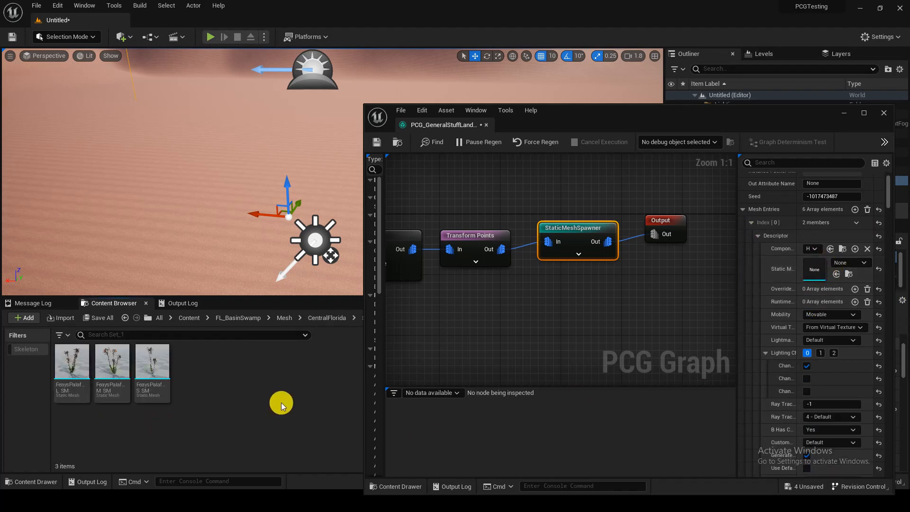
pyautogui.click(79, 378)
pyautogui.moveTo(79, 377); pyautogui.dragTo(836, 274)
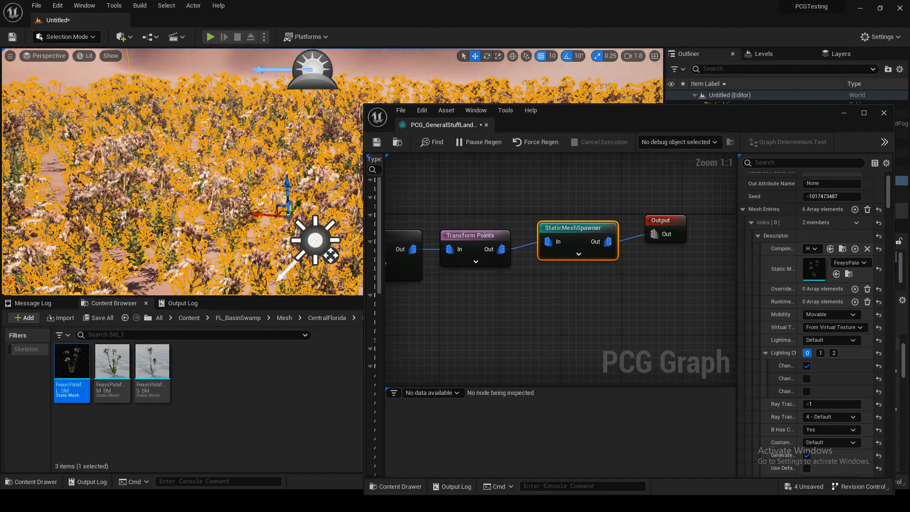
pyautogui.moveTo(189, 180); pyautogui.dragTo(313, 180, button='right')
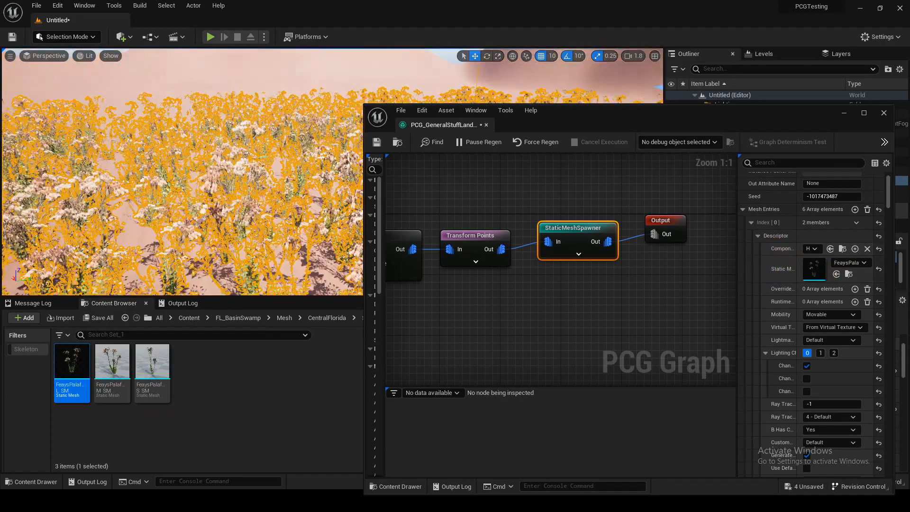
# Step: Undo the Index 0 component class edits and mesh assignment, leaving the StaticMeshSpawner node selected
pyautogui.click(868, 249)
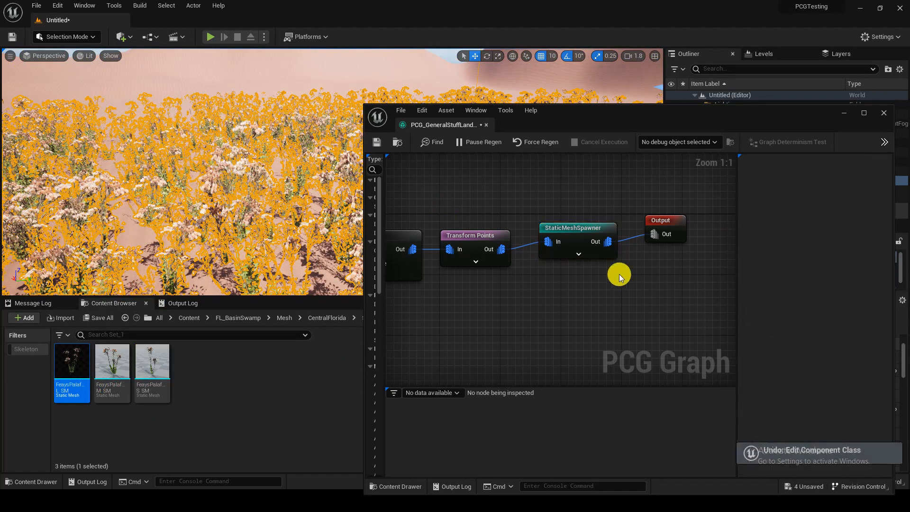
pyautogui.click(575, 243)
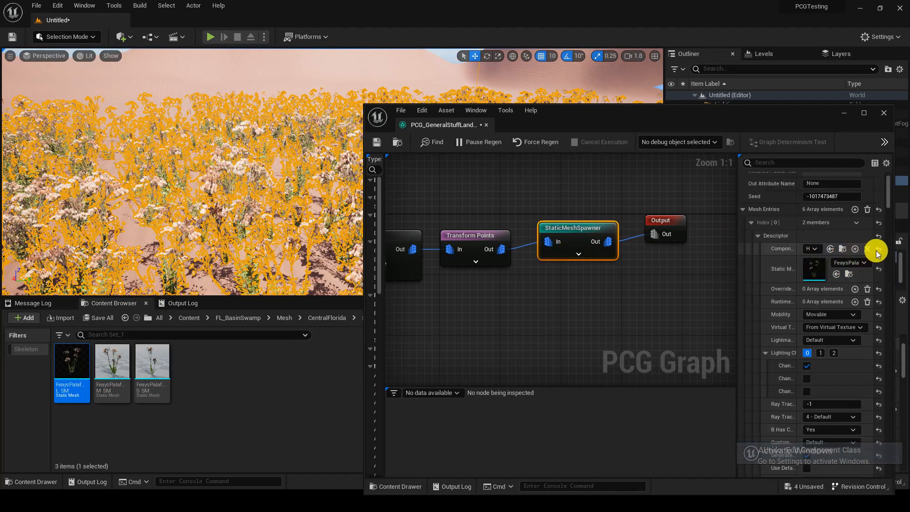
pyautogui.hotkey('ctrl', 'z')
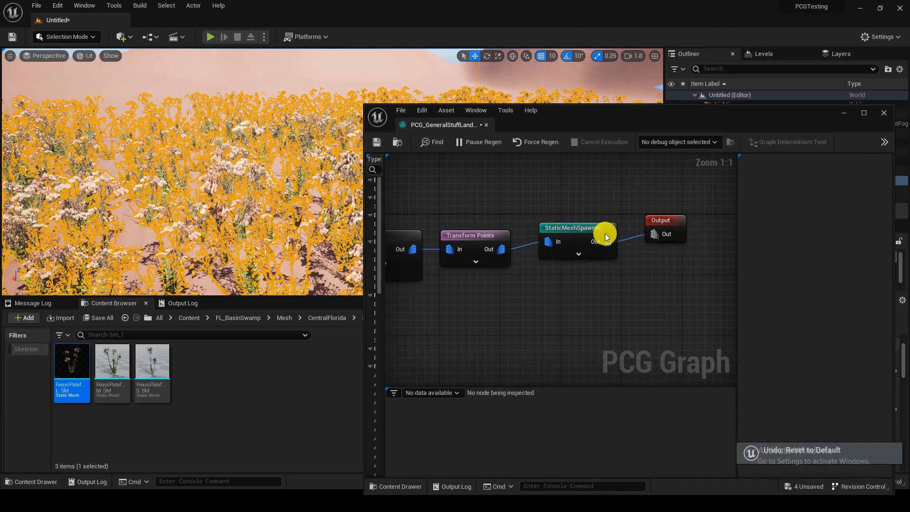
pyautogui.click(584, 232)
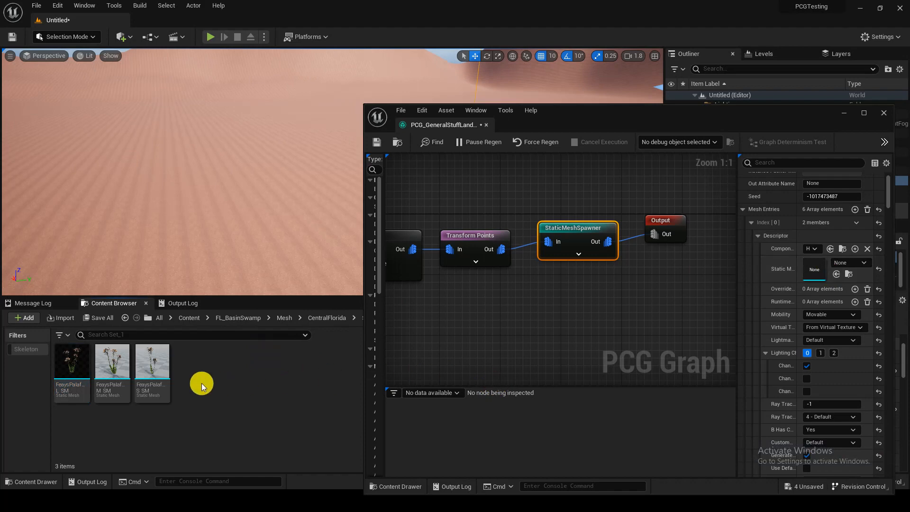
# Step: Browse to the Desert_Cotton folder inside Megascans 3D_Plants to find its static meshes
pyautogui.hotkey('alt', 'Left')
pyautogui.hotkey('alt', 'Left')
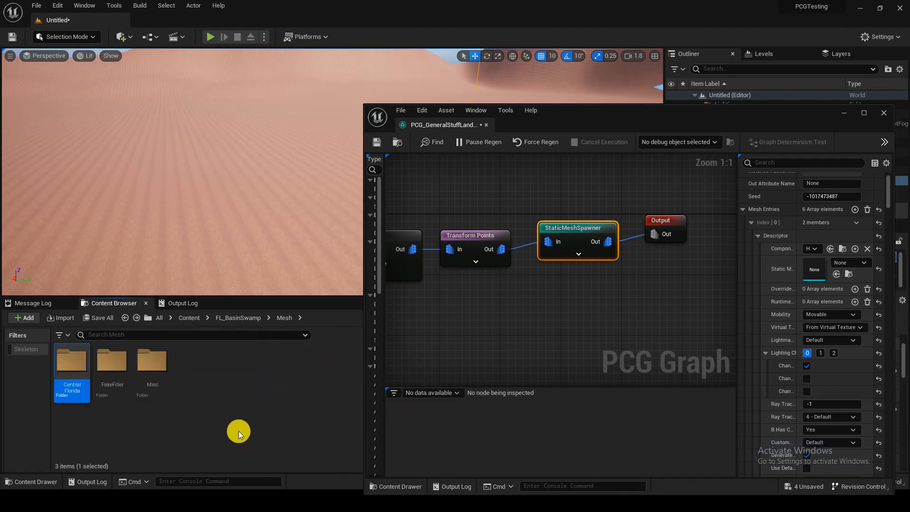
pyautogui.hotkey('alt', 'Left')
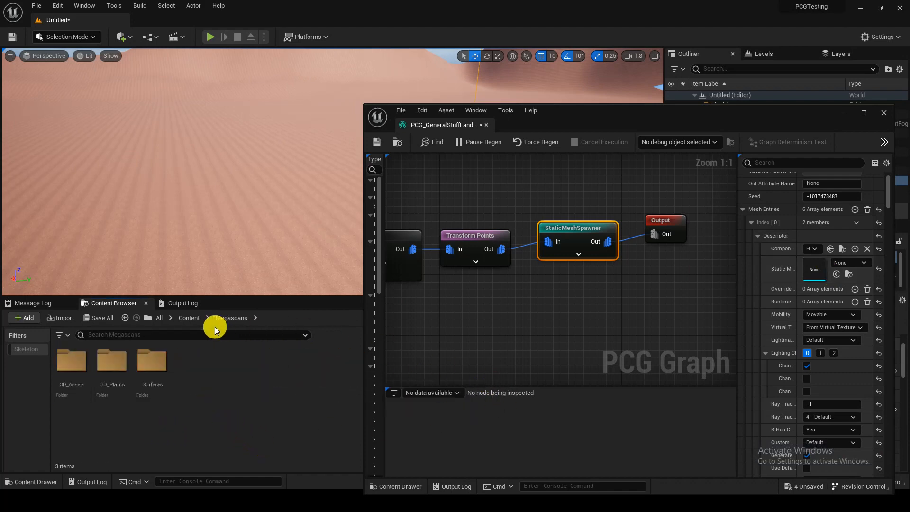
pyautogui.doubleClick(114, 375)
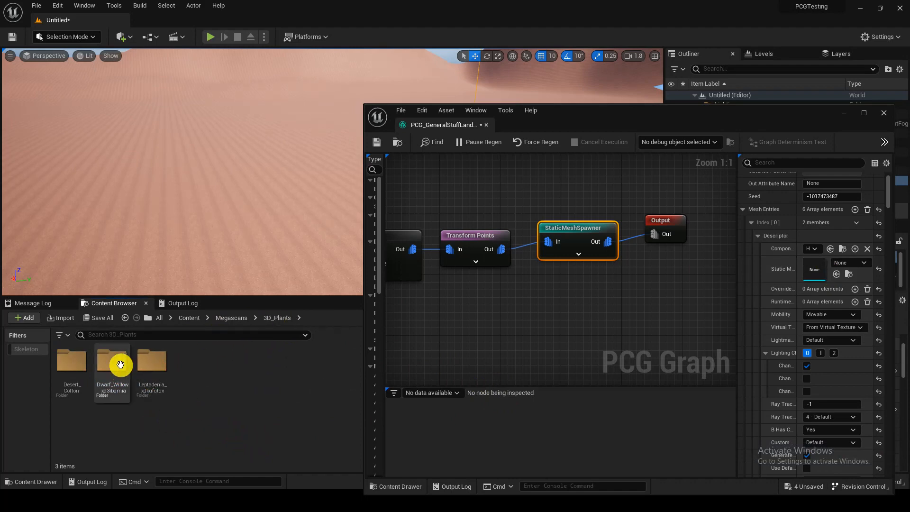
pyautogui.doubleClick(85, 379)
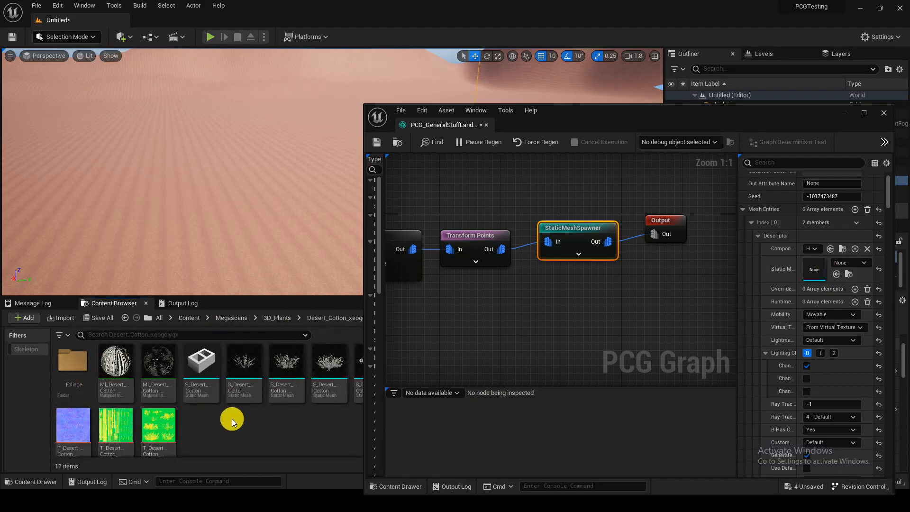
pyautogui.scroll(-1, 296, 432)
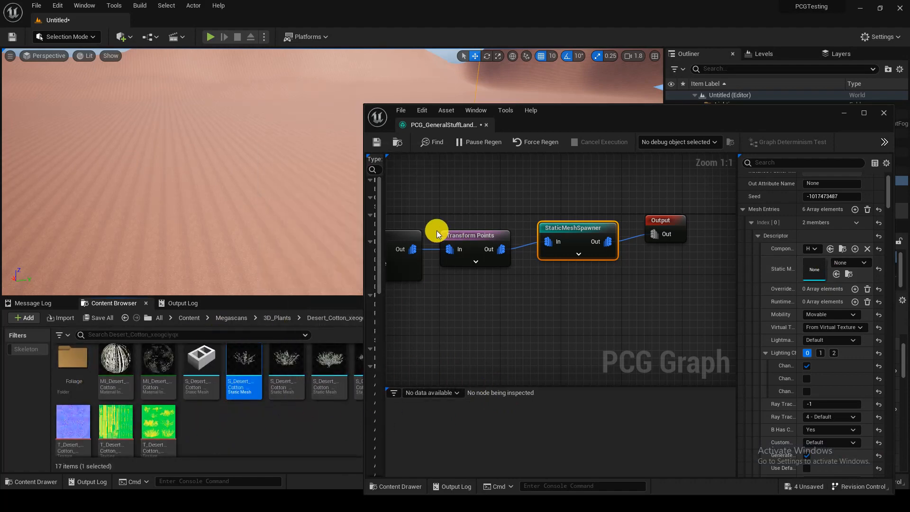
# Step: Narrow the graph editor window and assign five different Desert Cotton plant meshes to mesh entries Index 0 through Index 4
pyautogui.moveTo(361, 245); pyautogui.dragTo(497, 245)
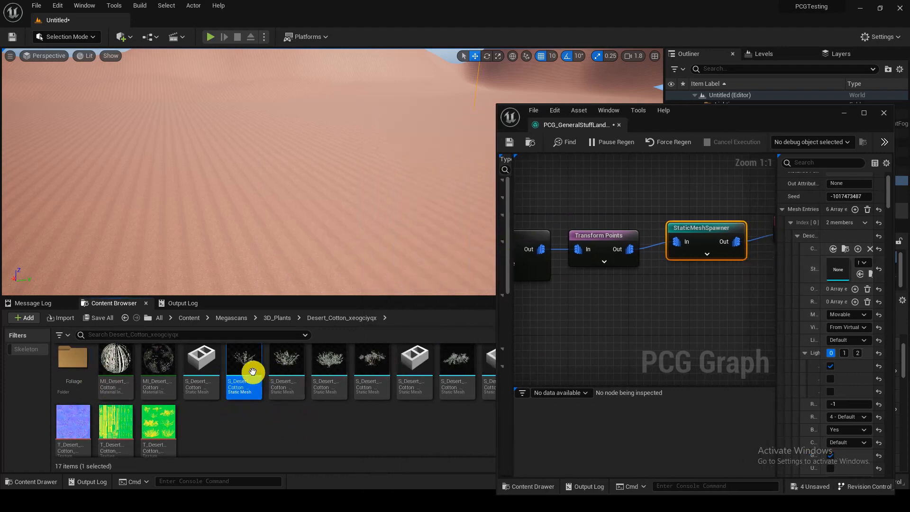
pyautogui.moveTo(248, 372); pyautogui.dragTo(848, 268)
pyautogui.click(792, 228)
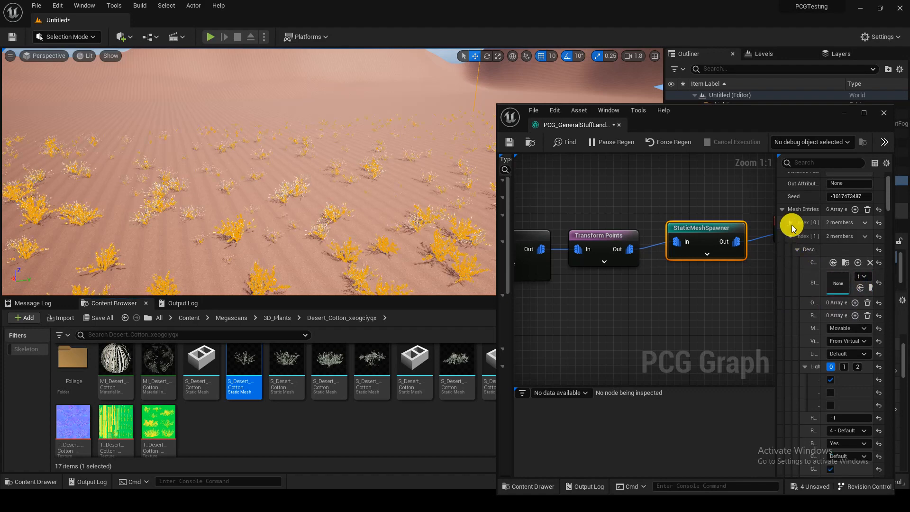
pyautogui.moveTo(291, 369); pyautogui.dragTo(835, 281)
pyautogui.click(790, 236)
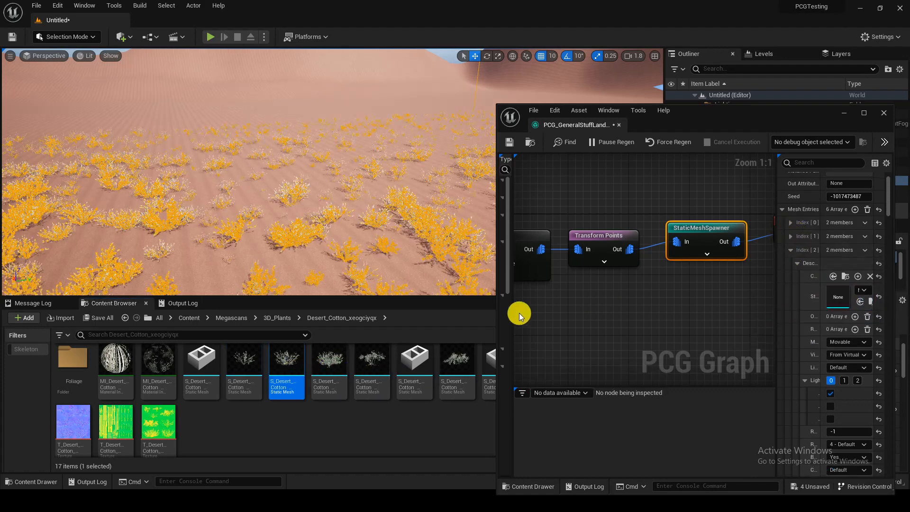
pyautogui.moveTo(335, 379); pyautogui.dragTo(838, 296)
pyautogui.click(791, 249)
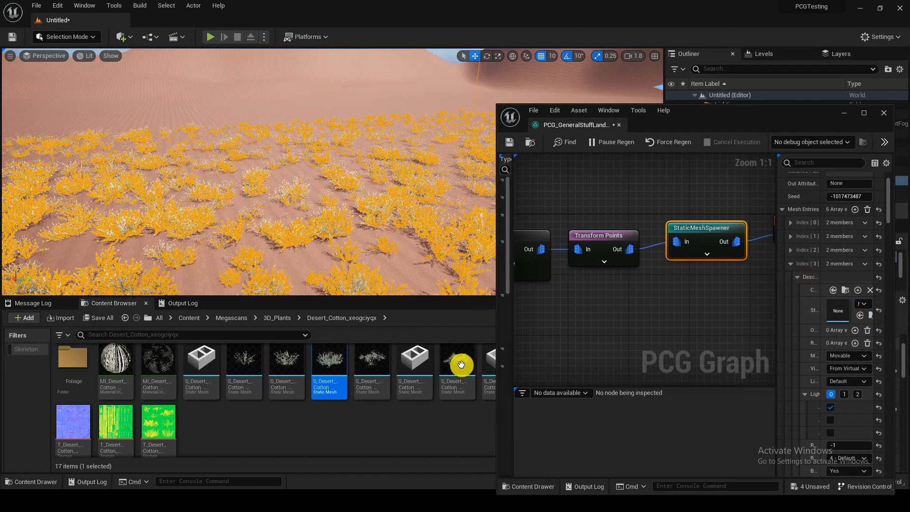
pyautogui.moveTo(375, 388); pyautogui.dragTo(841, 310)
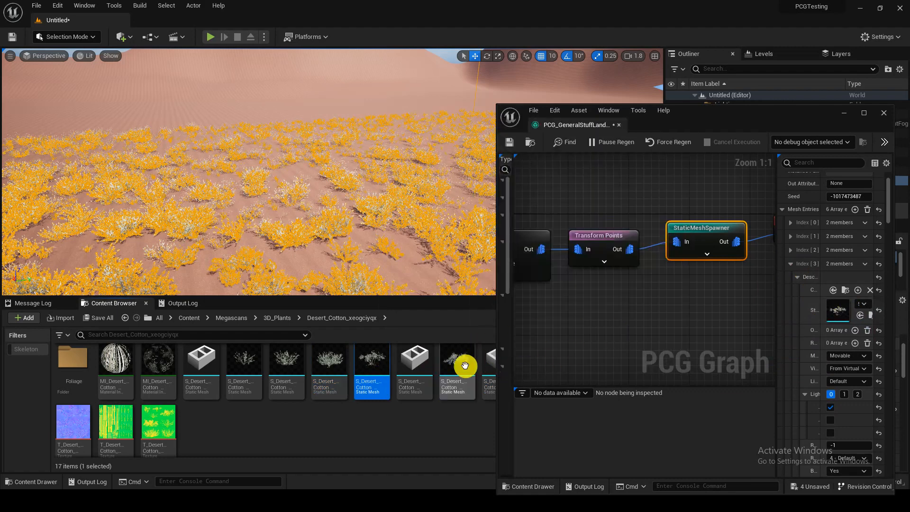
pyautogui.click(790, 264)
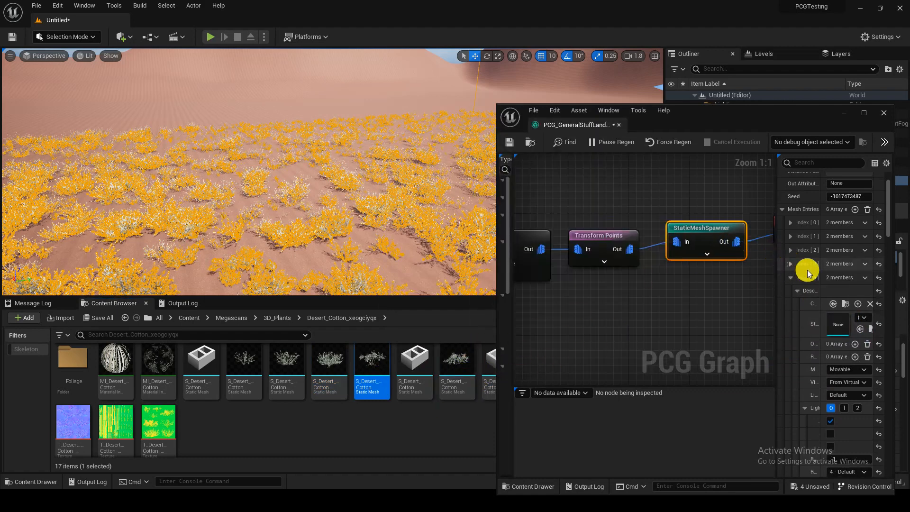
pyautogui.moveTo(455, 374); pyautogui.dragTo(835, 326)
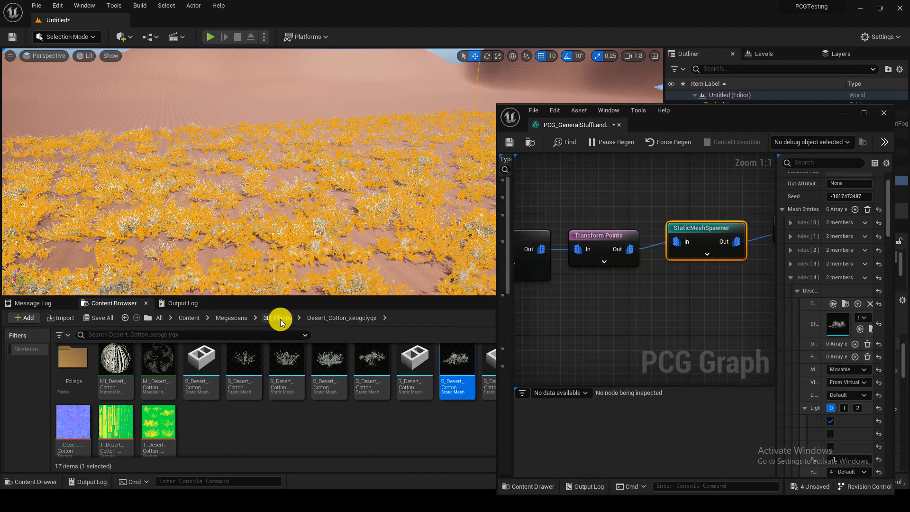
# Step: Check the Arid_Gravel_Ground folder in Megascans Surfaces, then open the Megascans 3D_Assets folder
pyautogui.click(237, 319)
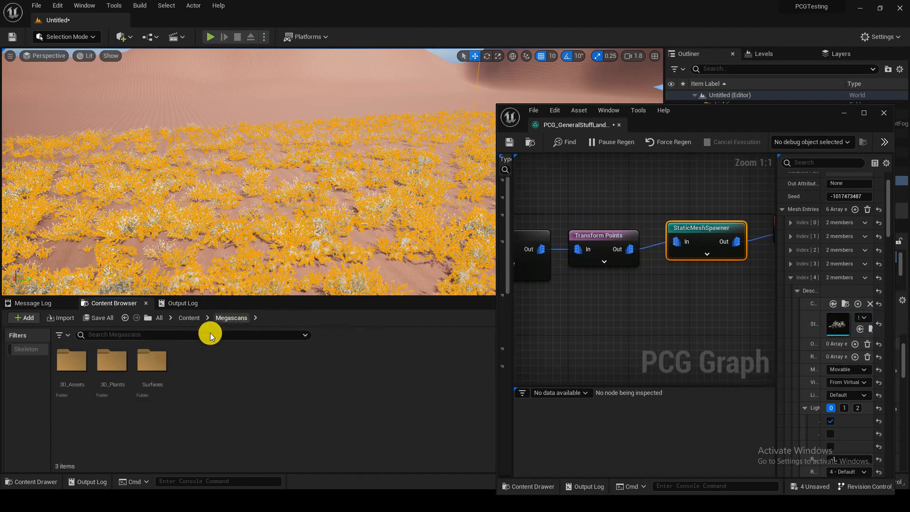
pyautogui.doubleClick(144, 371)
pyautogui.doubleClick(68, 365)
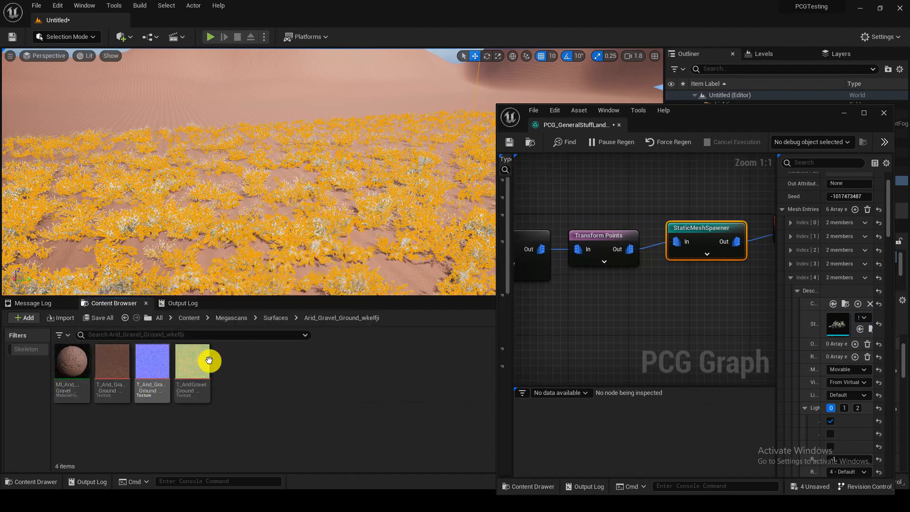
pyautogui.click(232, 317)
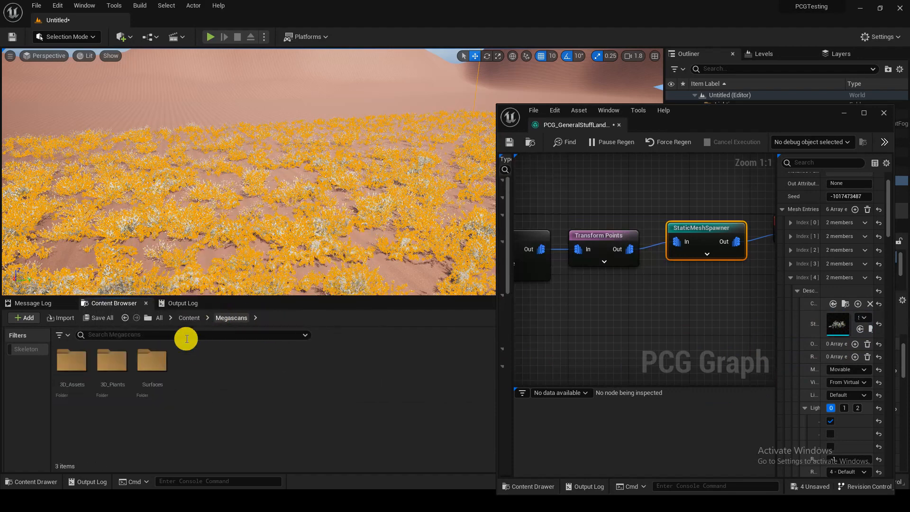
pyautogui.doubleClick(86, 369)
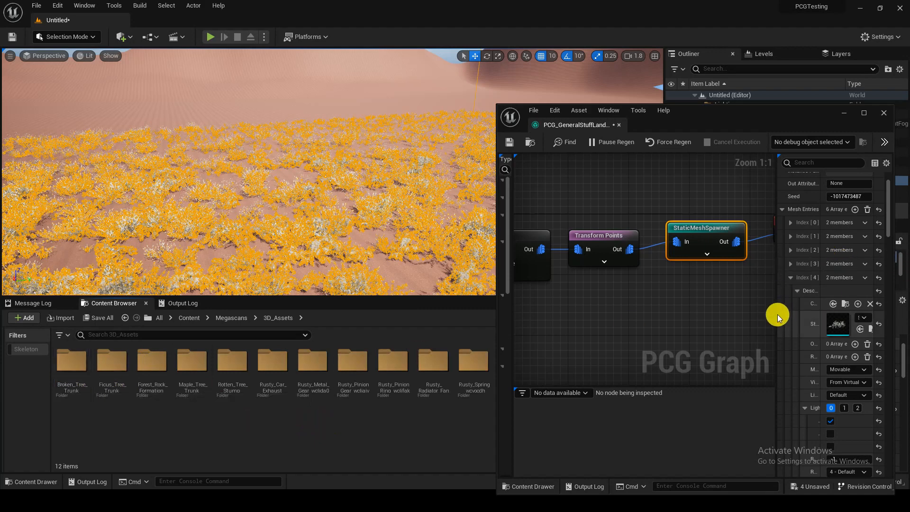
# Step: Widen the node's details area and assign the Rusty Car Exhaust static mesh from Megascans 3D_Assets to mesh entry Index 5
pyautogui.moveTo(776, 314); pyautogui.dragTo(675, 316)
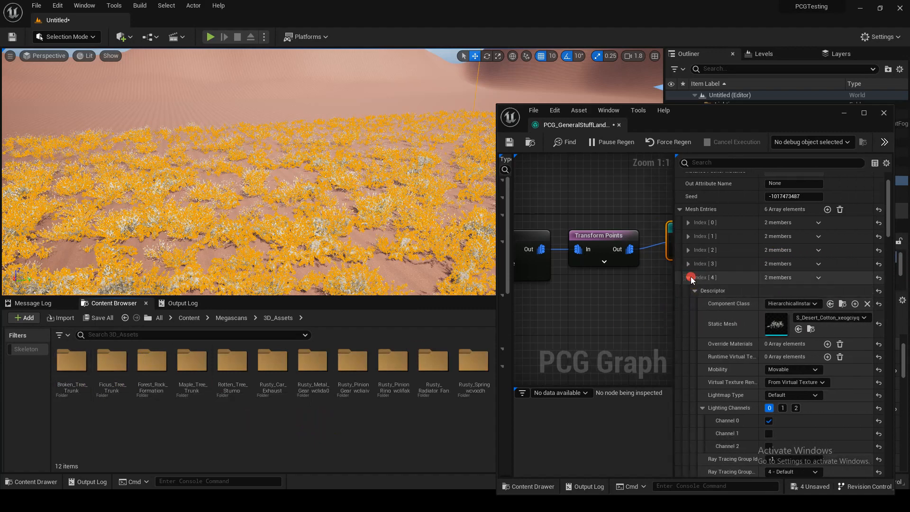
pyautogui.click(692, 278)
pyautogui.scroll(-5, 752, 285)
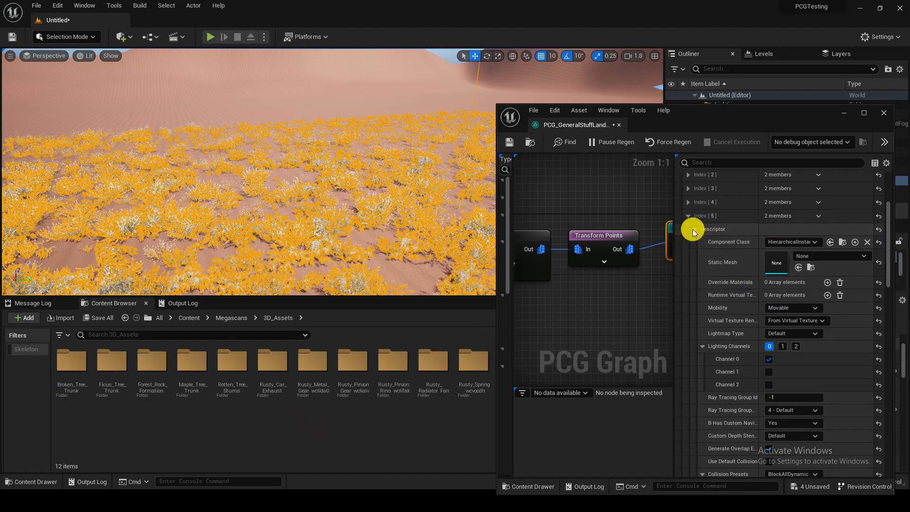
pyautogui.doubleClick(77, 398)
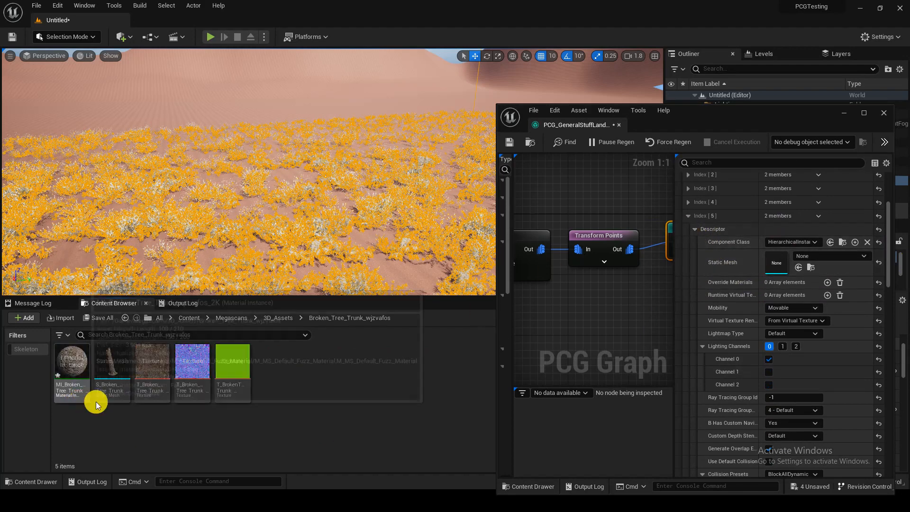
pyautogui.hotkey('alt', 'Left')
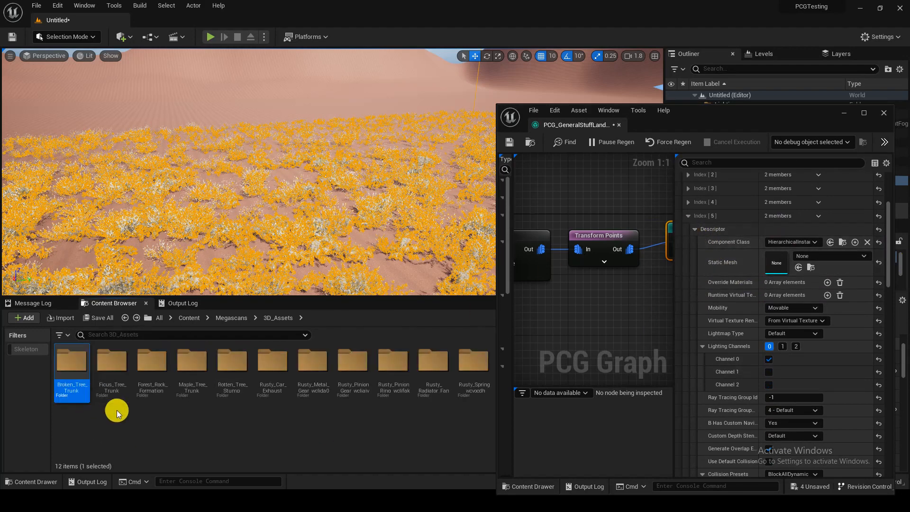
pyautogui.doubleClick(163, 389)
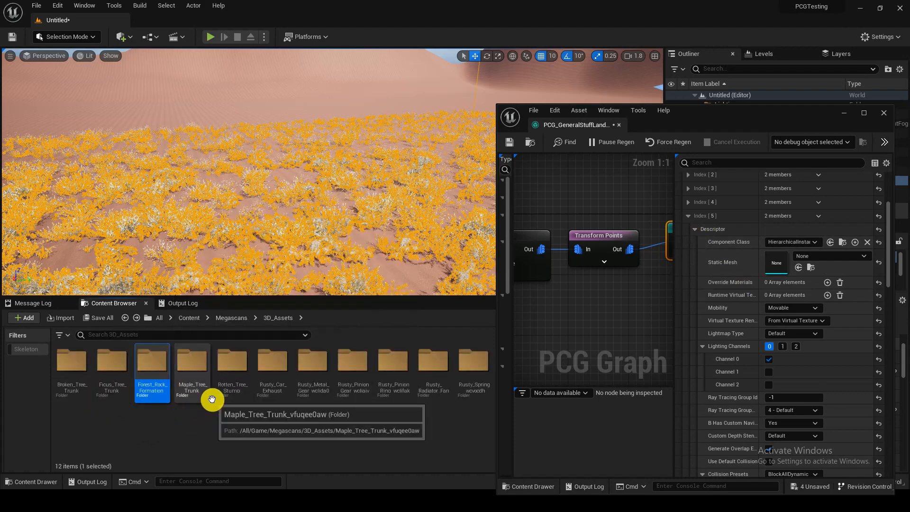
pyautogui.doubleClick(283, 394)
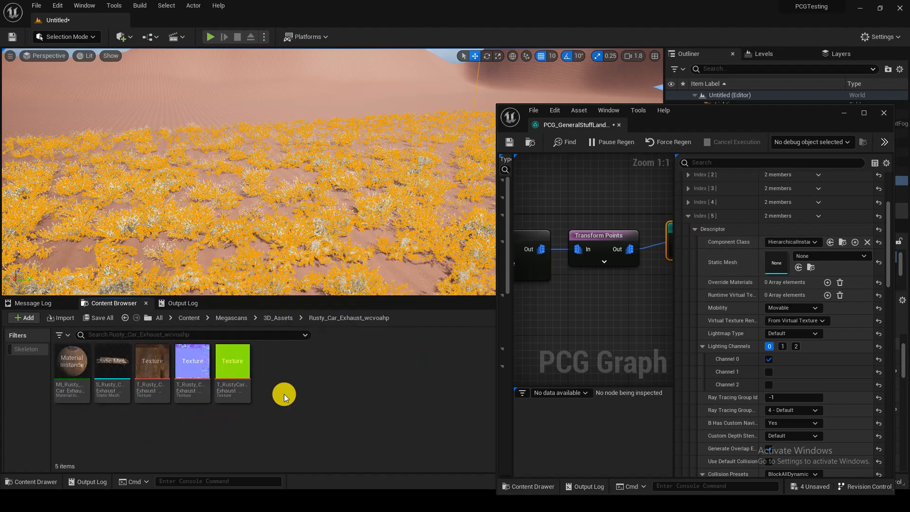
pyautogui.click(124, 376)
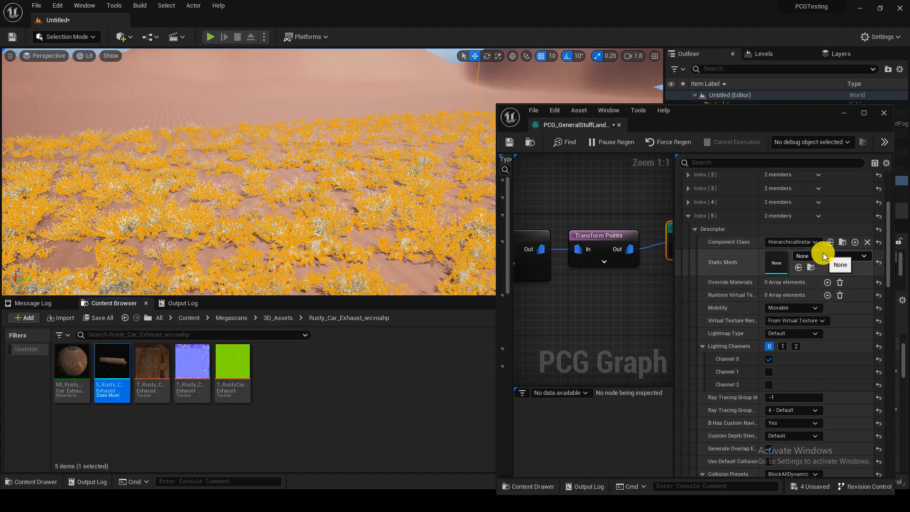
pyautogui.click(808, 267)
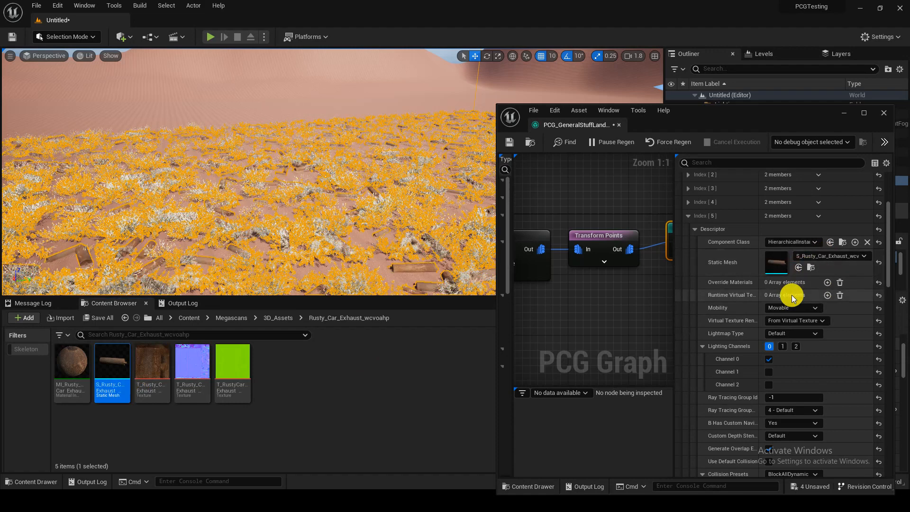
# Step: Add five more mesh entries and assign the Rusty Metal Gear static mesh to Index 6
pyautogui.hotkey('alt', 'Left')
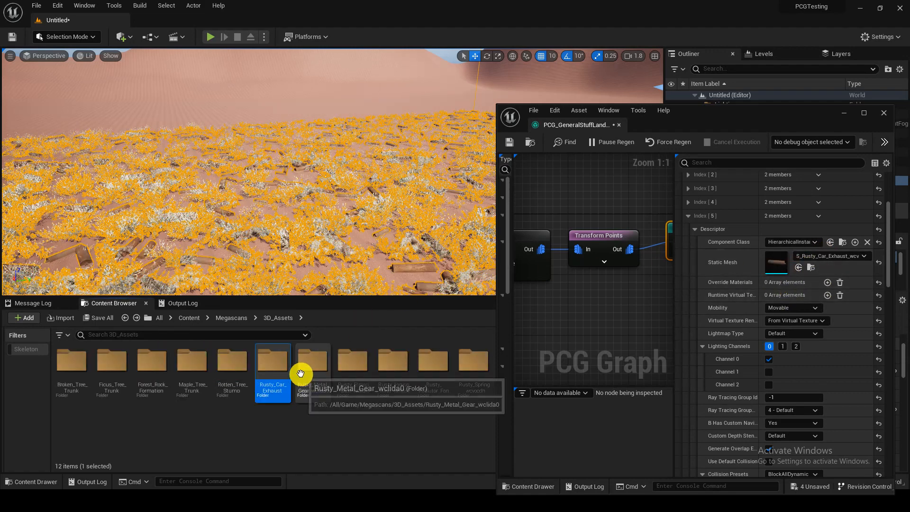
pyautogui.doubleClick(317, 394)
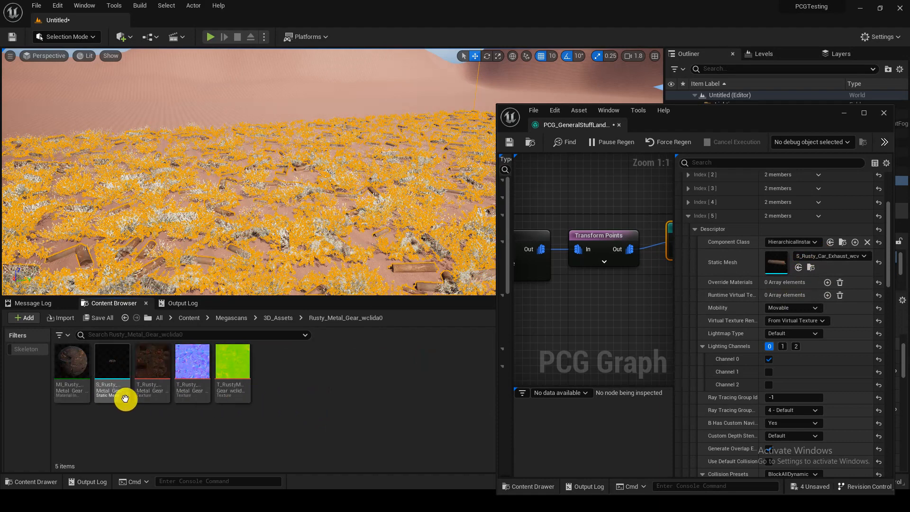
pyautogui.click(113, 367)
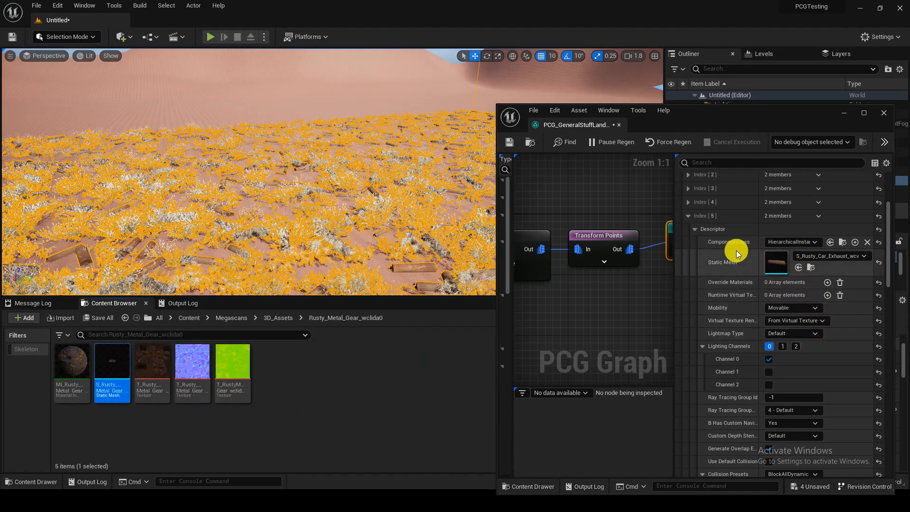
pyautogui.click(687, 216)
pyautogui.scroll(3, 758, 237)
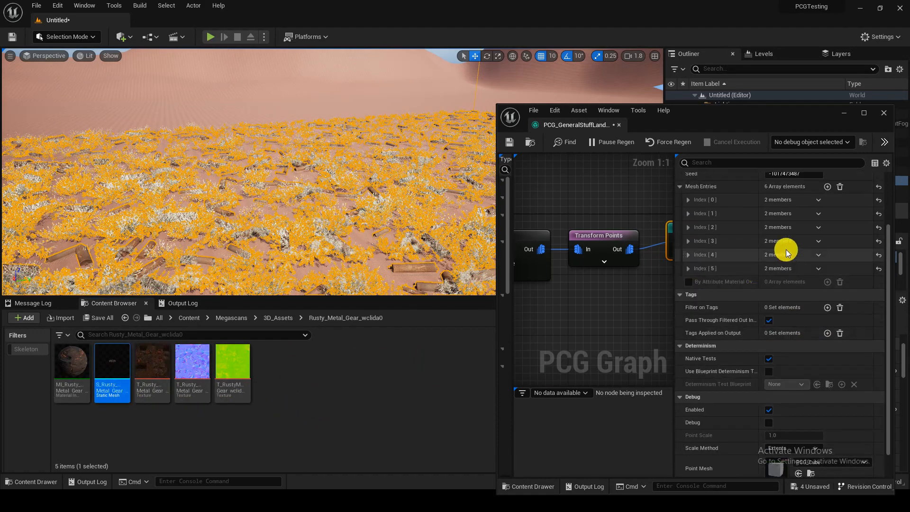
pyautogui.click(827, 187)
pyautogui.click(827, 186)
pyautogui.click(827, 187)
pyautogui.click(827, 187)
pyautogui.click(827, 187)
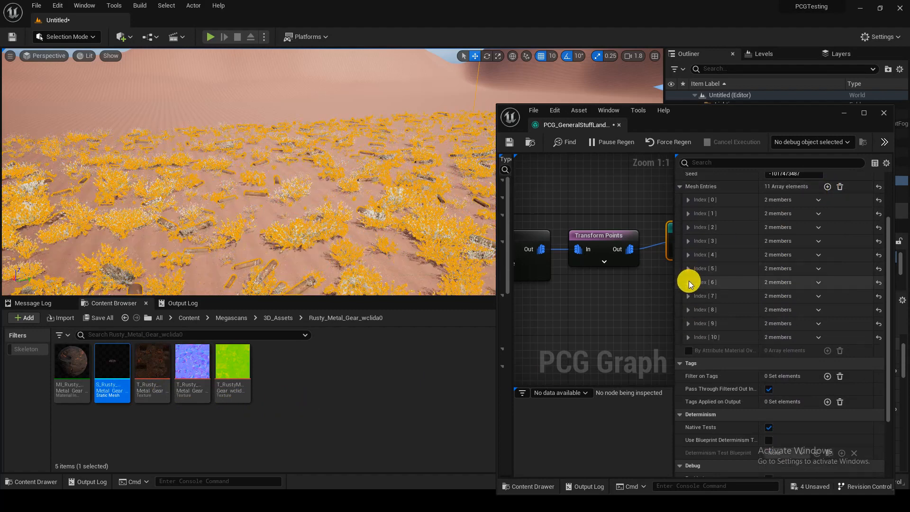
pyautogui.click(688, 282)
pyautogui.click(694, 296)
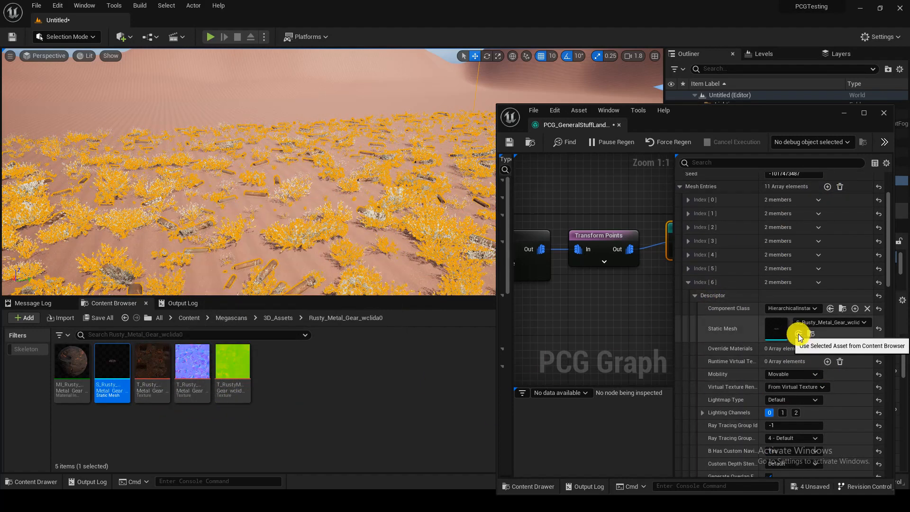
pyautogui.click(799, 334)
pyautogui.click(688, 283)
# Step: Assign the static mesh from the Rusty_Pinion_Gear folder to mesh entry Index 7
pyautogui.click(688, 295)
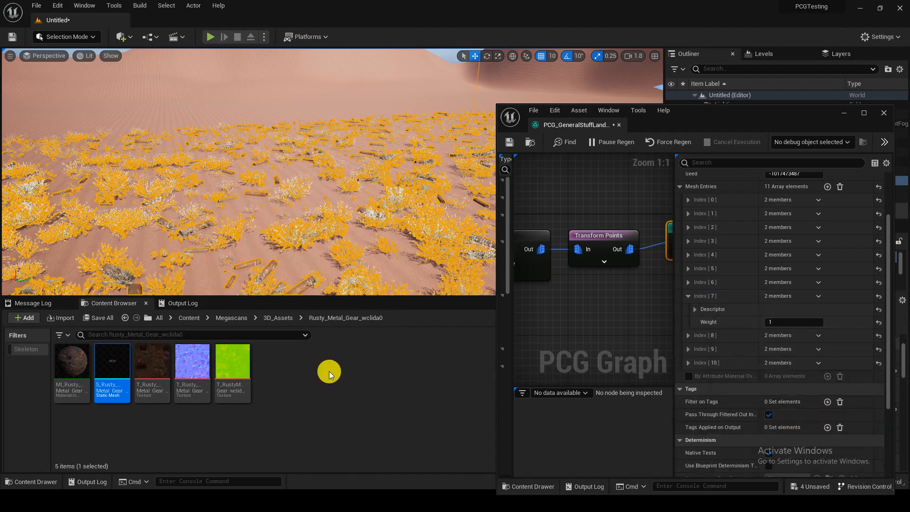
pyautogui.click(278, 318)
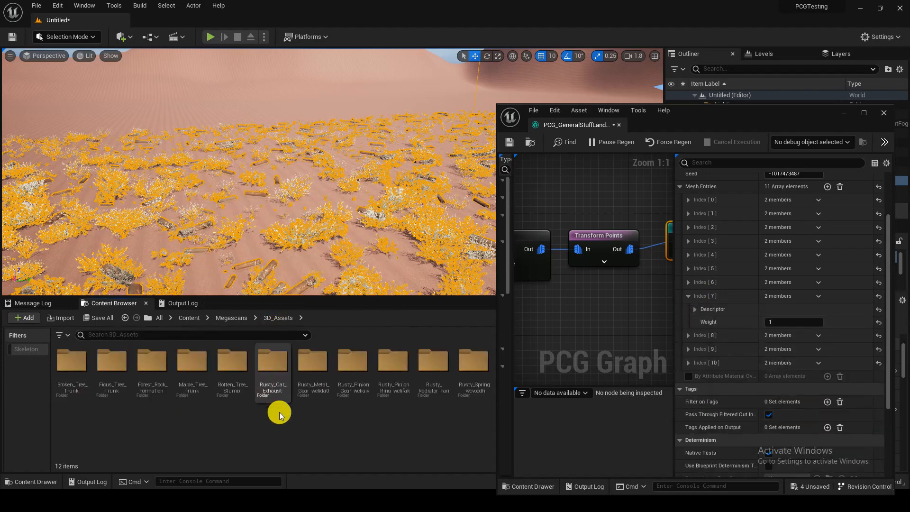
pyautogui.doubleClick(351, 393)
pyautogui.click(123, 375)
pyautogui.moveTo(122, 376); pyautogui.dragTo(799, 348)
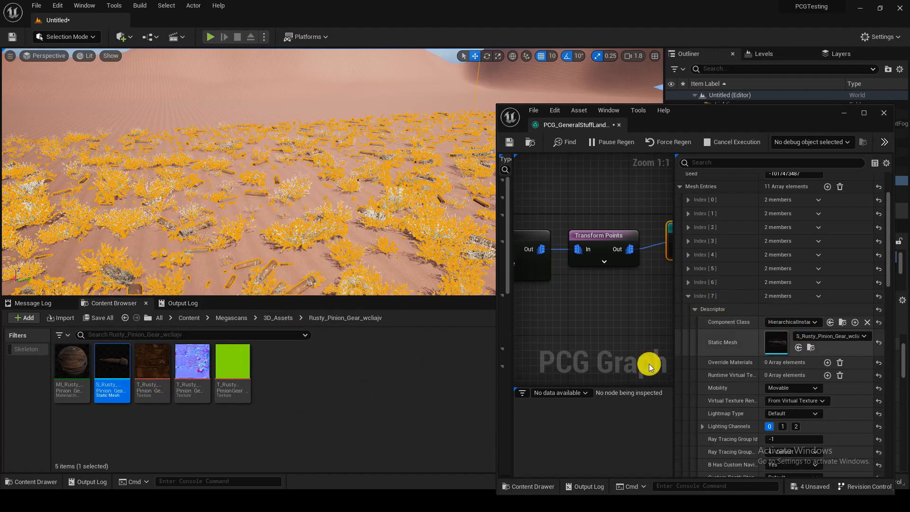
# Step: Look through the Rusty Pinion asset folders, then assign the Rusty Radiator Fan static mesh to mesh entry Index 8
pyautogui.click(271, 318)
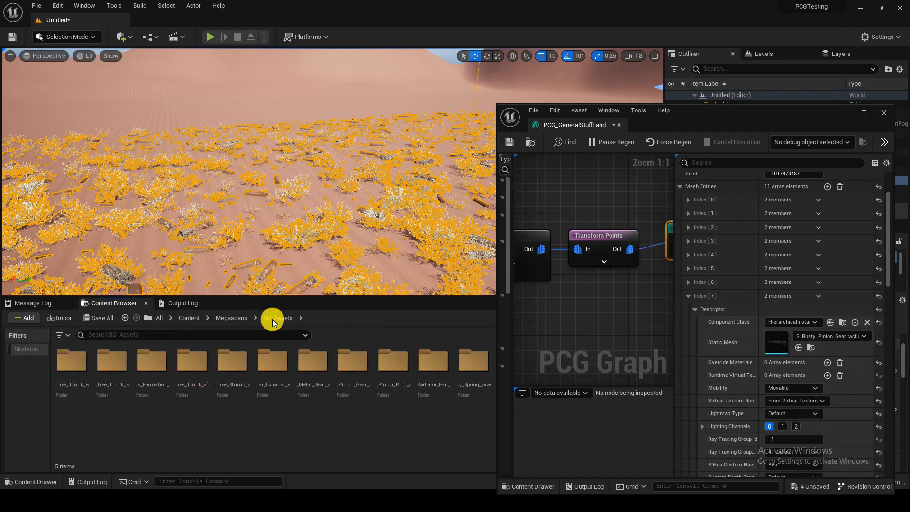
pyautogui.doubleClick(351, 387)
pyautogui.hotkey('alt', 'Left')
pyautogui.doubleClick(388, 383)
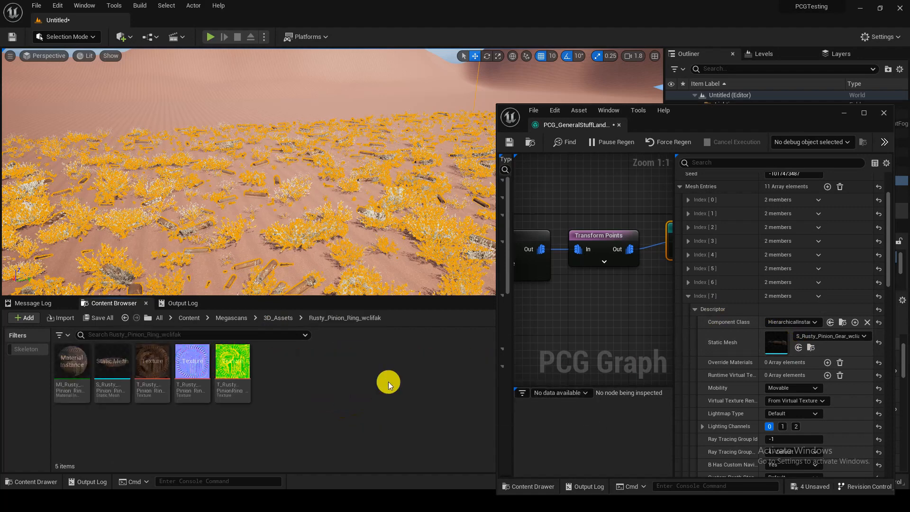
pyautogui.hotkey('alt', 'Left')
pyautogui.doubleClick(428, 378)
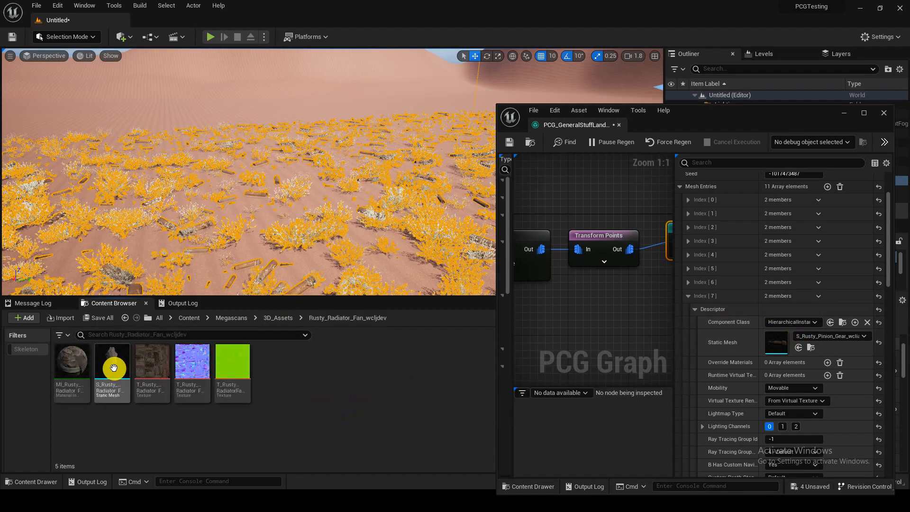
pyautogui.click(114, 368)
pyautogui.click(688, 296)
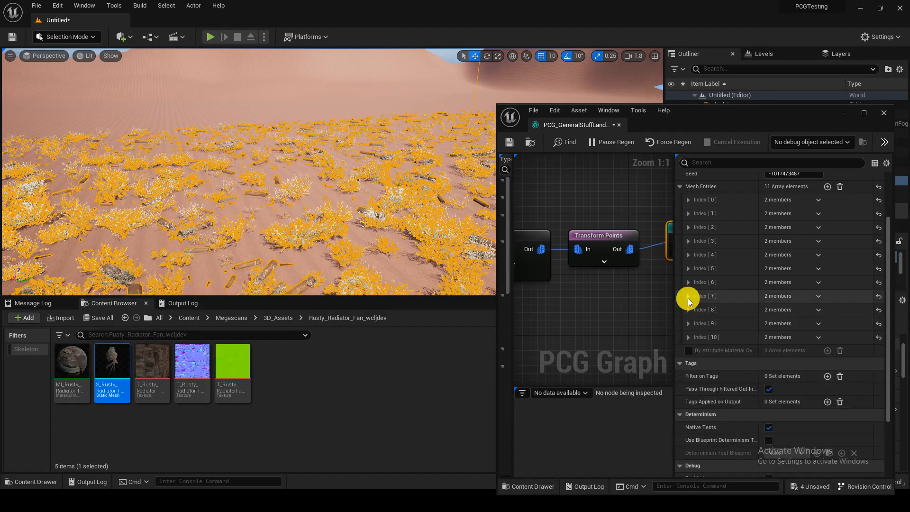
pyautogui.click(688, 309)
pyautogui.click(695, 323)
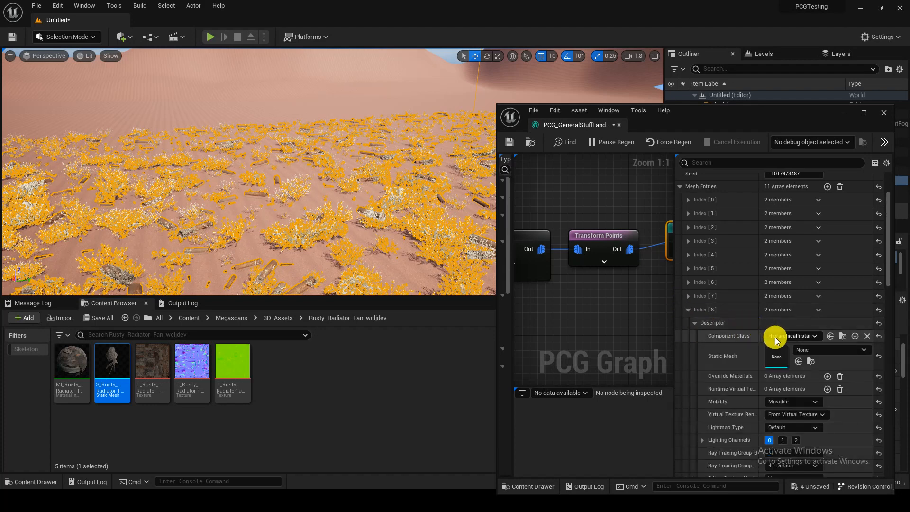
pyautogui.click(798, 361)
# Step: Preview the Rusty Spring static mesh from 3D_Assets and assign it to mesh entry Index 9
pyautogui.click(351, 382)
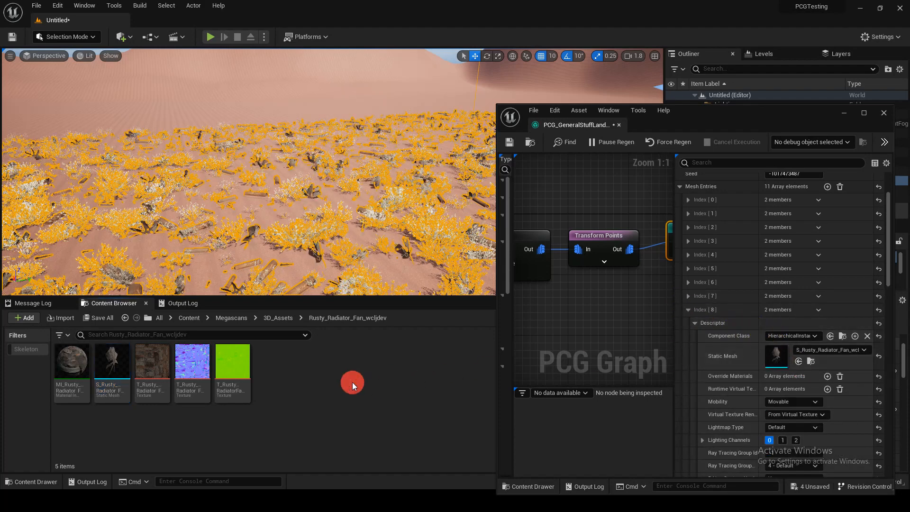
pyautogui.hotkey('alt', 'Left')
pyautogui.click(470, 374)
pyautogui.doubleClick(471, 374)
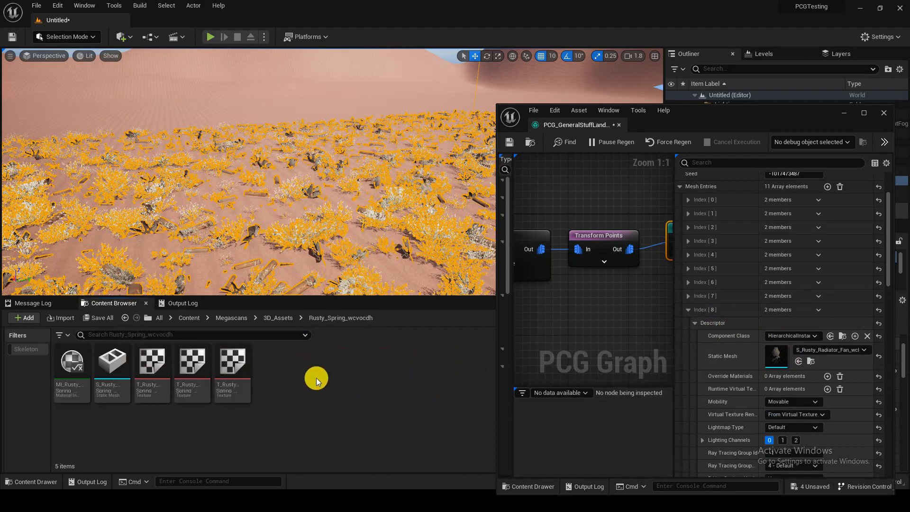
pyautogui.click(135, 377)
pyautogui.doubleClick(136, 377)
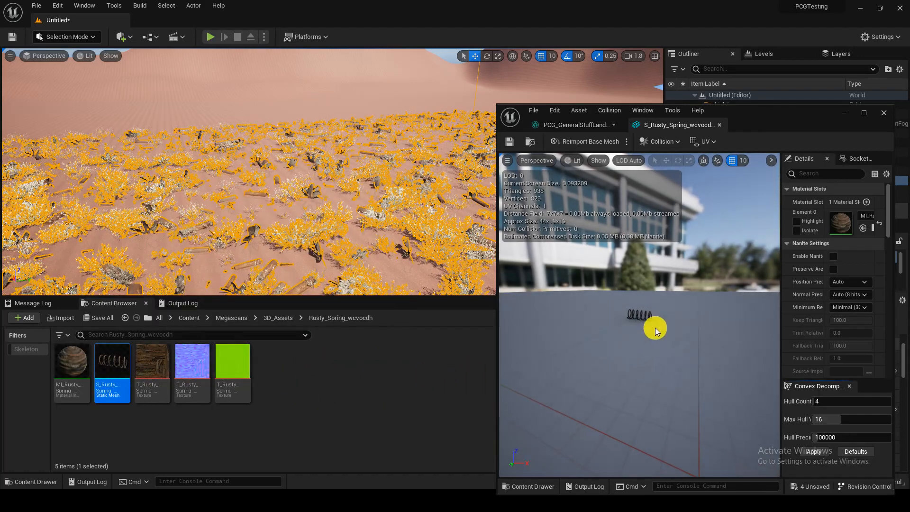
pyautogui.click(724, 126)
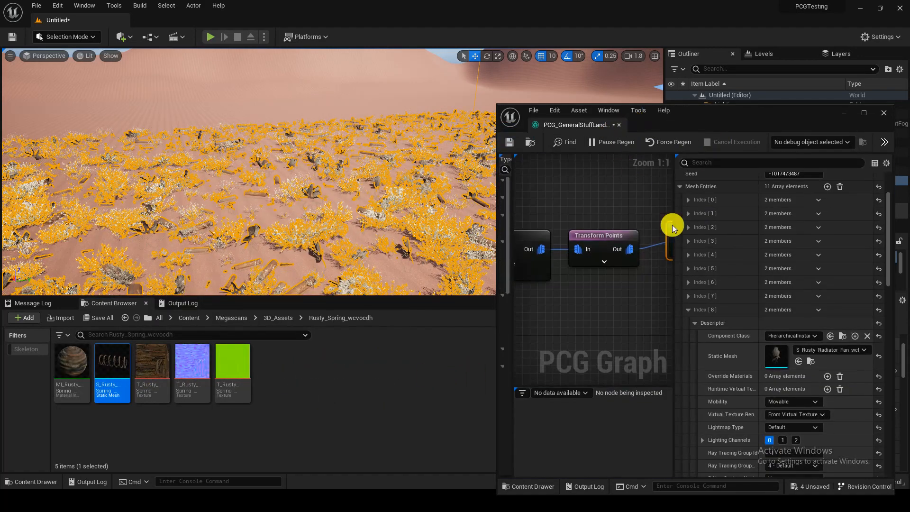
pyautogui.click(695, 293)
pyautogui.click(688, 279)
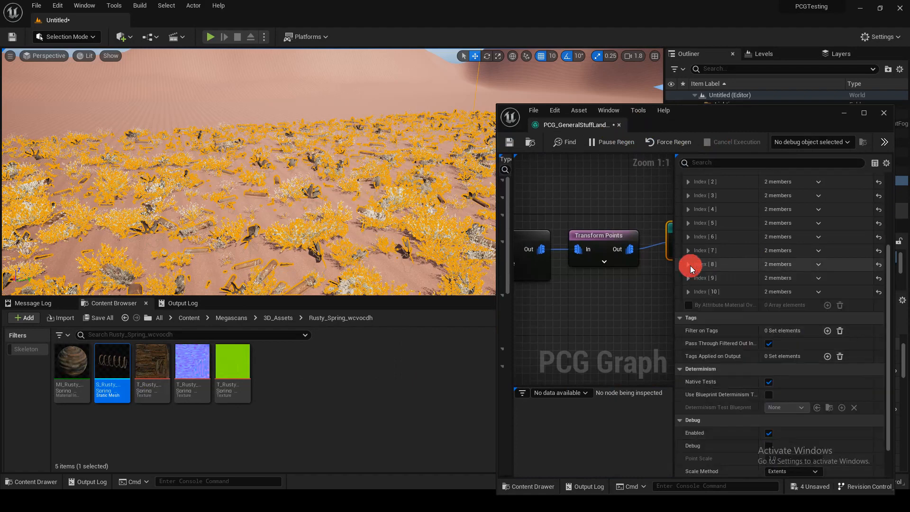
pyautogui.scroll(-1, 686, 279)
pyautogui.click(688, 278)
pyautogui.click(695, 292)
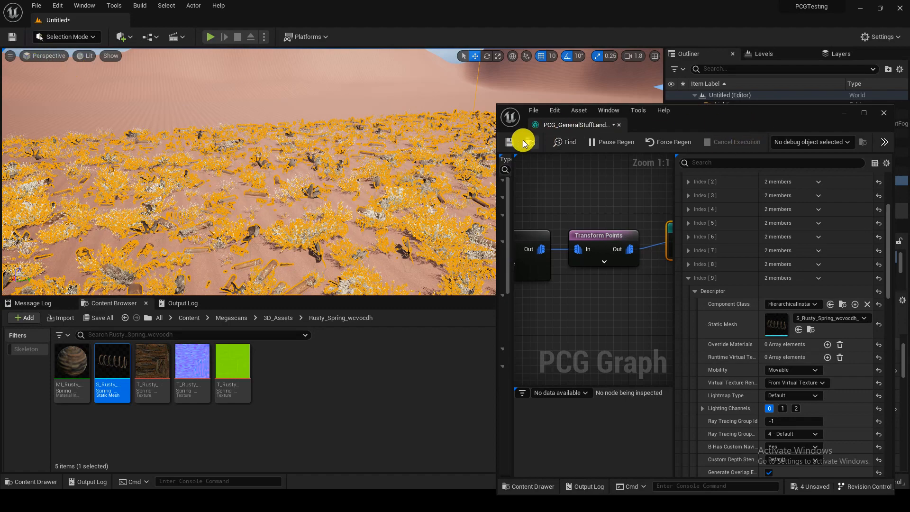
# Step: Leave the PCG graph editor window and save the level as Tuto1 in the Maps folder
pyautogui.moveTo(754, 118); pyautogui.dragTo(690, 128)
pyautogui.click(777, 125)
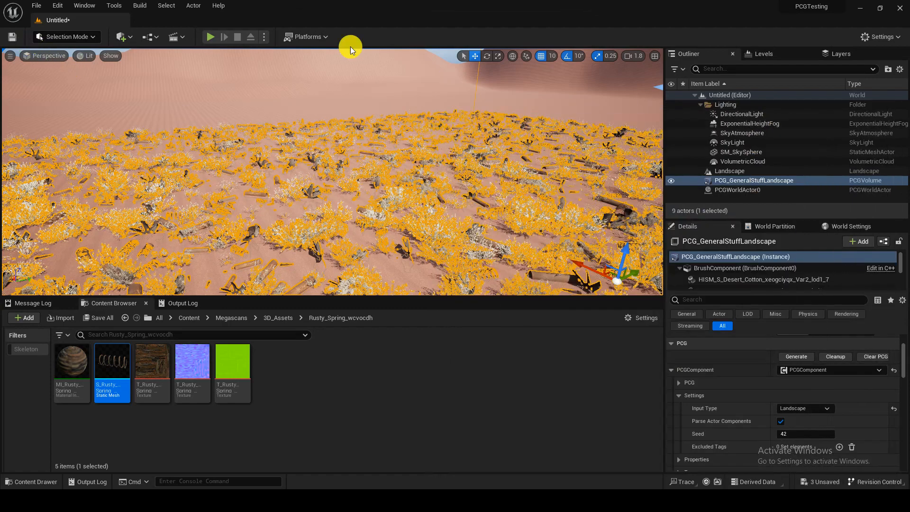
pyautogui.moveTo(331, 171); pyautogui.dragTo(434, 159, button='right')
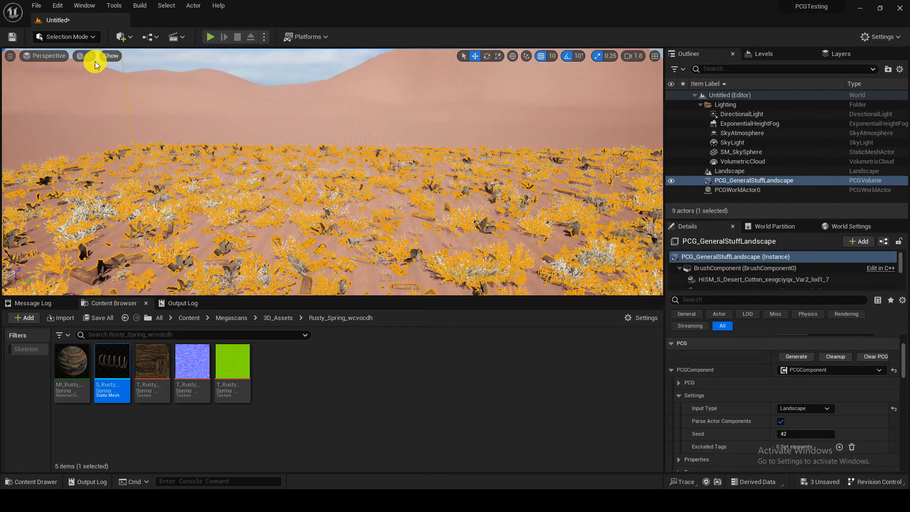
pyautogui.click(17, 36)
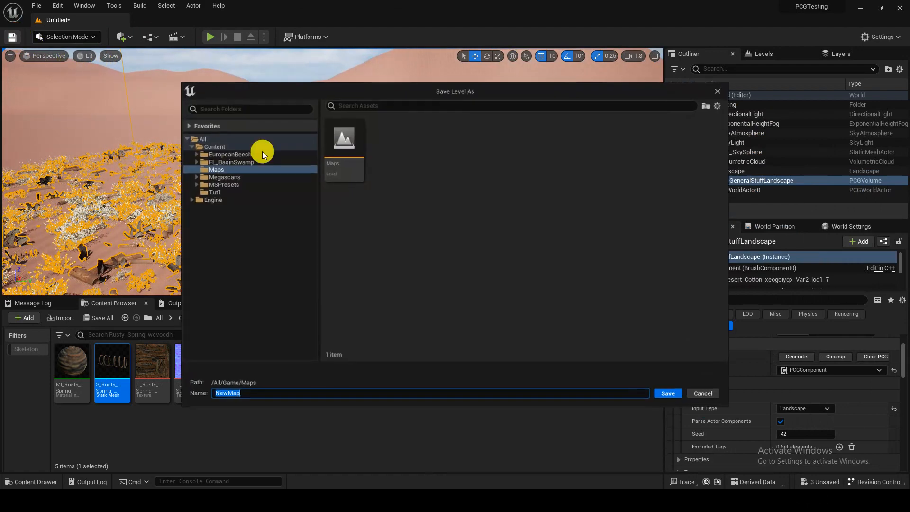
pyautogui.click(346, 149)
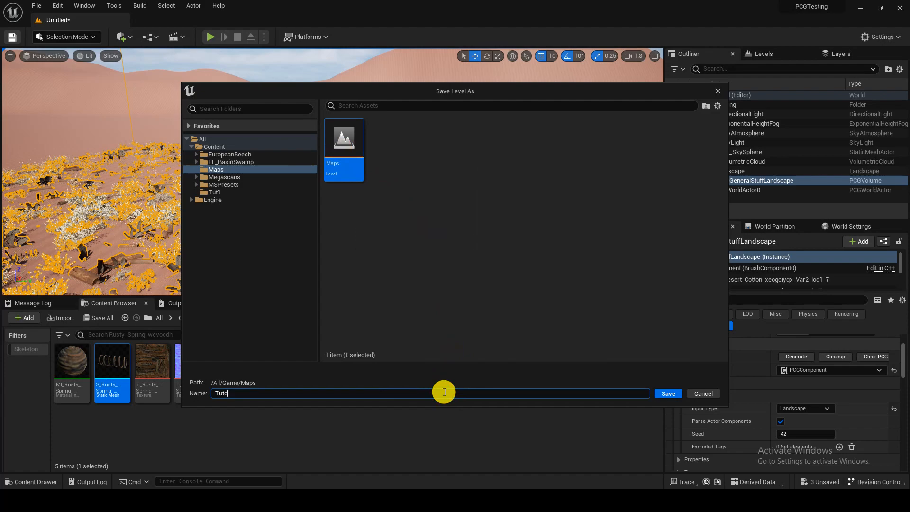
pyautogui.click(667, 393)
# Step: Fly down among the spawned plants and rusty parts, and play the level in the editor to inspect the scene
pyautogui.press('w')
pyautogui.moveTo(332, 172)
pyautogui.mouseDown(button='right')
pyautogui.moveTo(331, 152)
pyautogui.moveTo(346, 176)
pyautogui.moveTo(391, 163)
pyautogui.moveTo(316, 171)
pyautogui.mouseUp(button='right')
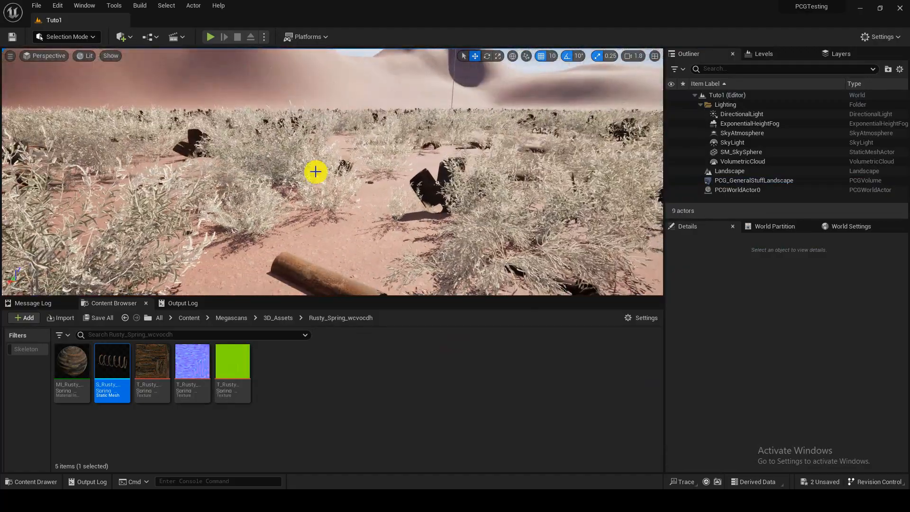
pyautogui.hotkey('alt', 'p')
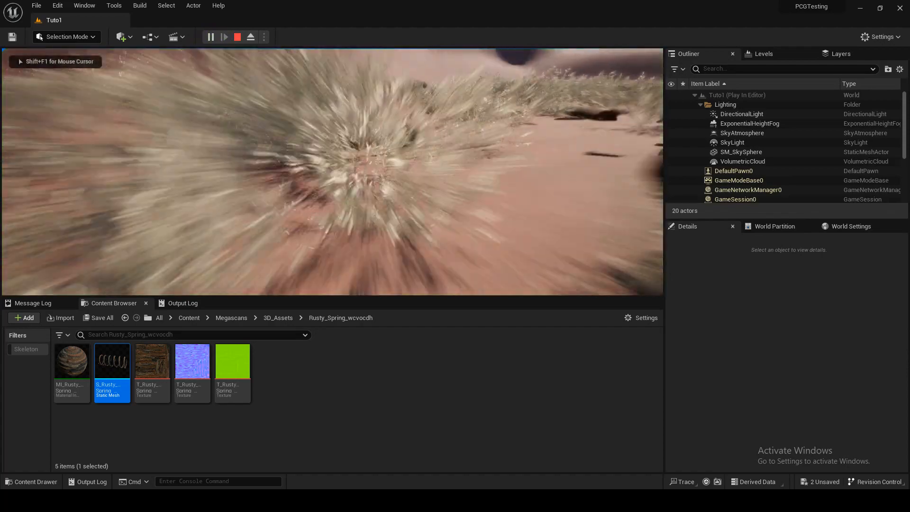
pyautogui.press('w')
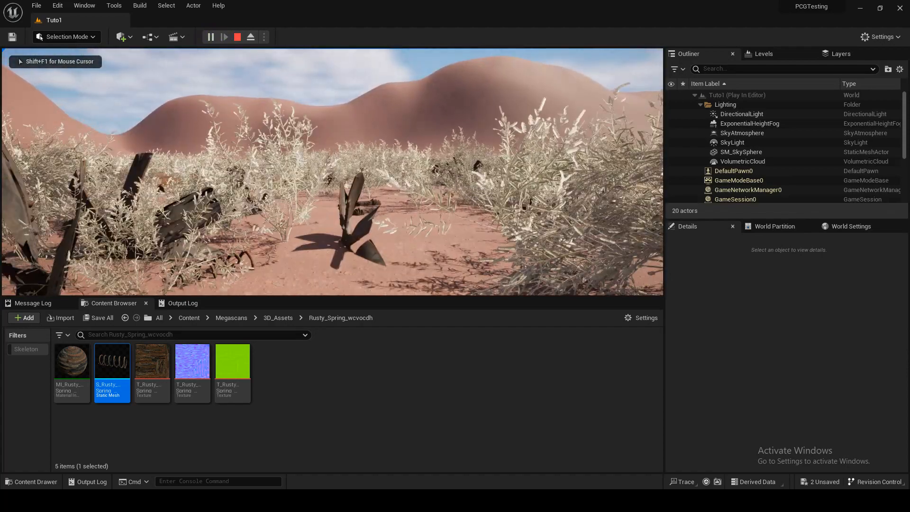
# Step: Stop the play session, then select the PCG_GeneralStuffLandscape volume and open its PCG graph for editing
pyautogui.press('Escape')
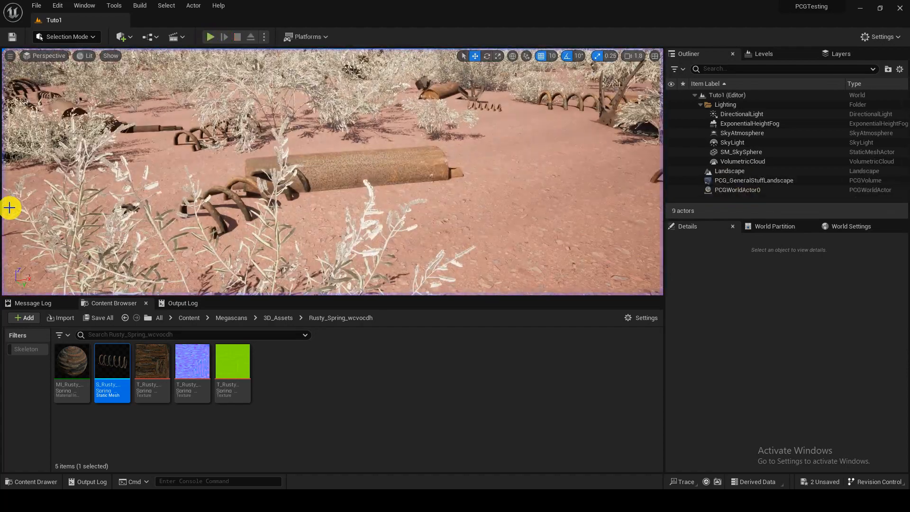
pyautogui.click(332, 171)
pyautogui.press('s')
pyautogui.moveTo(332, 172); pyautogui.dragTo(332, 201, button='right')
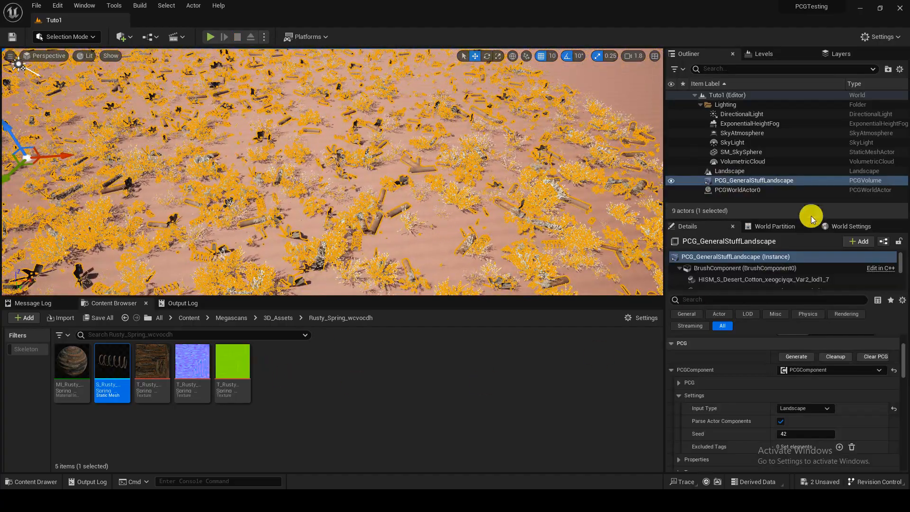
pyautogui.rightClick(787, 182)
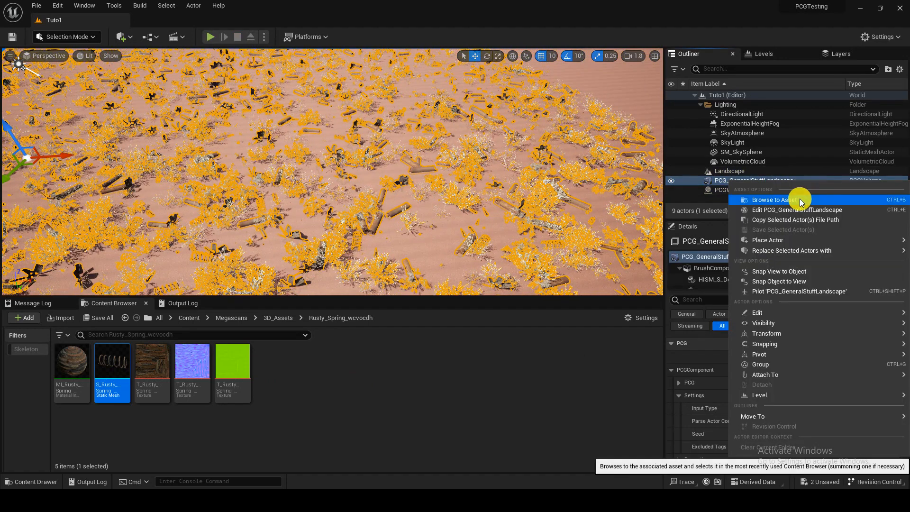
pyautogui.click(788, 209)
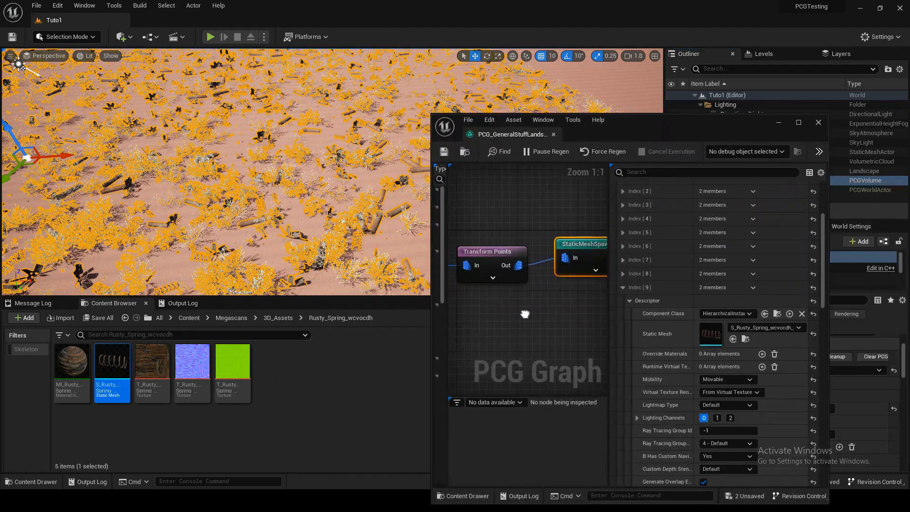
# Step: Delete the unassigned mesh entry Index 10 from the StaticMeshSpawner's mesh entries
pyautogui.click(624, 288)
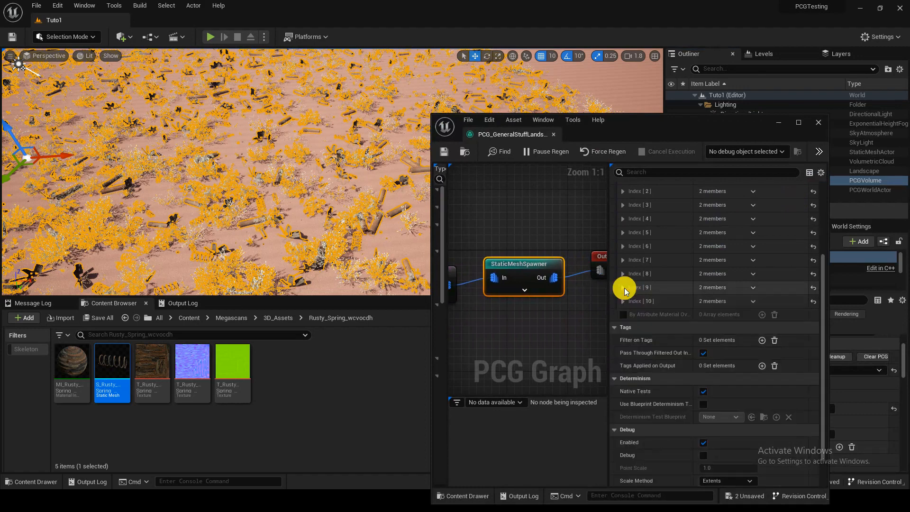
pyautogui.click(623, 301)
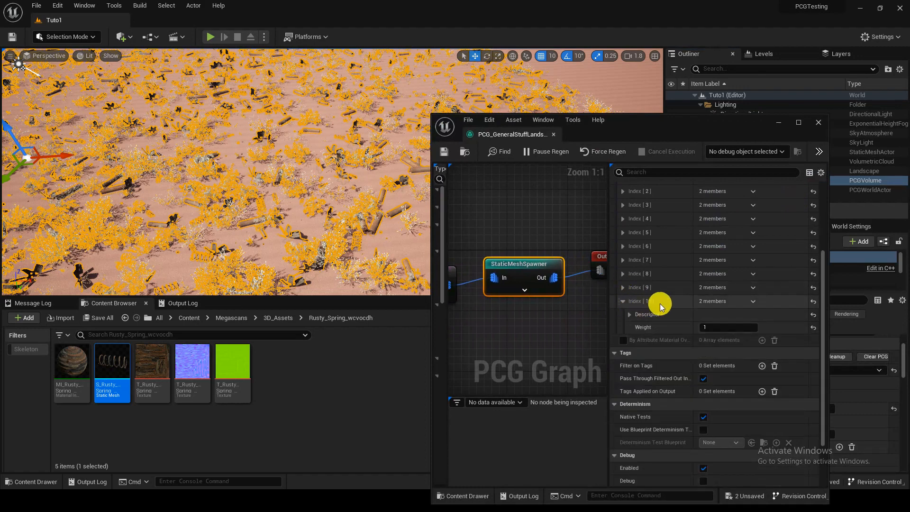
pyautogui.click(629, 315)
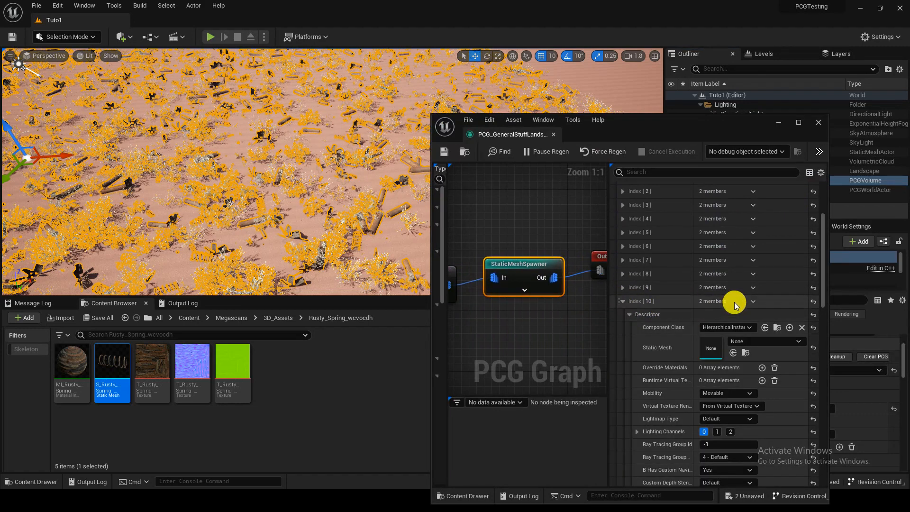
pyautogui.click(763, 326)
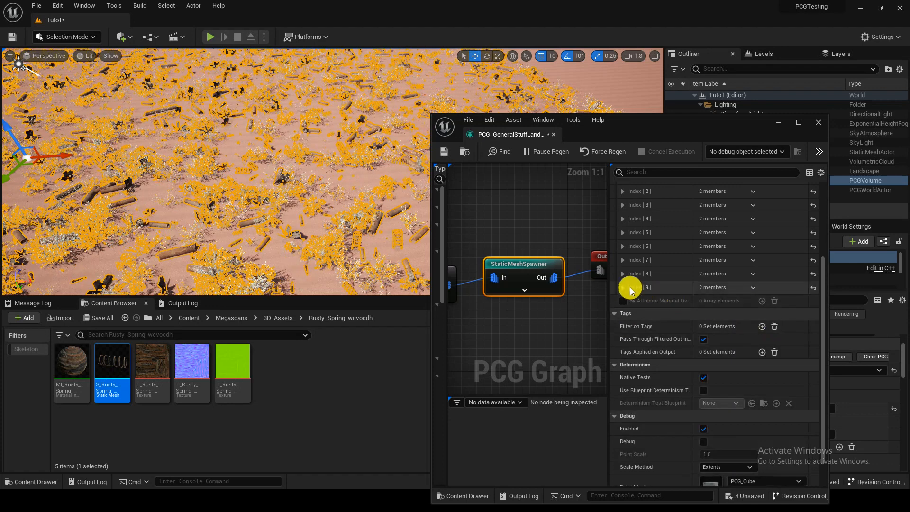
# Step: Check the meshes of entries Index 9 and Index 8, and try a weight of 0 on the Rusty Radiator Fan entry
pyautogui.click(622, 287)
pyautogui.click(629, 300)
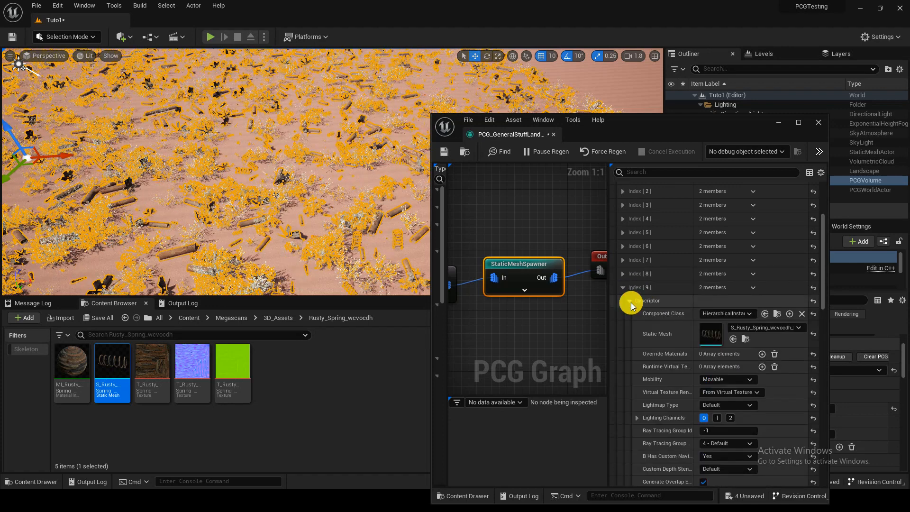
pyautogui.click(622, 274)
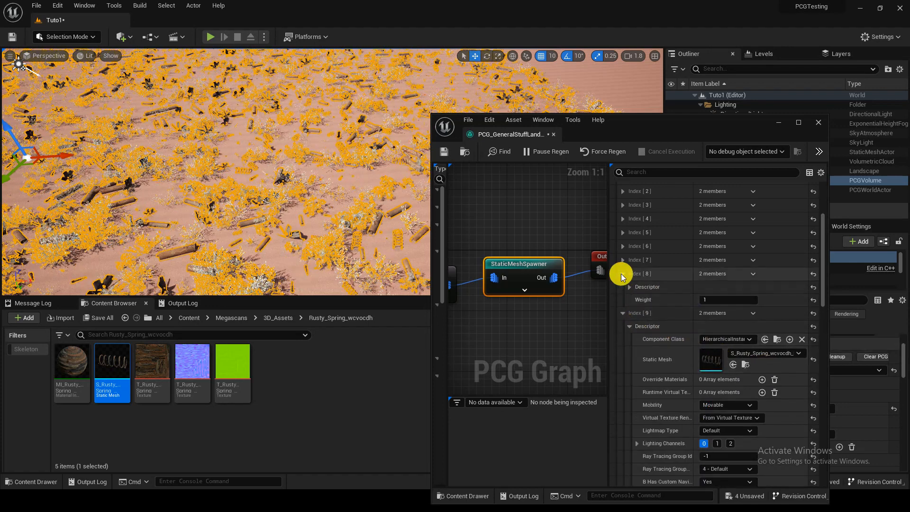
pyautogui.click(628, 287)
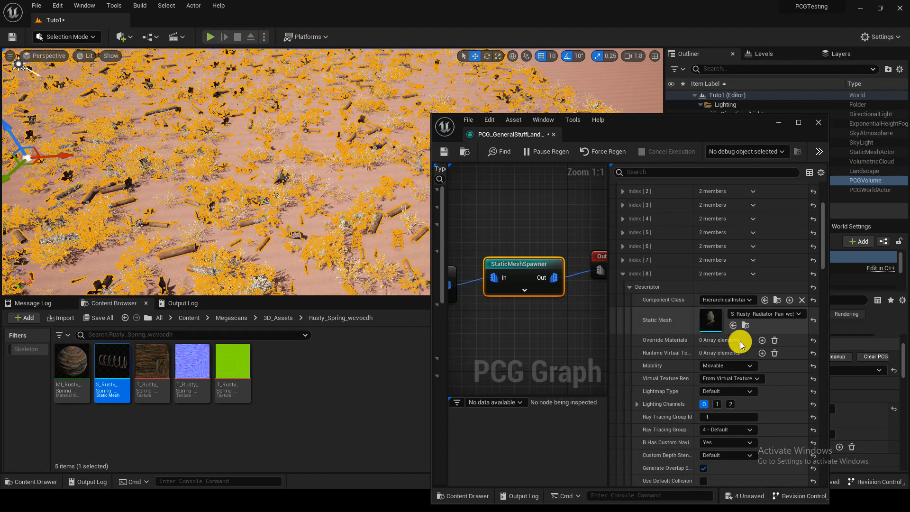
pyautogui.scroll(-3, 740, 341)
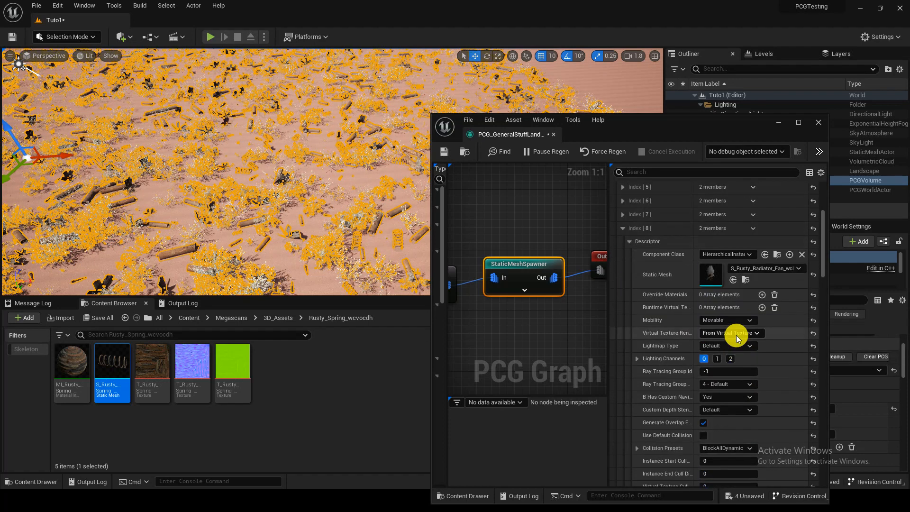
pyautogui.scroll(-20, 737, 338)
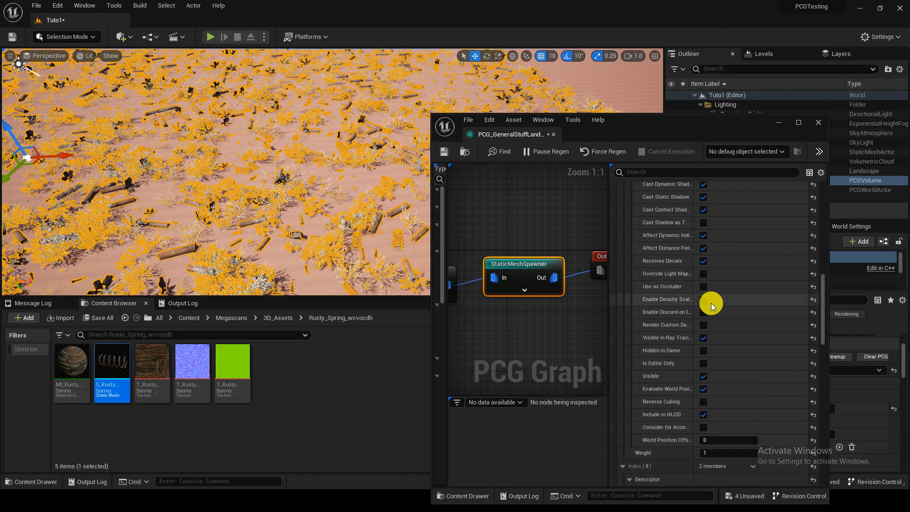
pyautogui.scroll(-2, 710, 305)
pyautogui.click(735, 423)
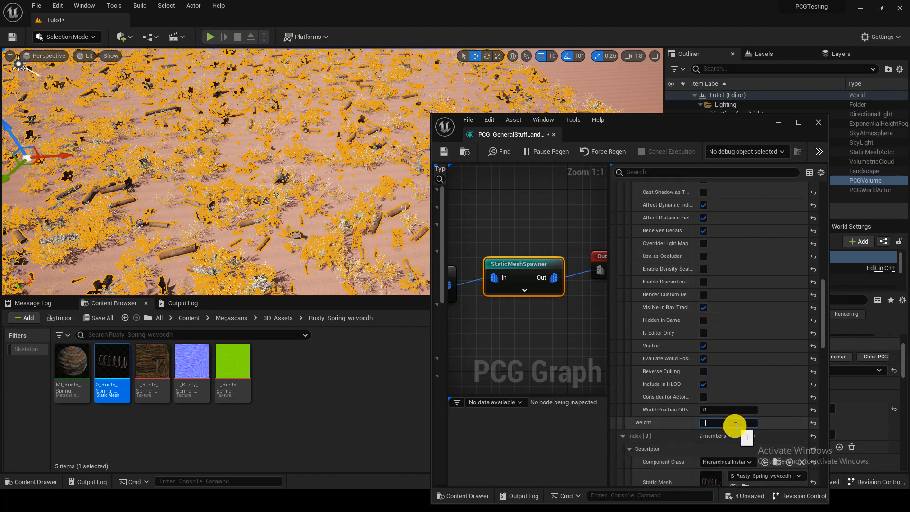
pyautogui.write('0')
pyautogui.press('Return')
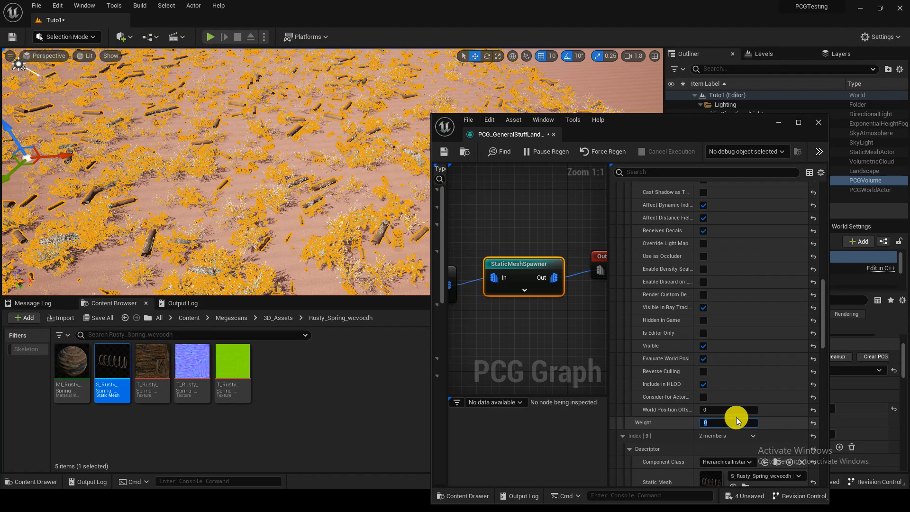
pyautogui.scroll(18, 733, 389)
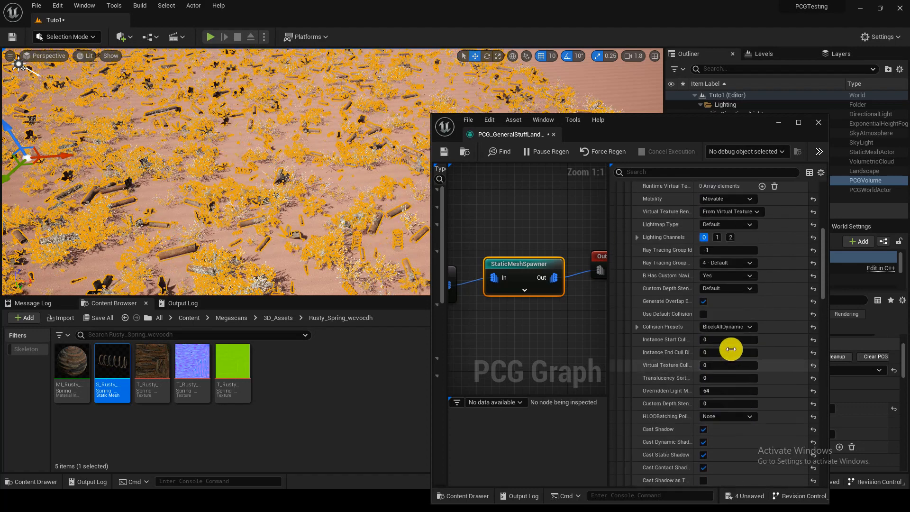
pyautogui.scroll(10, 730, 348)
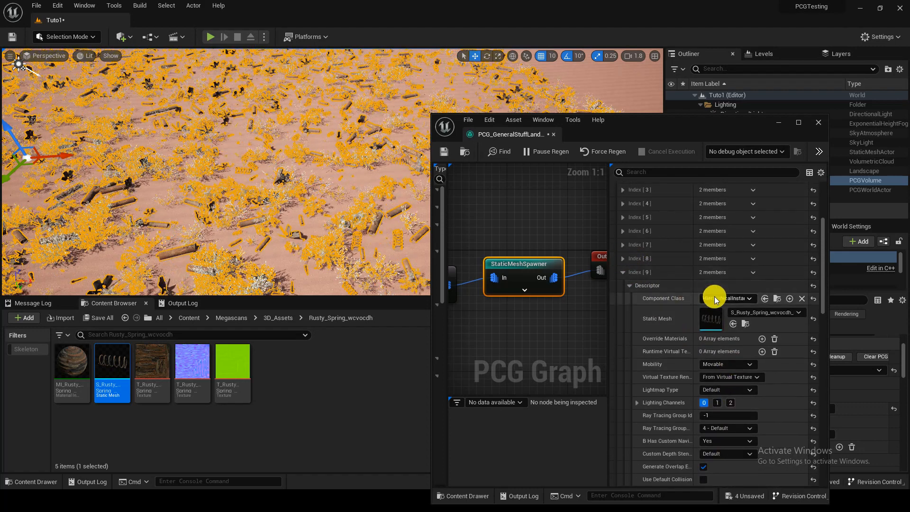
# Step: Collapse and reopen the StaticMeshSpawner's mesh entries list, and set the weight of entry Index 0 to 3
pyautogui.scroll(8, 701, 289)
pyautogui.click(614, 263)
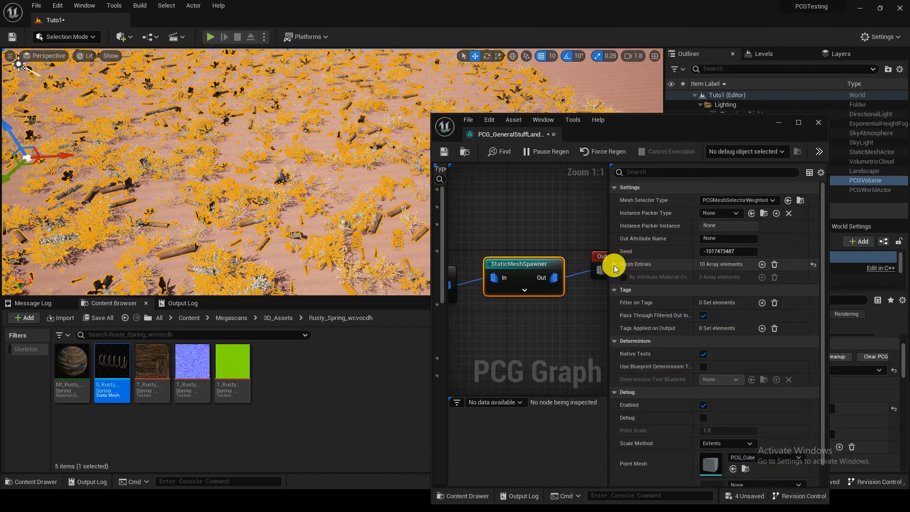
pyautogui.click(614, 264)
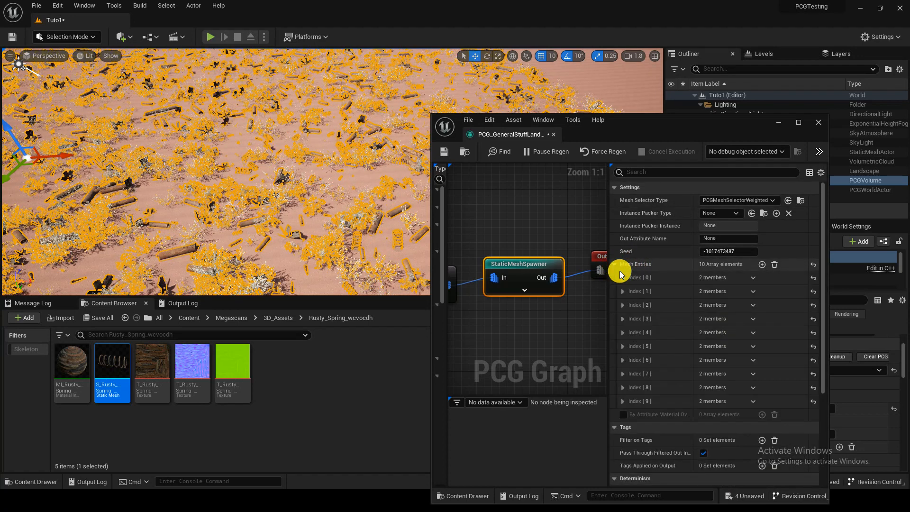
pyautogui.click(623, 277)
pyautogui.scroll(-8, 647, 291)
pyautogui.scroll(5, 653, 290)
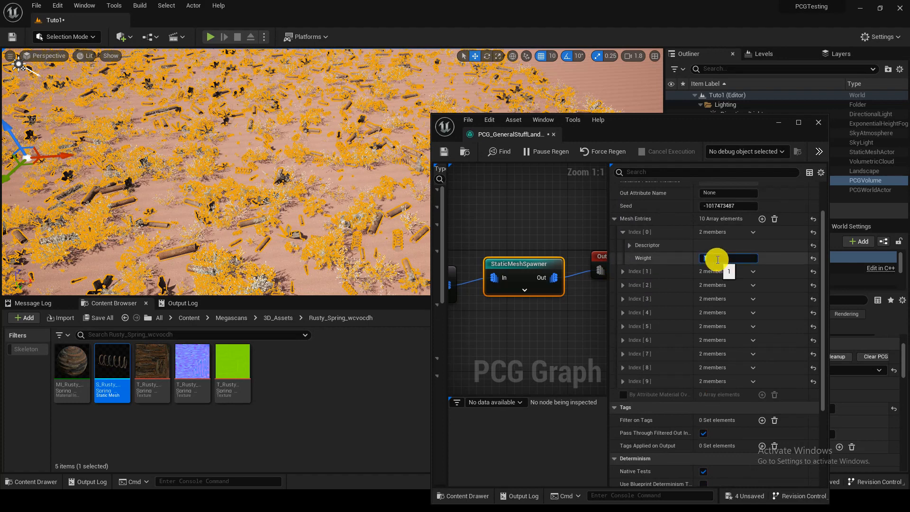
pyautogui.write('3')
# Step: Set the weights of mesh entries Index 1, Index 2 and Index 3 to 3
pyautogui.click(622, 272)
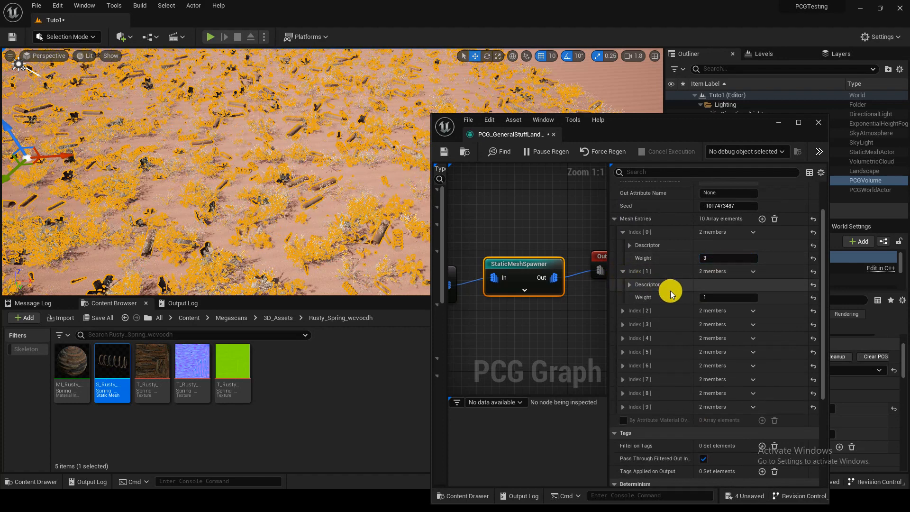
pyautogui.write('3')
pyautogui.click(622, 310)
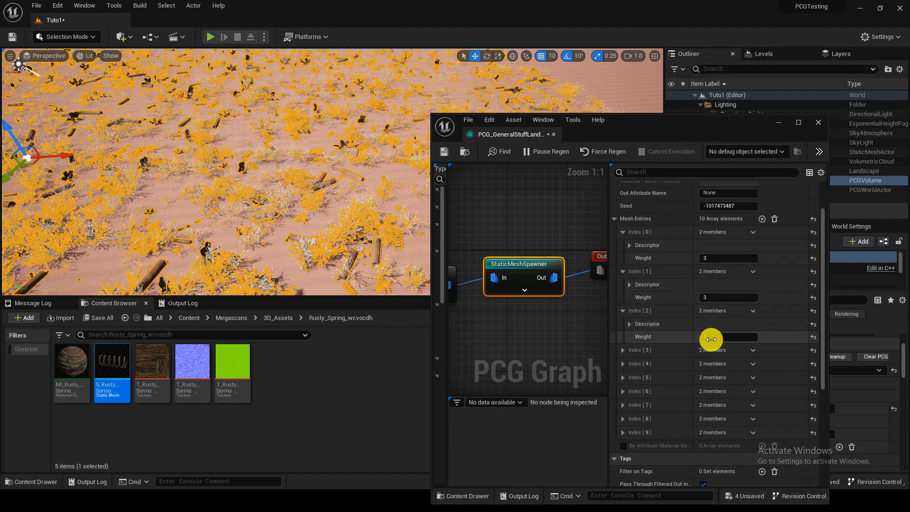
pyautogui.click(623, 349)
pyautogui.click(726, 376)
pyautogui.write('3')
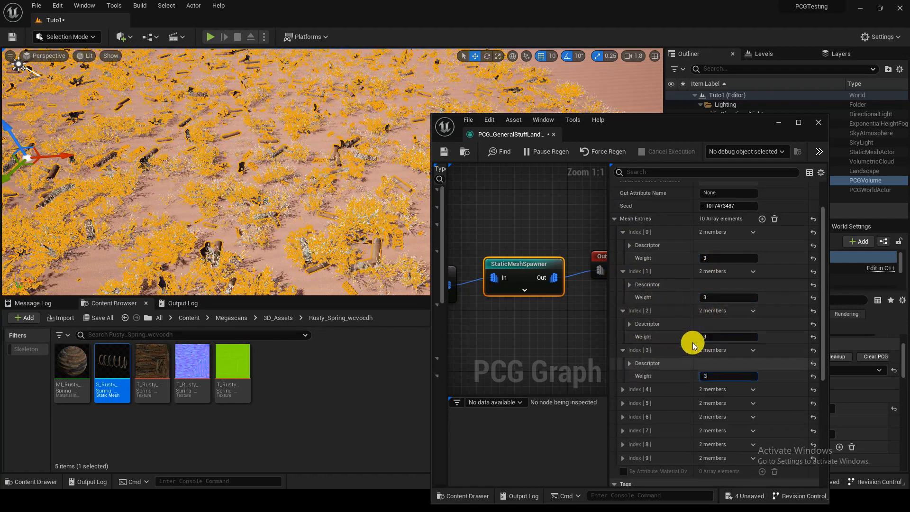
# Step: Check the static mesh of mesh entry Index 4, a Desert Cotton plant, and set the entry's weight to 3
pyautogui.scroll(-3, 663, 326)
pyautogui.click(623, 344)
pyautogui.scroll(-3, 644, 332)
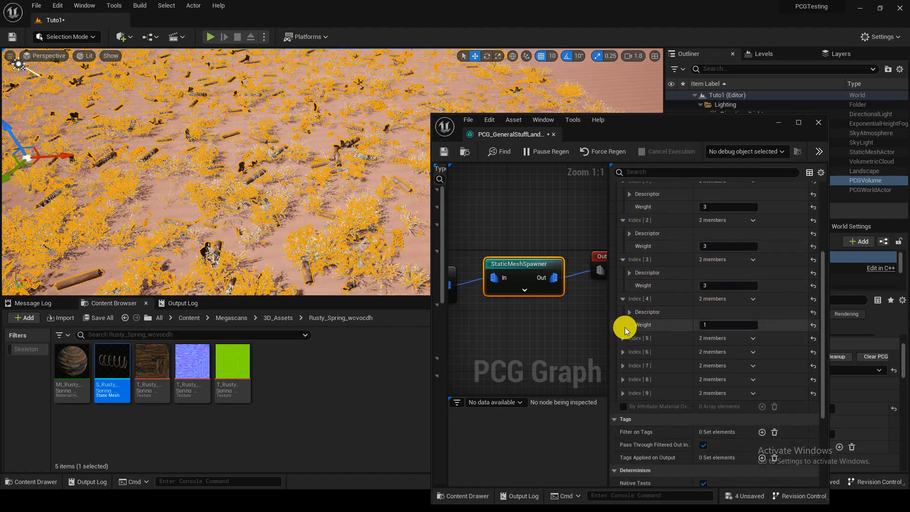
pyautogui.click(630, 312)
pyautogui.click(622, 299)
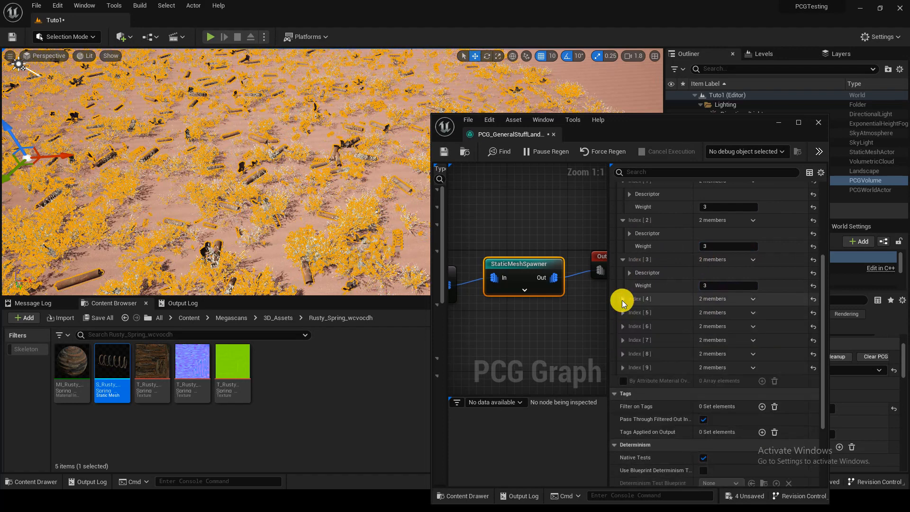
pyautogui.click(622, 299)
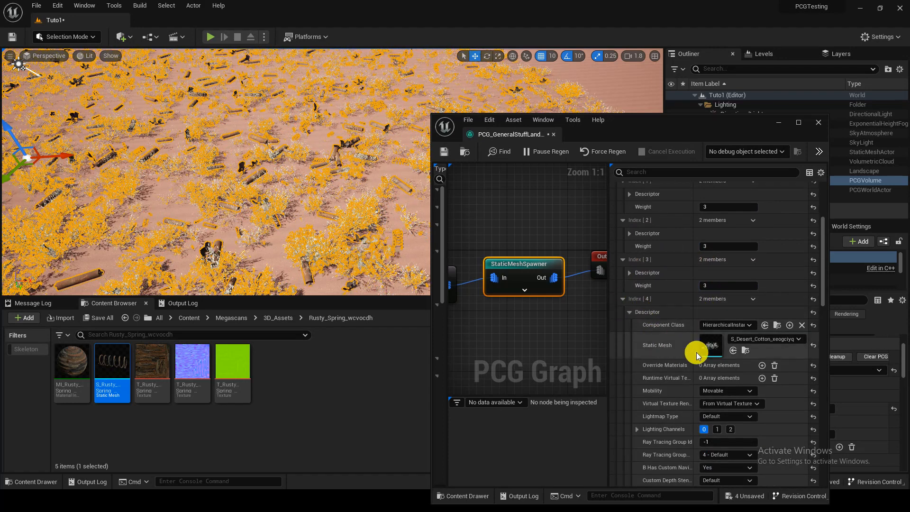
pyautogui.click(630, 312)
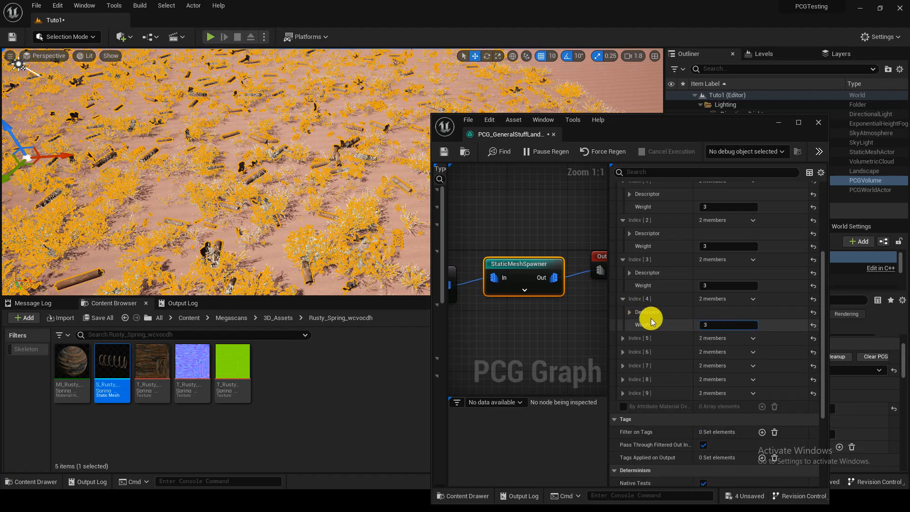
# Step: Expand mesh entry Index 5 and examine which static mesh its descriptor uses
pyautogui.click(622, 338)
pyautogui.scroll(-3, 654, 279)
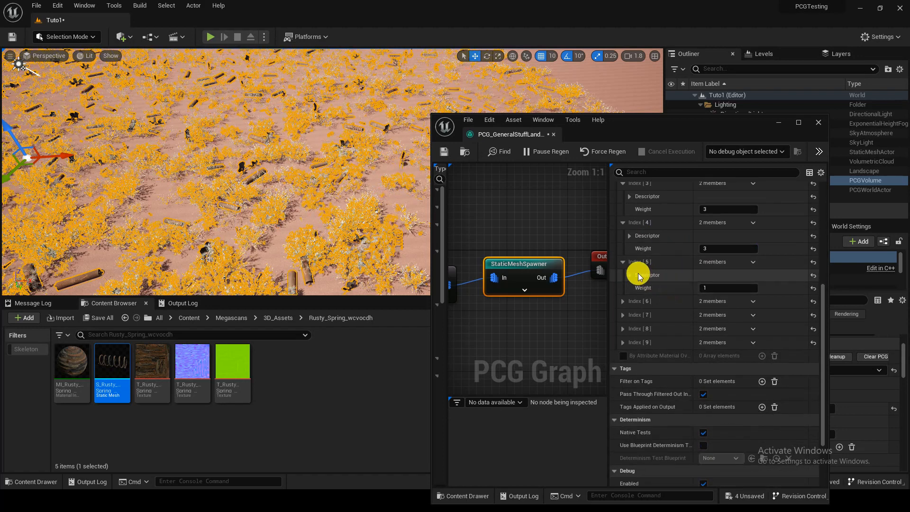
pyautogui.click(629, 275)
pyautogui.click(629, 275)
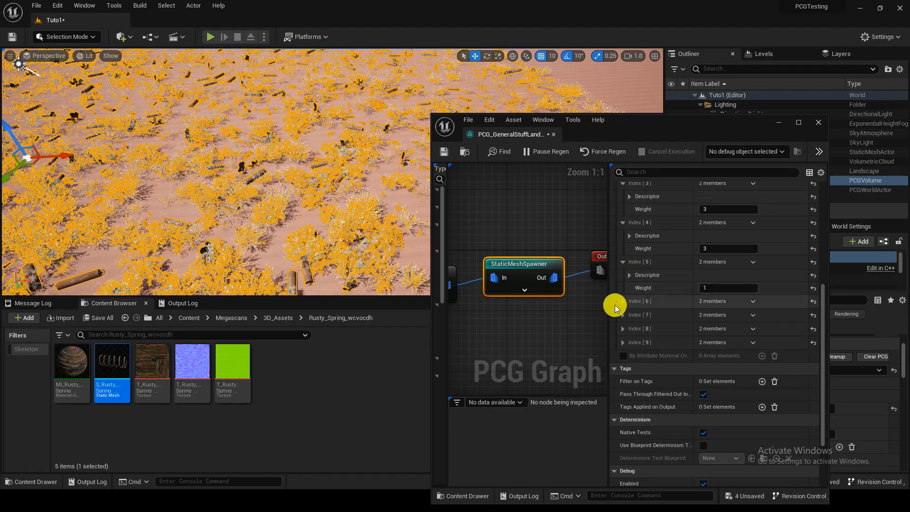
# Step: Check the static mesh of mesh entry Index 6 and try a weight of 3 on that entry
pyautogui.click(623, 302)
pyautogui.click(629, 315)
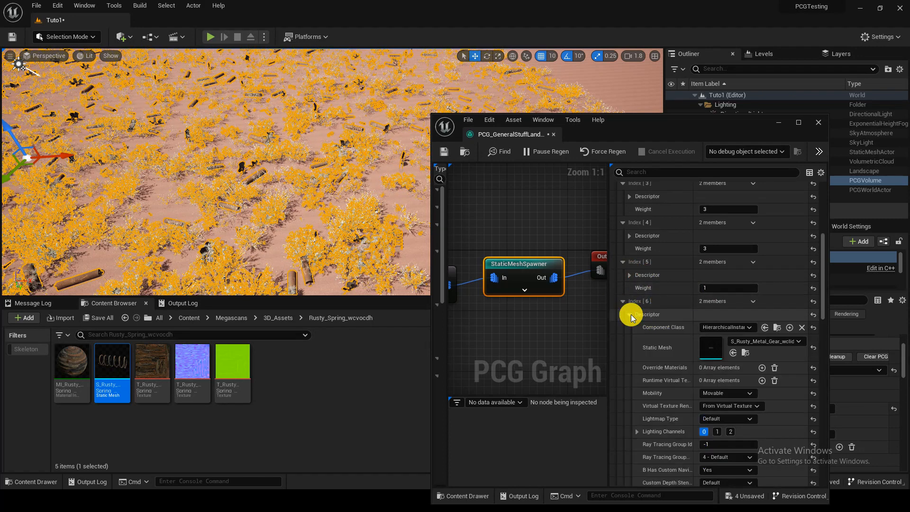
pyautogui.click(629, 315)
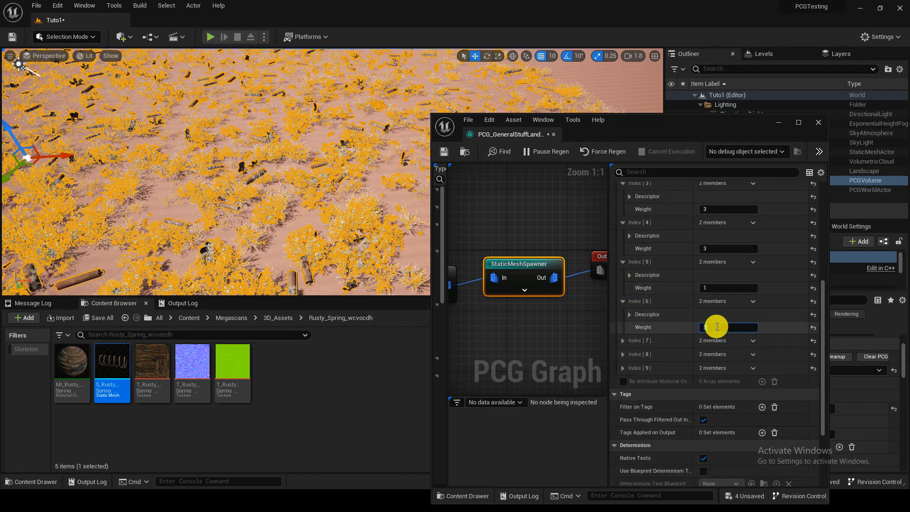
pyautogui.write('3')
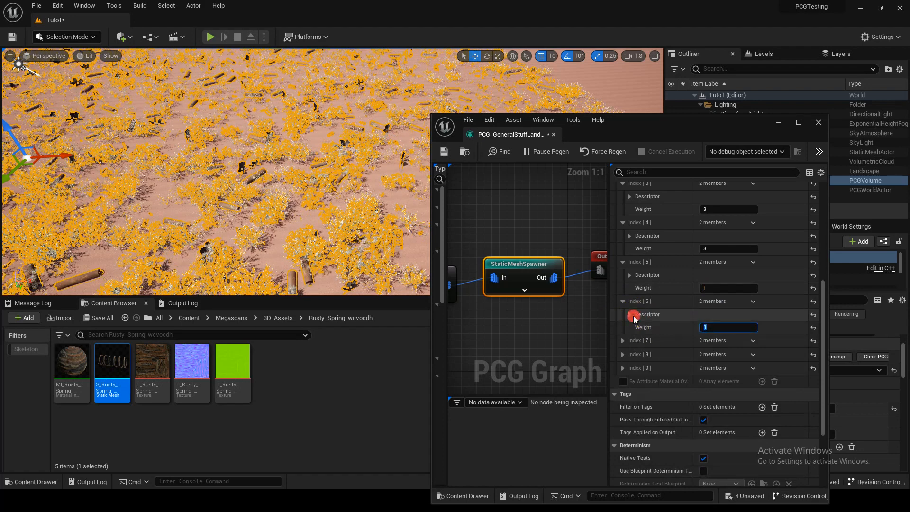
# Step: Preview the Rusty Metal Gear static mesh in its own editor, then close it and collapse mesh entry Index 6
pyautogui.click(630, 315)
pyautogui.doubleClick(710, 347)
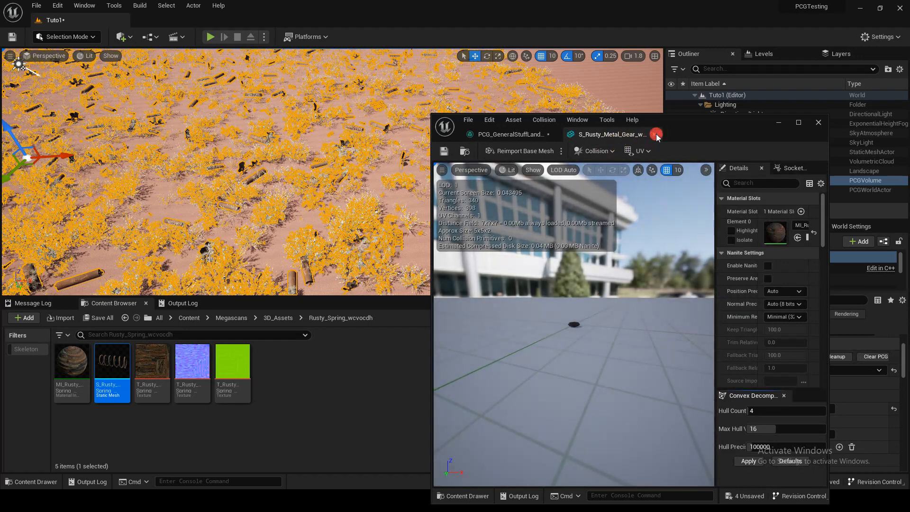
pyautogui.click(654, 134)
pyautogui.click(623, 301)
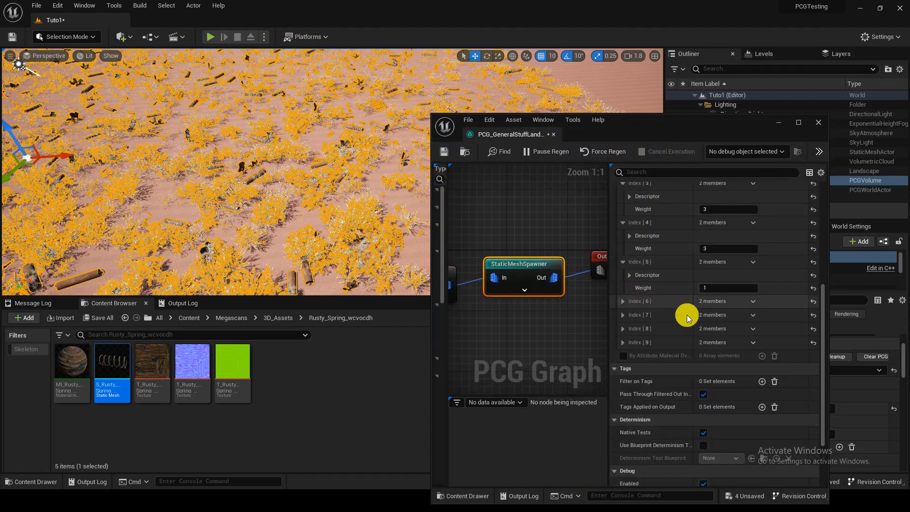
# Step: Collapse the descriptor of mesh entry Index 6, set that entry's weight to 3, and expand mesh entry Index 7
pyautogui.click(708, 286)
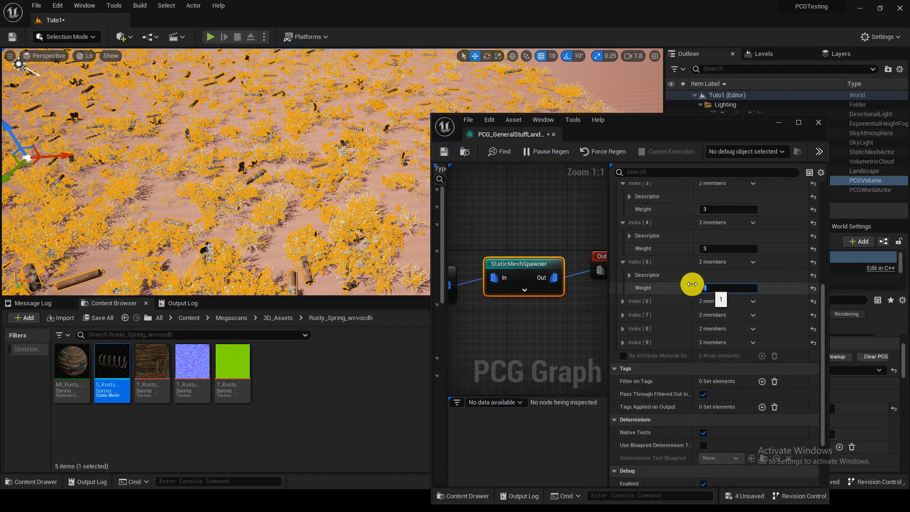
pyautogui.click(629, 275)
pyautogui.click(630, 276)
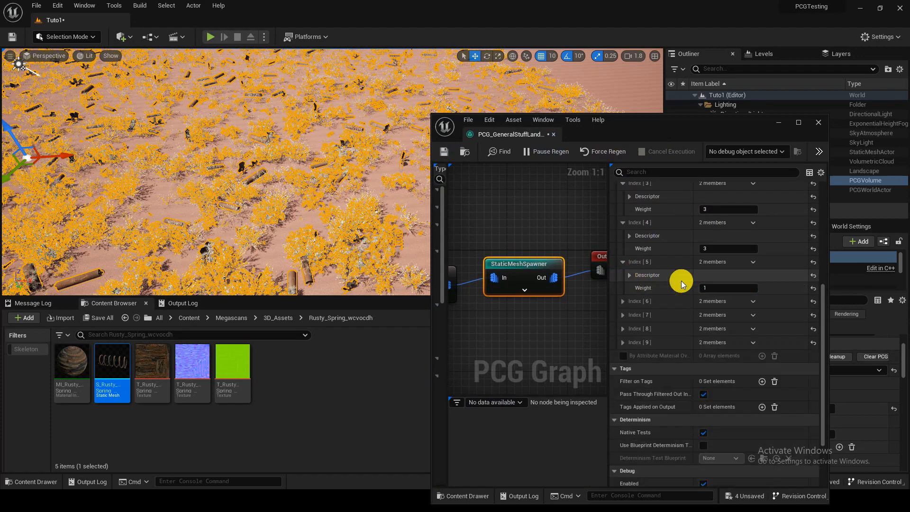
pyautogui.click(623, 300)
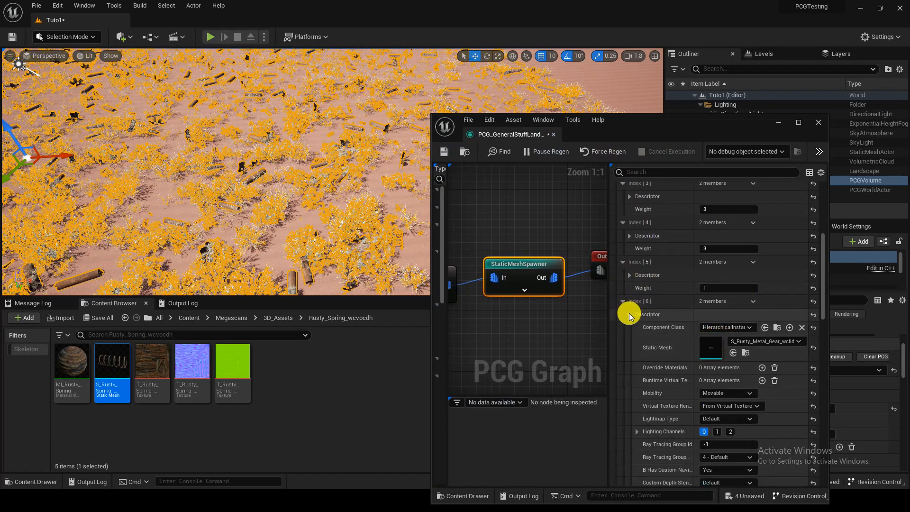
pyautogui.click(629, 314)
pyautogui.click(719, 328)
pyautogui.write('3')
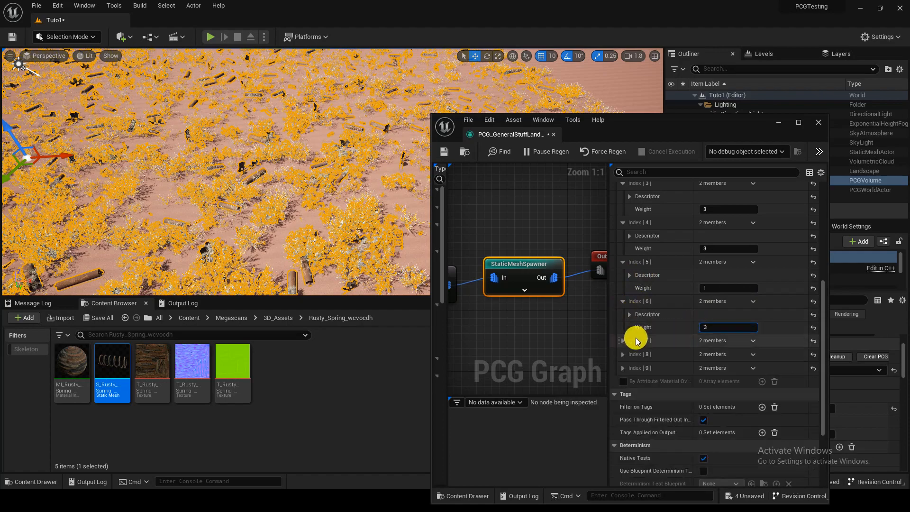
pyautogui.click(623, 340)
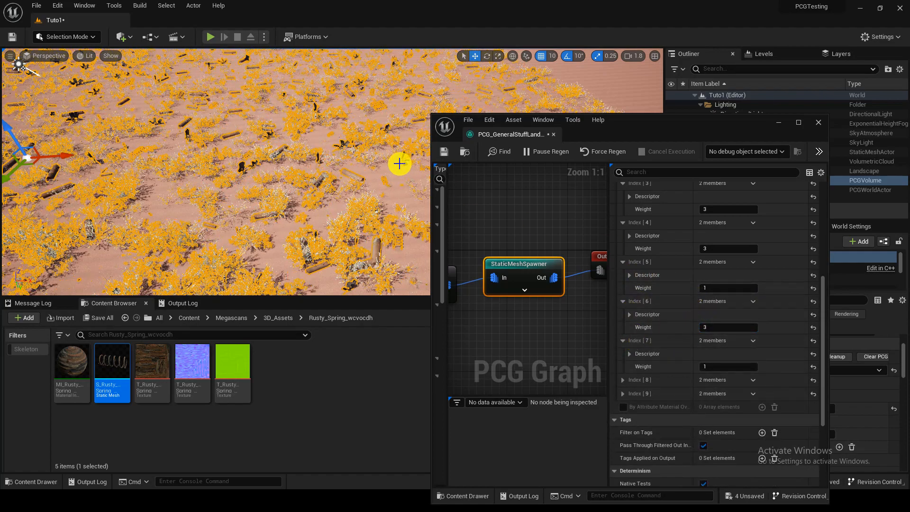
# Step: Check the distribution of plants and metal parts across the terrain and save the PCG graph
pyautogui.moveTo(394, 168); pyautogui.dragTo(324, 160, button='right')
pyautogui.press('w')
pyautogui.press('s')
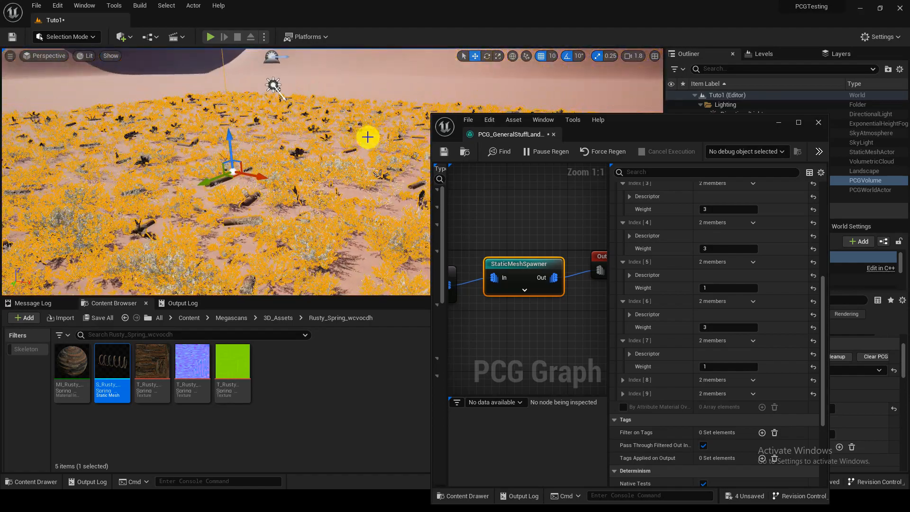
pyautogui.click(444, 151)
# Step: Expand the descriptor of mesh entry Index 0 and examine the available collision presets
pyautogui.scroll(3, 676, 289)
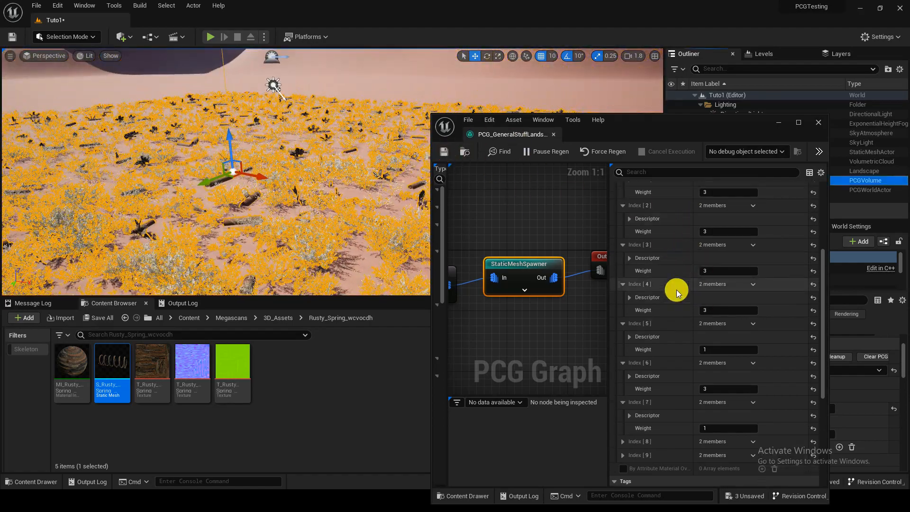
pyautogui.scroll(5, 675, 289)
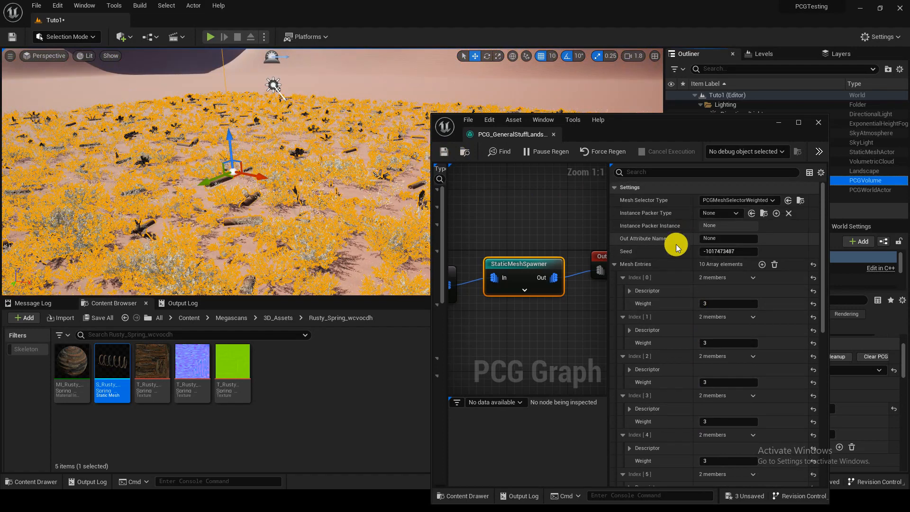
pyautogui.click(630, 291)
pyautogui.scroll(-3, 675, 292)
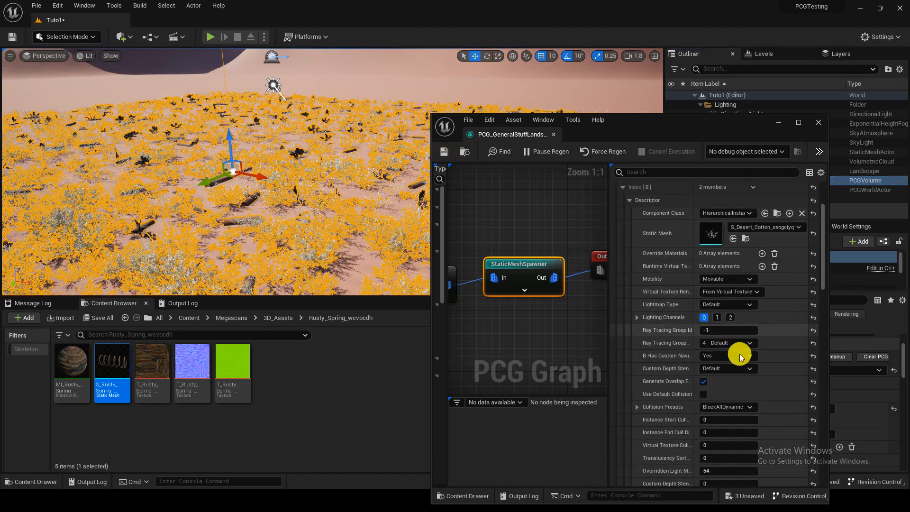
pyautogui.scroll(-3, 722, 323)
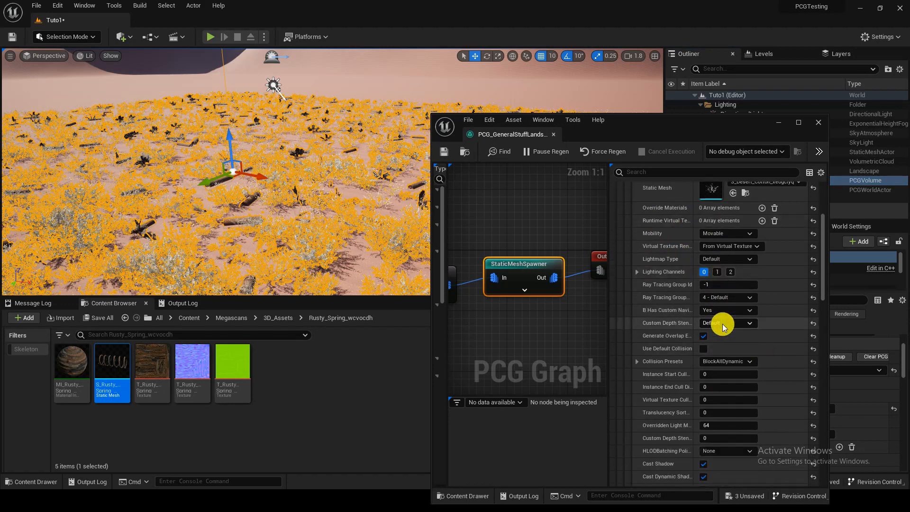
pyautogui.click(717, 363)
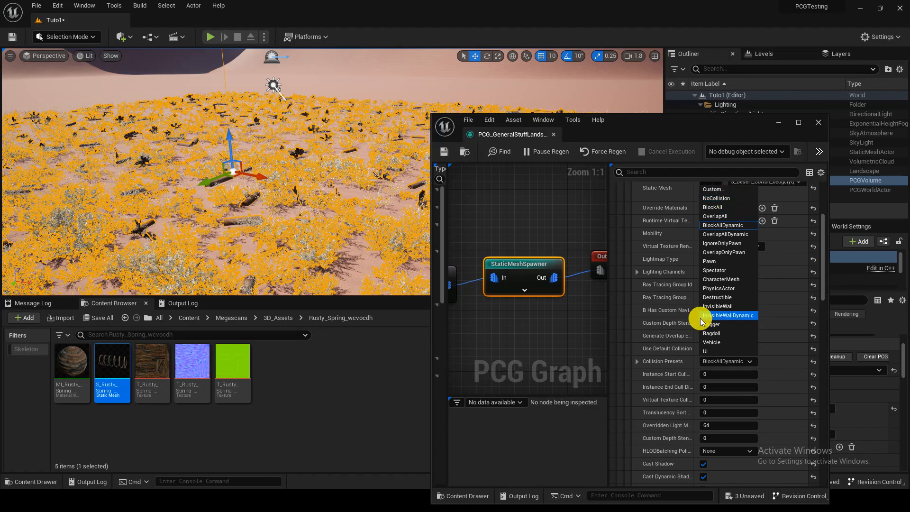
pyautogui.moveTo(330, 236); pyautogui.dragTo(330, 236, button='right')
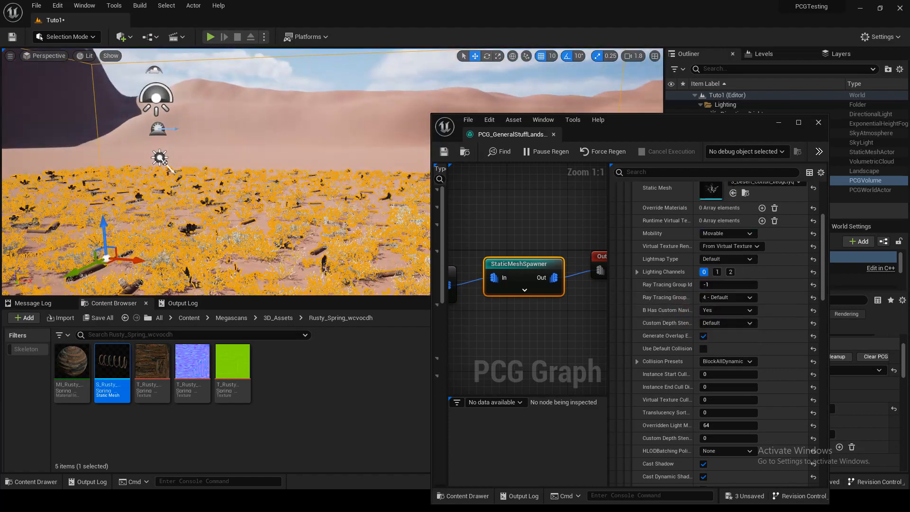
# Step: Close the PCG graph editor and bring the whole PCG volume into view
pyautogui.moveTo(257, 186); pyautogui.dragTo(257, 185, button='right')
pyautogui.click(556, 133)
pyautogui.press('s')
pyautogui.moveTo(497, 162); pyautogui.dragTo(451, 156, button='right')
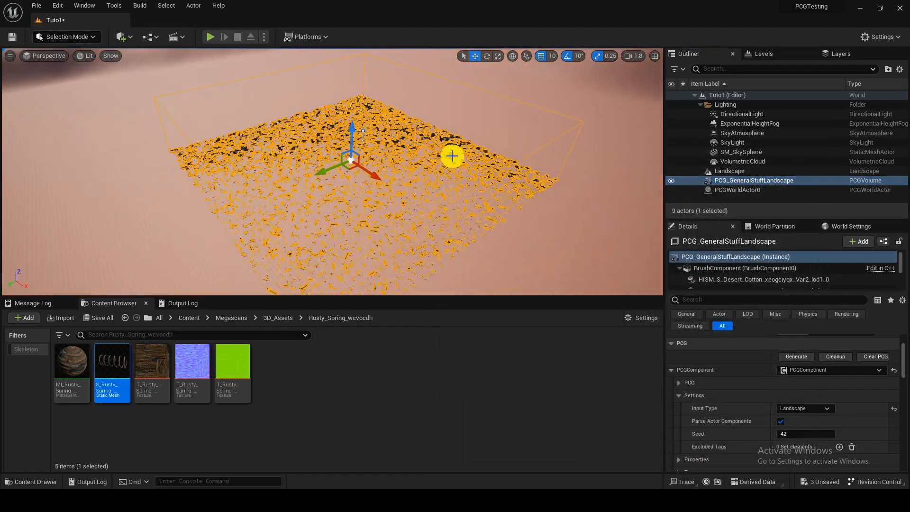
# Step: Clean up the generated content of the PCG_GeneralStuffLandscape volume and generate it again
pyautogui.click(833, 355)
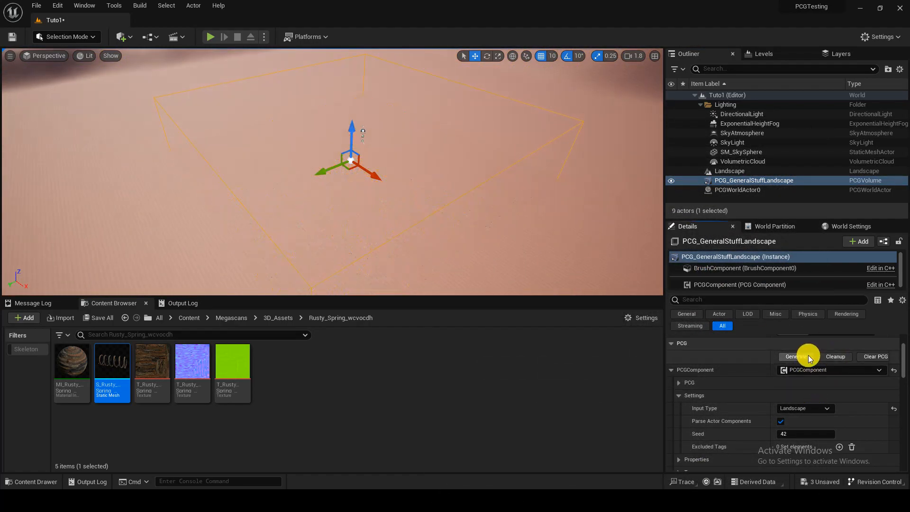
pyautogui.click(807, 354)
pyautogui.moveTo(516, 265); pyautogui.dragTo(516, 265, button='right')
pyautogui.press('w')
pyautogui.press('w')
pyautogui.scroll(5, 517, 265)
pyautogui.press('s')
pyautogui.scroll(5, 471, 200)
pyautogui.moveTo(471, 200); pyautogui.dragTo(471, 199, button='right')
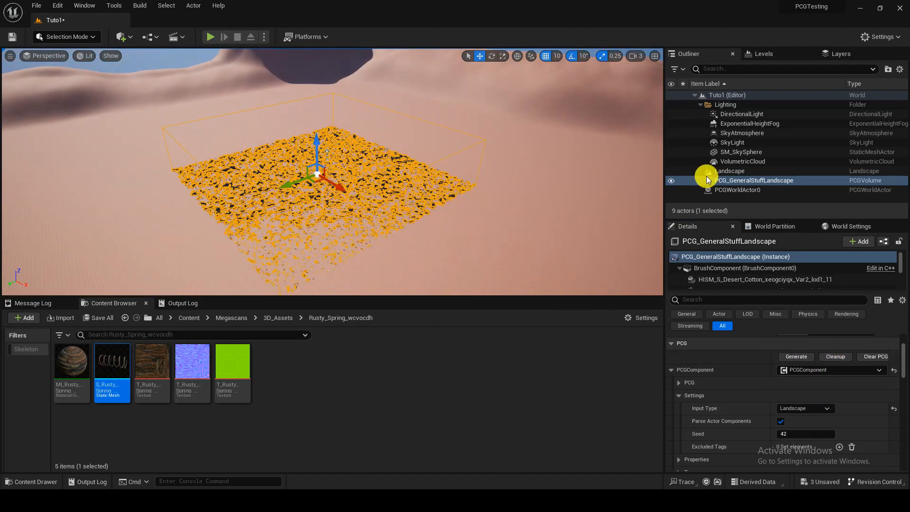
# Step: Create a Blueprint class based on Actor in the Tut1 content folder and name it BP_SplinePCG
pyautogui.click(338, 394)
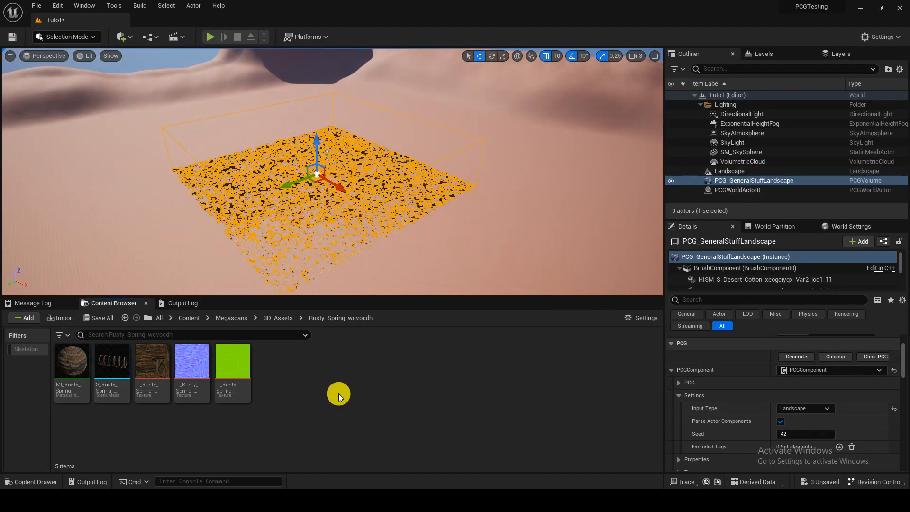
pyautogui.click(190, 319)
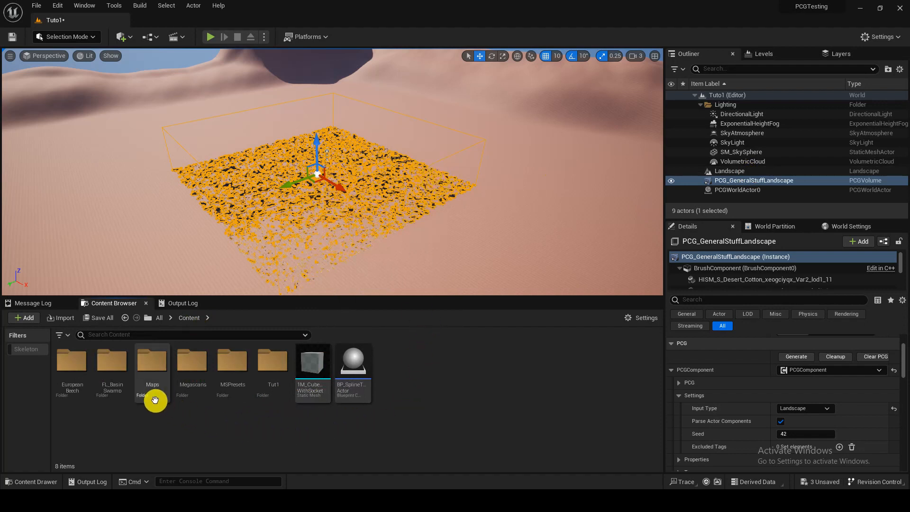
pyautogui.doubleClick(273, 391)
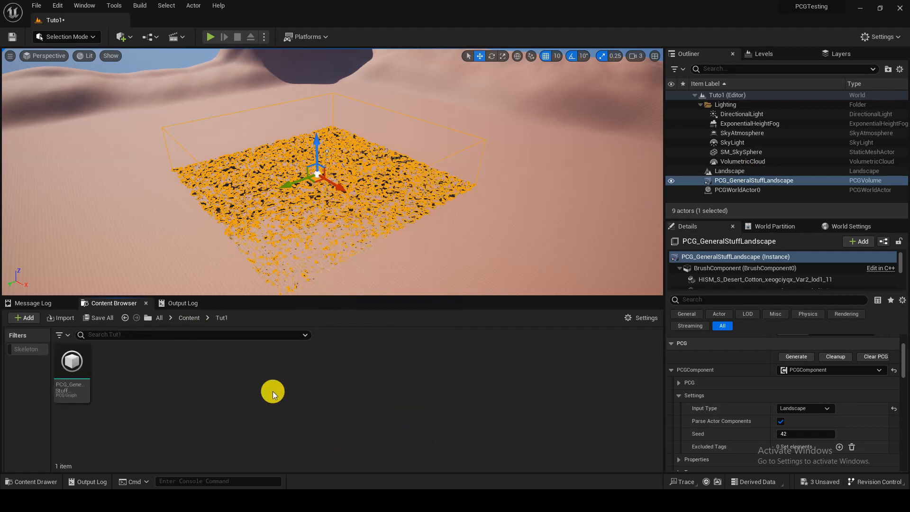
pyautogui.rightClick(202, 394)
pyautogui.click(262, 109)
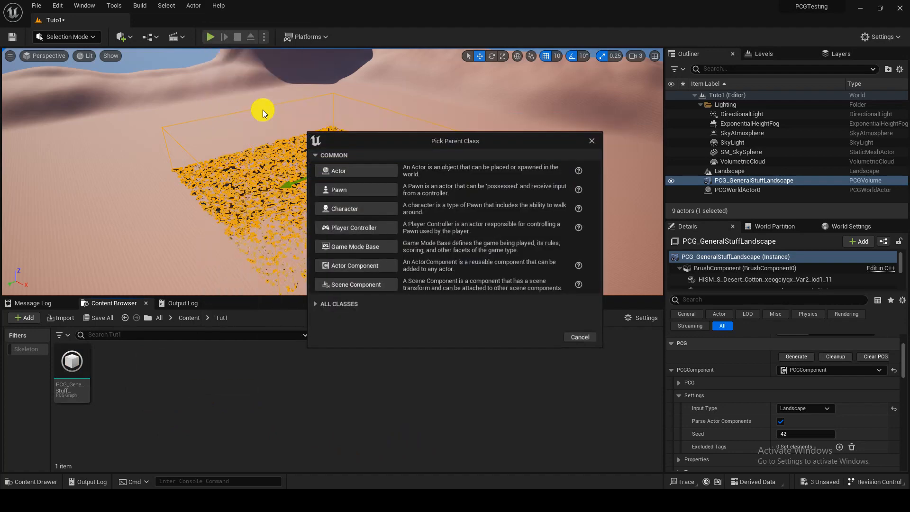
pyautogui.click(349, 171)
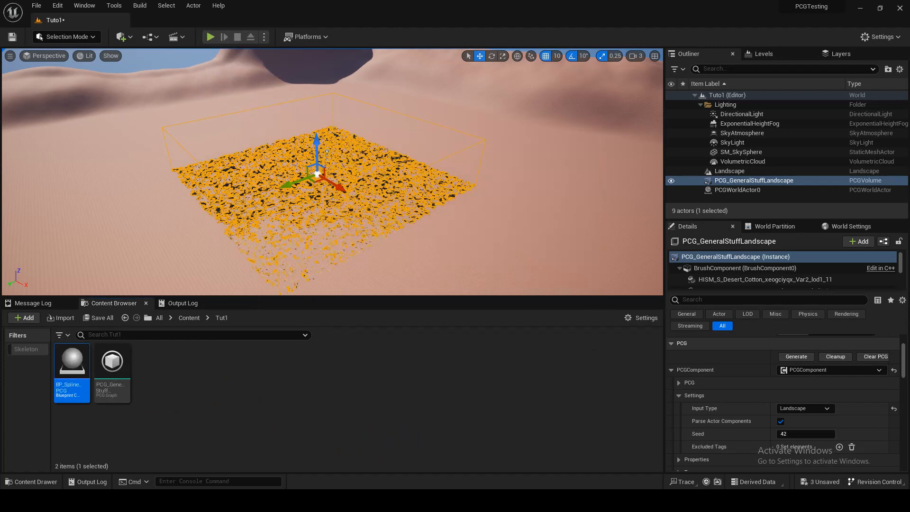
# Step: Dock the BP_SplinePCG Blueprint editor, add a Spline component under DefaultSceneRoot, and compile the Blueprint
pyautogui.moveTo(272, 10); pyautogui.dragTo(270, 28)
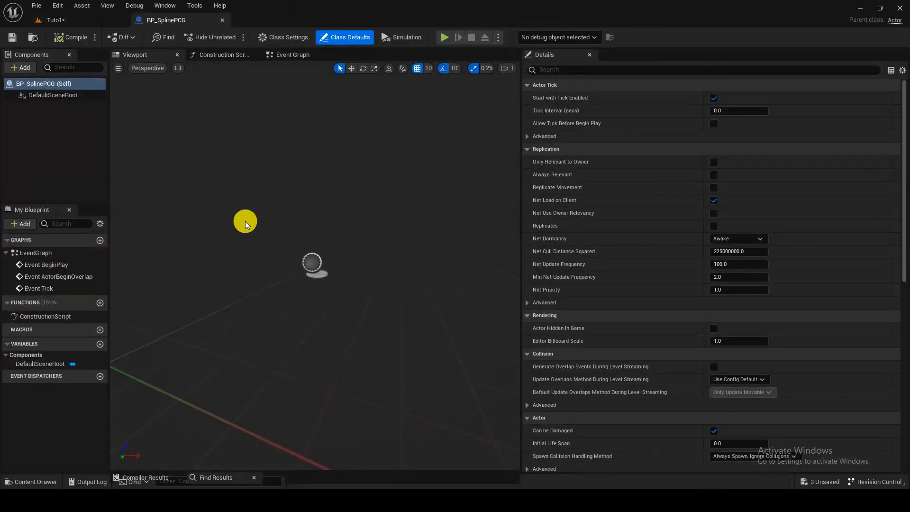
pyautogui.click(50, 98)
pyautogui.click(23, 67)
pyautogui.write('s')
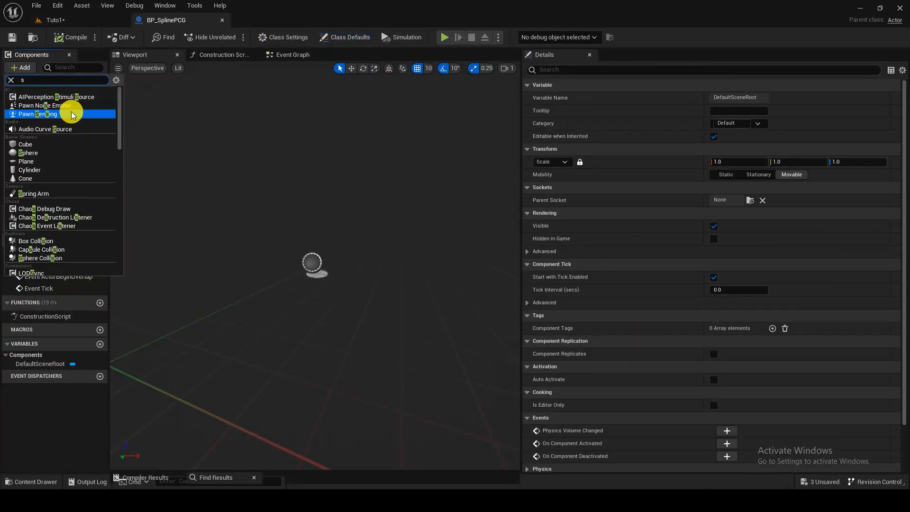
pyautogui.write('pline')
pyautogui.click(71, 112)
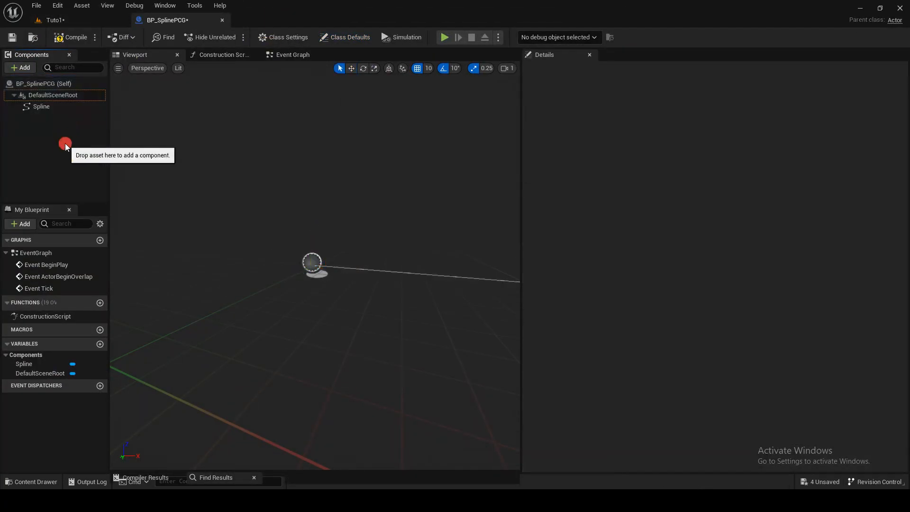
pyautogui.click(71, 37)
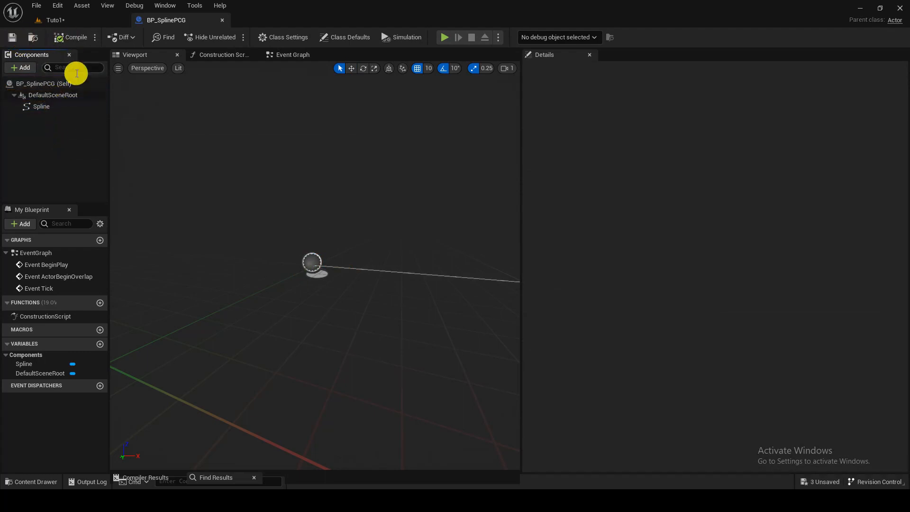
# Step: Add a PCG component to the BP_SplinePCG Blueprint
pyautogui.click(24, 68)
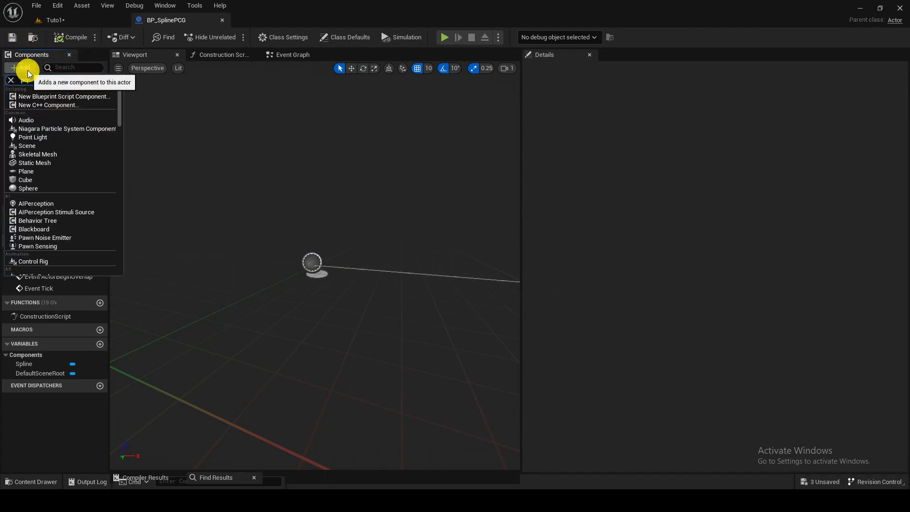
pyautogui.write('pcg')
pyautogui.click(56, 95)
pyautogui.click(50, 120)
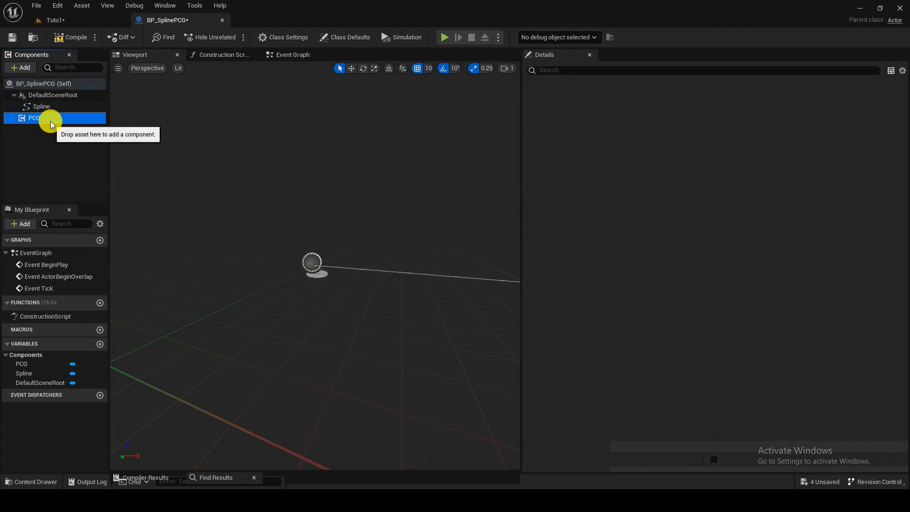
# Step: Return to the Tuto1 level and place a BP_SplinePCG actor on the landscape near a corner of the PCG volume
pyautogui.click(95, 21)
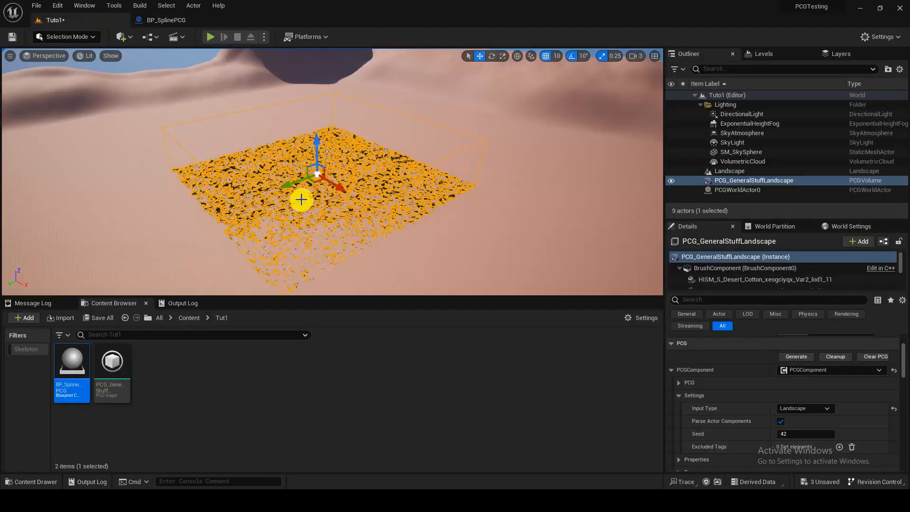
pyautogui.moveTo(328, 209); pyautogui.dragTo(285, 257, button='right')
pyautogui.moveTo(73, 374); pyautogui.dragTo(331, 221)
pyautogui.press('w')
pyautogui.moveTo(331, 221)
pyautogui.mouseDown(button='right')
pyautogui.moveTo(365, 232)
pyautogui.moveTo(332, 236)
pyautogui.mouseUp(button='right')
pyautogui.moveTo(373, 226); pyautogui.dragTo(295, 174)
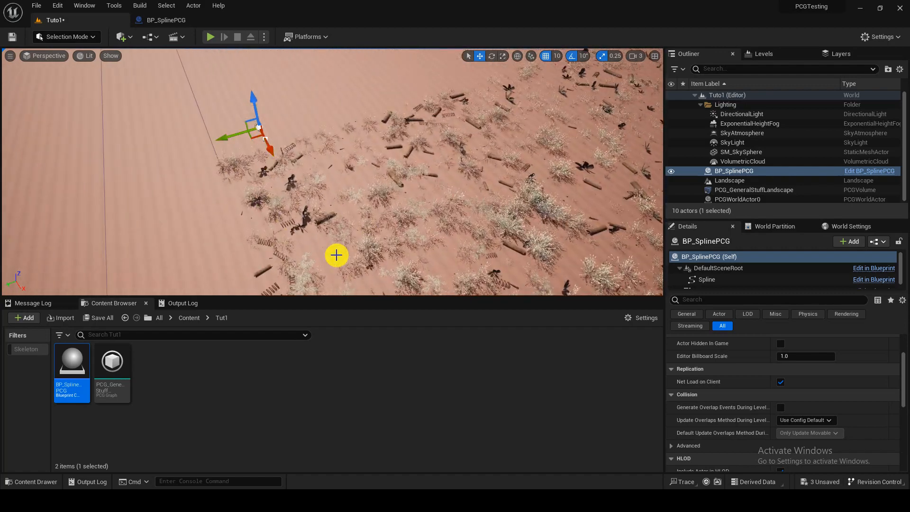
# Step: Move the BP_SplinePCG actor onto the ground right at the corner of the scattered vegetation area
pyautogui.moveTo(331, 286); pyautogui.dragTo(306, 238, button='right')
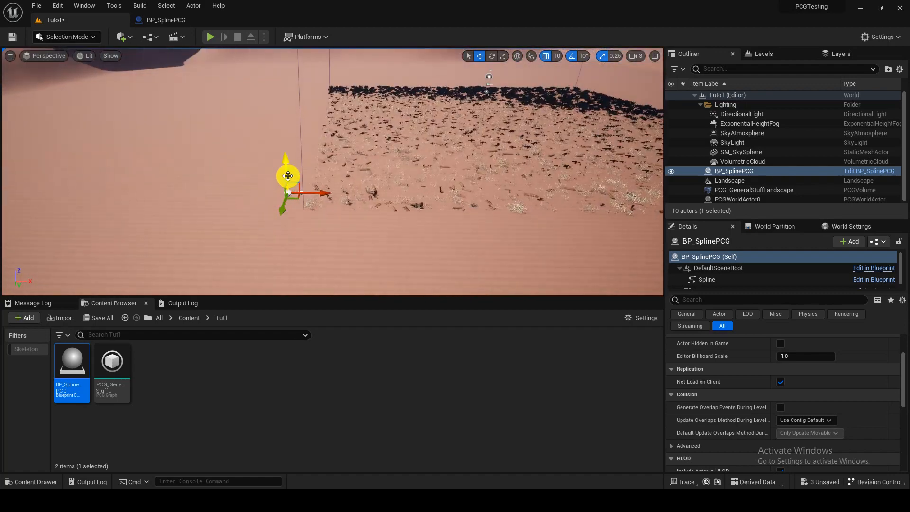
pyautogui.moveTo(311, 187); pyautogui.dragTo(289, 168, button='right')
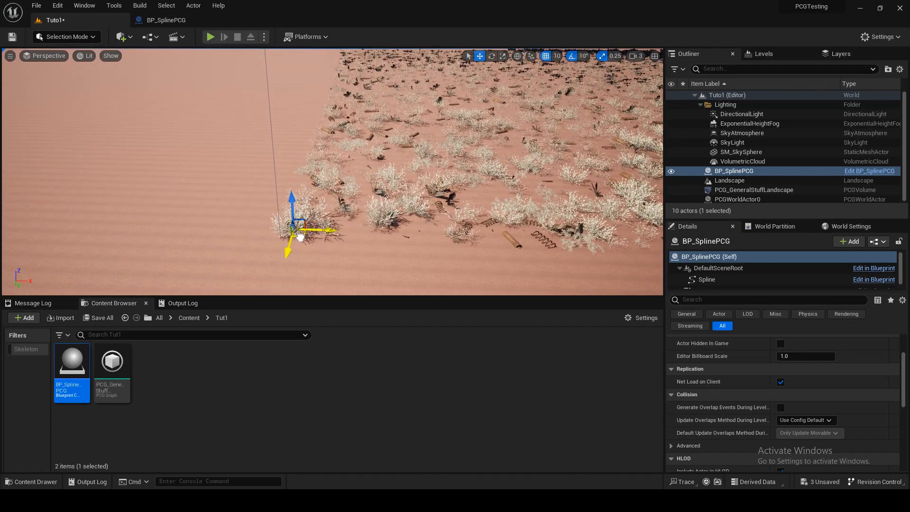
pyautogui.moveTo(309, 214); pyautogui.dragTo(328, 216, button='right')
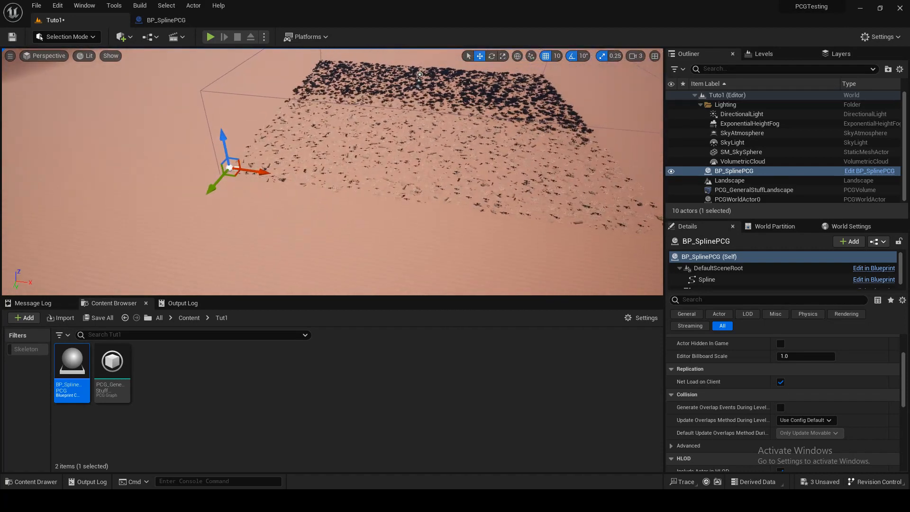
pyautogui.scroll(1, 234, 183)
pyautogui.moveTo(236, 183); pyautogui.dragTo(244, 206, button='right')
pyautogui.scroll(1, 366, 183)
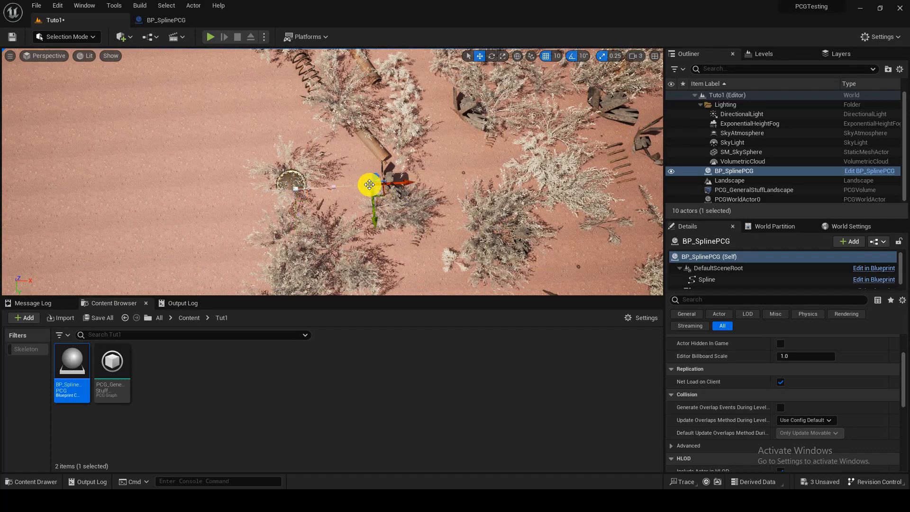
# Step: Move the spline's end point to the adjacent corner of the PCG volume and extend the spline with a point at the following corner
pyautogui.moveTo(357, 193); pyautogui.dragTo(350, 191, button='right')
pyautogui.moveTo(232, 168); pyautogui.dragTo(624, 232)
pyautogui.moveTo(624, 232); pyautogui.dragTo(599, 237, button='right')
pyautogui.moveTo(376, 242); pyautogui.dragTo(432, 92)
pyautogui.moveTo(432, 92); pyautogui.dragTo(442, 134, button='right')
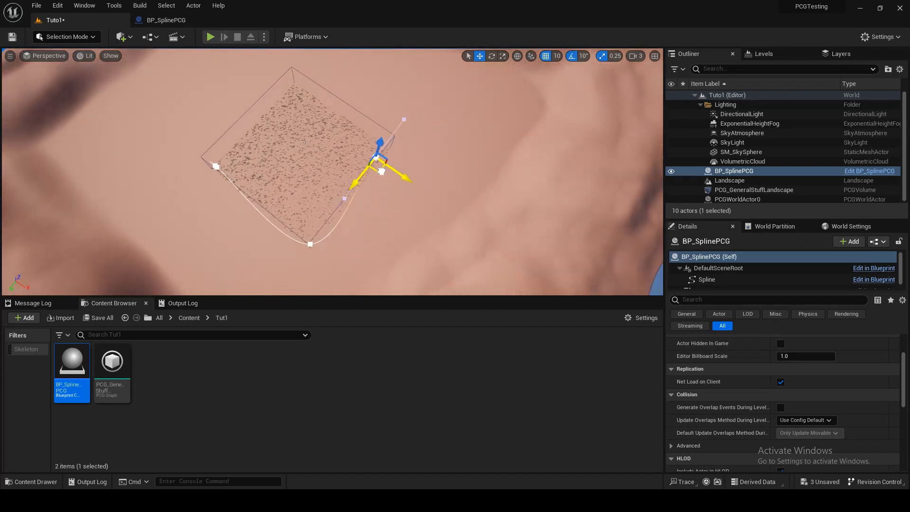
# Step: Bring the spline around the far corner back to its start, and add a point pulled out toward the uncovered corner
pyautogui.moveTo(346, 135); pyautogui.dragTo(217, 177)
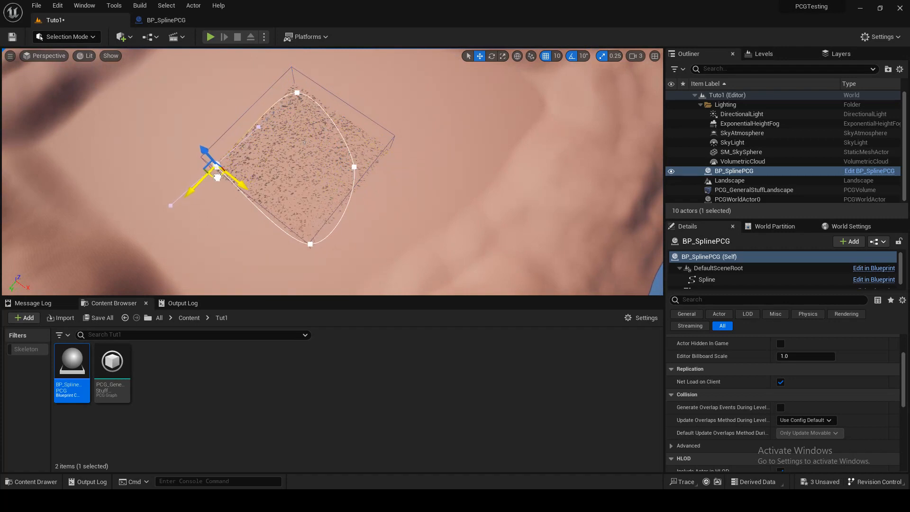
pyautogui.click(357, 167)
pyautogui.moveTo(356, 168); pyautogui.dragTo(371, 165)
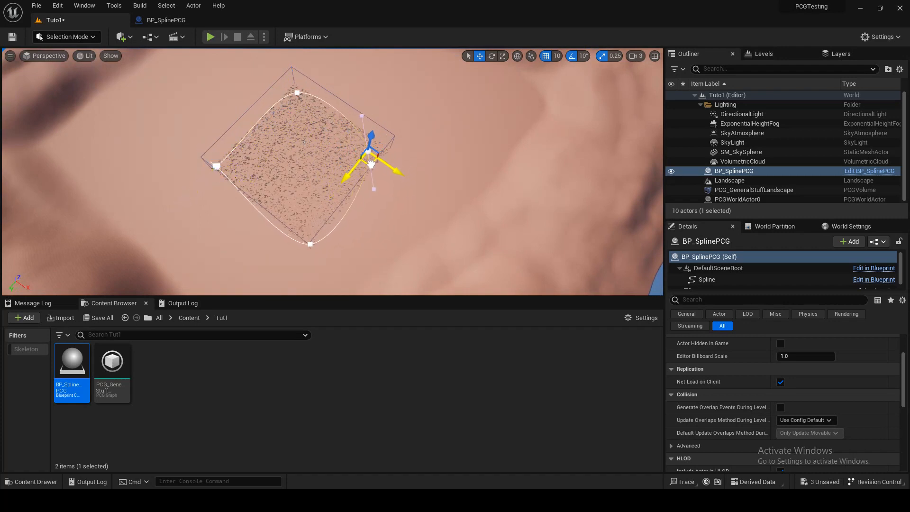
# Step: Pull the spline point at the nearest corner slightly inward toward the scattered area and save the level
pyautogui.click(311, 244)
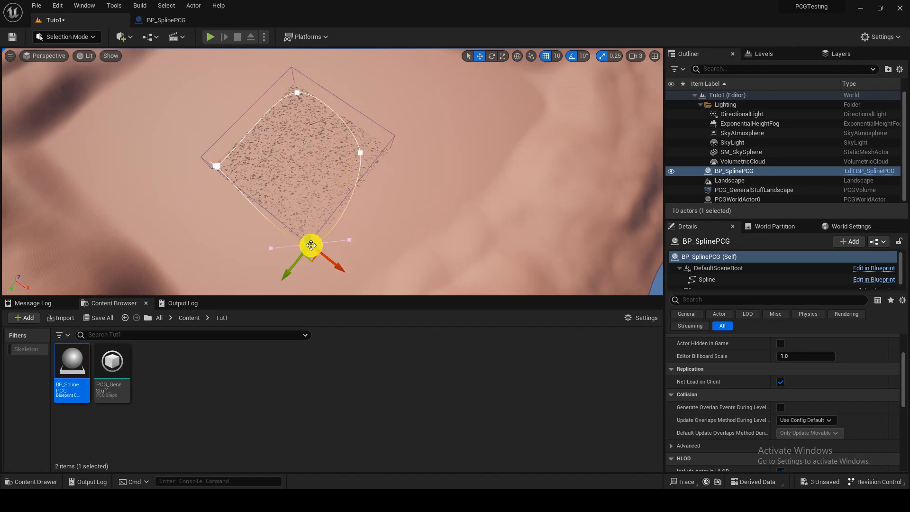
pyautogui.moveTo(315, 260); pyautogui.dragTo(305, 239)
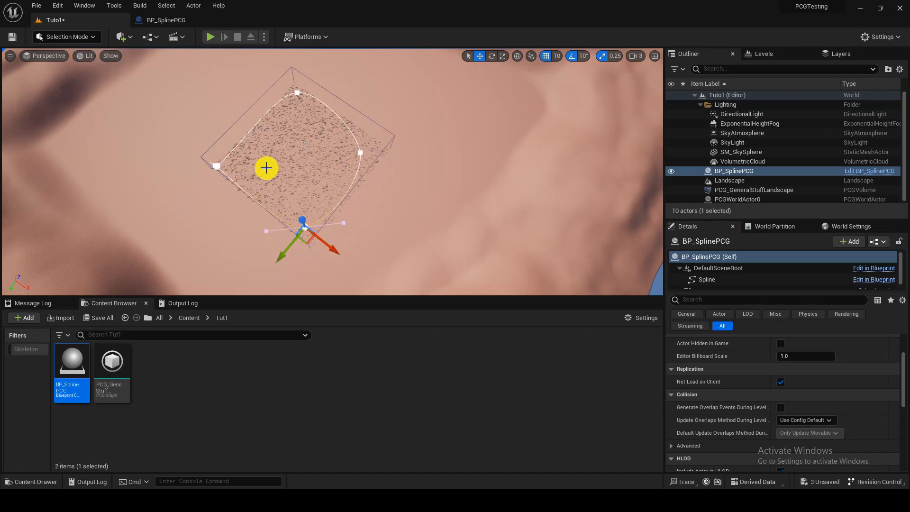
pyautogui.press('w')
pyautogui.moveTo(266, 168)
pyautogui.mouseDown(button='right')
pyautogui.moveTo(261, 150)
pyautogui.moveTo(246, 146)
pyautogui.moveTo(267, 165)
pyautogui.mouseUp(button='right')
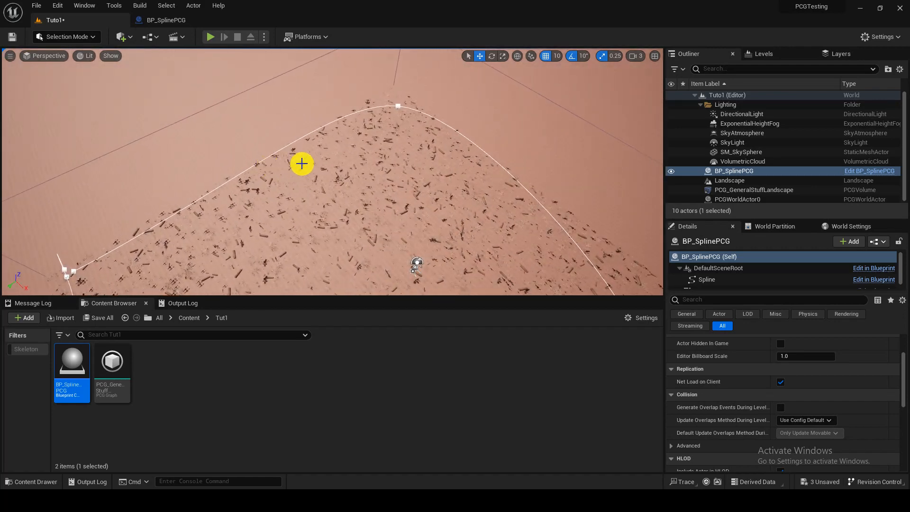
pyautogui.click(11, 37)
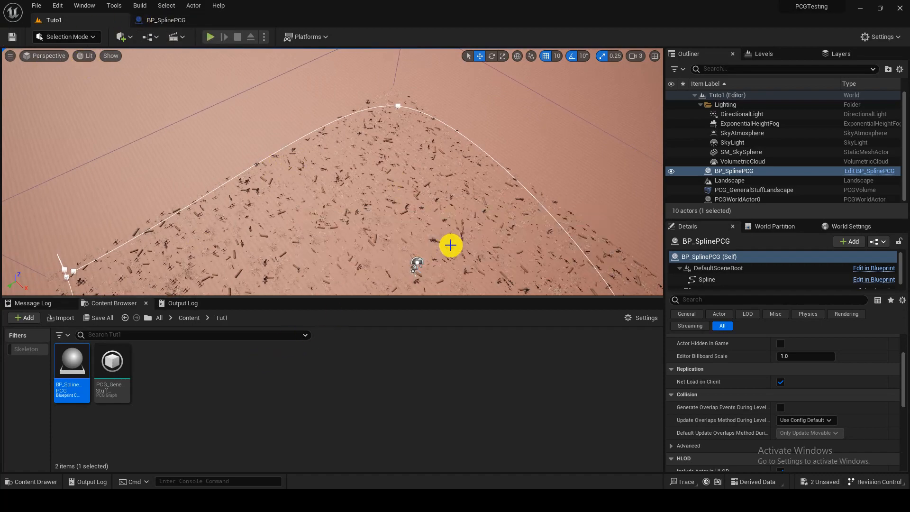
# Step: Close the BP_SplinePCG Blueprint editor and return to the Tuto1 level
pyautogui.moveTo(451, 246)
pyautogui.mouseDown(button='right')
pyautogui.moveTo(476, 238)
pyautogui.moveTo(484, 246)
pyautogui.moveTo(462, 232)
pyautogui.mouseUp(button='right')
pyautogui.press('w')
pyautogui.press('s')
pyautogui.moveTo(289, 199); pyautogui.dragTo(224, 71, button='right')
pyautogui.press('w')
pyautogui.click(175, 22)
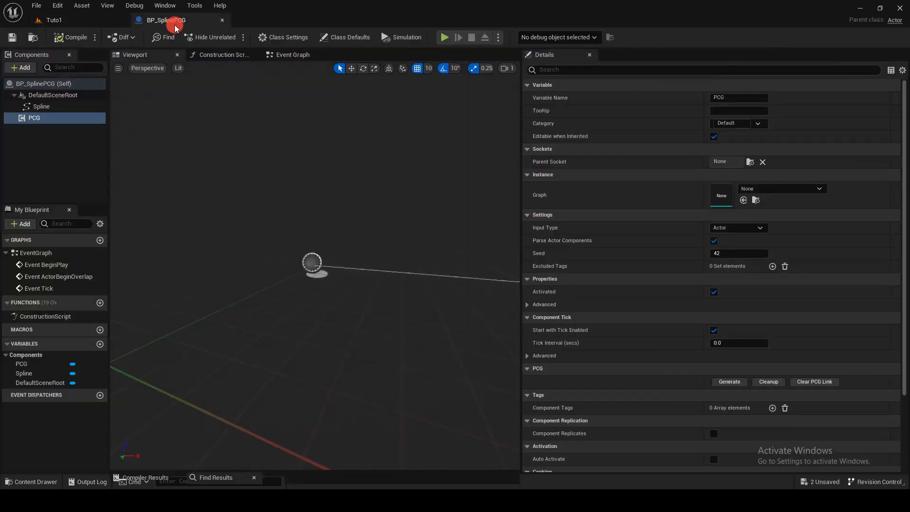
pyautogui.click(222, 20)
# Step: Create a PCG Graph named PCG_Spline in the Tut1 folder and open it docked beside the level
pyautogui.rightClick(189, 404)
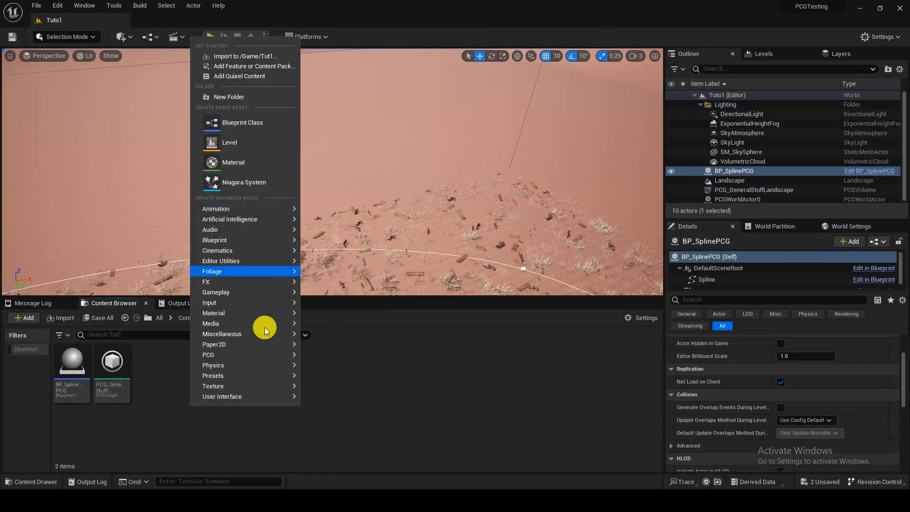
pyautogui.moveTo(251, 356)
pyautogui.click(338, 362)
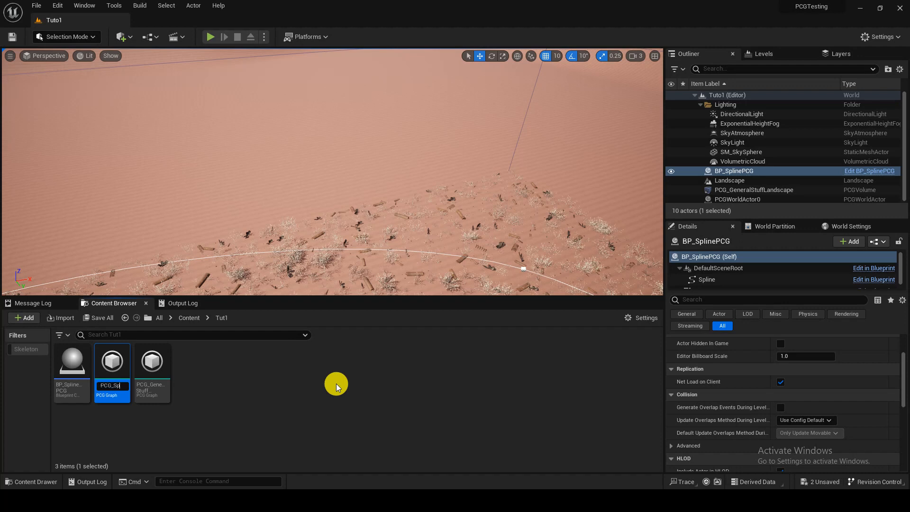
pyautogui.press('Return')
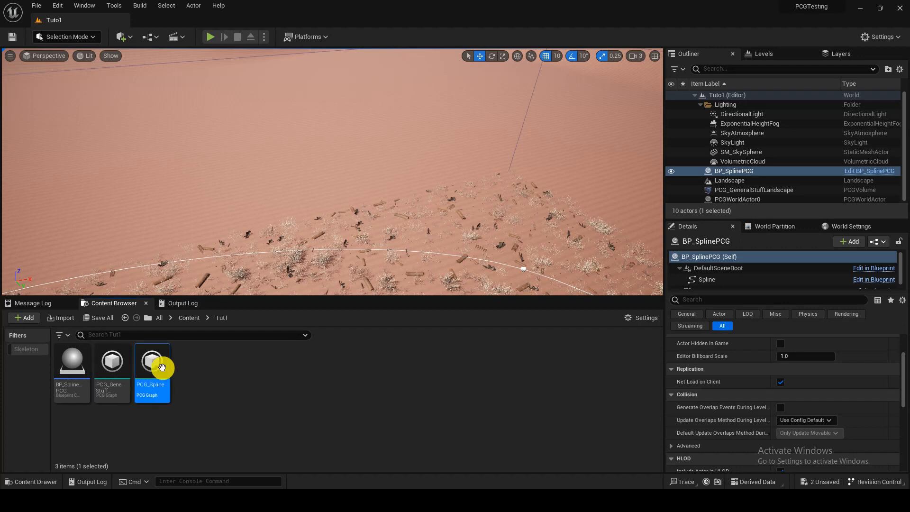
pyautogui.moveTo(331, 0); pyautogui.dragTo(271, 23)
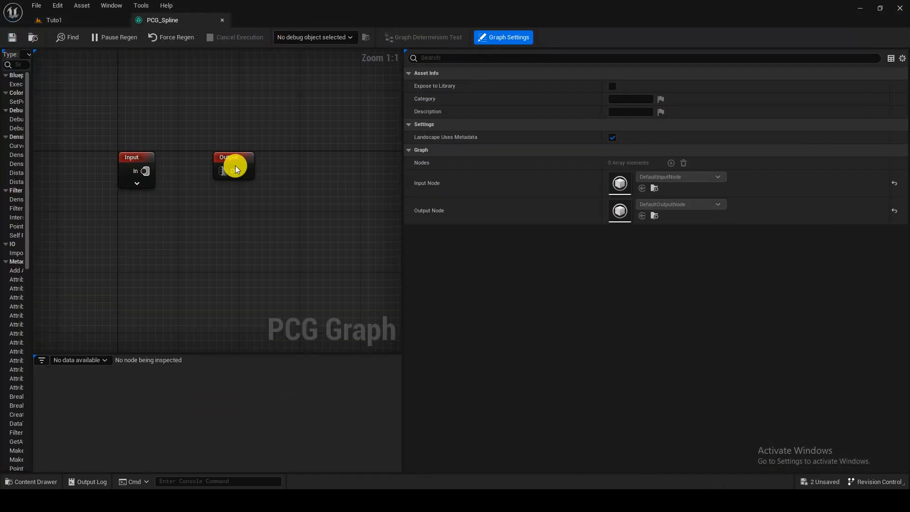
# Step: Make room before the Output node, place a Spline Sampler there, and connect the Input node to its Spline pin
pyautogui.moveTo(235, 166); pyautogui.dragTo(362, 169)
pyautogui.moveTo(212, 200); pyautogui.dragTo(200, 195, button='right')
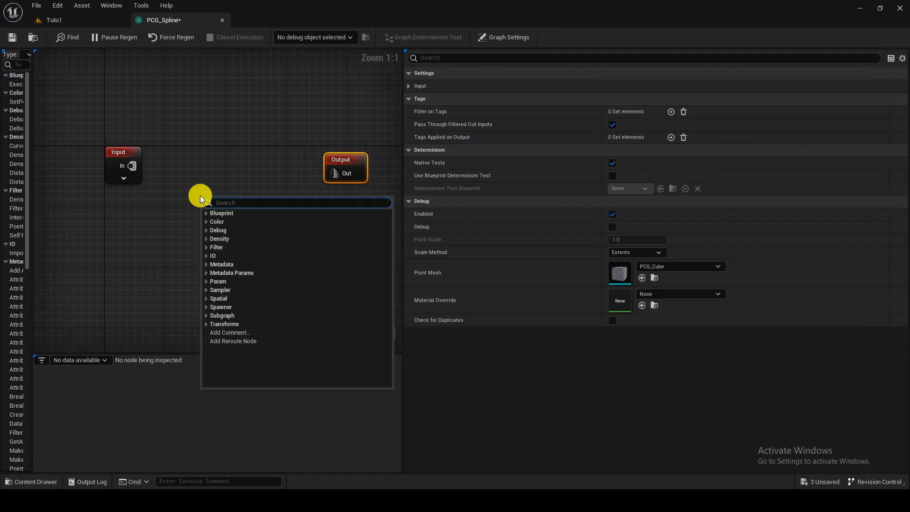
pyautogui.write('spio')
pyautogui.press('BackSpace')
pyautogui.write('line')
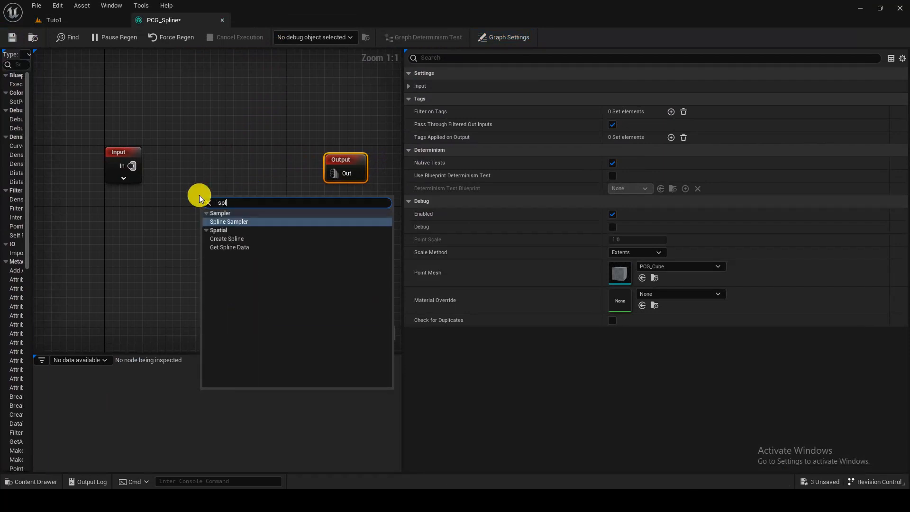
pyautogui.click(239, 221)
pyautogui.moveTo(248, 212); pyautogui.dragTo(198, 231)
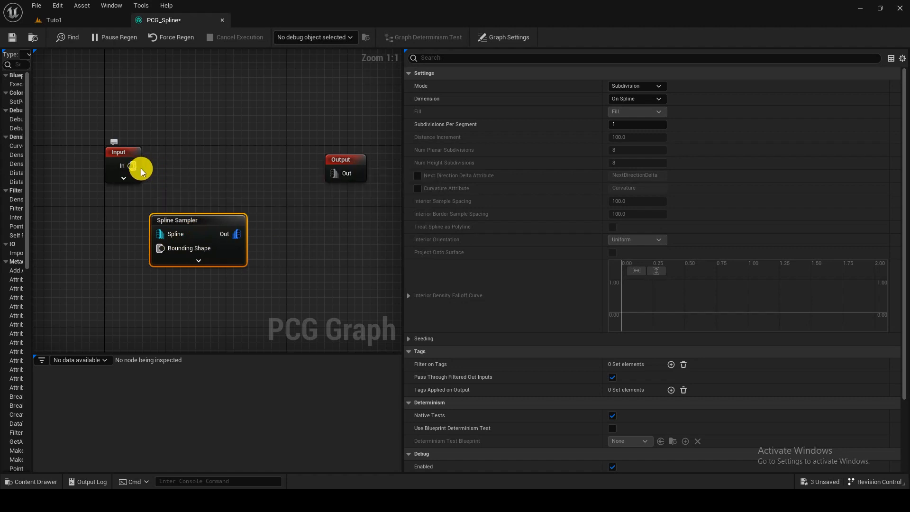
pyautogui.moveTo(195, 219); pyautogui.dragTo(226, 157)
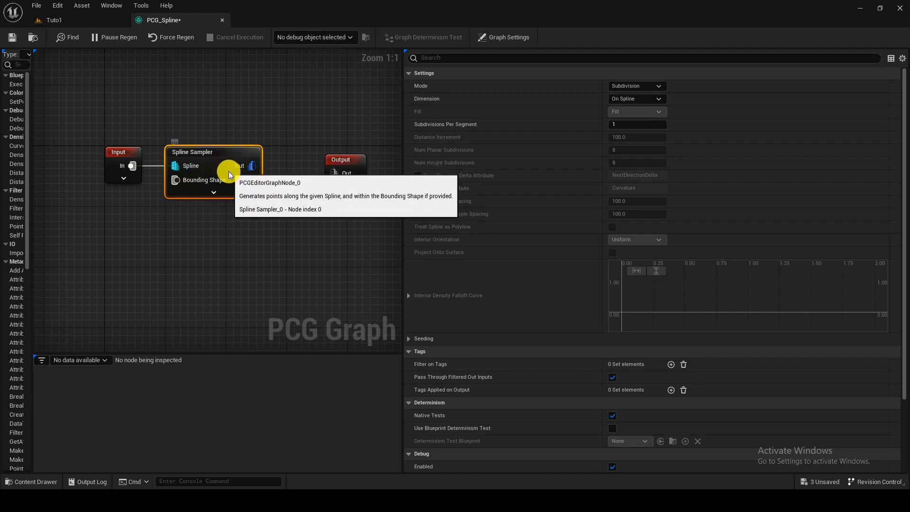
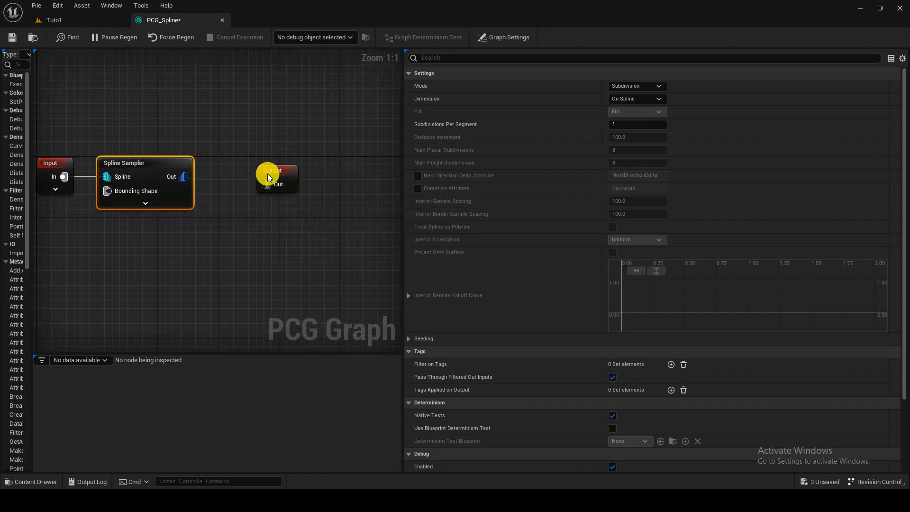
# Step: Move the Output node further away, connect the Spline Sampler's Out pin to it, and select the Spline Sampler
pyautogui.moveTo(268, 174); pyautogui.dragTo(350, 166)
pyautogui.click(266, 178)
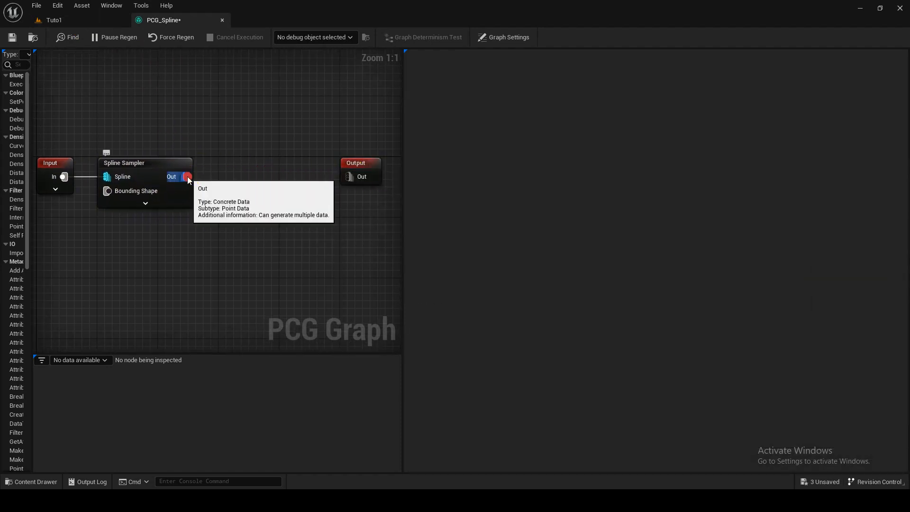
pyautogui.moveTo(188, 177); pyautogui.dragTo(357, 174)
pyautogui.moveTo(238, 165); pyautogui.dragTo(317, 175, button='right')
pyautogui.click(249, 174)
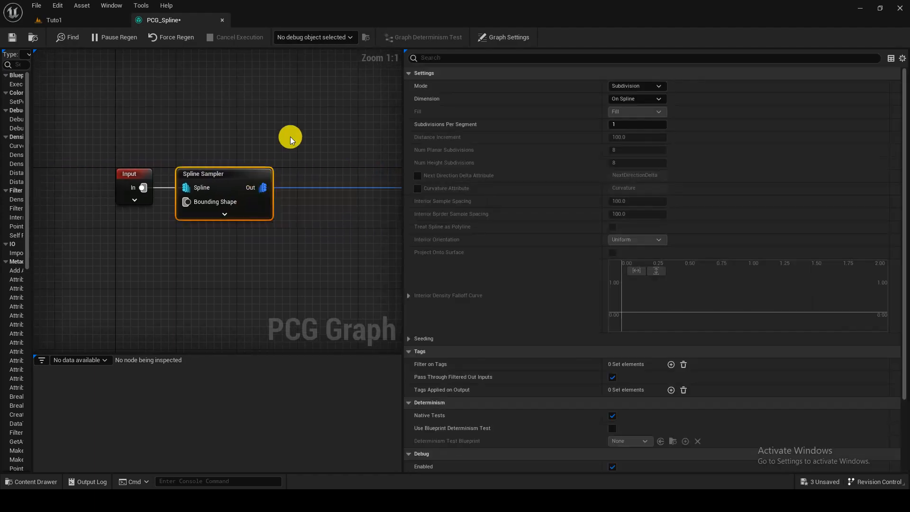
# Step: Return to the Tuto1 level and undock the PCG_Spline graph into a taller floating window over the level editor
pyautogui.click(90, 21)
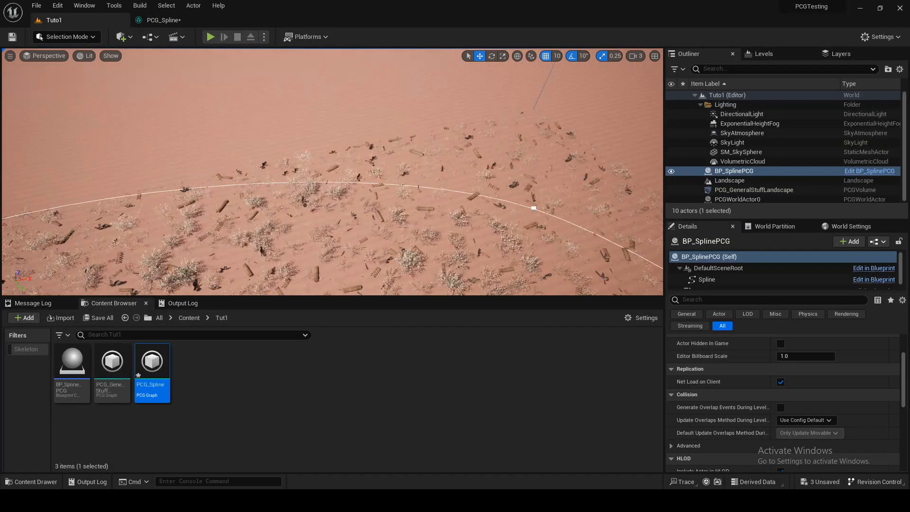
pyautogui.press('w')
pyautogui.moveTo(331, 171); pyautogui.dragTo(251, 189, button='right')
pyautogui.scroll(-4, 332, 172)
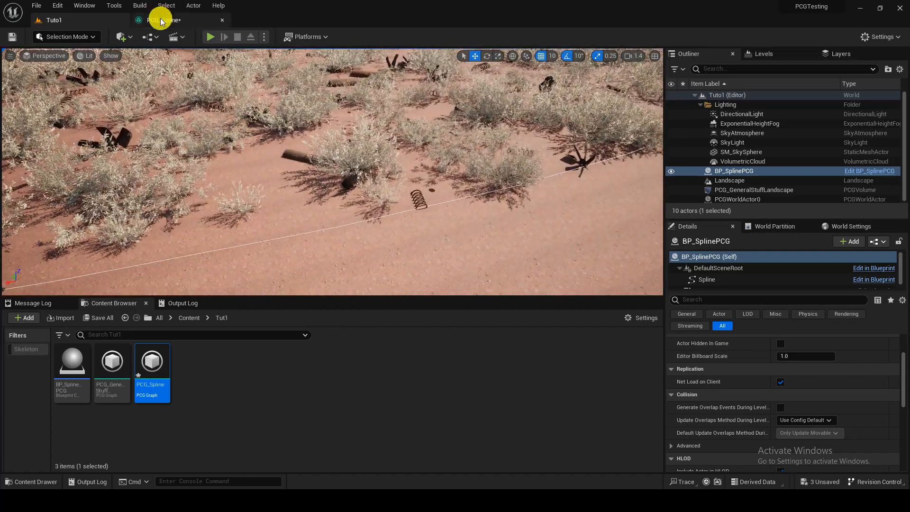
pyautogui.moveTo(161, 20); pyautogui.dragTo(493, 177)
pyautogui.scroll(-9, 576, 288)
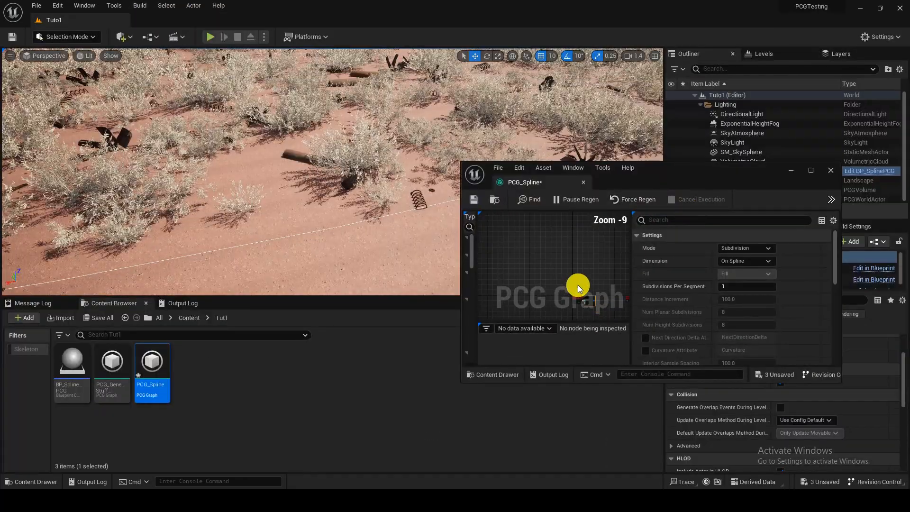
pyautogui.moveTo(578, 285); pyautogui.dragTo(527, 254, button='right')
pyautogui.scroll(3, 527, 254)
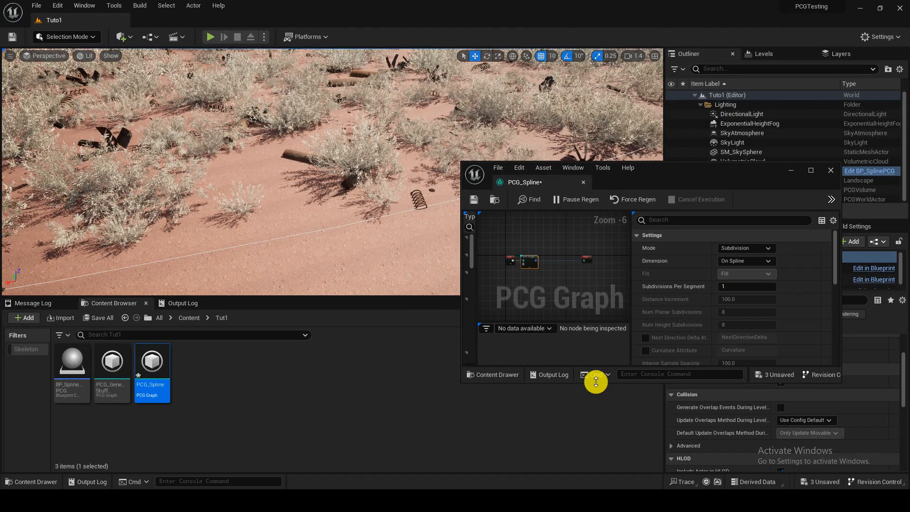
pyautogui.moveTo(596, 381); pyautogui.dragTo(590, 457)
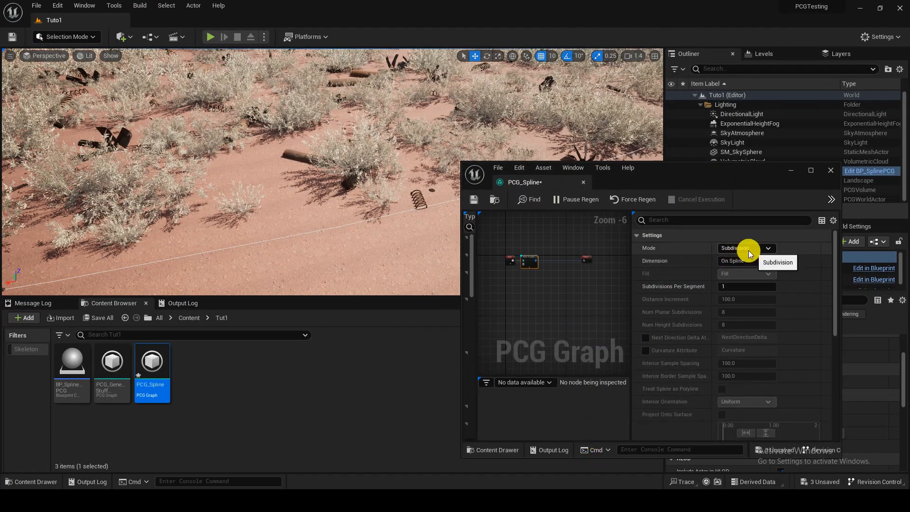
# Step: Set the Spline Sampler's mode to Distance and turn on debug display for the node
pyautogui.moveTo(286, 225); pyautogui.dragTo(286, 226, button='right')
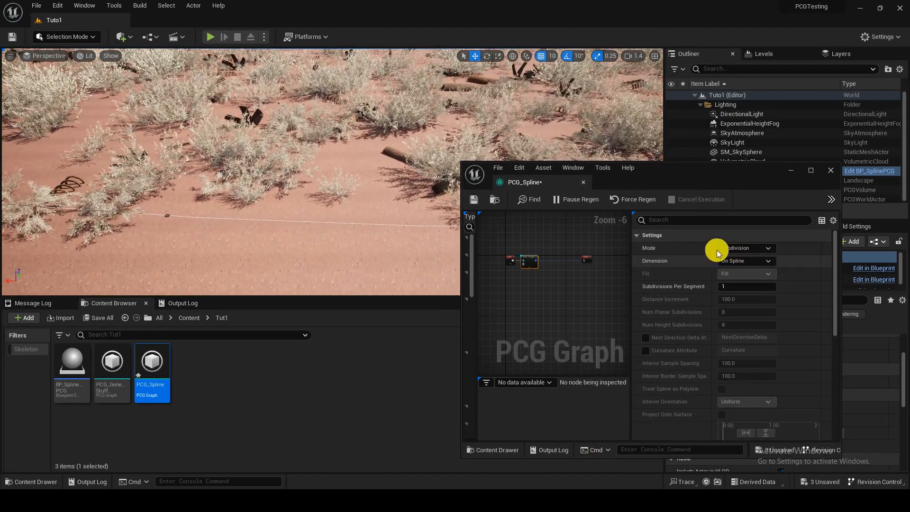
pyautogui.click(745, 248)
pyautogui.click(744, 266)
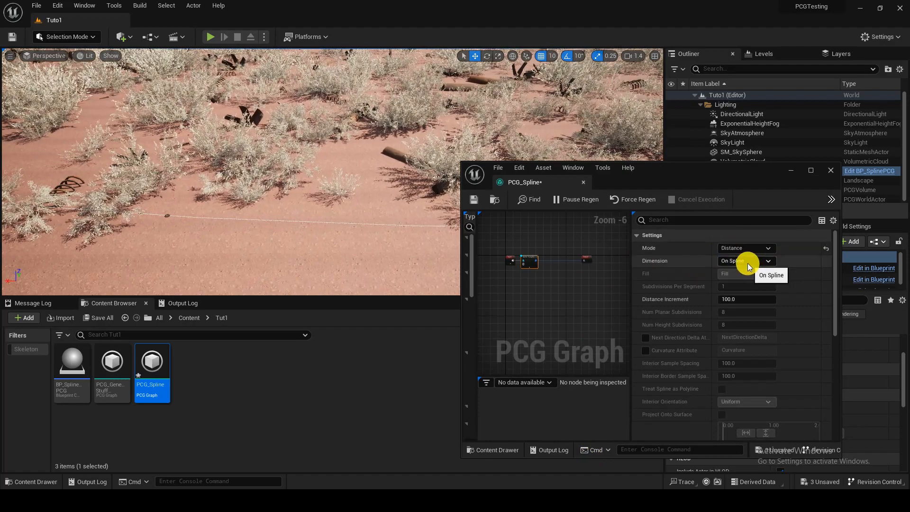
pyautogui.moveTo(360, 213); pyautogui.dragTo(360, 213, button='right')
pyautogui.scroll(3, 541, 282)
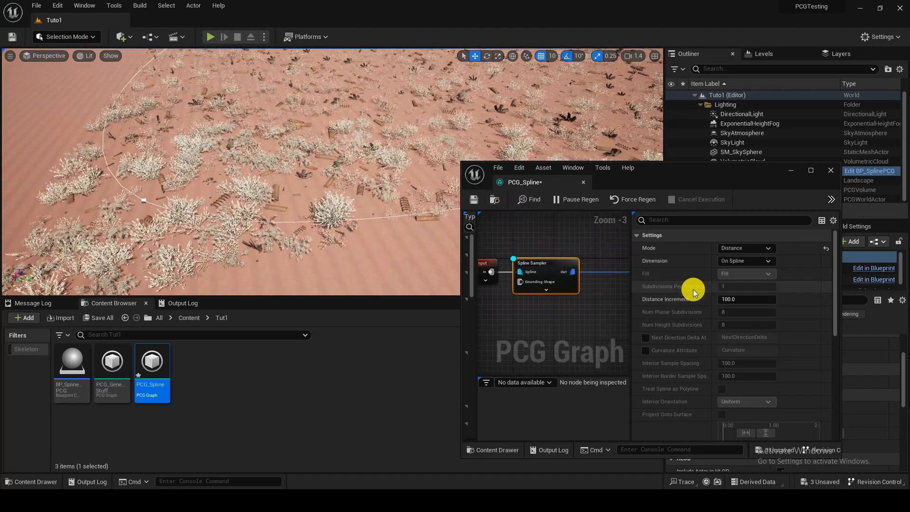
# Step: Set the Spline Sampler's Distance Increment to 10, save the graph, and move its window clear of the level's Details
pyautogui.click(752, 300)
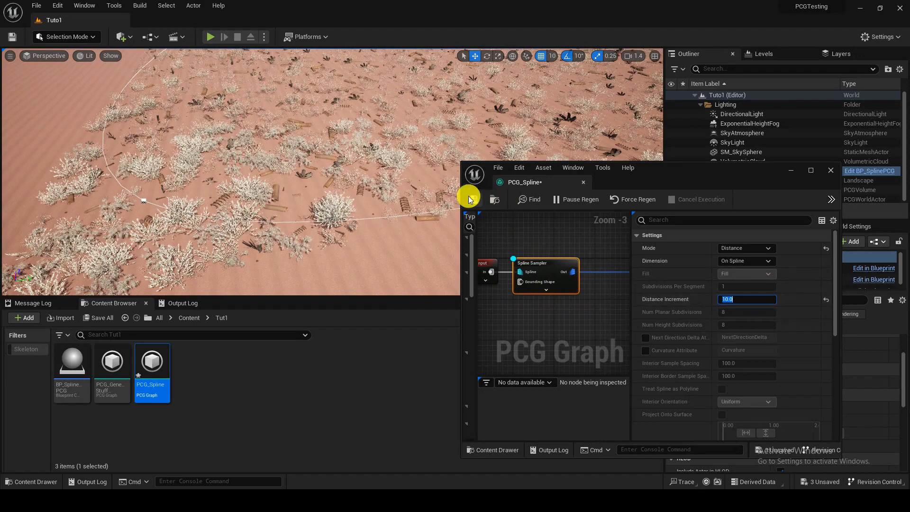
pyautogui.moveTo(703, 185); pyautogui.dragTo(578, 287)
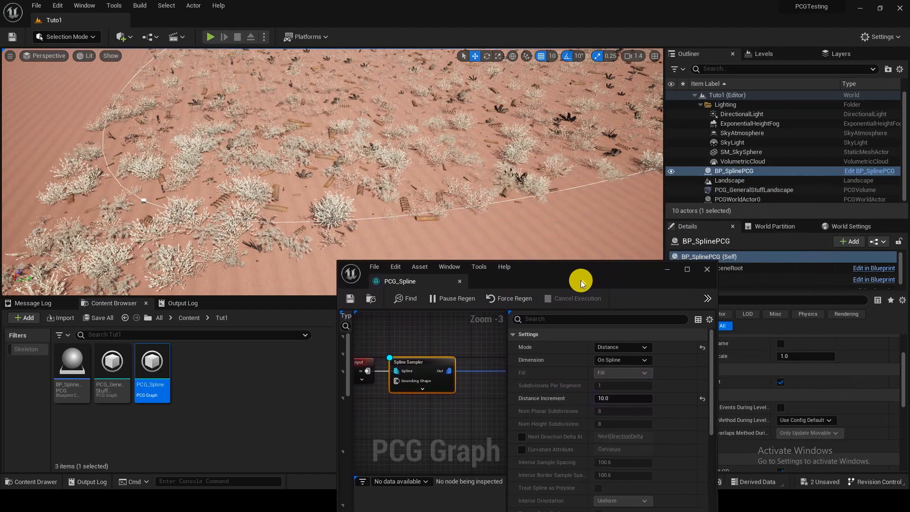
pyautogui.moveTo(630, 273); pyautogui.dragTo(558, 283)
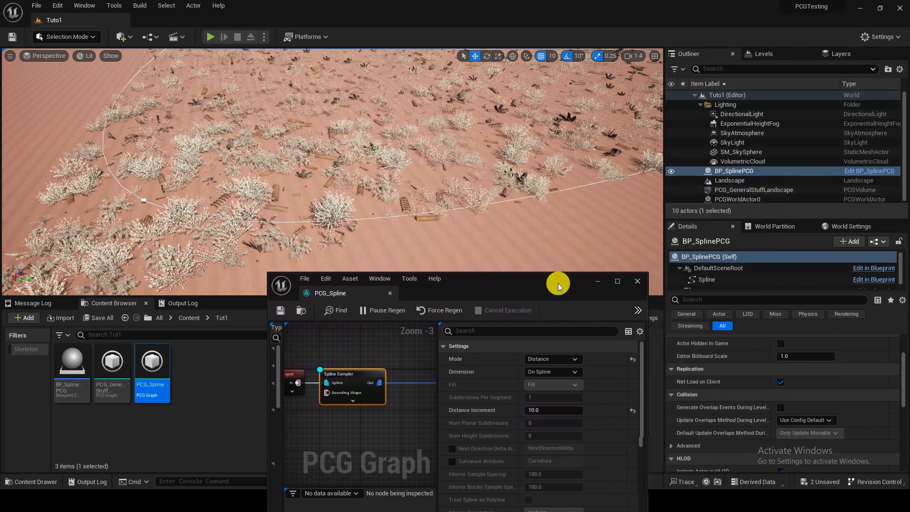
# Step: Examine the settings of the Spline and PCG components on BP_SplinePCG, including the PCG component's graph assignment
pyautogui.click(767, 276)
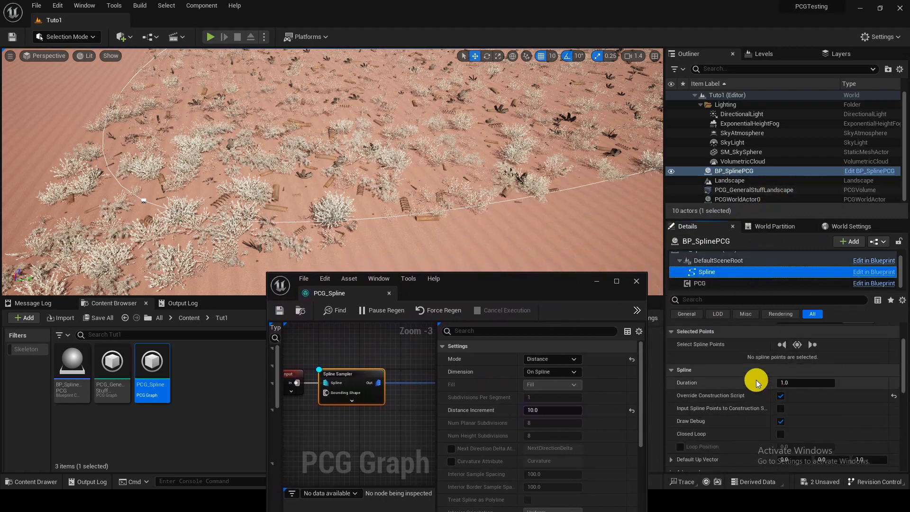
pyautogui.scroll(-4, 755, 380)
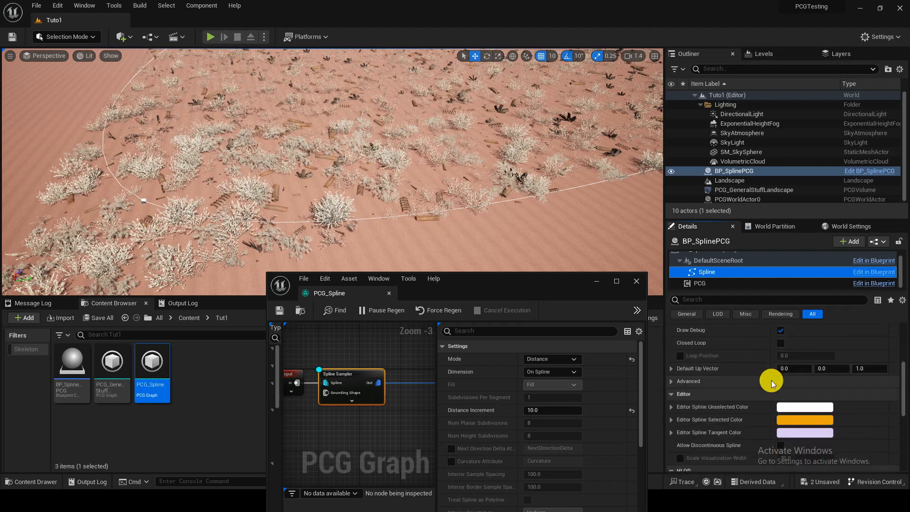
pyautogui.scroll(-1, 771, 380)
pyautogui.click(739, 283)
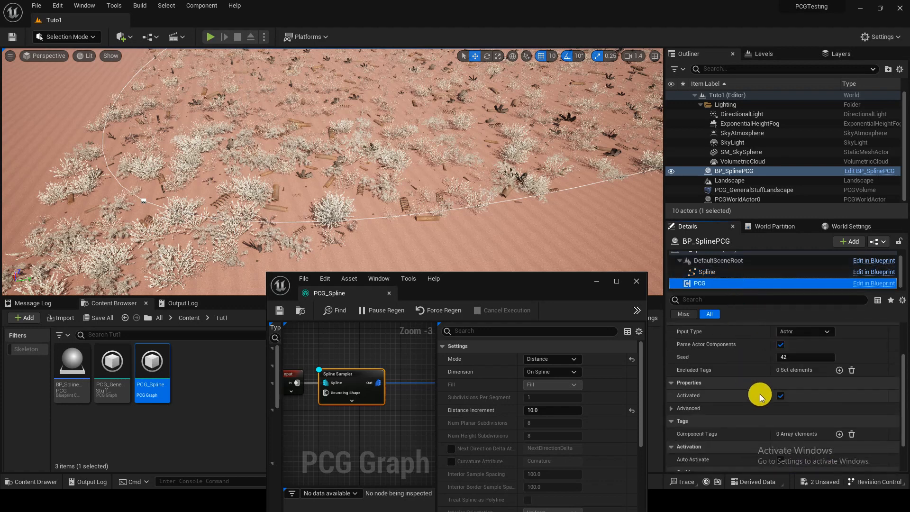
pyautogui.click(803, 342)
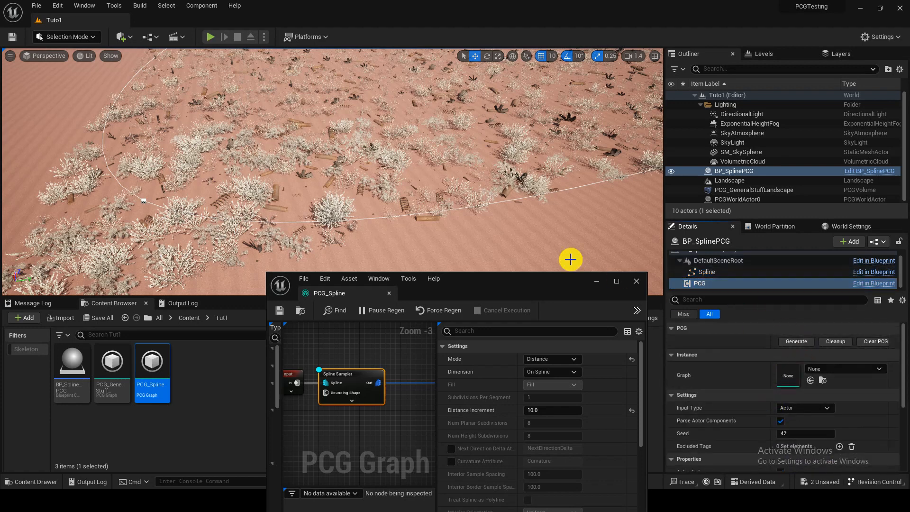
pyautogui.press('w')
pyautogui.moveTo(473, 235); pyautogui.dragTo(474, 235, button='right')
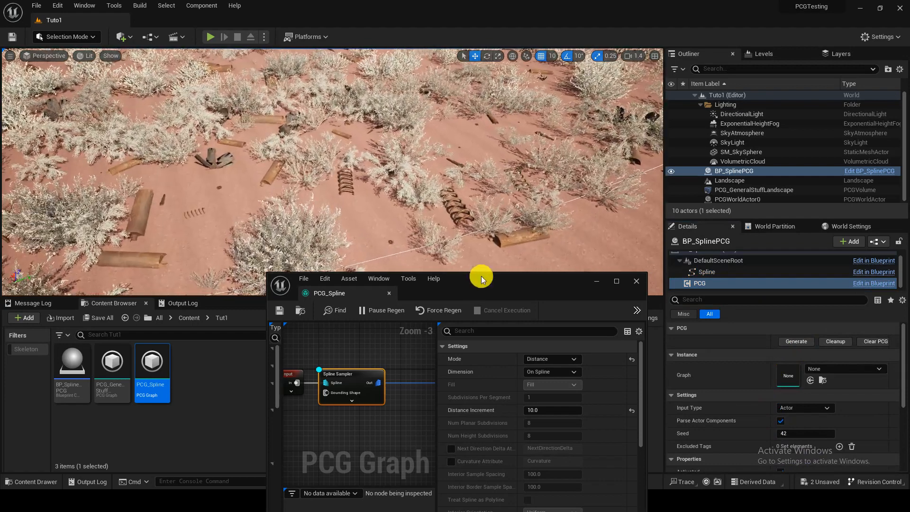
pyautogui.moveTo(482, 275); pyautogui.dragTo(464, 158)
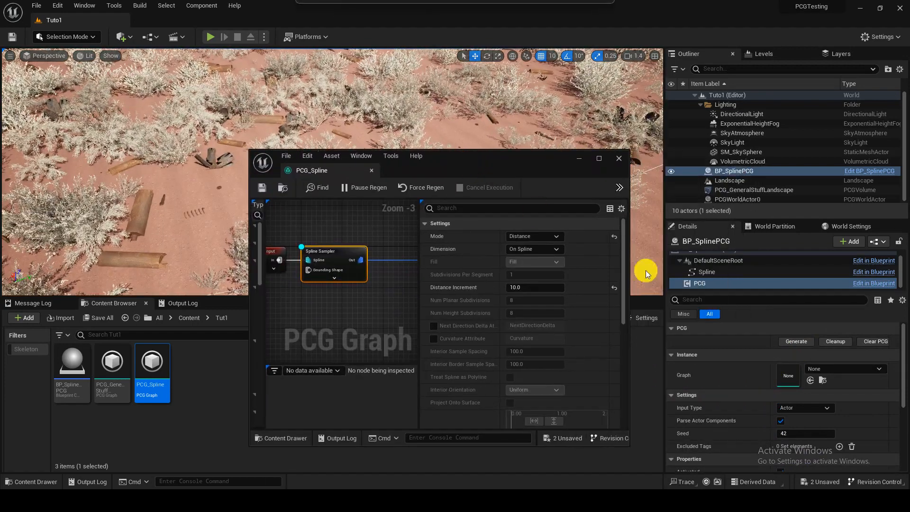
pyautogui.click(752, 383)
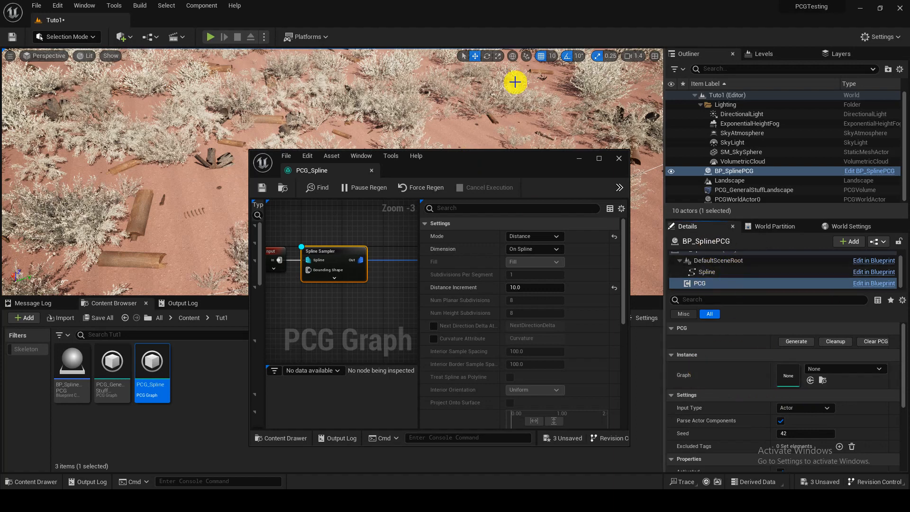
# Step: Open the BP_SplinePCG Blueprint and assign PCG_Spline as the graph of its PCG component
pyautogui.click(858, 170)
pyautogui.click(53, 117)
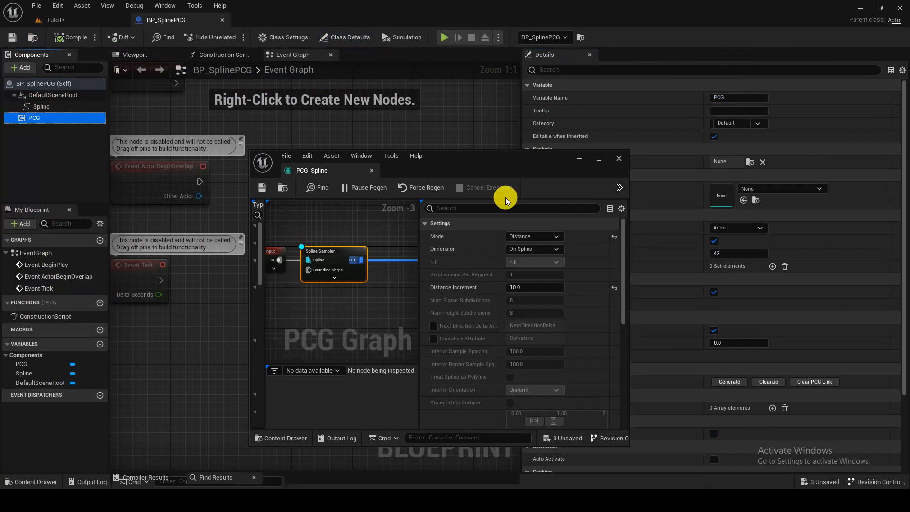
pyautogui.click(760, 189)
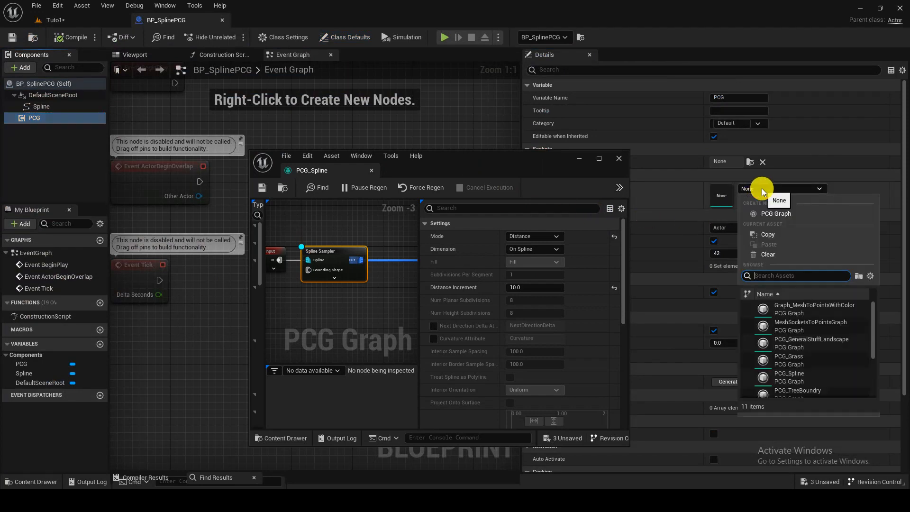
pyautogui.write('pcg_sp')
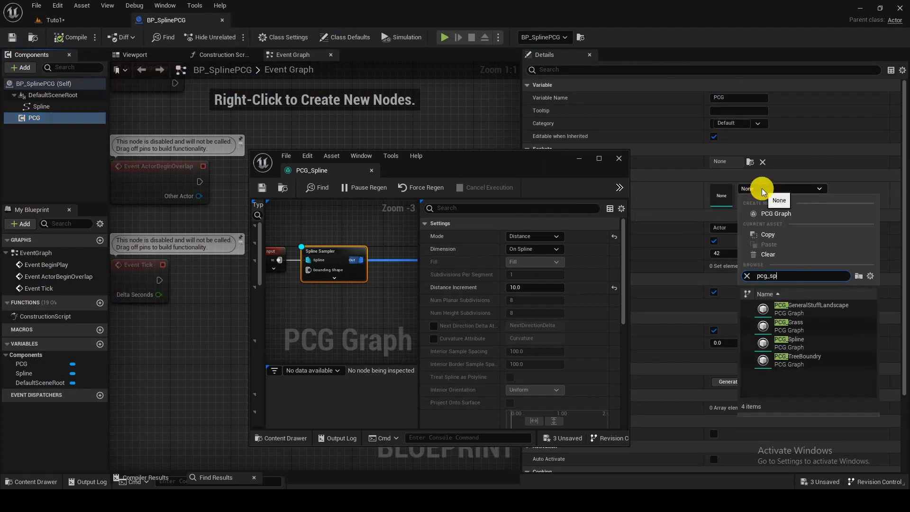
pyautogui.click(787, 309)
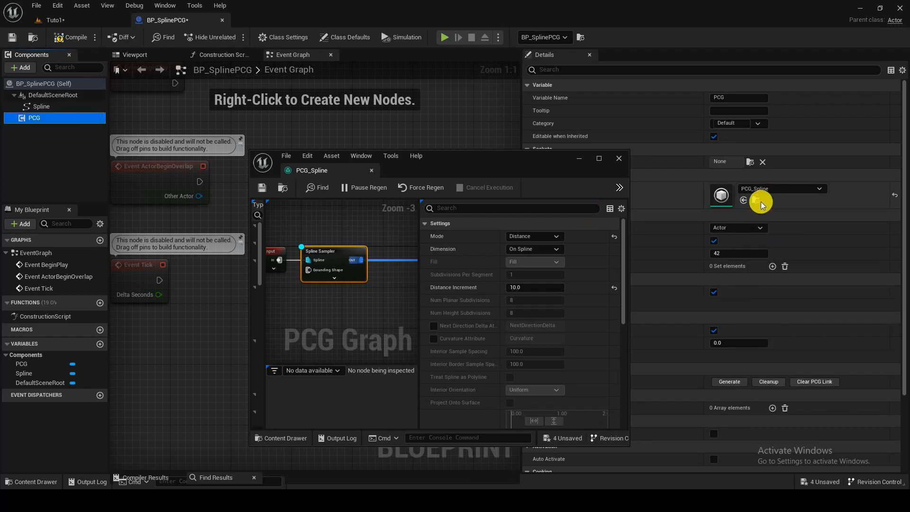
# Step: Compile and save the BP_SplinePCG Blueprint, and return to the Tuto1 level
pyautogui.hotkey('ctrl', 'Tab')
pyautogui.click(168, 20)
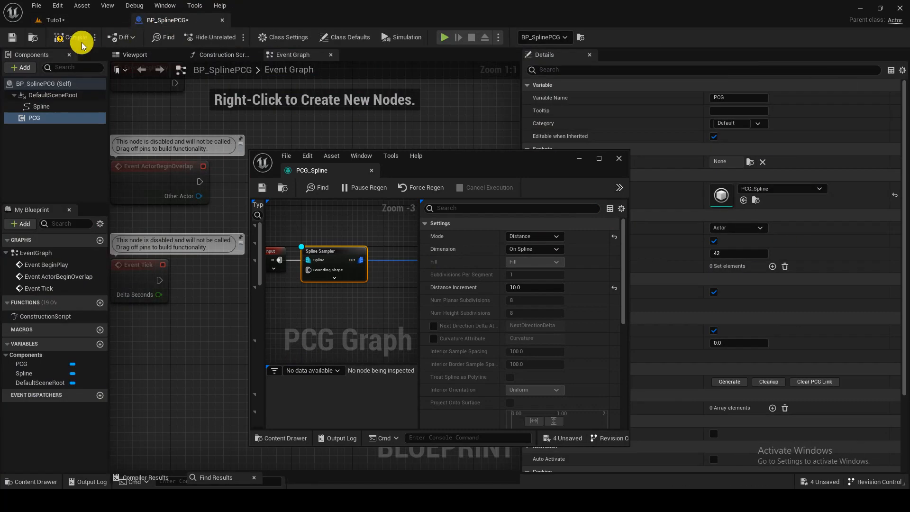
pyautogui.click(80, 40)
pyautogui.click(11, 37)
pyautogui.click(57, 22)
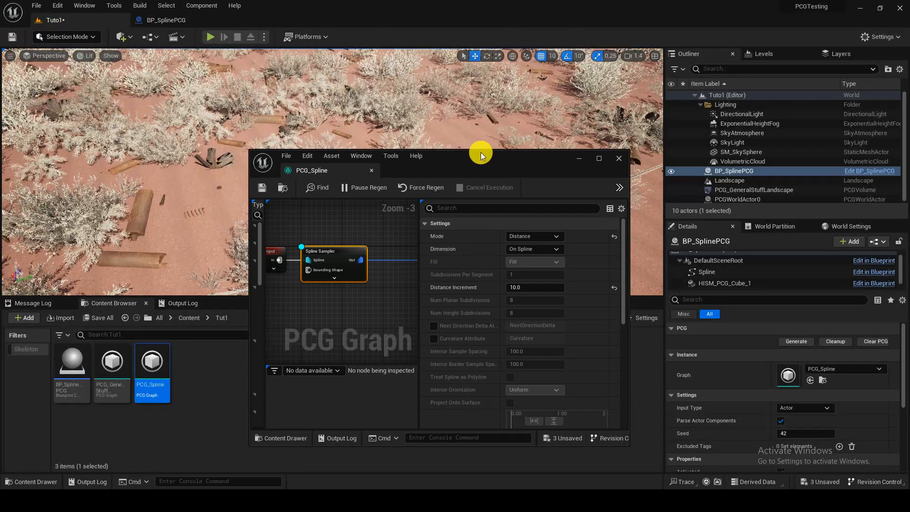
# Step: Move the graph window aside and examine the debug cubes generated along the spline up close
pyautogui.moveTo(480, 154); pyautogui.dragTo(565, 159)
pyautogui.press('w')
pyautogui.moveTo(331, 149); pyautogui.dragTo(327, 182, button='right')
pyautogui.press('s')
pyautogui.scroll(-3, 327, 176)
pyautogui.press('w')
pyautogui.moveTo(263, 149); pyautogui.dragTo(278, 168, button='right')
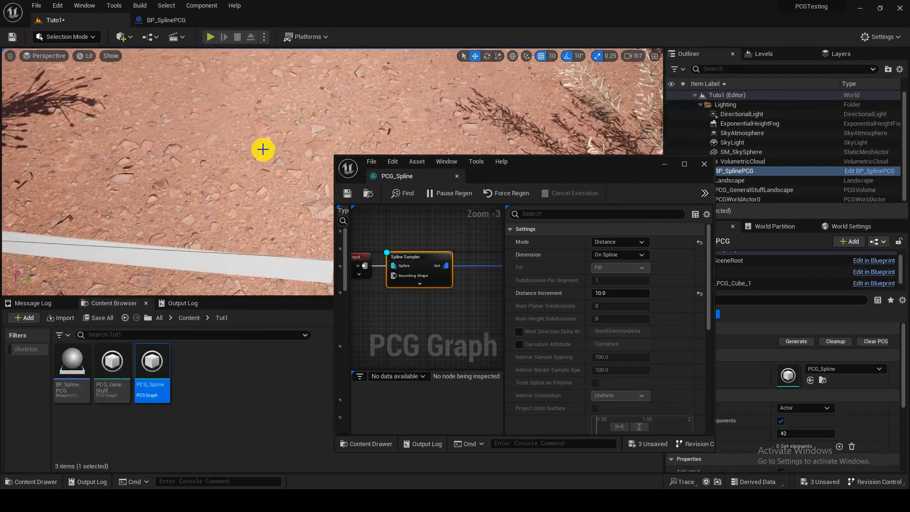
pyautogui.click(272, 266)
pyautogui.press('s')
pyautogui.moveTo(272, 266); pyautogui.dragTo(209, 254, button='right')
pyautogui.press('d')
# Step: Set the Spline Sampler's Distance Increment to 100 and check the cube spacing along the spline
pyautogui.moveTo(281, 260); pyautogui.dragTo(283, 275, button='right')
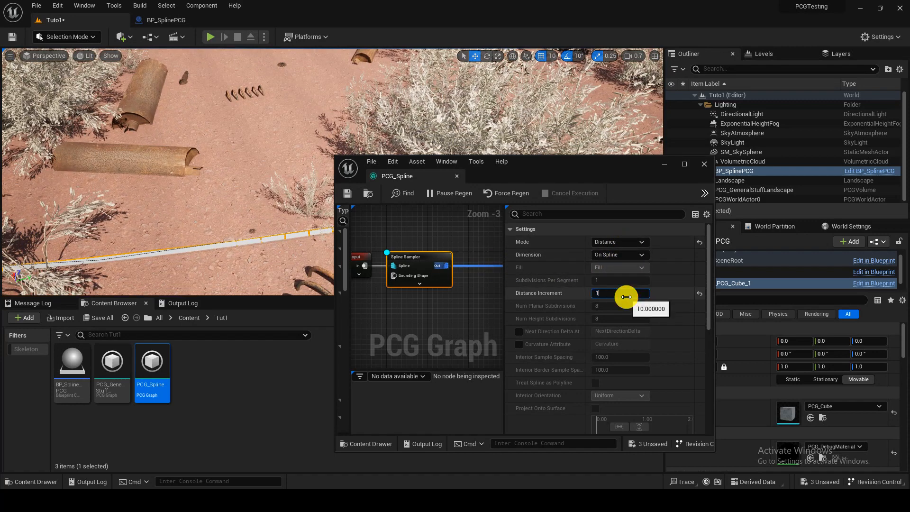
pyautogui.moveTo(357, 214); pyautogui.dragTo(415, 230, button='right')
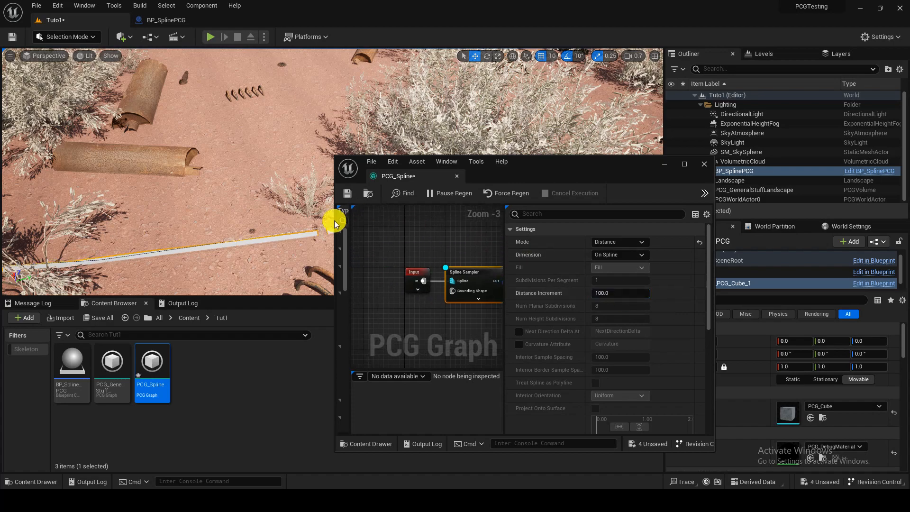
pyautogui.moveTo(192, 199); pyautogui.dragTo(284, 194, button='right')
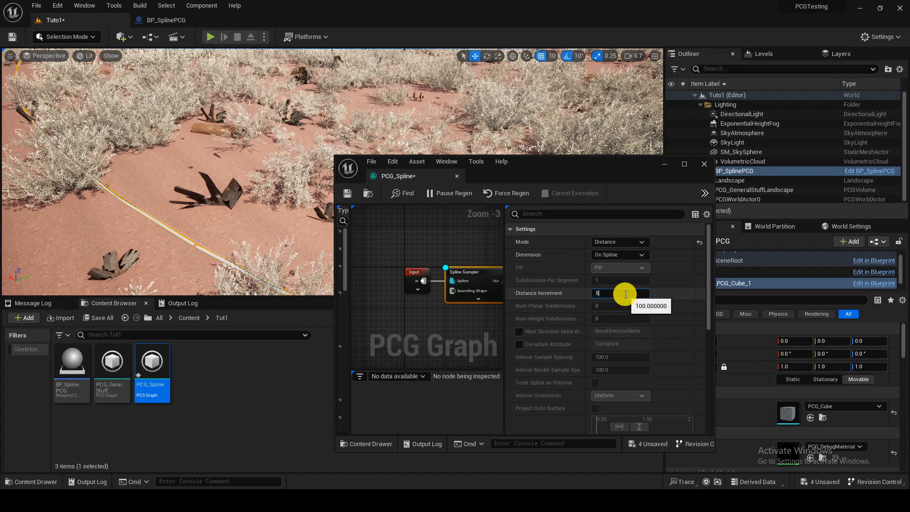
# Step: Set the Spline Sampler's Distance Increment to 500 and check the spacing around the whole spline outline
pyautogui.press('Return')
pyautogui.moveTo(427, 251); pyautogui.dragTo(410, 258, button='right')
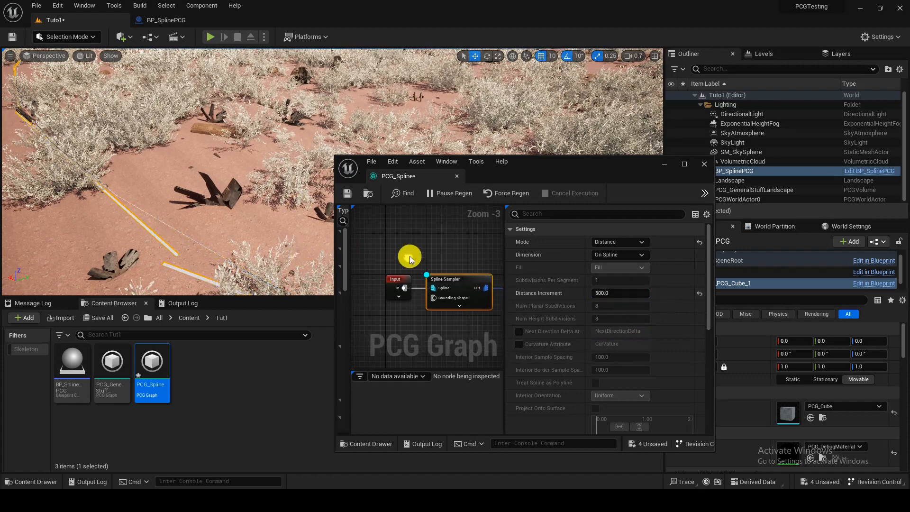
pyautogui.moveTo(289, 189); pyautogui.dragTo(283, 197, button='right')
pyautogui.scroll(-3, 466, 263)
pyautogui.scroll(-1, 447, 286)
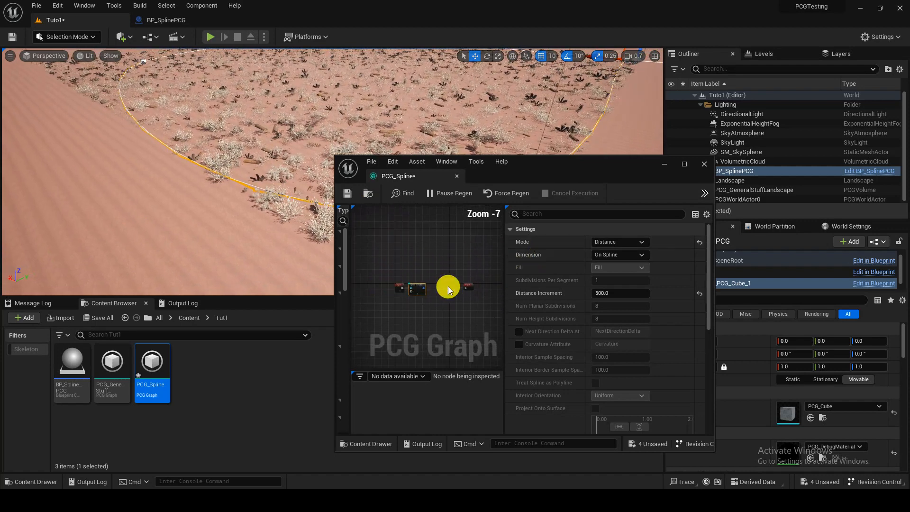
# Step: Move the Output node further from the Spline Sampler and widen the node graph area
pyautogui.scroll(1, 475, 290)
pyautogui.scroll(1, 475, 290)
pyautogui.moveTo(465, 282); pyautogui.dragTo(501, 284)
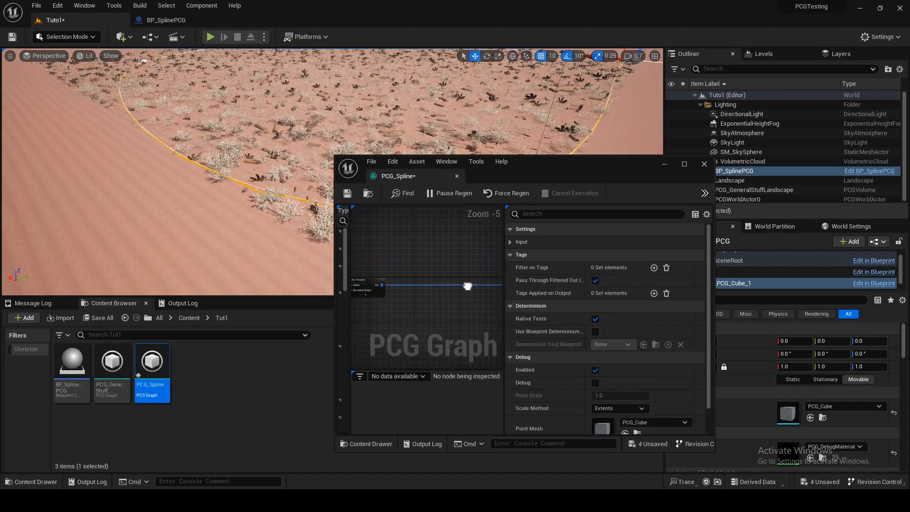
pyautogui.moveTo(467, 285); pyautogui.dragTo(422, 278, button='right')
pyautogui.scroll(1, 418, 278)
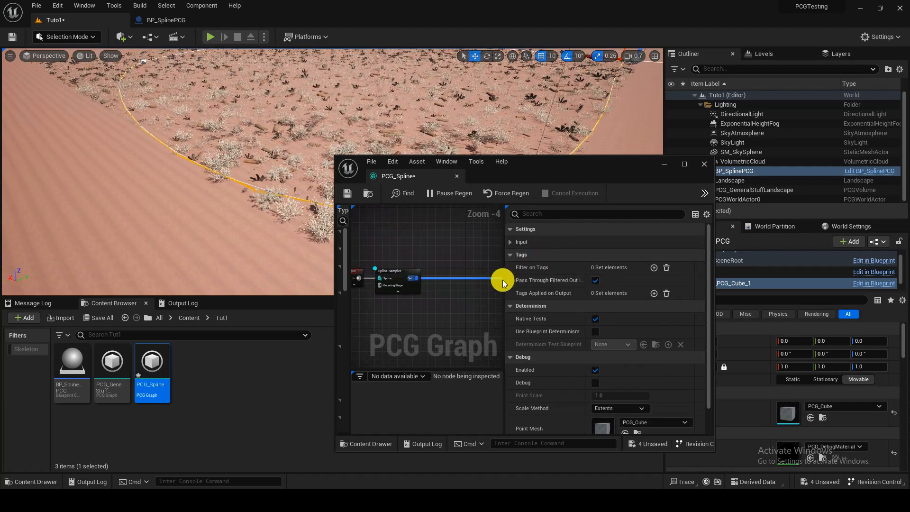
pyautogui.moveTo(502, 283); pyautogui.dragTo(603, 280)
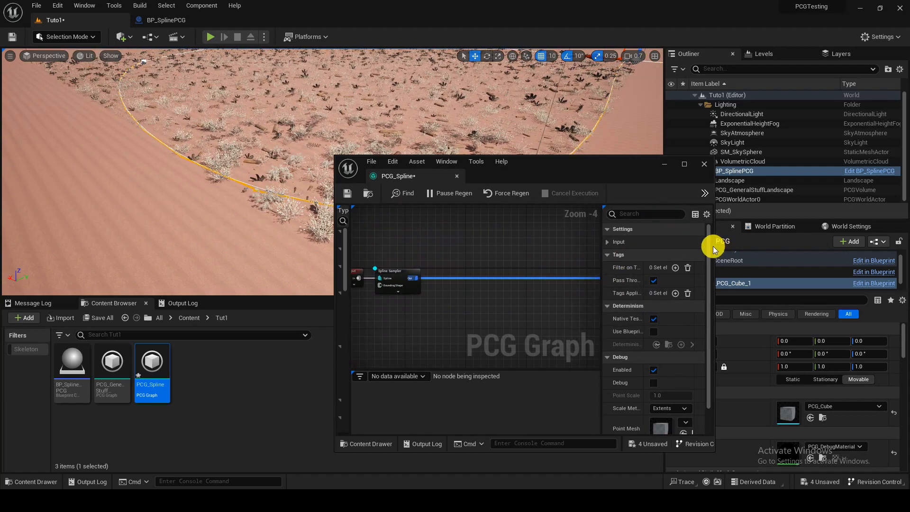
# Step: Widen the graph window, add a Transform Points node after the Spline Sampler, and remove the direct link to the Output node
pyautogui.moveTo(714, 250); pyautogui.dragTo(836, 246)
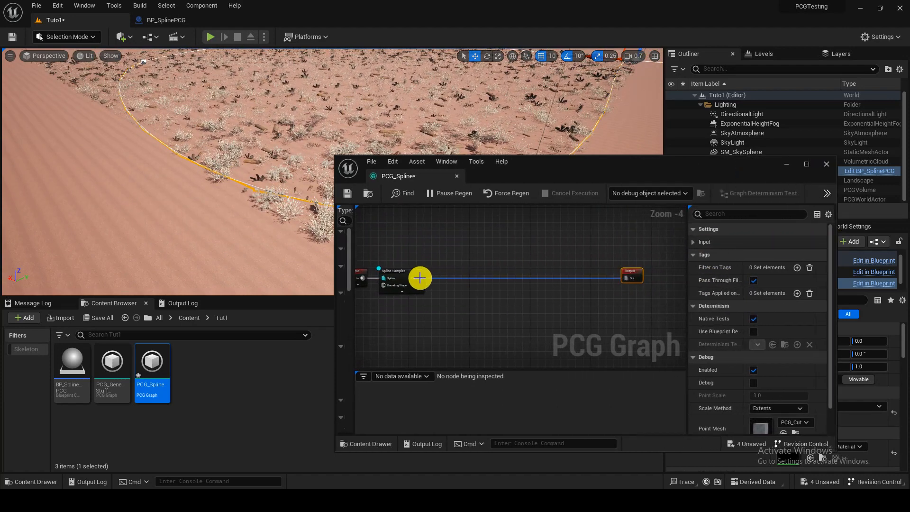
pyautogui.moveTo(420, 278); pyautogui.dragTo(440, 281)
pyautogui.write('tra')
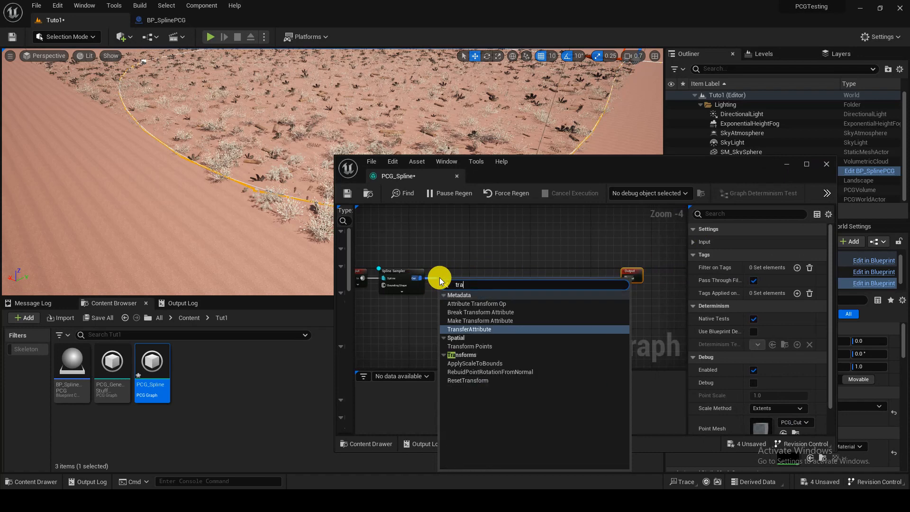
pyautogui.click(469, 346)
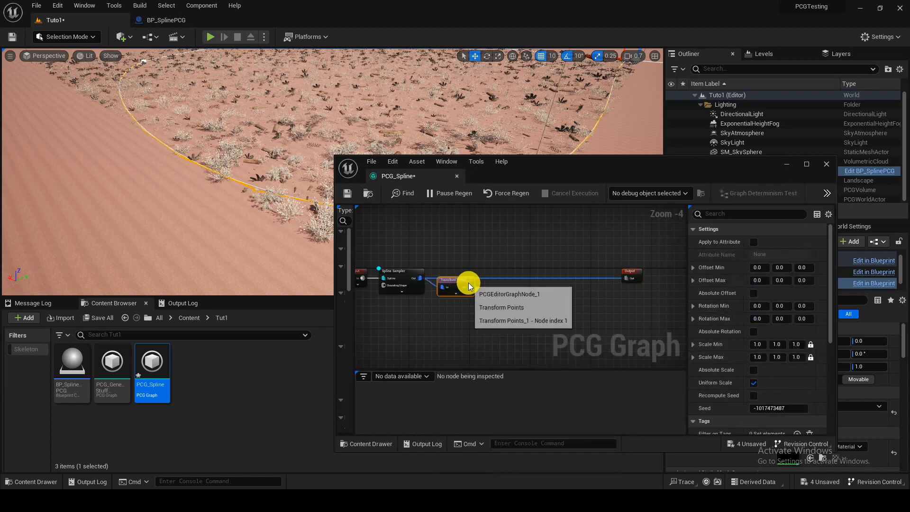
pyautogui.keyDown('alt'); pyautogui.click(488, 279); pyautogui.keyUp('alt')
# Step: Add a Static Mesh Spawner after Transform Points, connect it to the Output node and space the nodes out
pyautogui.moveTo(469, 287); pyautogui.dragTo(492, 288)
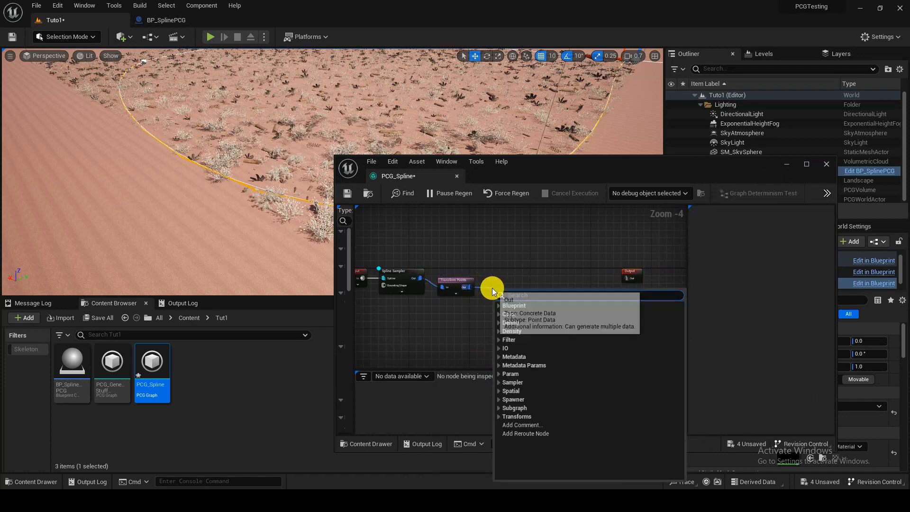
pyautogui.write('spaw')
pyautogui.press('Down')
pyautogui.press('Return')
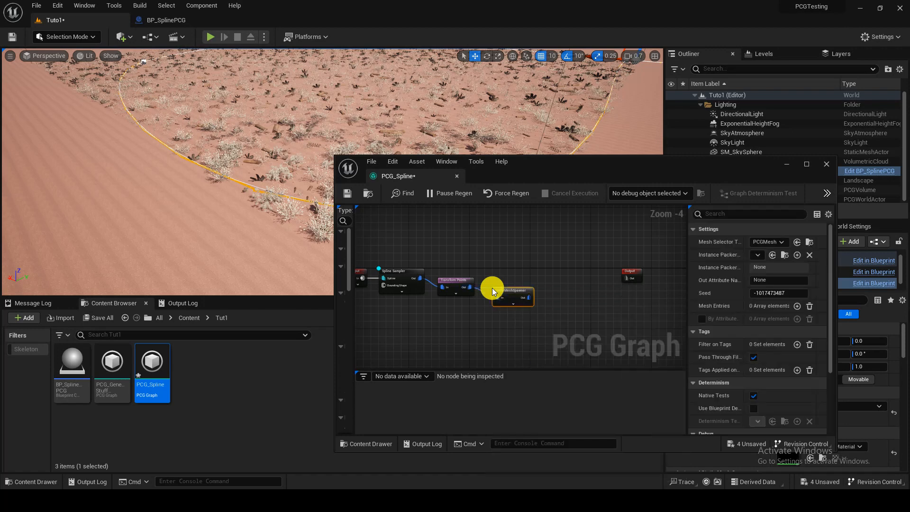
pyautogui.moveTo(529, 297); pyautogui.dragTo(633, 280)
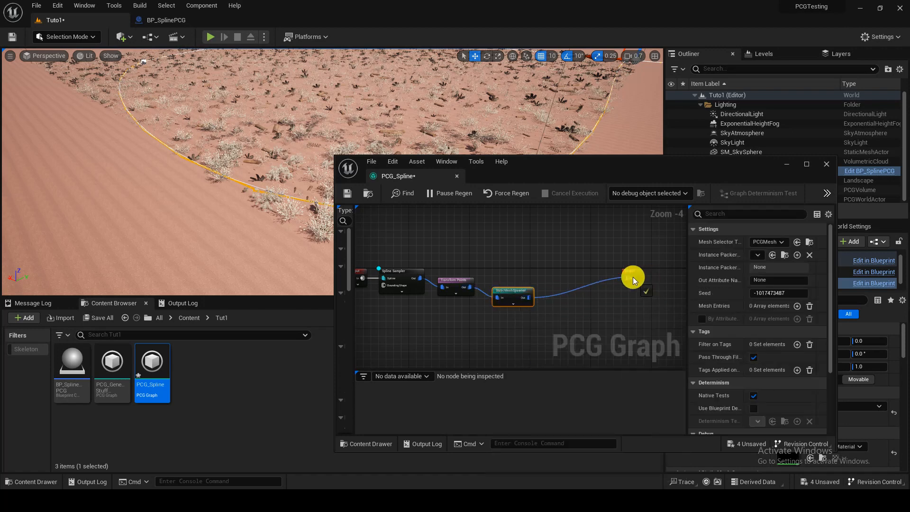
pyautogui.moveTo(509, 296); pyautogui.dragTo(542, 286)
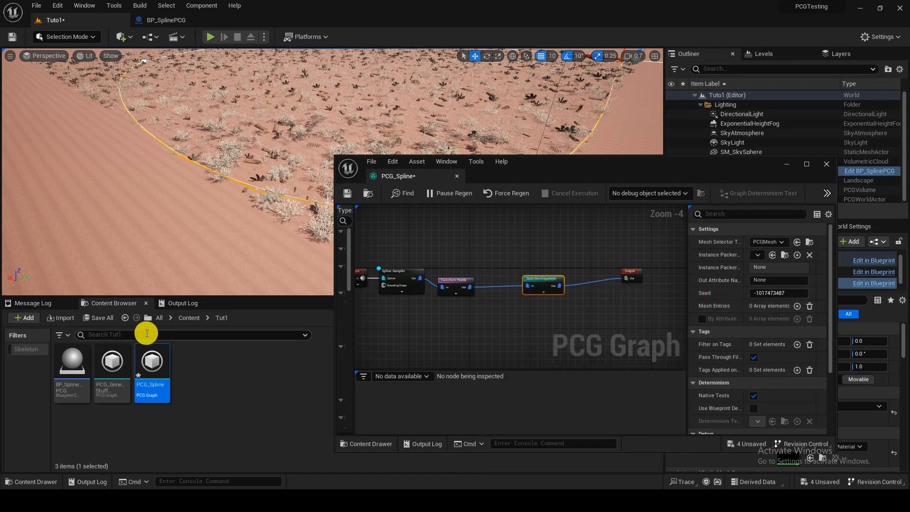
# Step: Find the Forest_Rock_Formation static mesh in the Megascans 3D_Assets content and select it
pyautogui.click(183, 318)
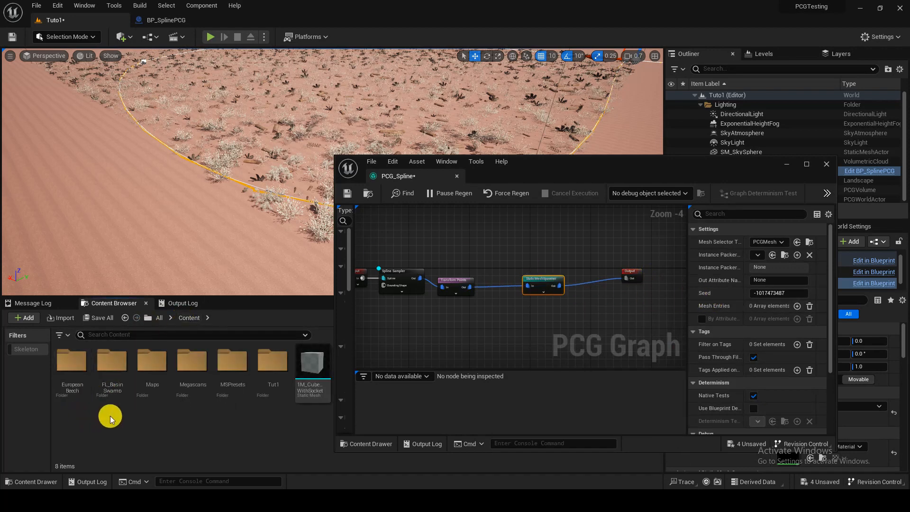
pyautogui.click(188, 387)
pyautogui.doubleClick(188, 387)
pyautogui.doubleClick(77, 397)
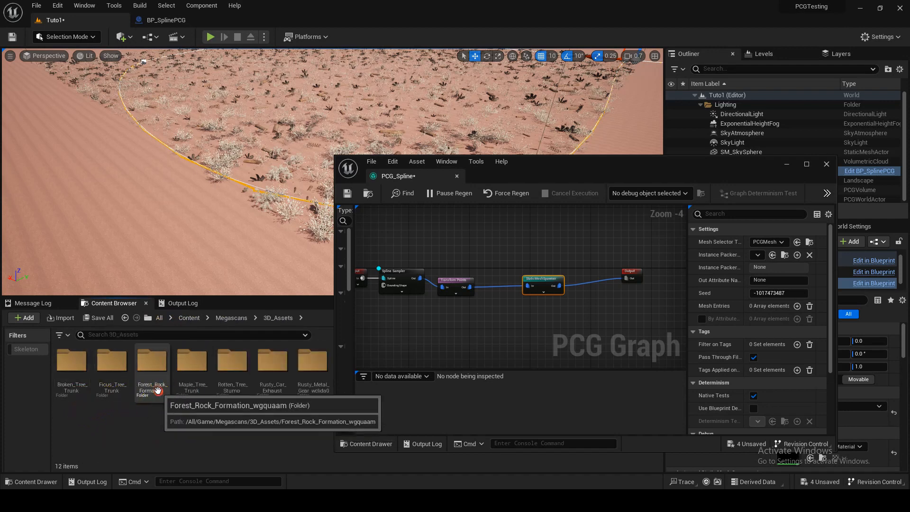
pyautogui.doubleClick(153, 392)
pyautogui.click(127, 395)
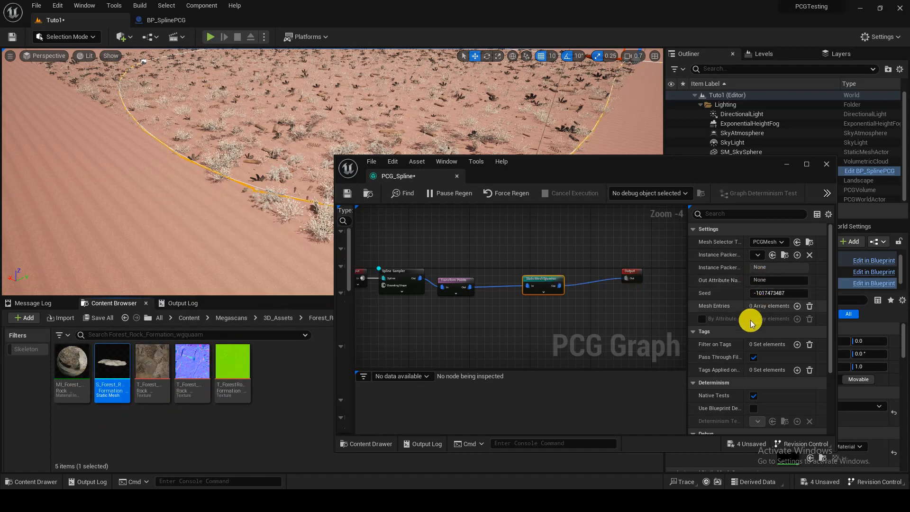
# Step: Add a mesh entry to the Static Mesh Spawner, assign the selected forest rock mesh, and dismiss the GPU crash error
pyautogui.click(797, 307)
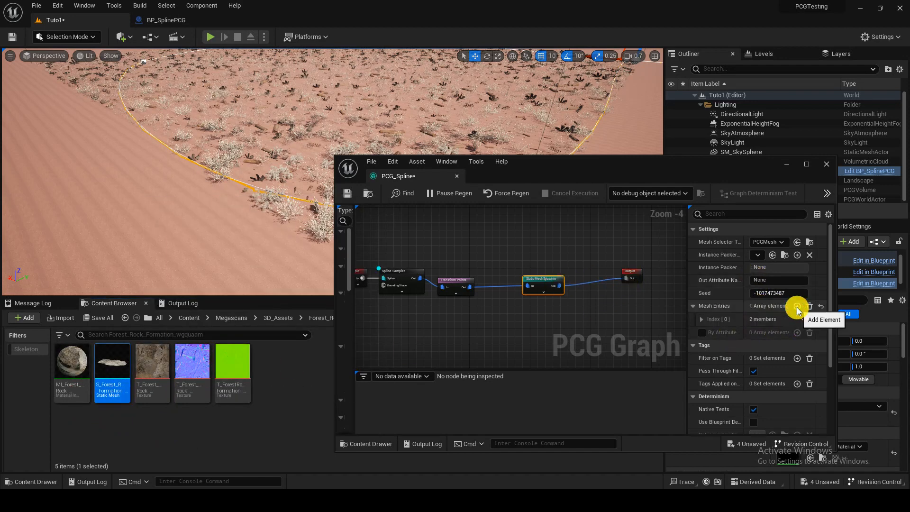
pyautogui.click(716, 319)
pyautogui.click(719, 331)
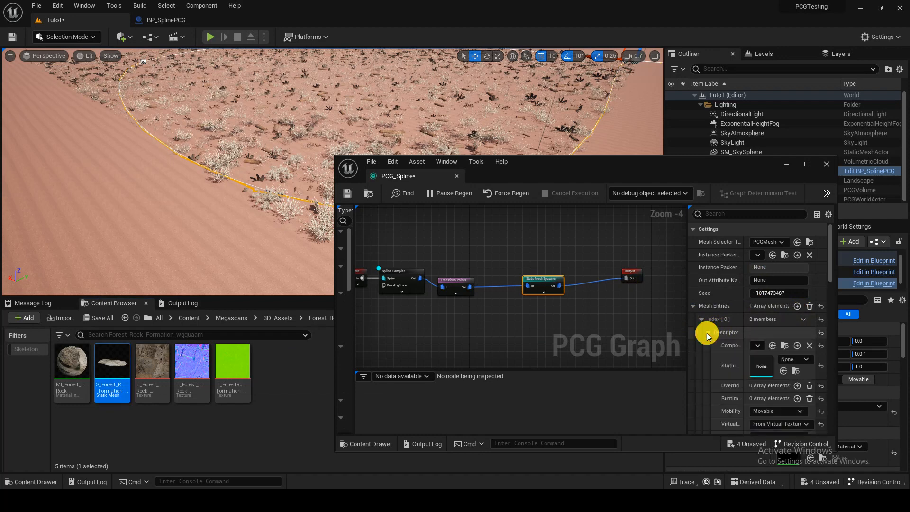
pyautogui.click(784, 371)
pyautogui.moveTo(294, 159); pyautogui.dragTo(314, 152, button='right')
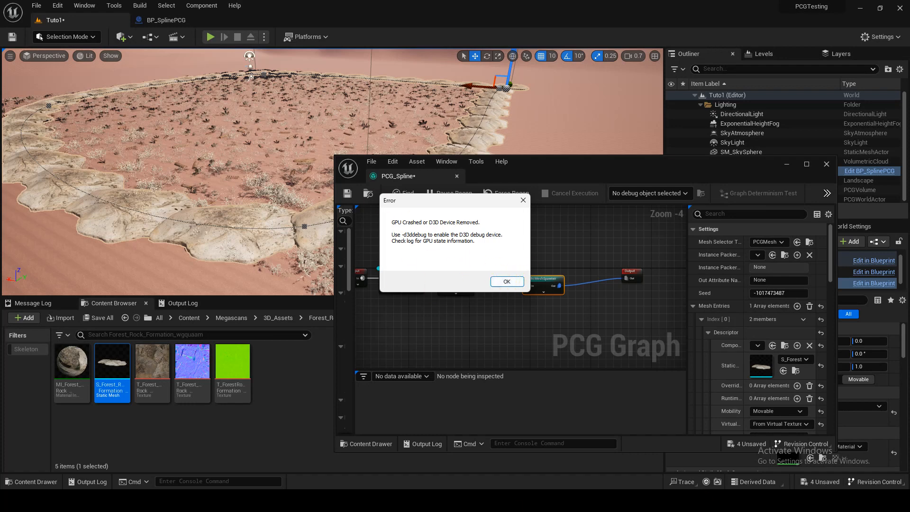
pyautogui.click(512, 281)
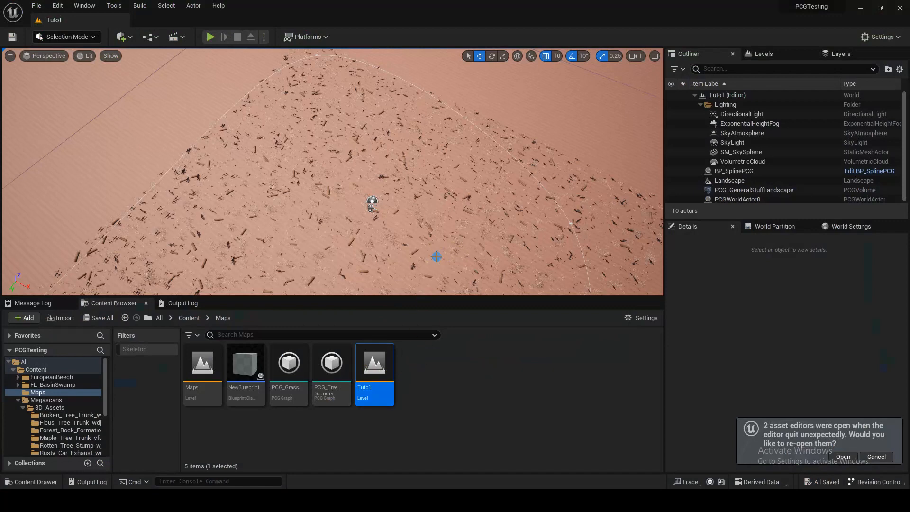
# Step: Select the PCG component of BP_SplinePCG in the reopened level and open its PCG_Spline graph docked in the main window
pyautogui.moveTo(436, 256); pyautogui.dragTo(401, 210, button='right')
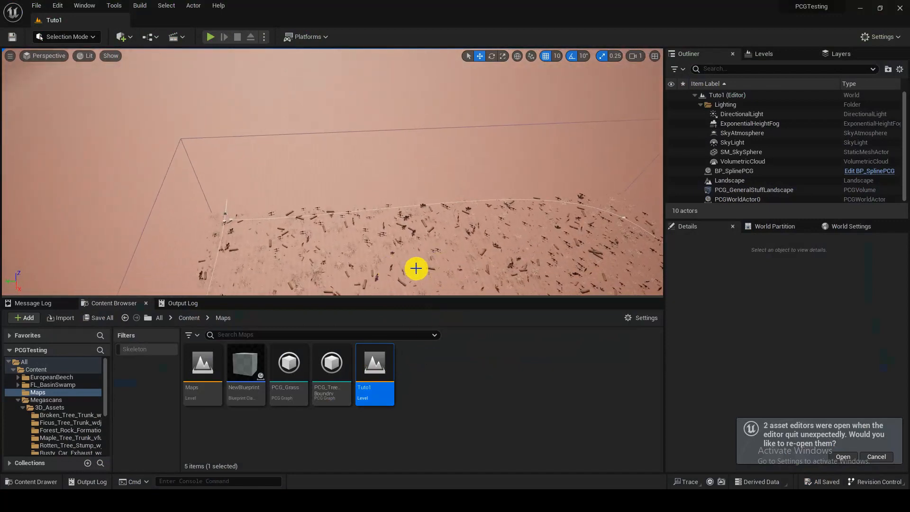
pyautogui.click(761, 190)
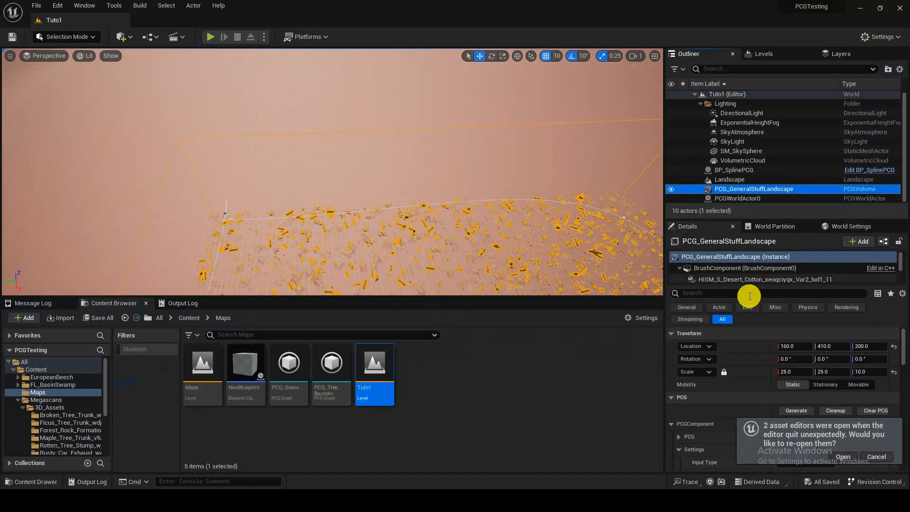
pyautogui.click(772, 173)
pyautogui.scroll(3, 757, 334)
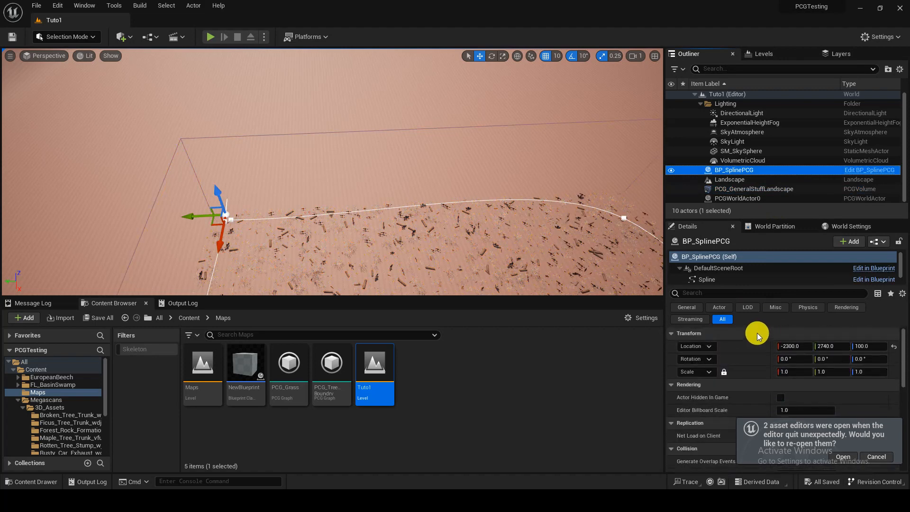
pyautogui.scroll(-1, 721, 280)
pyautogui.click(722, 277)
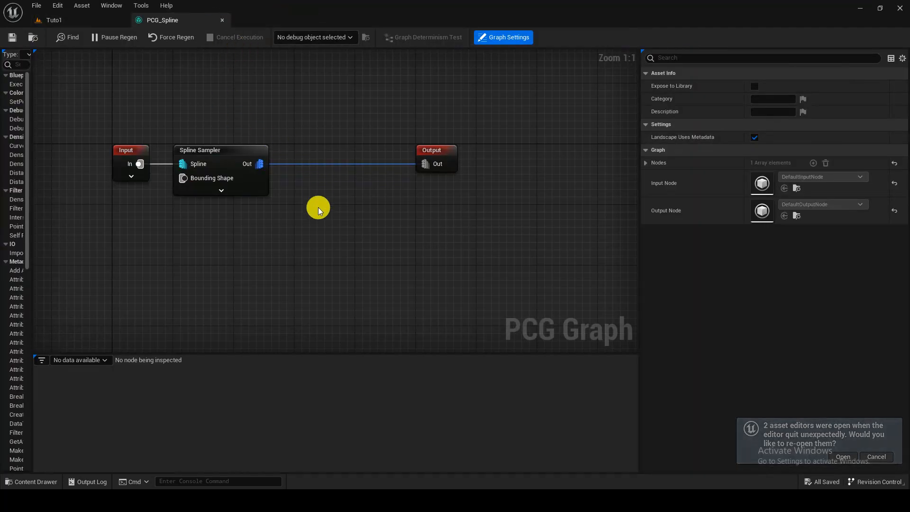
pyautogui.moveTo(318, 207); pyautogui.dragTo(414, 224, button='right')
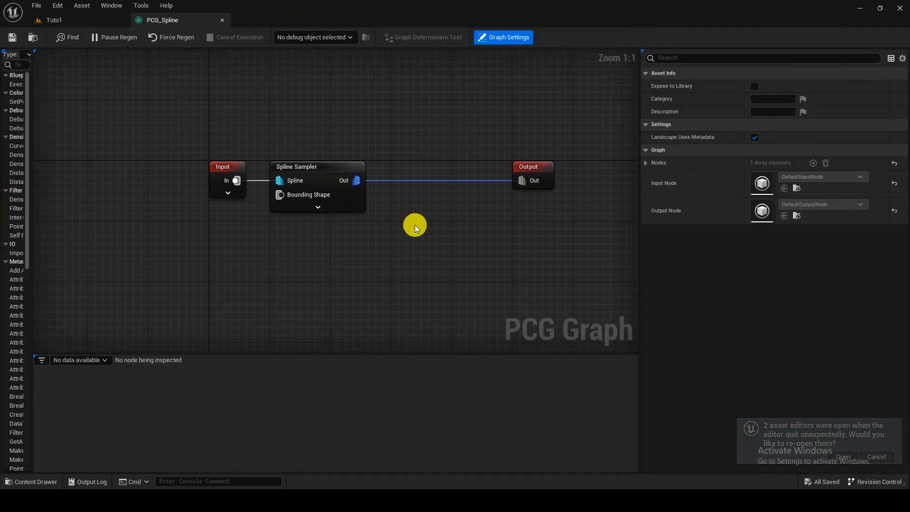
# Step: Move the Output node further from the Spline Sampler and add a Transform Points node fed by the sampler's output
pyautogui.scroll(-1, 414, 224)
pyautogui.moveTo(411, 166); pyautogui.dragTo(300, 179, button='right')
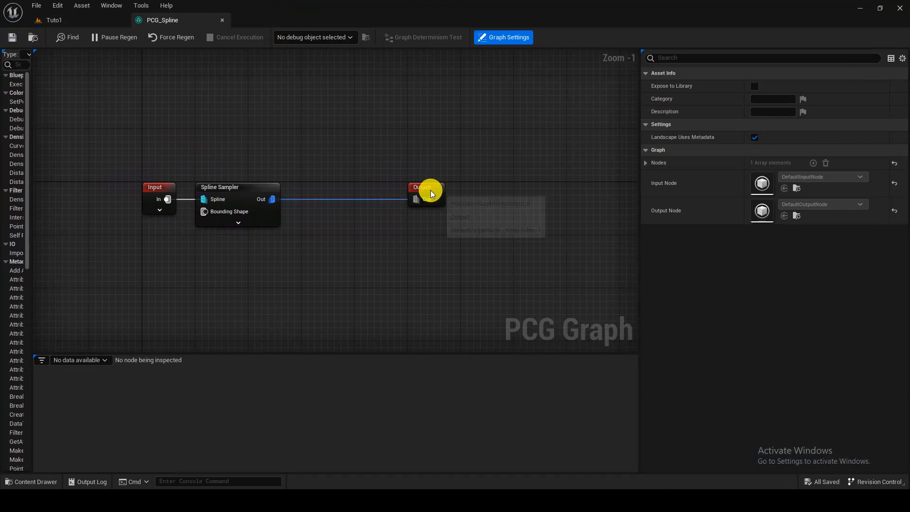
pyautogui.moveTo(430, 190); pyautogui.dragTo(630, 187)
pyautogui.click(445, 212)
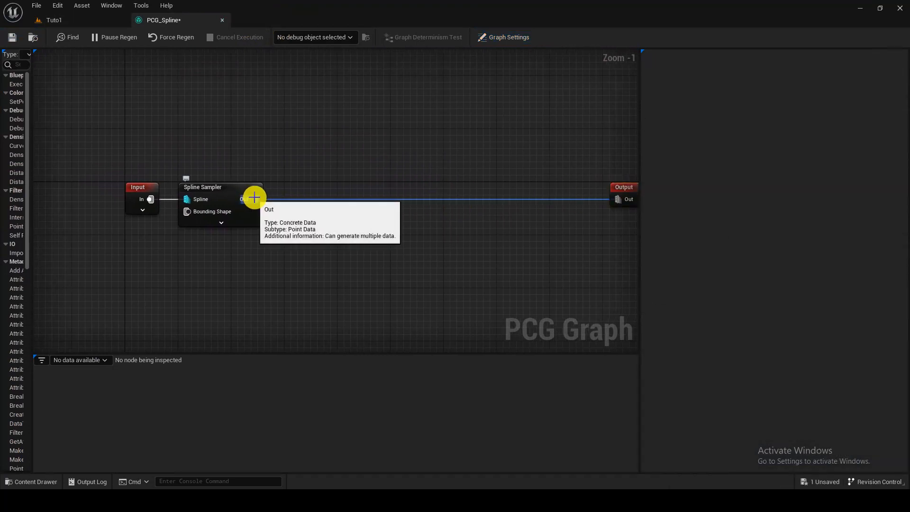
pyautogui.moveTo(255, 199); pyautogui.dragTo(305, 202)
pyautogui.write('tra')
pyautogui.click(356, 275)
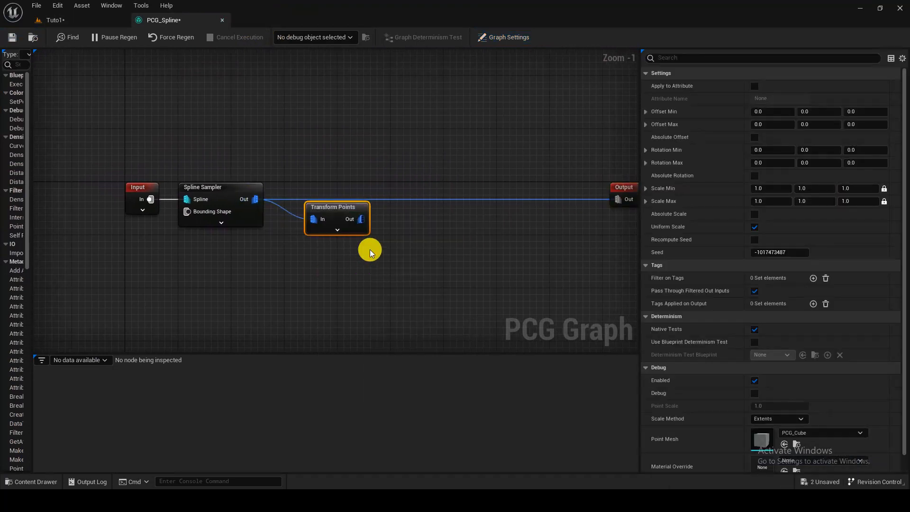
# Step: Add a Static Mesh Spawner after Transform Points, connect it to Output, and remove the direct link from the Spline Sampler
pyautogui.moveTo(361, 219); pyautogui.dragTo(411, 229)
pyautogui.write('spawn')
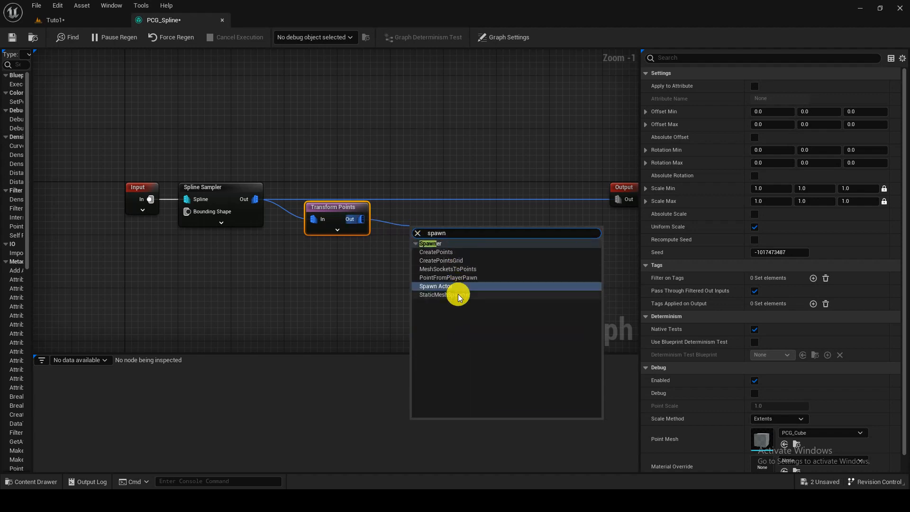
pyautogui.click(457, 295)
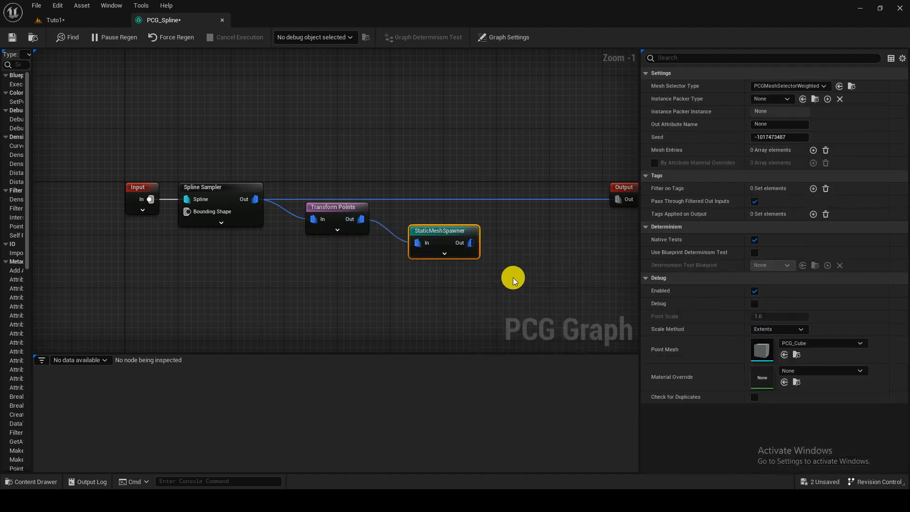
pyautogui.moveTo(471, 243); pyautogui.dragTo(616, 199)
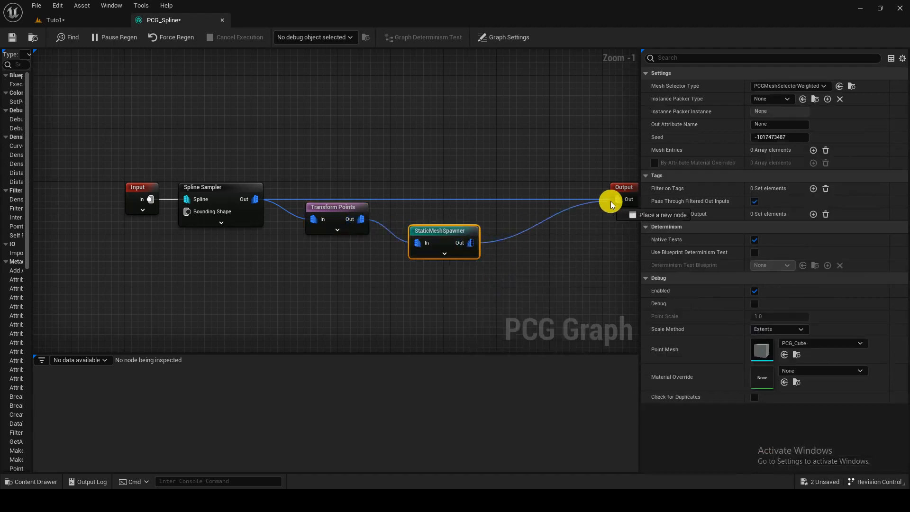
pyautogui.click(531, 202)
pyautogui.keyDown('alt'); pyautogui.click(530, 201); pyautogui.keyUp('alt')
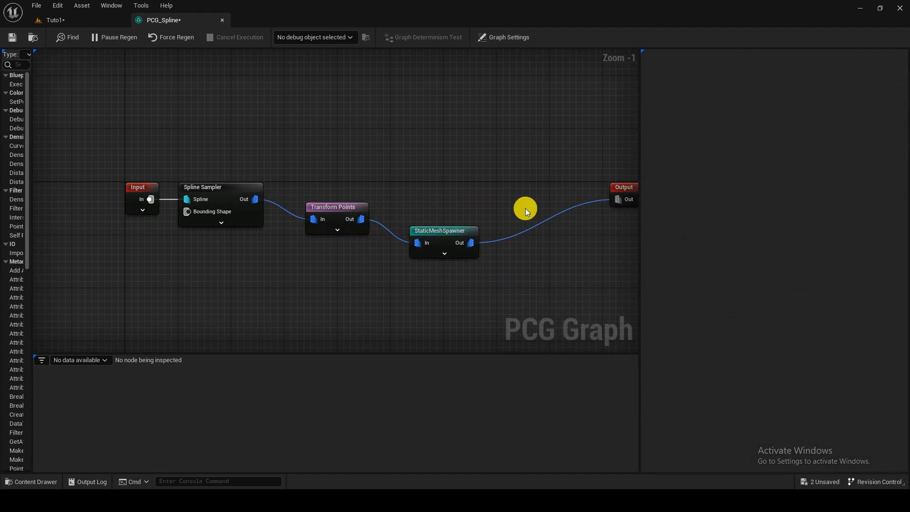
# Step: Add one mesh entry to the Static Mesh Spawner and expand its descriptor settings
pyautogui.click(462, 234)
pyautogui.click(812, 150)
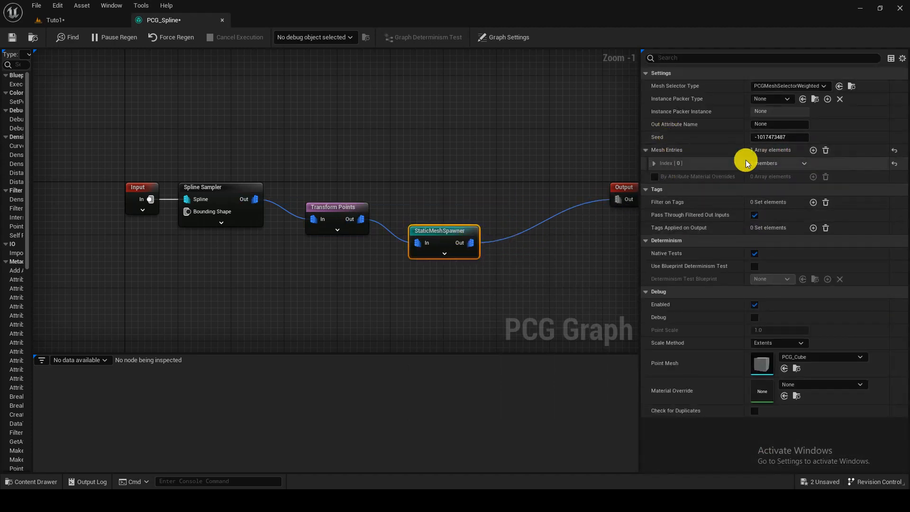
pyautogui.click(661, 176)
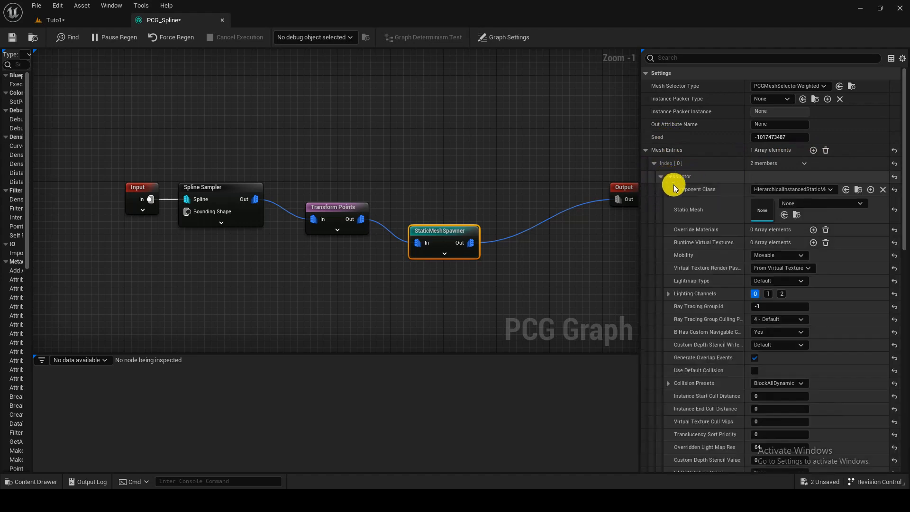
# Step: Assign the static mesh from the Megascans Forest_Rock_Formation folder to the mesh entry and save the graph
pyautogui.hotkey('ctrl', 'space')
pyautogui.click(192, 318)
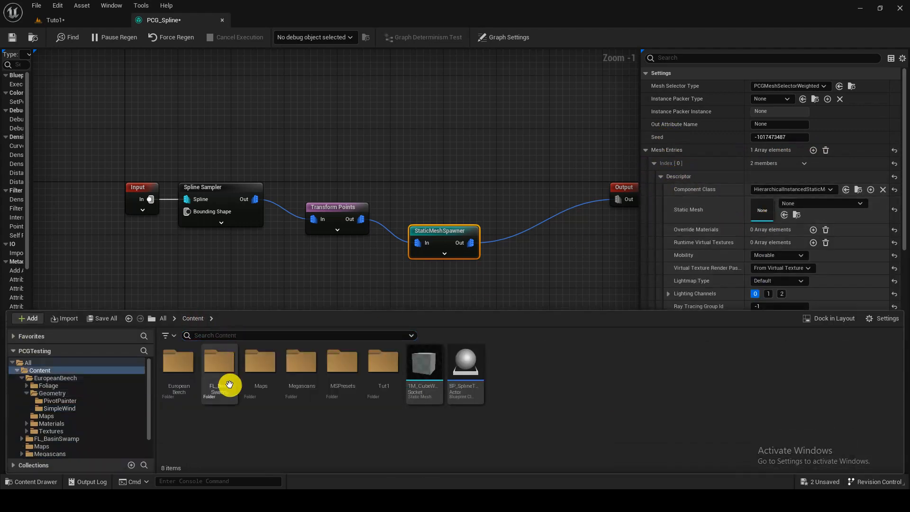
pyautogui.doubleClick(304, 390)
pyautogui.doubleClick(195, 393)
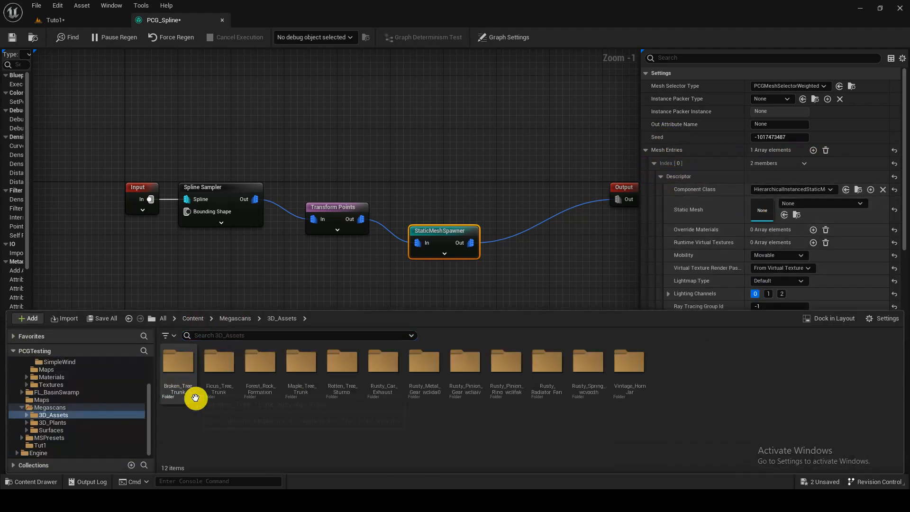
pyautogui.click(265, 402)
pyautogui.doubleClick(278, 394)
pyautogui.moveTo(220, 386); pyautogui.dragTo(777, 213)
pyautogui.click(13, 36)
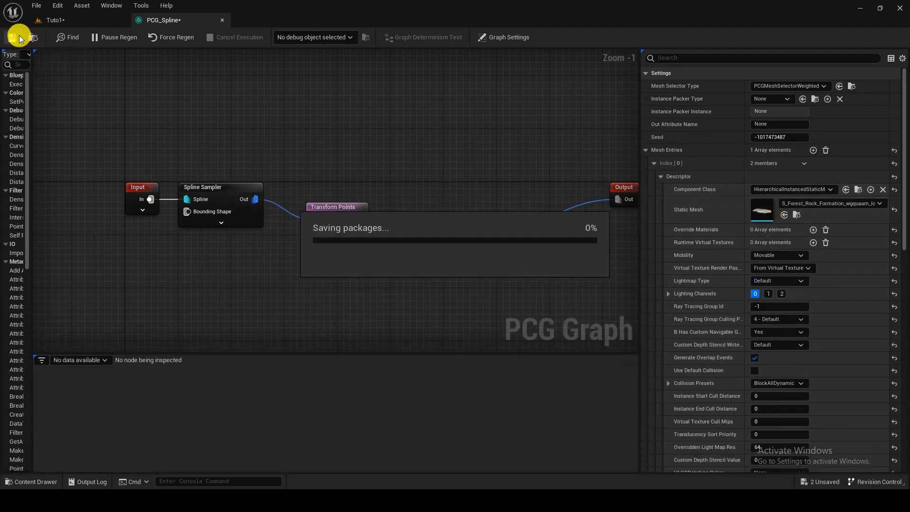
# Step: Return to the Tuto1 level and examine the rock meshes spawned along the whole spline
pyautogui.click(60, 22)
pyautogui.moveTo(332, 171); pyautogui.dragTo(474, 189, button='right')
pyautogui.scroll(5, 343, 202)
pyautogui.press('w')
pyautogui.press('a')
pyautogui.press('s')
pyautogui.scroll(5, 511, 190)
pyautogui.press('w')
pyautogui.press('a')
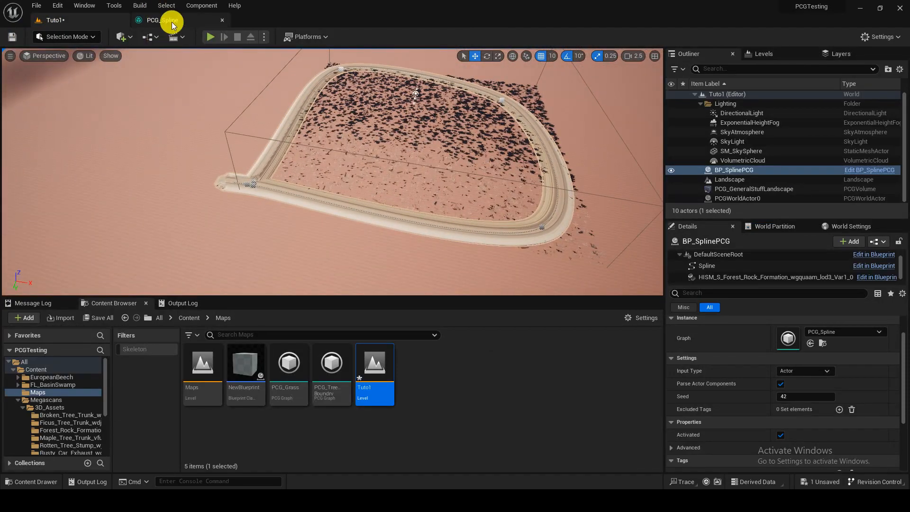
# Step: Detach the PCG_Spline graph into its own window over the level and set the Spline Sampler's Distance Increment to 500
pyautogui.moveTo(172, 25); pyautogui.dragTo(415, 122)
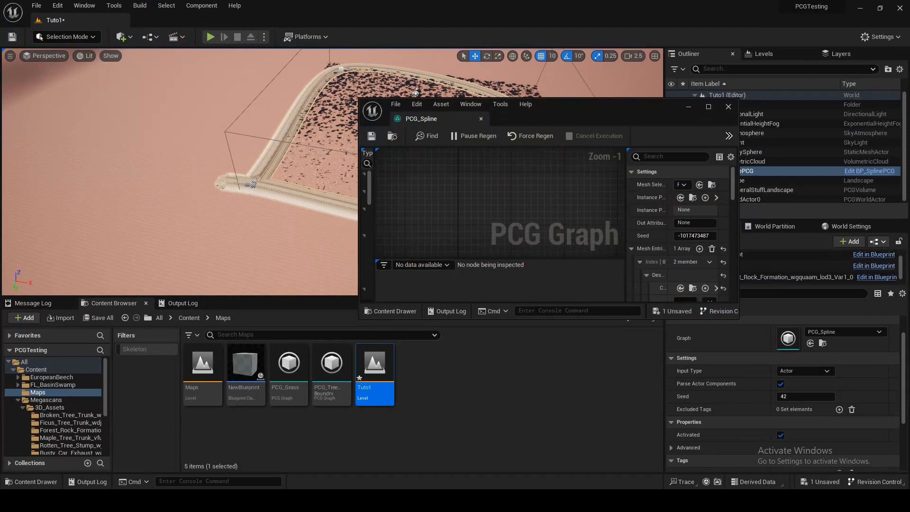
pyautogui.scroll(11, 505, 199)
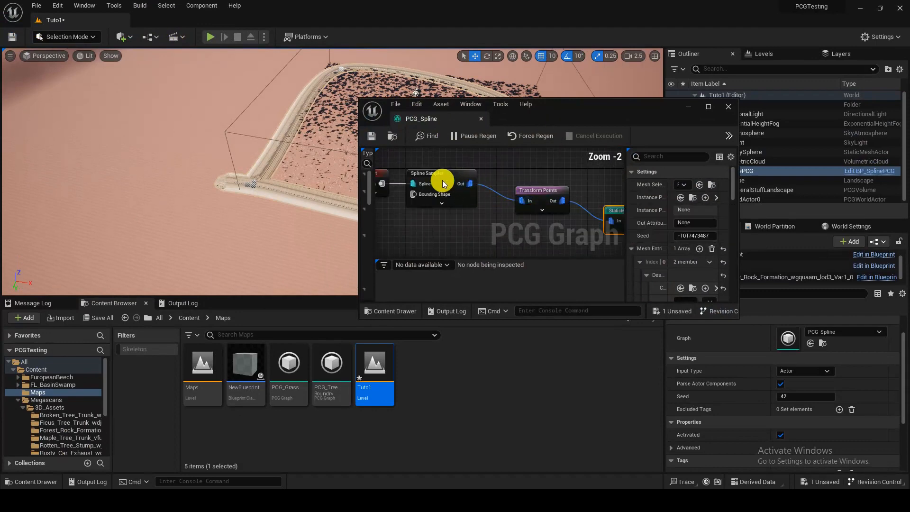
pyautogui.click(441, 183)
pyautogui.click(699, 235)
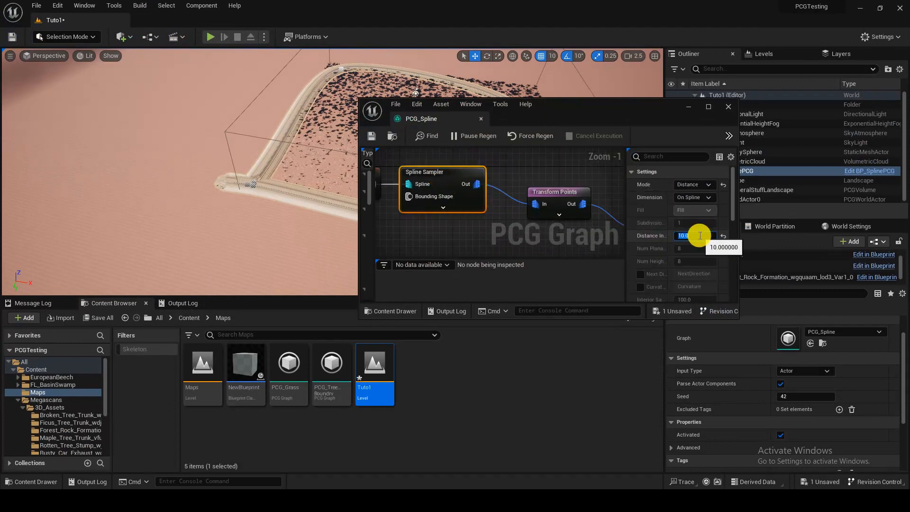
pyautogui.write('500')
pyautogui.press('Return')
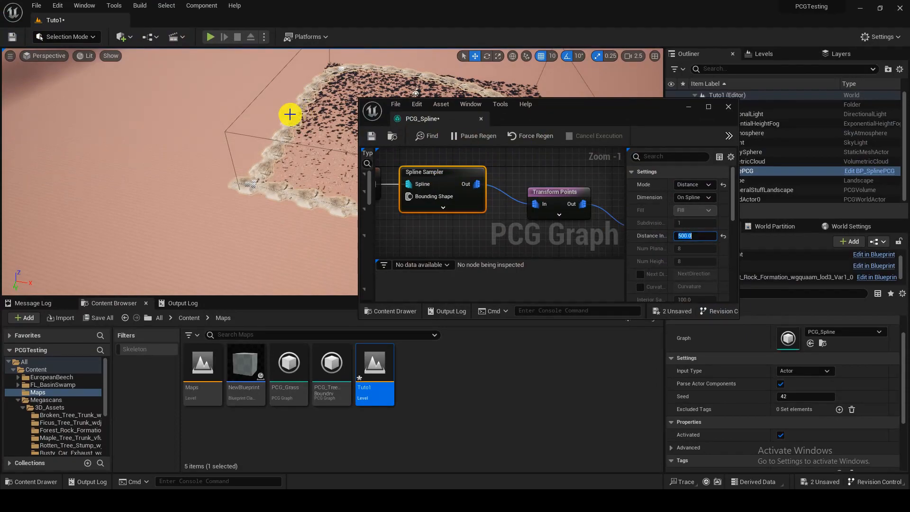
pyautogui.press('w')
pyautogui.moveTo(289, 116); pyautogui.dragTo(350, 140, button='right')
pyautogui.press('s')
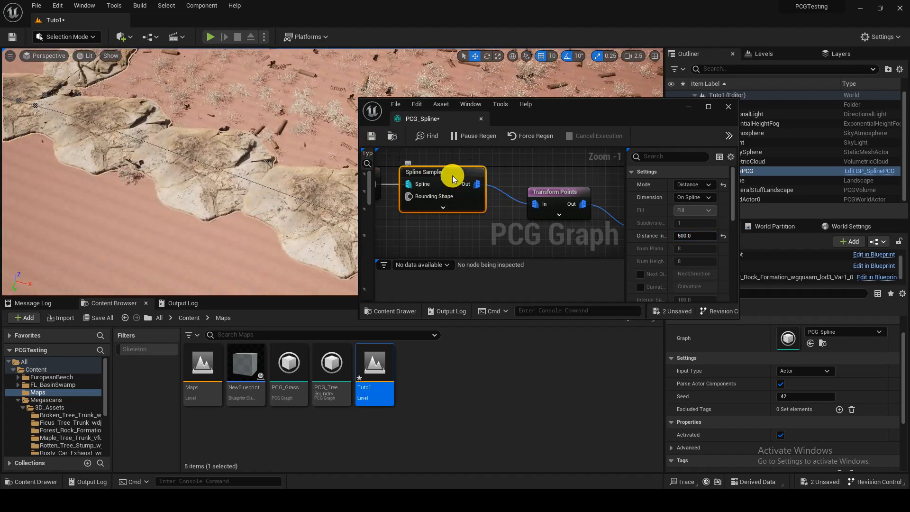
# Step: Widen the graph window and its settings area, then set the Transform Points node's Y Offset Min to -500 and Y Offset Max to 500
pyautogui.moveTo(520, 224); pyautogui.dragTo(475, 213, button='right')
pyautogui.click(496, 203)
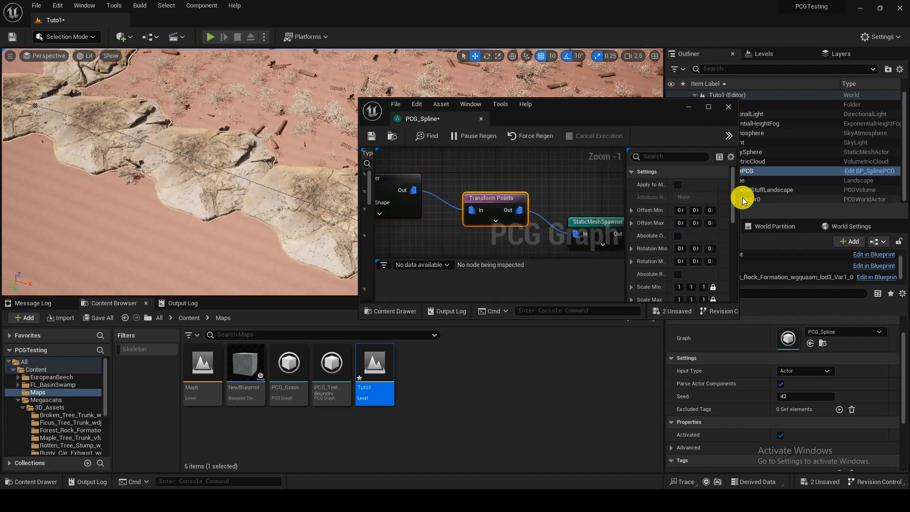
pyautogui.moveTo(737, 198); pyautogui.dragTo(868, 204)
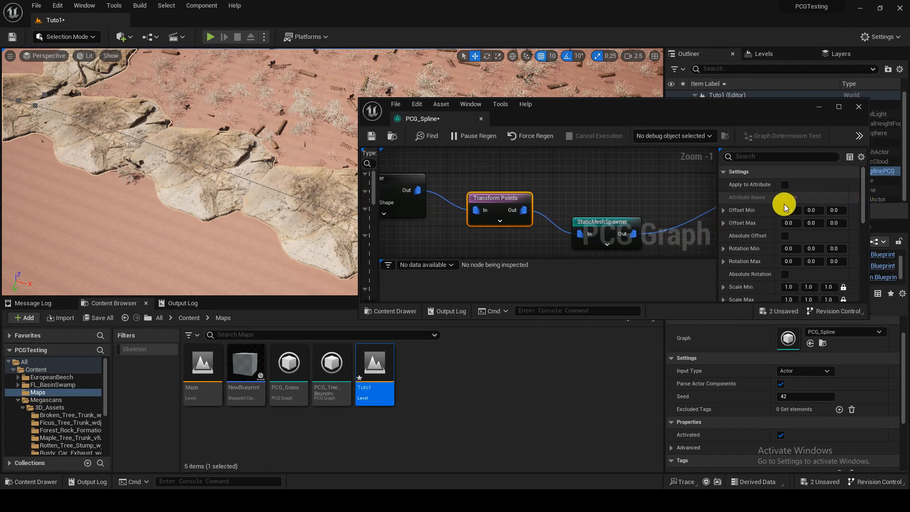
pyautogui.moveTo(717, 210); pyautogui.dragTo(662, 211)
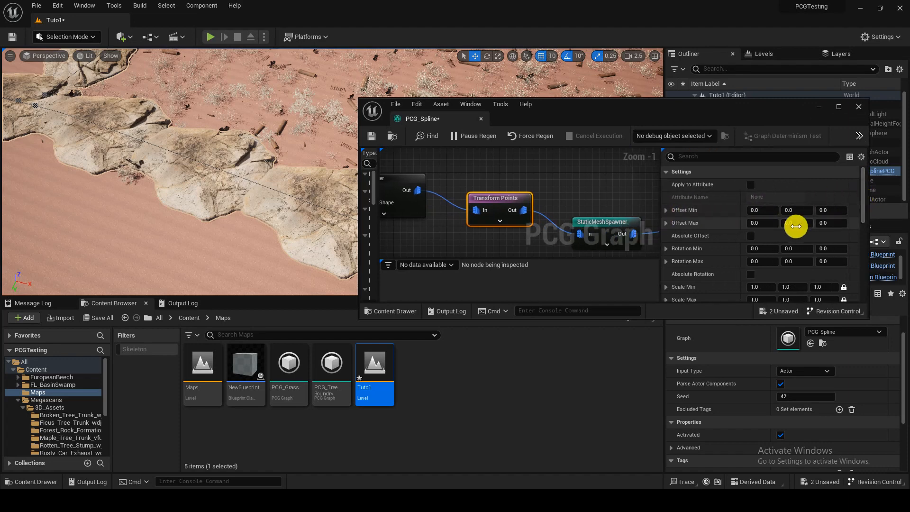
pyautogui.click(806, 213)
pyautogui.write('-50')
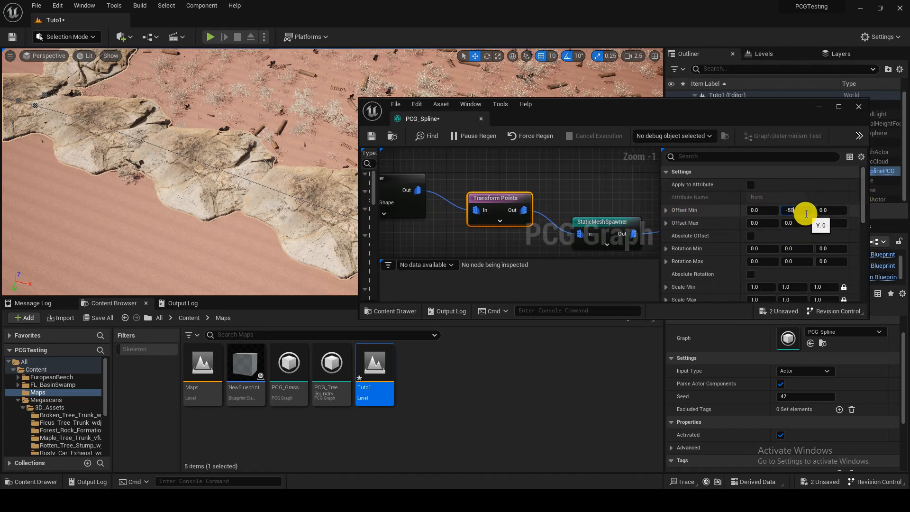
pyautogui.write('0')
pyautogui.press('Tab')
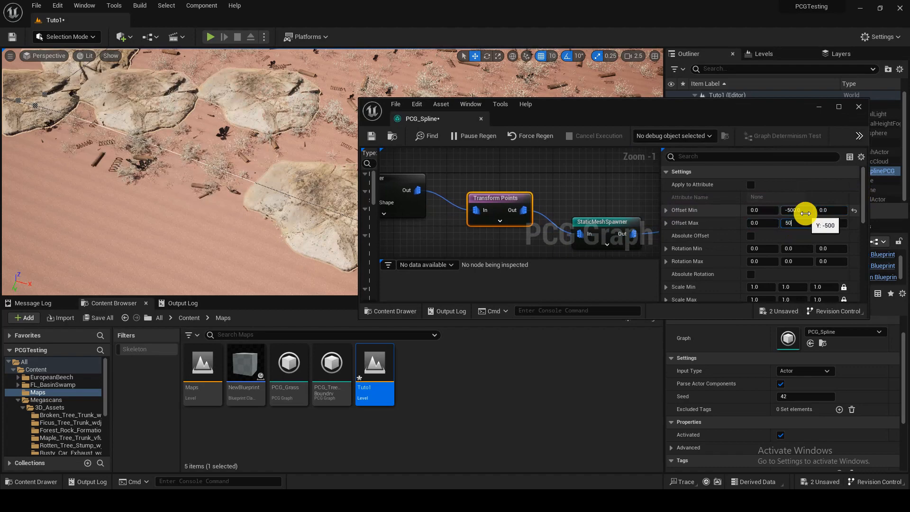
pyautogui.press('Return')
pyautogui.moveTo(288, 197); pyautogui.dragTo(355, 188, button='right')
pyautogui.moveTo(186, 226); pyautogui.dragTo(173, 226, button='right')
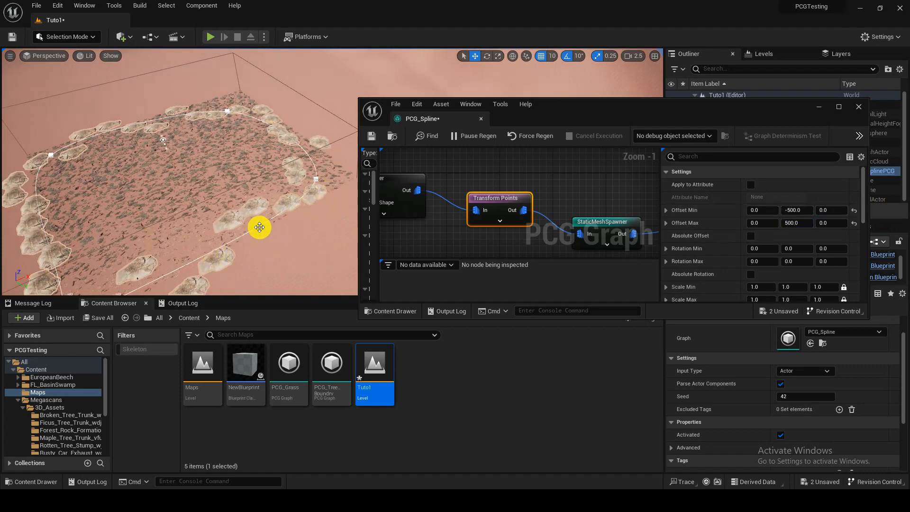
# Step: Try a Y Offset Max of 0 on the Transform Points node, then set it to 200
pyautogui.click(805, 220)
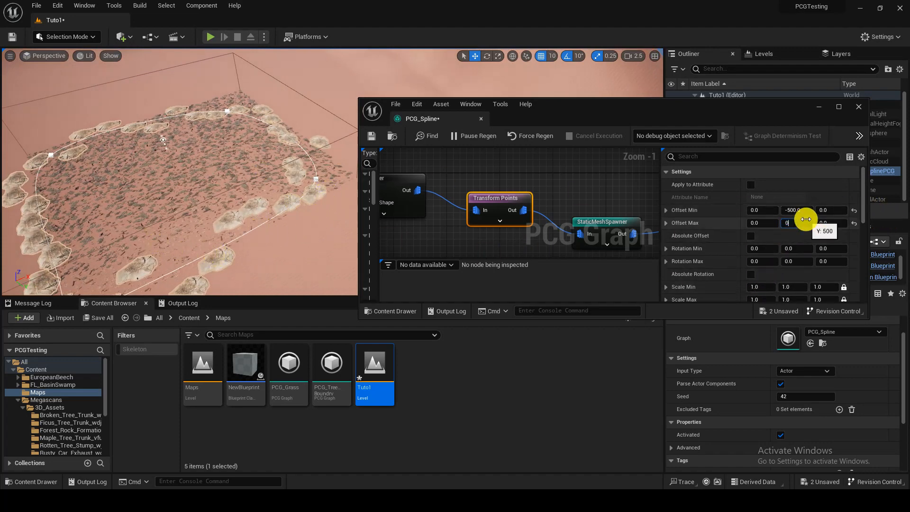
pyautogui.press('Return')
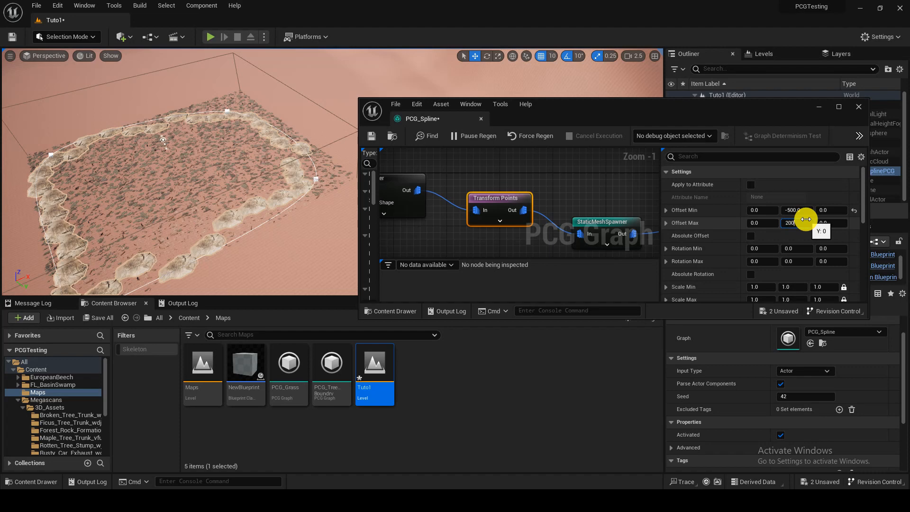
pyautogui.press('Return')
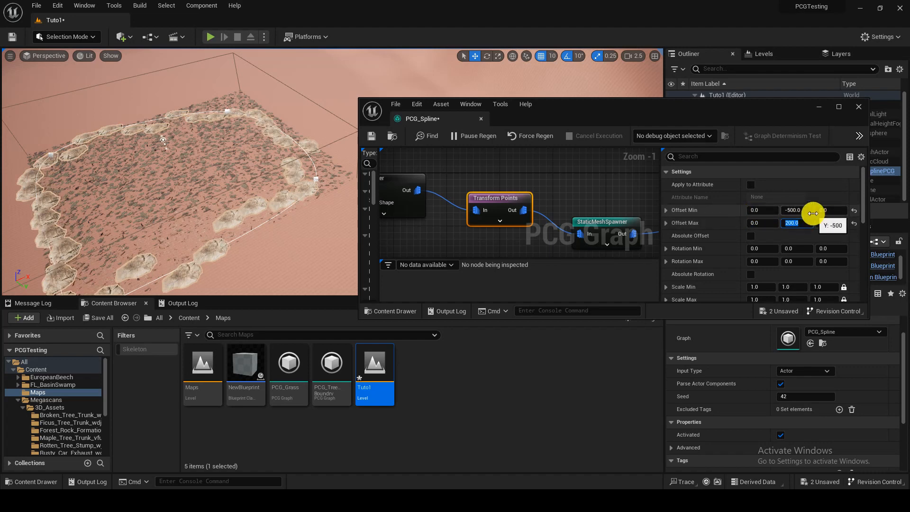
# Step: Set the Transform Points node's Scale Max to 1.5 and Scale Min to 0.5 on all axes
pyautogui.scroll(-2, 787, 214)
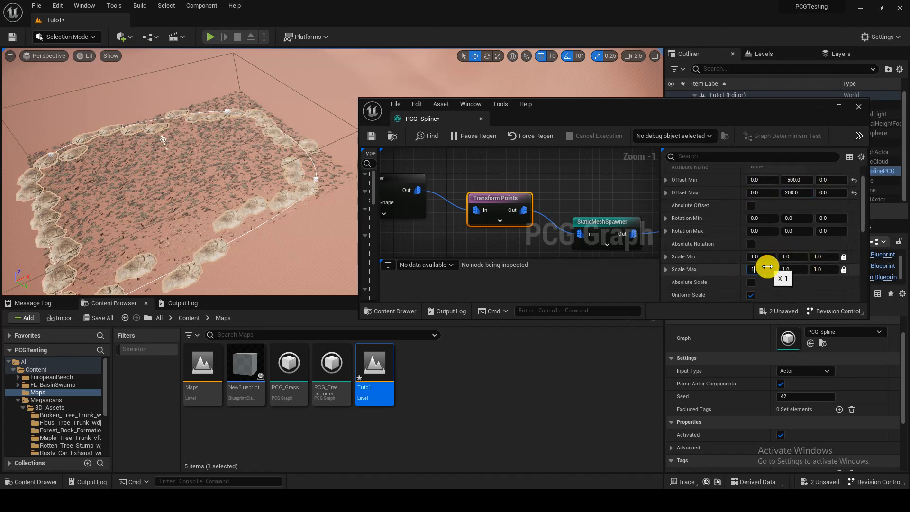
pyautogui.moveTo(766, 266); pyautogui.dragTo(766, 266)
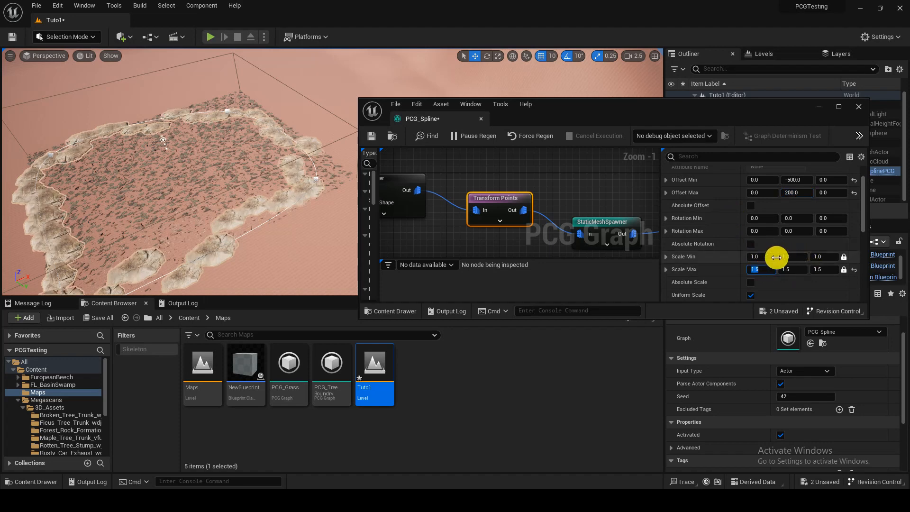
pyautogui.write('0.5')
pyautogui.press('Return')
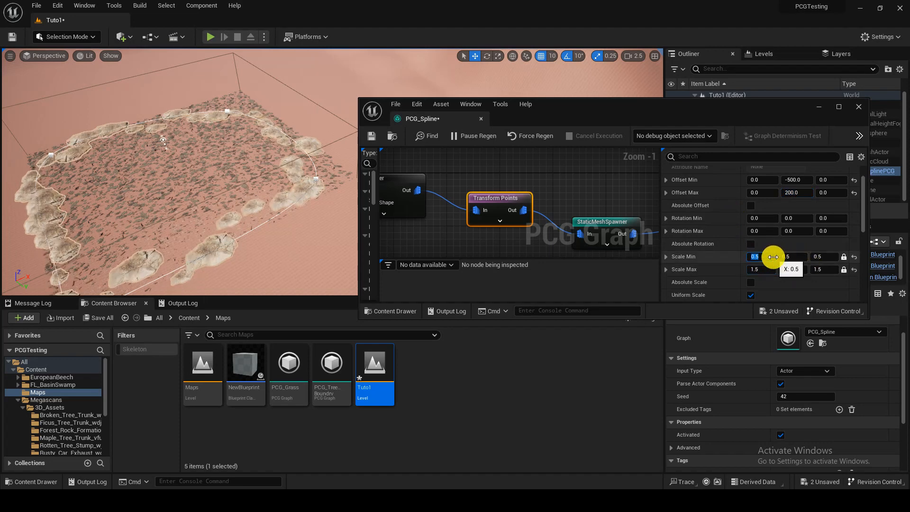
# Step: Examine the offset and scaled rocks along the spline up close and from a distance in the level
pyautogui.press('w')
pyautogui.moveTo(252, 169); pyautogui.dragTo(209, 185, button='right')
pyautogui.press('s')
pyautogui.scroll(3, 294, 199)
pyautogui.press('w')
pyautogui.press('s')
pyautogui.press('w')
pyautogui.press('s')
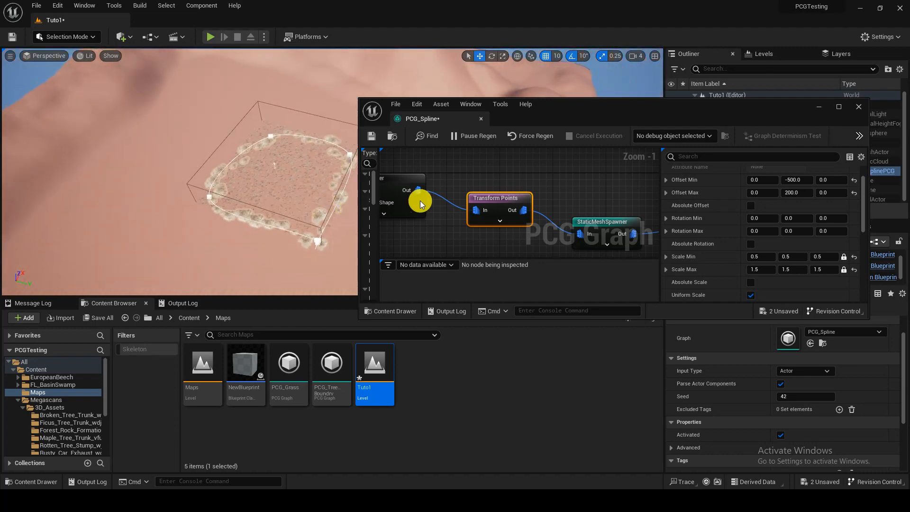
# Step: Group the Spline Sampler, Transform Points and Static Mesh Spawner nodes in a comment named Rock inner
pyautogui.scroll(-6, 502, 206)
pyautogui.click(528, 204)
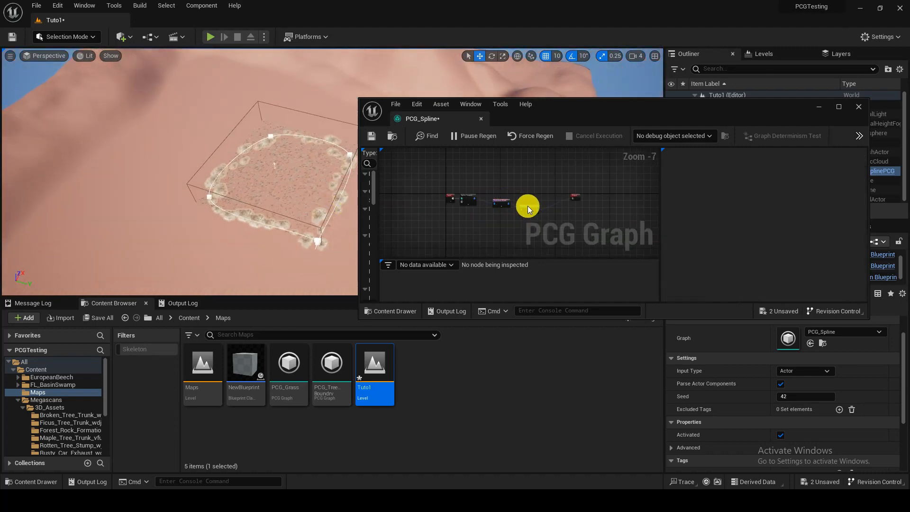
pyautogui.click(482, 204)
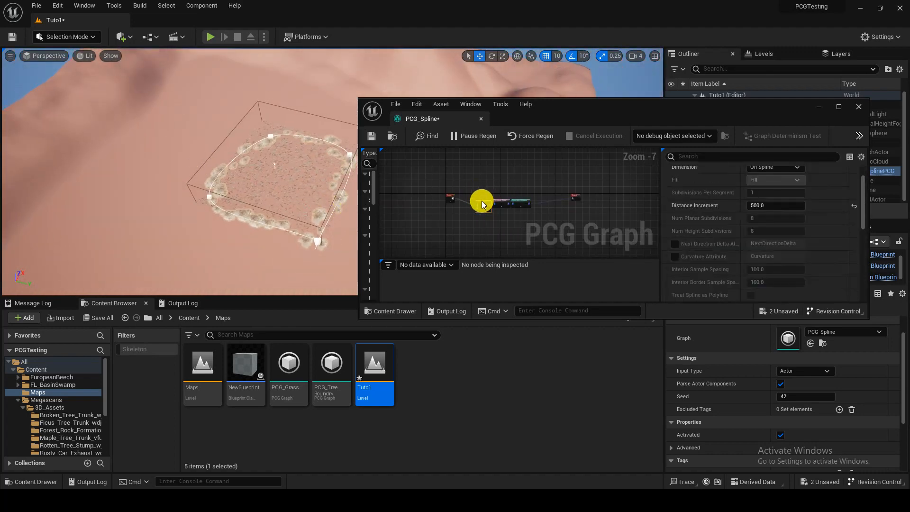
pyautogui.moveTo(476, 193); pyautogui.dragTo(535, 223)
pyautogui.press('c')
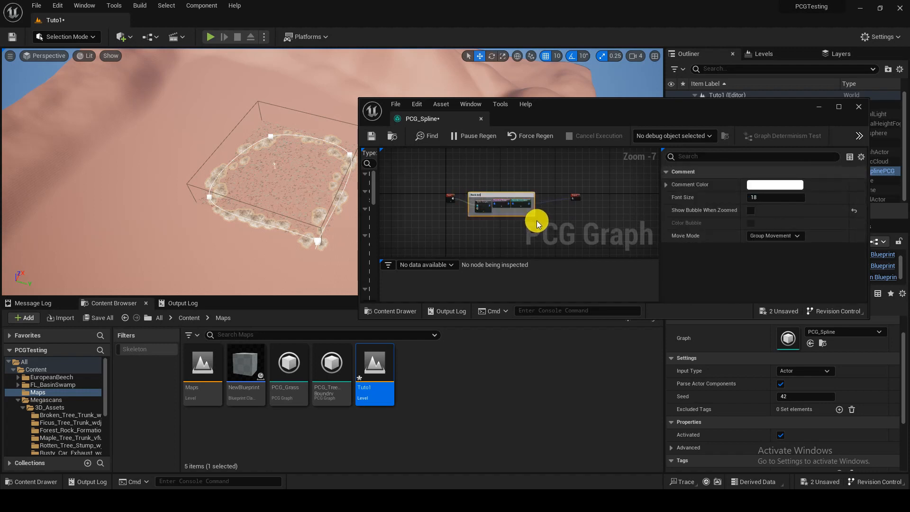
# Step: Duplicate the Rock inner comment together with its three nodes and place the copy below the original
pyautogui.scroll(3, 536, 221)
pyautogui.moveTo(528, 211); pyautogui.dragTo(557, 191, button='right')
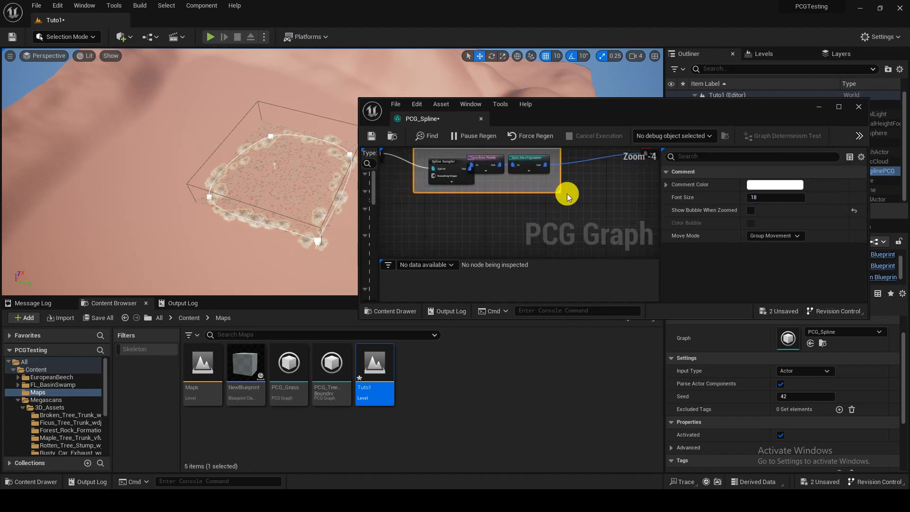
pyautogui.moveTo(589, 227); pyautogui.dragTo(416, 184)
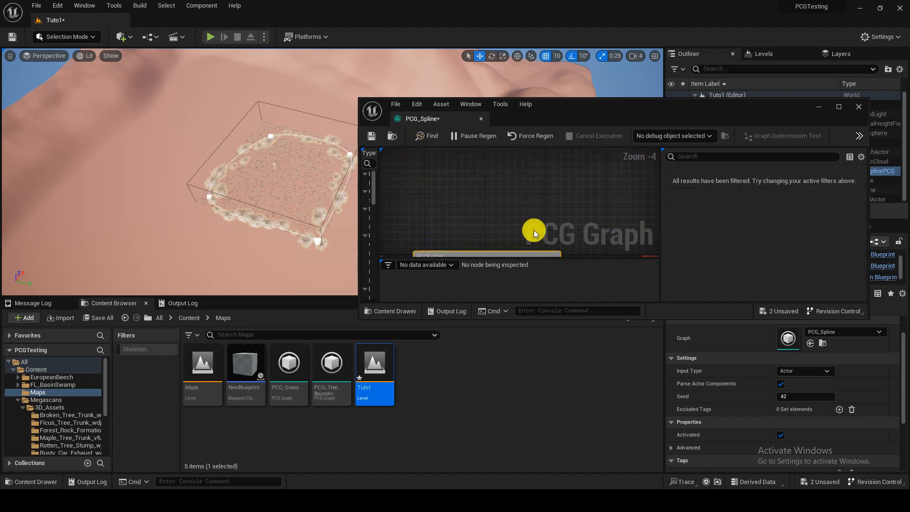
pyautogui.scroll(-3, 512, 243)
pyautogui.moveTo(534, 234); pyautogui.dragTo(511, 195, button='right')
pyautogui.hotkey('ctrl', 'd')
pyautogui.scroll(1, 484, 198)
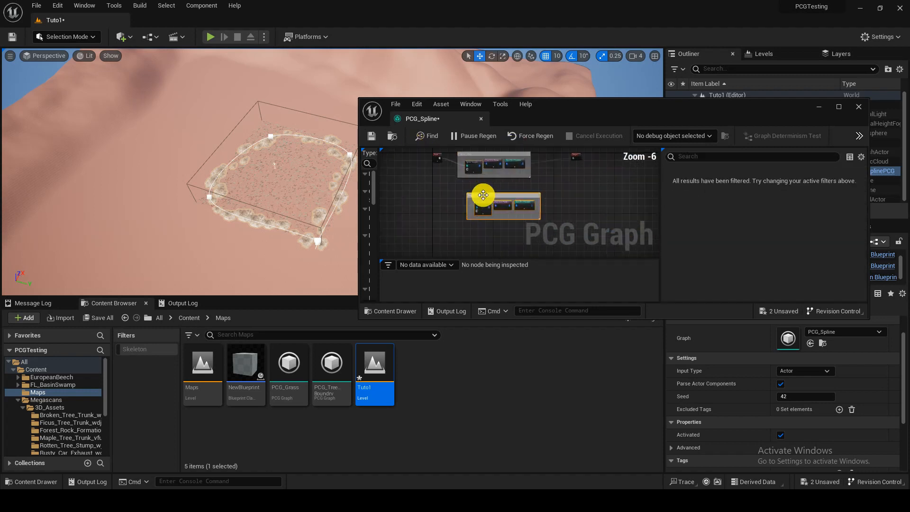
pyautogui.scroll(1, 483, 195)
pyautogui.moveTo(485, 211); pyautogui.dragTo(466, 205)
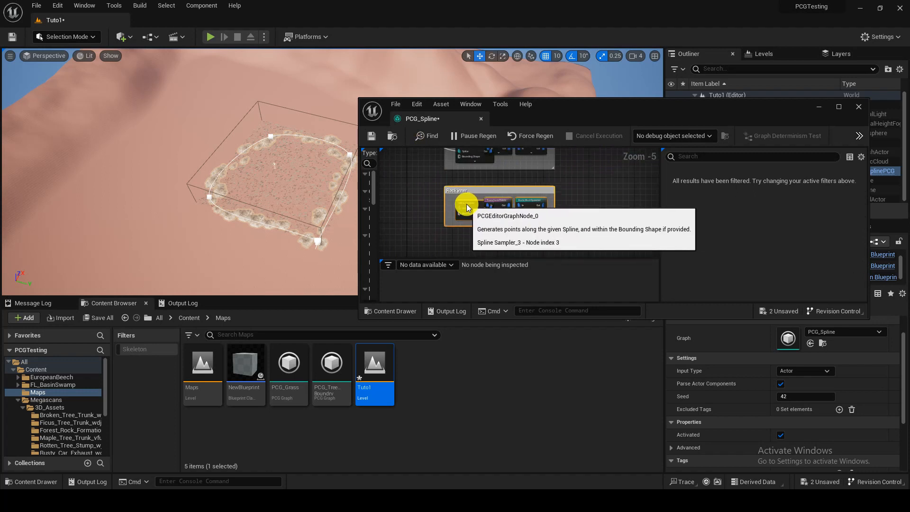
# Step: Set the duplicated Transform Points node's Scale Min to 1 and Scale Max to 5 on all axes
pyautogui.click(467, 207)
pyautogui.scroll(3, 469, 207)
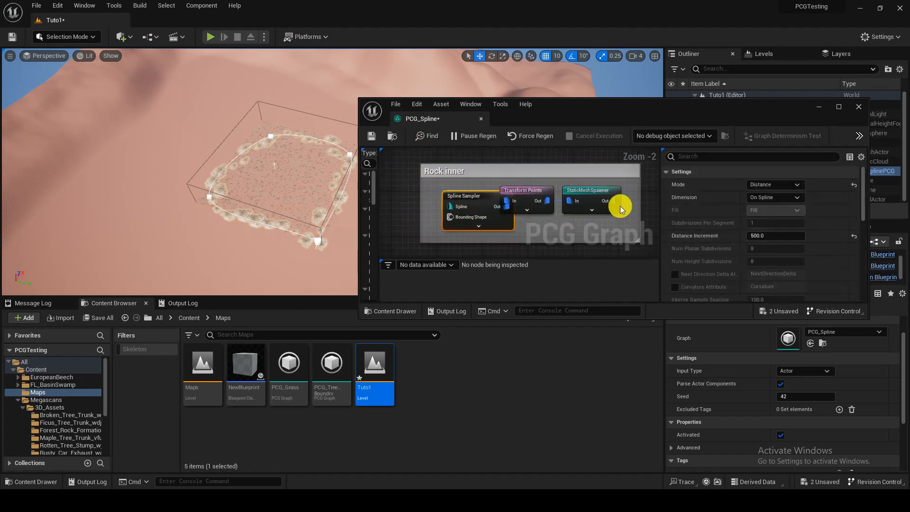
pyautogui.moveTo(549, 205); pyautogui.dragTo(513, 197, button='right')
pyautogui.click(493, 186)
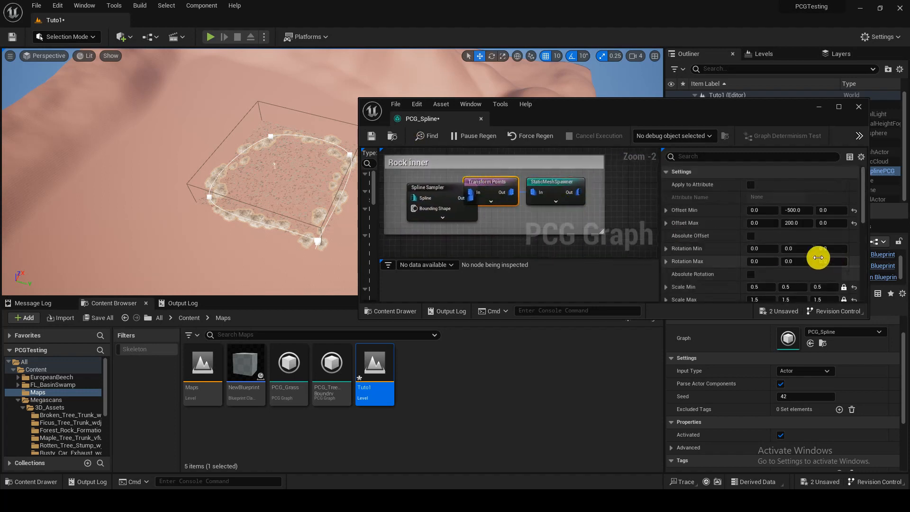
pyautogui.scroll(-3, 818, 257)
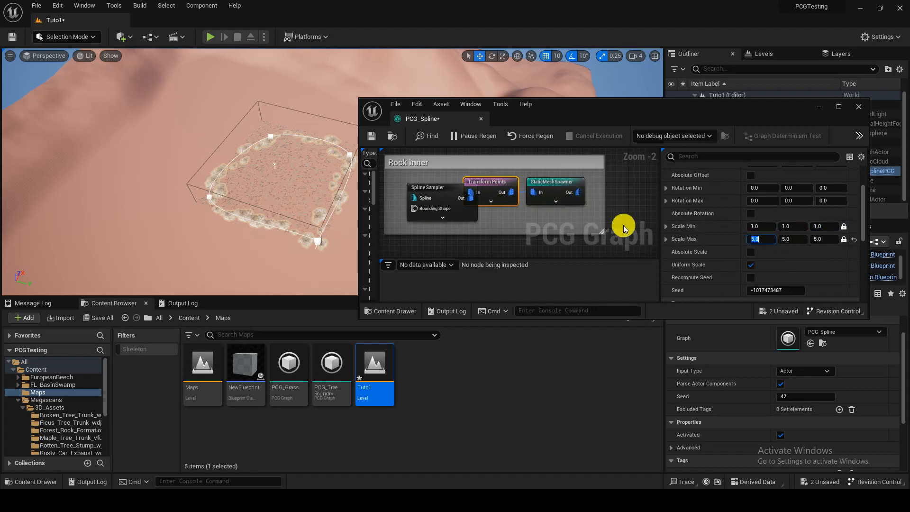
# Step: Connect the graph Input to the duplicated Spline Sampler and the duplicated Static Mesh Spawner to the graph Output
pyautogui.click(596, 226)
pyautogui.scroll(-3, 595, 226)
pyautogui.moveTo(530, 183); pyautogui.dragTo(508, 207, button='right')
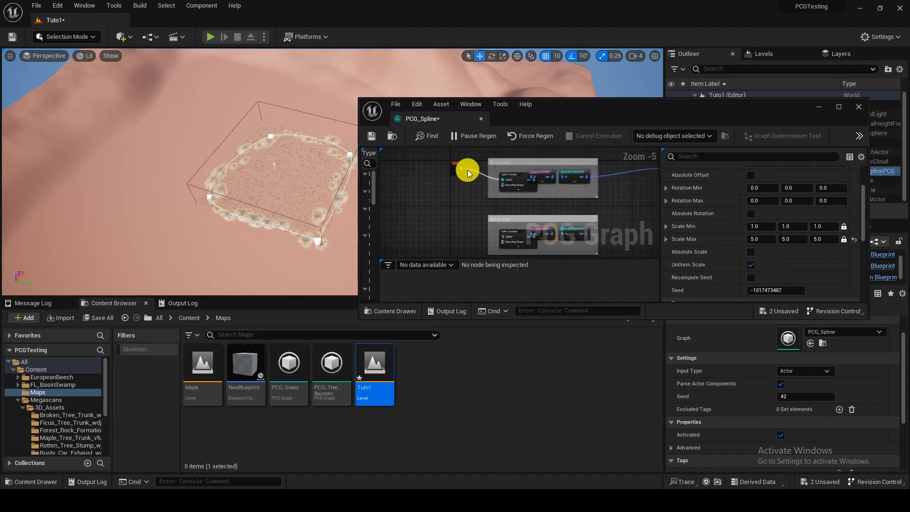
pyautogui.moveTo(460, 168); pyautogui.dragTo(499, 233)
pyautogui.moveTo(589, 237); pyautogui.dragTo(548, 250, button='right')
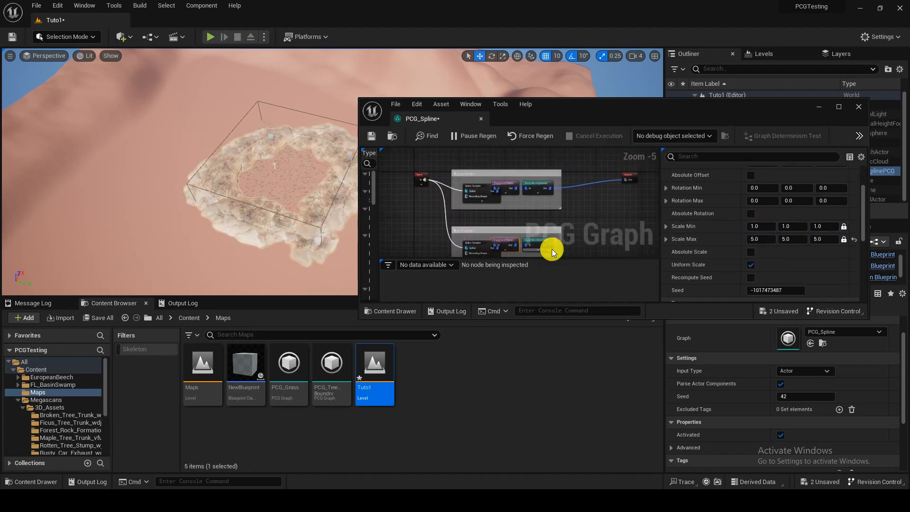
pyautogui.moveTo(550, 244); pyautogui.dragTo(628, 173)
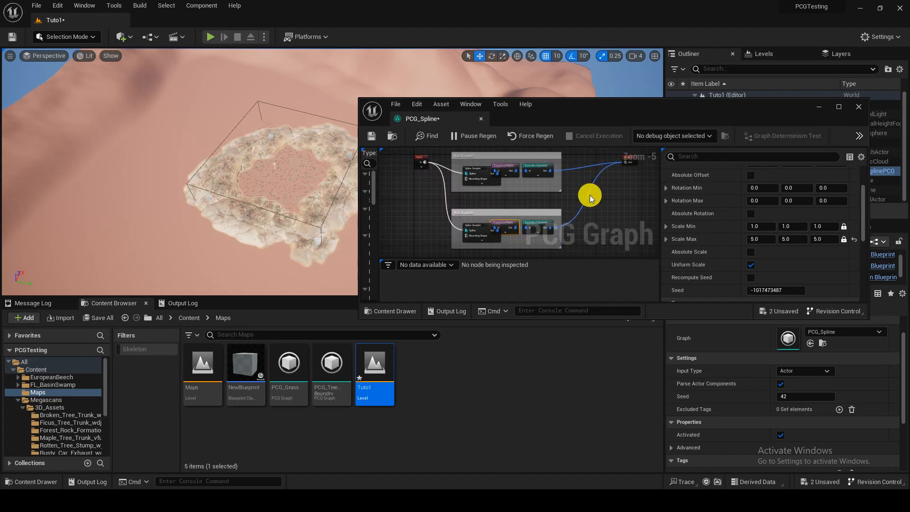
pyautogui.moveTo(589, 195); pyautogui.dragTo(610, 194, button='right')
# Step: Set the duplicated Transform Points node's Offset Min Y to 500 and Offset Max Y to 1000
pyautogui.click(533, 218)
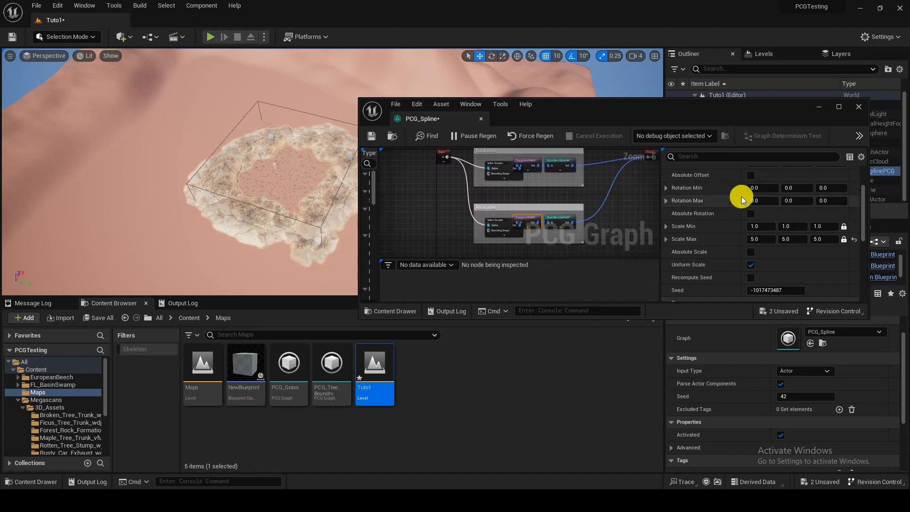
pyautogui.scroll(3, 762, 209)
pyautogui.click(802, 211)
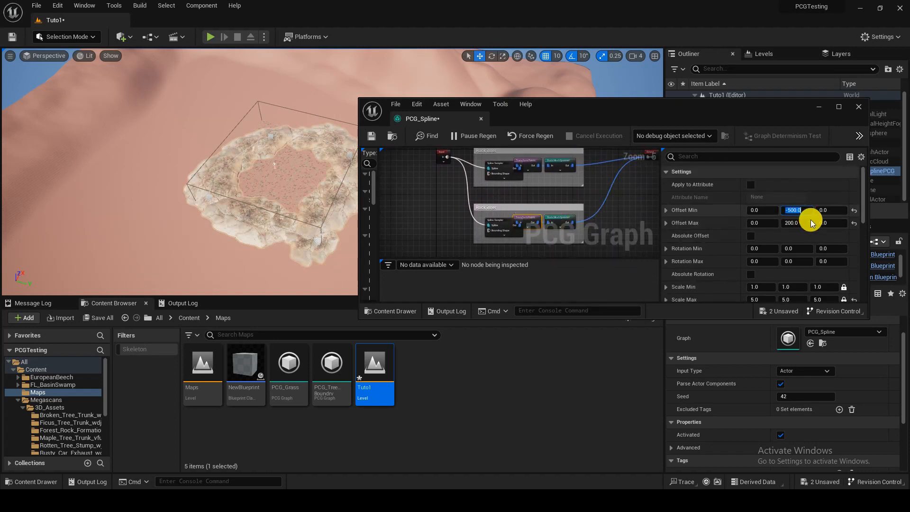
pyautogui.write('5')
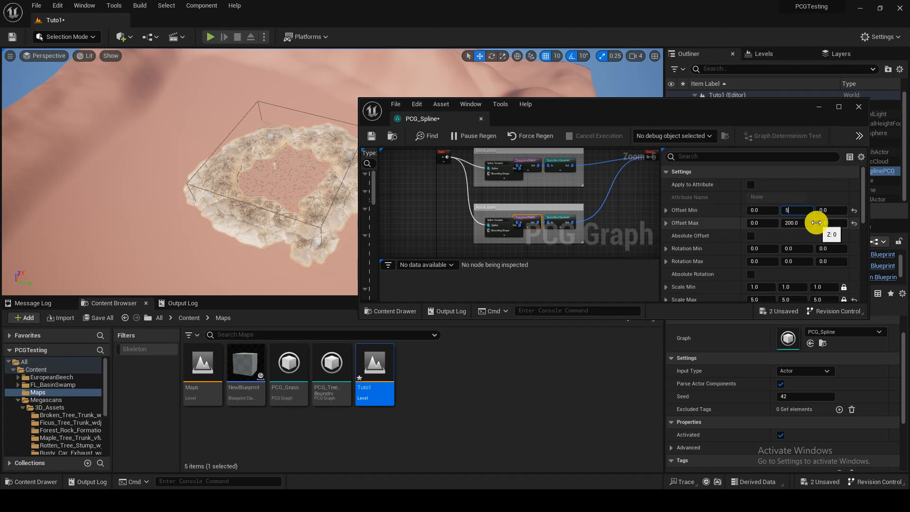
pyautogui.write('00')
pyautogui.press('Tab')
pyautogui.click(816, 223)
pyautogui.write('100')
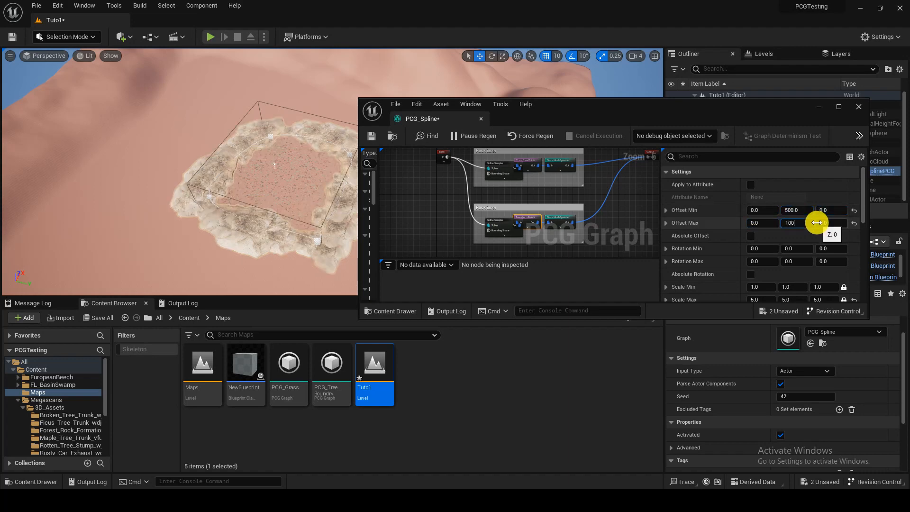
pyautogui.write('0')
pyautogui.press('Return')
# Step: Examine the inner and outer rock rings around the scattered area in the level from close up and above
pyautogui.press('w')
pyautogui.moveTo(273, 170); pyautogui.dragTo(247, 164, button='right')
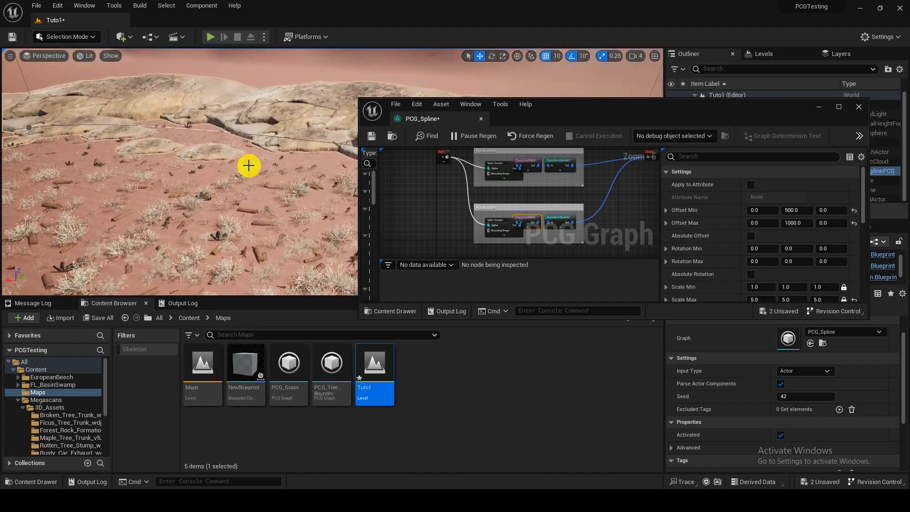
pyautogui.moveTo(629, 115); pyautogui.dragTo(705, 260)
pyautogui.moveTo(474, 166); pyautogui.dragTo(363, 192, button='right')
pyautogui.moveTo(447, 129); pyautogui.dragTo(411, 118, button='right')
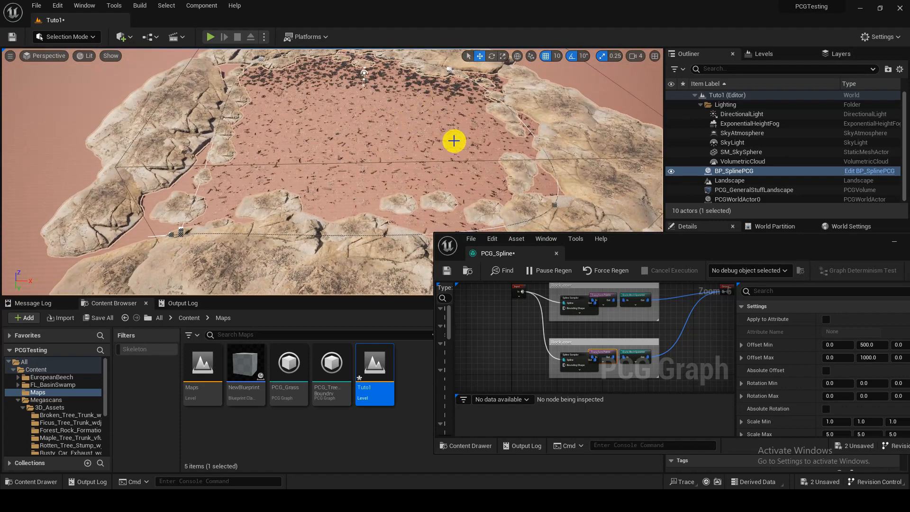
pyautogui.scroll(-8, 455, 134)
pyautogui.moveTo(455, 134); pyautogui.dragTo(428, 127, button='right')
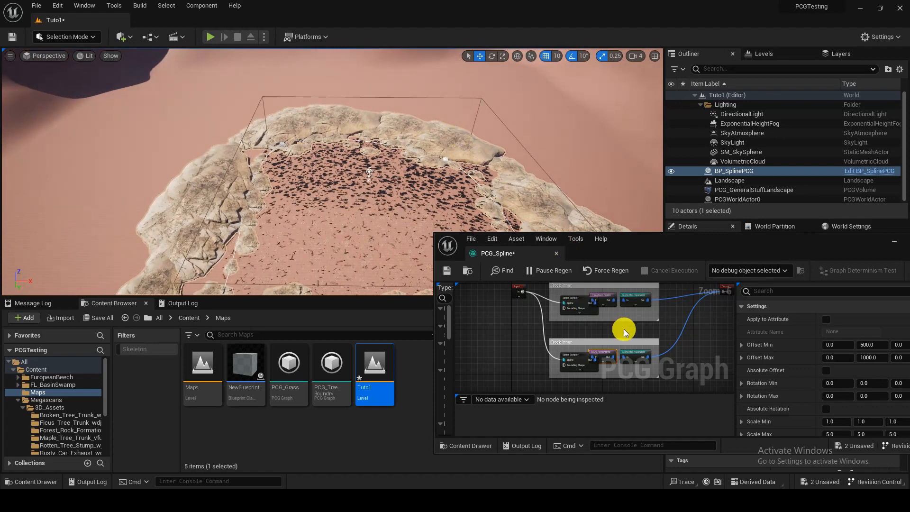
# Step: Rename the duplicated lower Rock inner comment as Rock Outer
pyautogui.moveTo(624, 332); pyautogui.dragTo(599, 290, button='right')
pyautogui.moveTo(514, 305); pyautogui.dragTo(508, 291)
pyautogui.moveTo(569, 330); pyautogui.dragTo(567, 314, button='right')
pyautogui.scroll(-1, 573, 337)
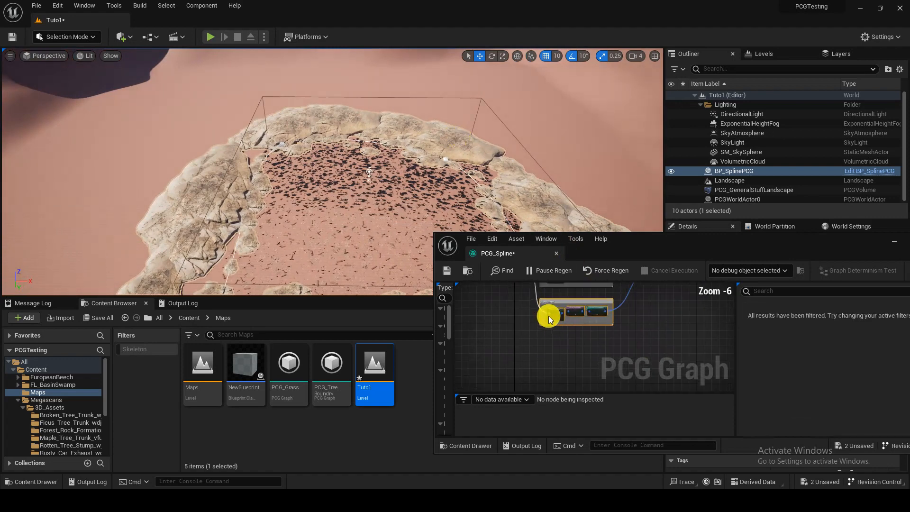
pyautogui.scroll(2, 543, 311)
pyautogui.moveTo(626, 233); pyautogui.dragTo(634, 64)
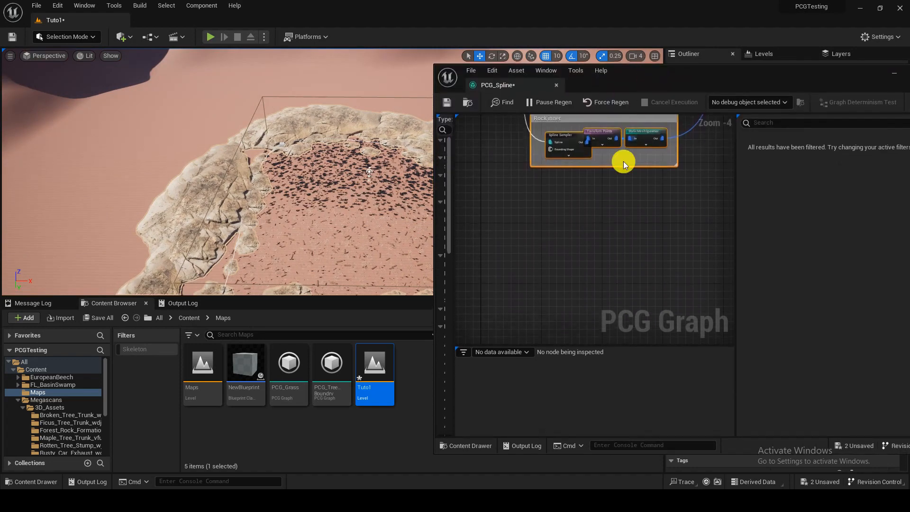
pyautogui.scroll(2, 595, 296)
pyautogui.doubleClick(495, 207)
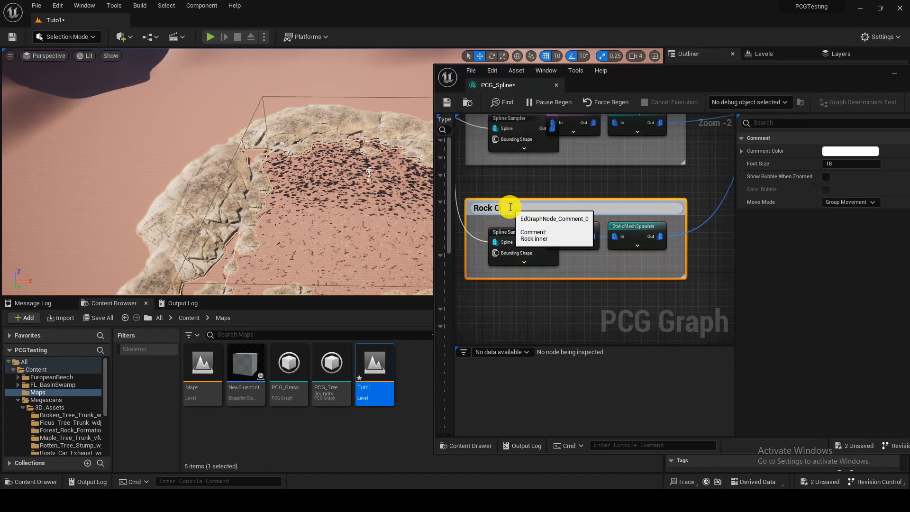
pyautogui.press('Return')
# Step: Paste another copy of the Rock inner comment with its three nodes and place it below the Rock Outer group
pyautogui.scroll(-4, 511, 207)
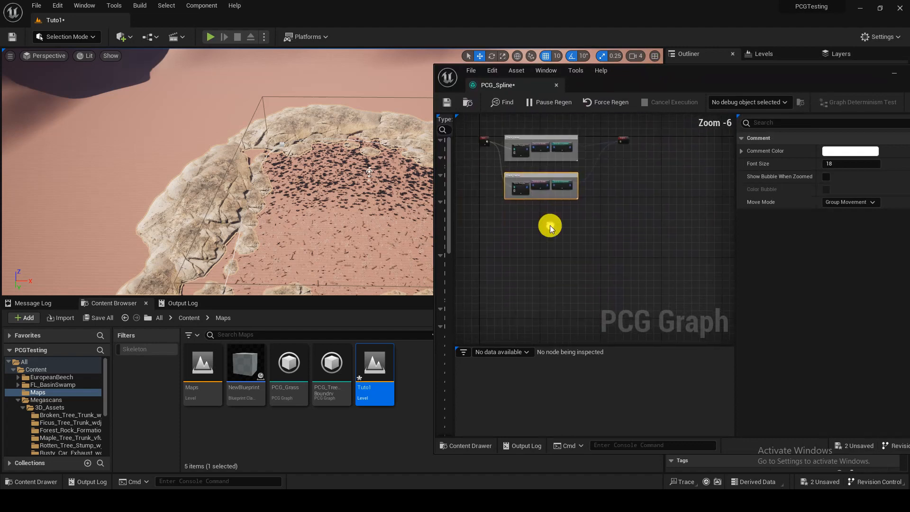
pyautogui.click(532, 224)
pyautogui.hotkey('ctrl', 'v')
pyautogui.scroll(3, 530, 222)
pyautogui.moveTo(531, 222); pyautogui.dragTo(594, 252, button='right')
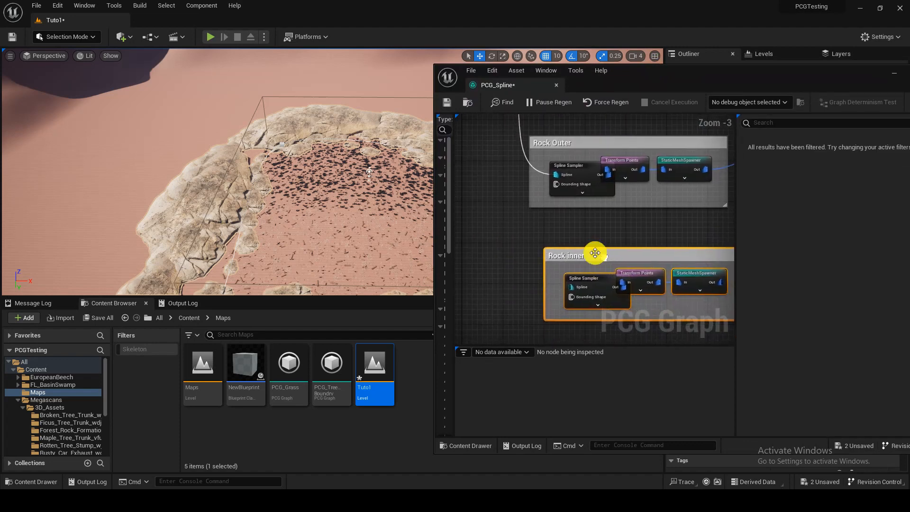
pyautogui.scroll(-2, 593, 252)
pyautogui.scroll(3, 577, 260)
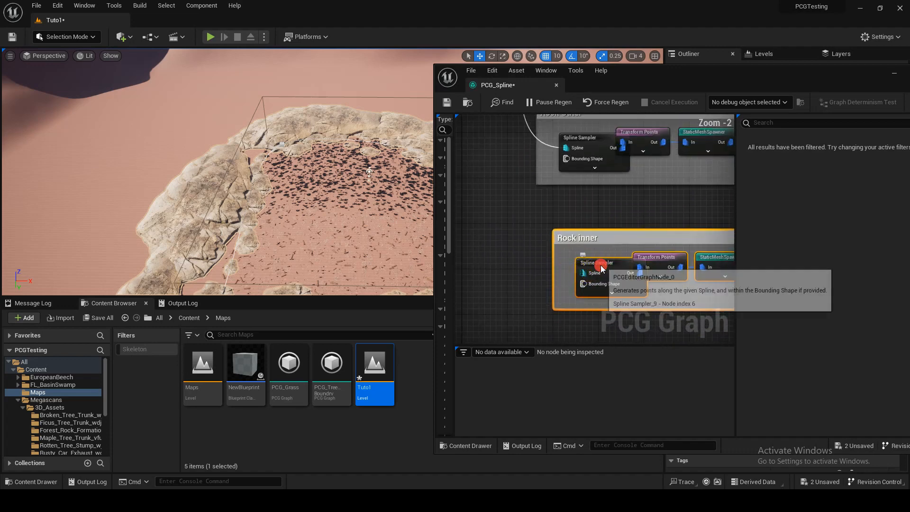
# Step: Clear the mesh entries of the newly pasted group's Static Mesh Spawner and add four empty entries
pyautogui.click(576, 258)
pyautogui.moveTo(644, 300); pyautogui.dragTo(598, 296, button='right')
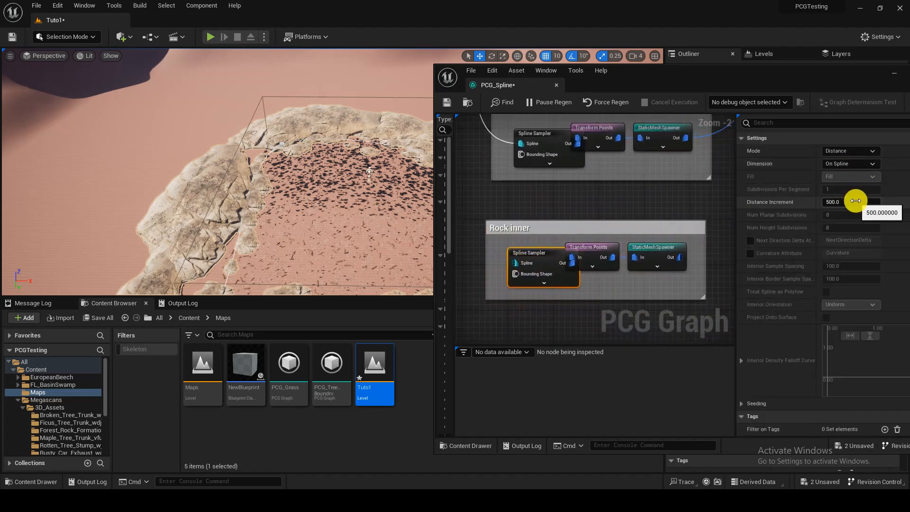
pyautogui.click(631, 248)
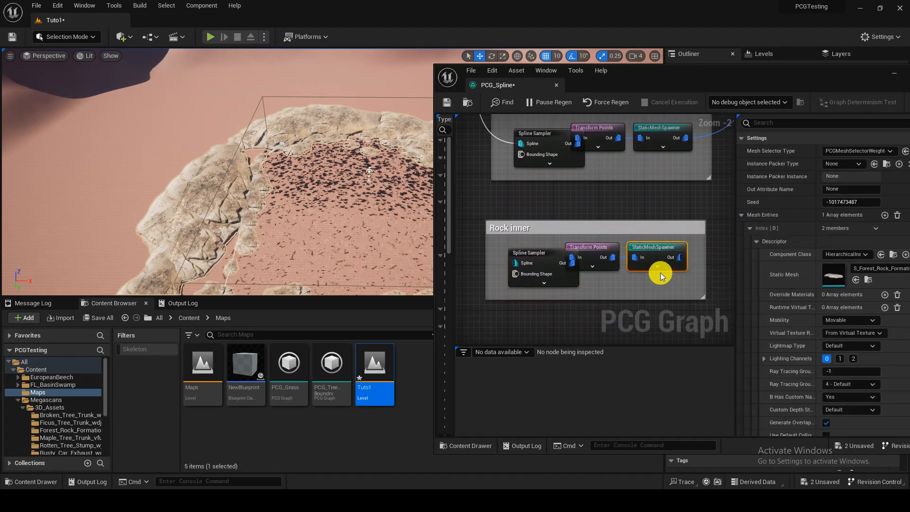
pyautogui.moveTo(660, 272); pyautogui.dragTo(641, 271, button='right')
pyautogui.moveTo(733, 264); pyautogui.dragTo(635, 249)
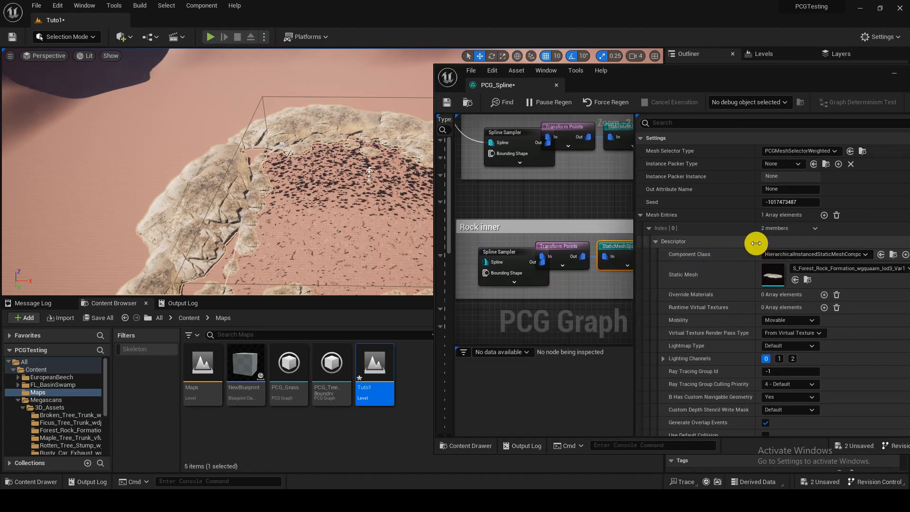
pyautogui.moveTo(755, 243); pyautogui.dragTo(736, 242)
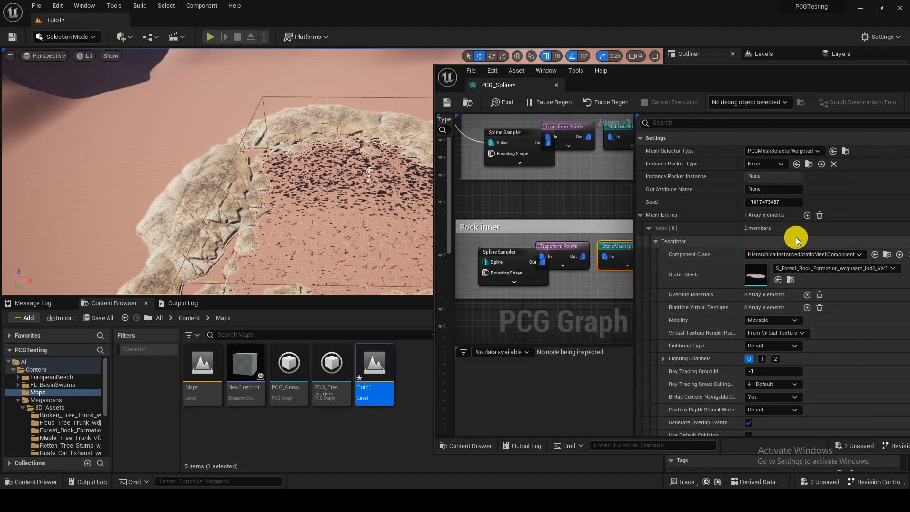
pyautogui.click(819, 216)
pyautogui.click(805, 215)
pyautogui.click(806, 215)
pyautogui.click(806, 215)
pyautogui.click(805, 216)
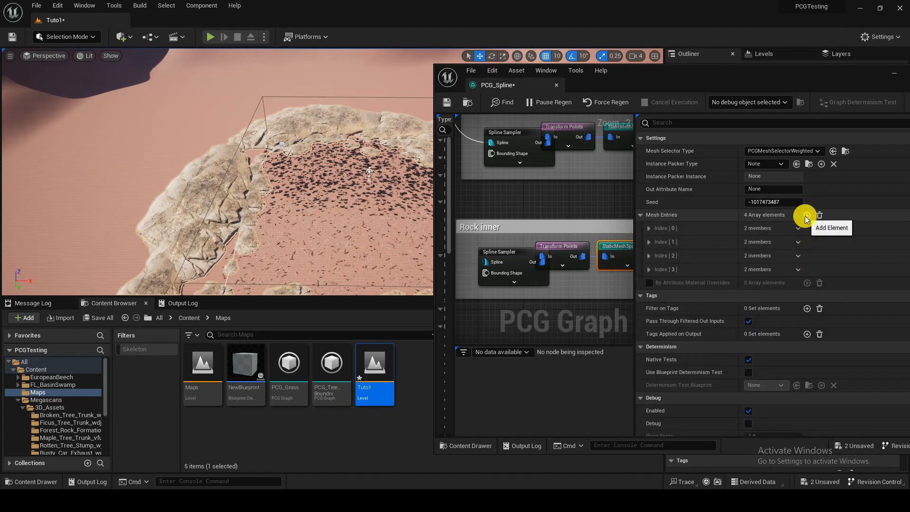
# Step: Assign DahoonHolly_L_SM from FL_BasinSwamp's CentralFlorida meshes as the static mesh of mesh entry 0
pyautogui.click(197, 317)
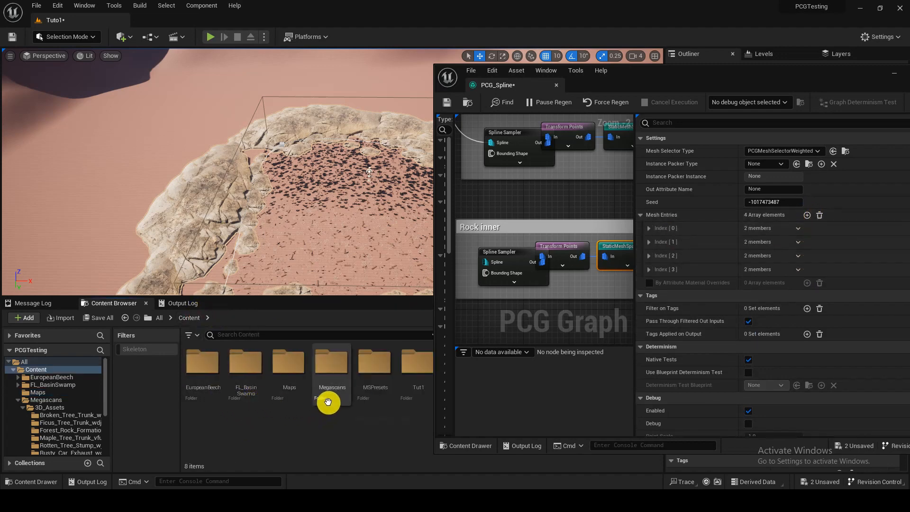
pyautogui.doubleClick(241, 396)
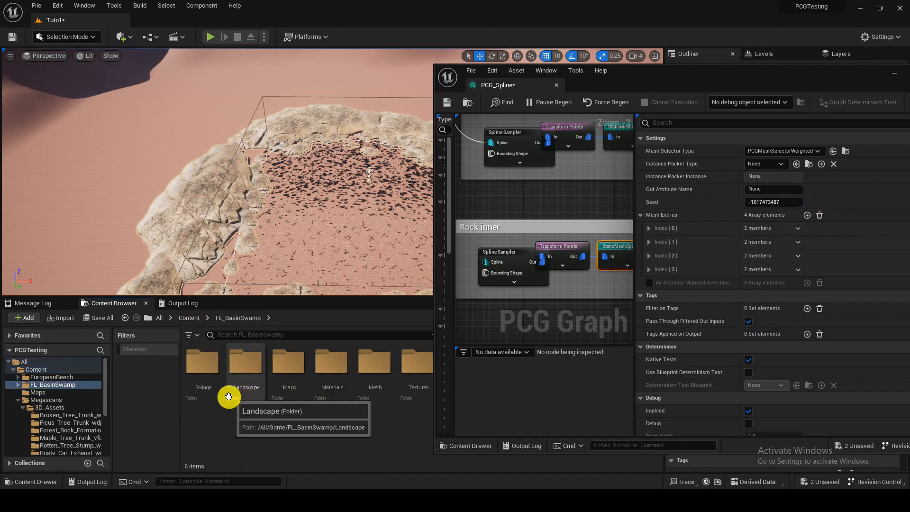
pyautogui.click(380, 388)
pyautogui.doubleClick(380, 388)
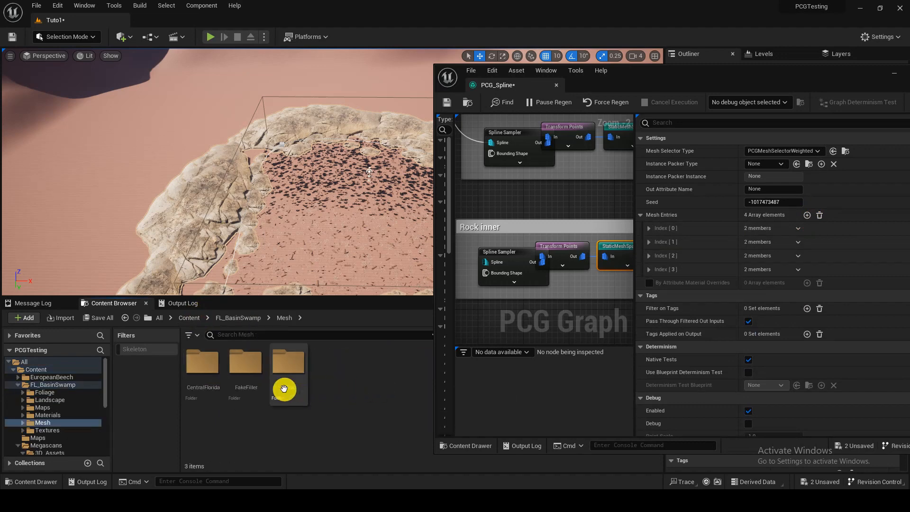
pyautogui.doubleClick(222, 392)
pyautogui.doubleClick(210, 381)
pyautogui.click(213, 372)
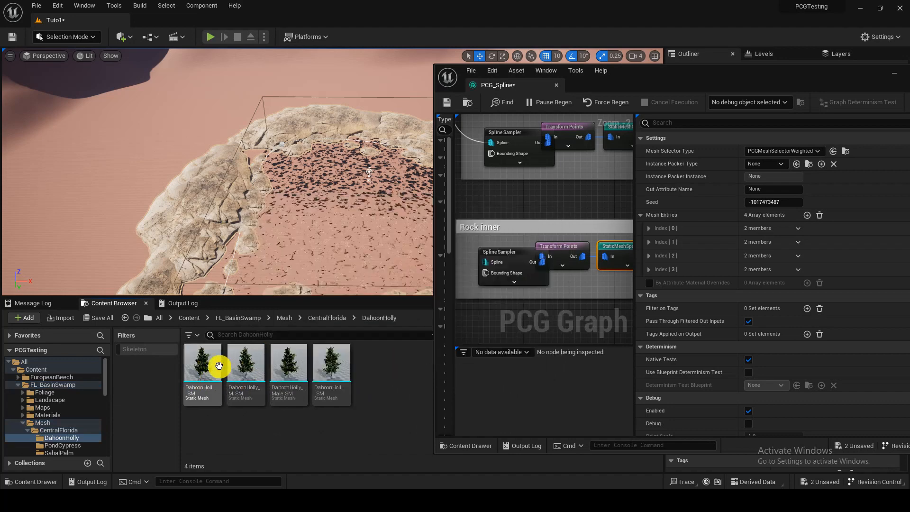
pyautogui.click(648, 228)
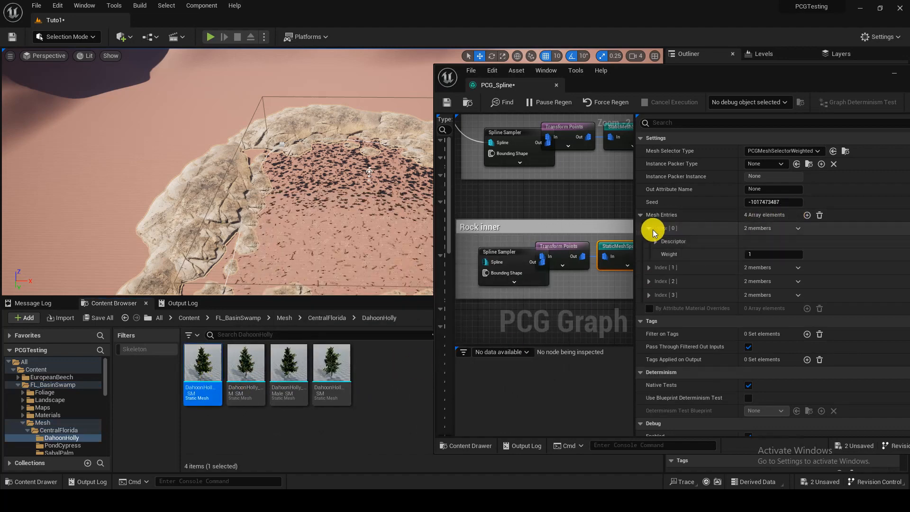
pyautogui.click(668, 241)
pyautogui.click(778, 280)
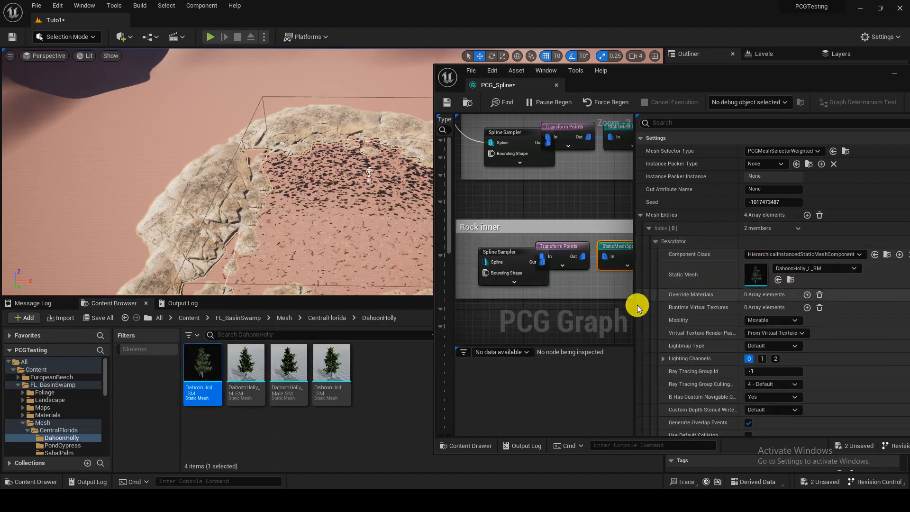
# Step: Assign PondCypress_L_SM from the PondCypress folder as the static mesh of mesh entry 1
pyautogui.click(341, 322)
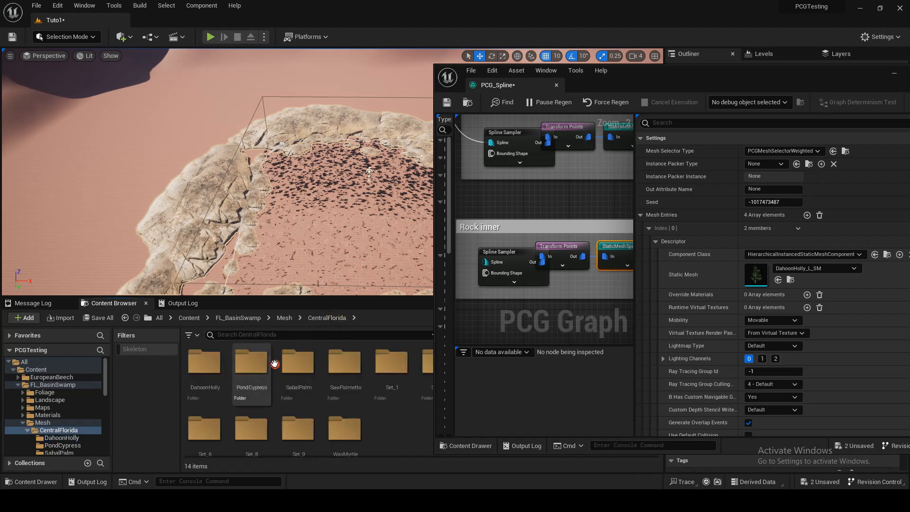
pyautogui.doubleClick(250, 367)
pyautogui.click(202, 372)
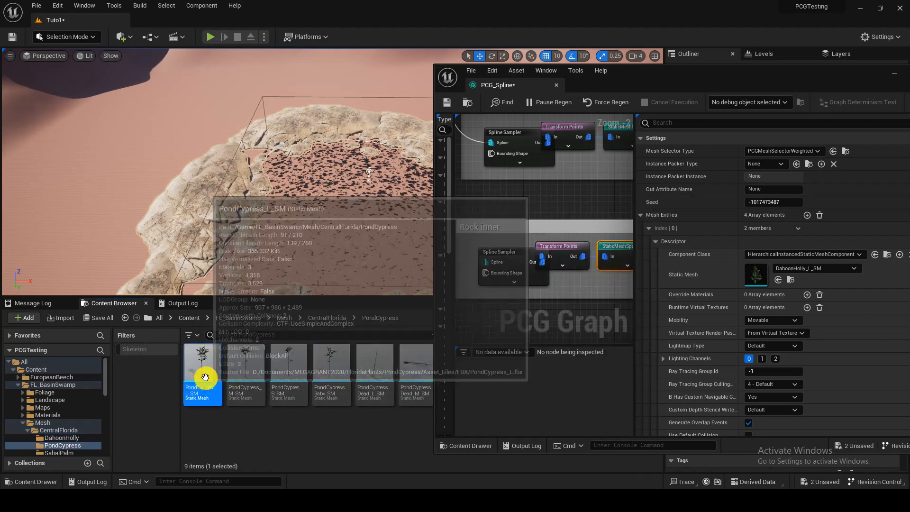
pyautogui.click(648, 228)
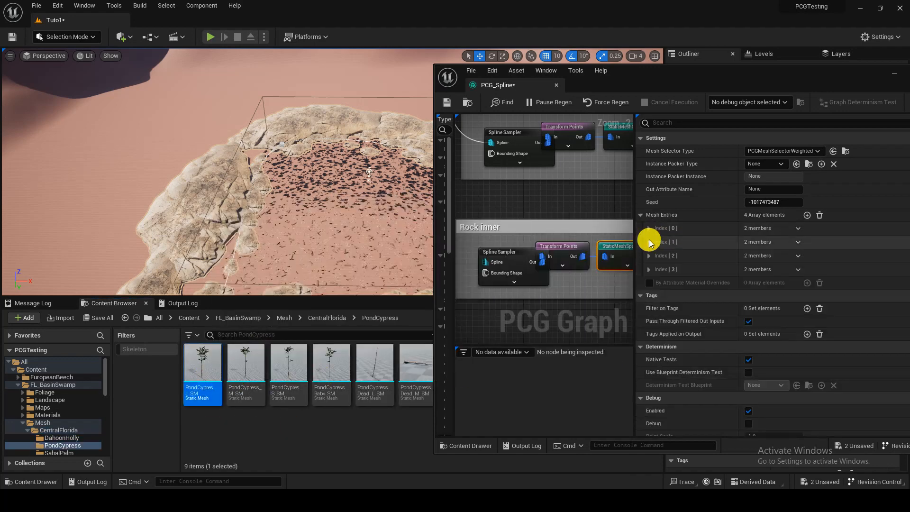
pyautogui.click(648, 242)
pyautogui.click(657, 255)
pyautogui.click(778, 293)
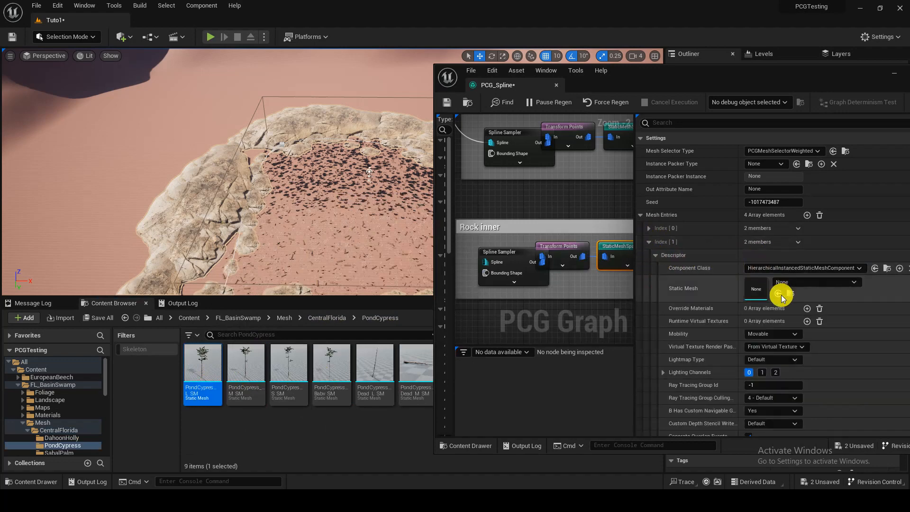
# Step: Assign SabalPalm_S_SM from the SabalPalm folder as the static mesh of mesh entry 2
pyautogui.click(334, 317)
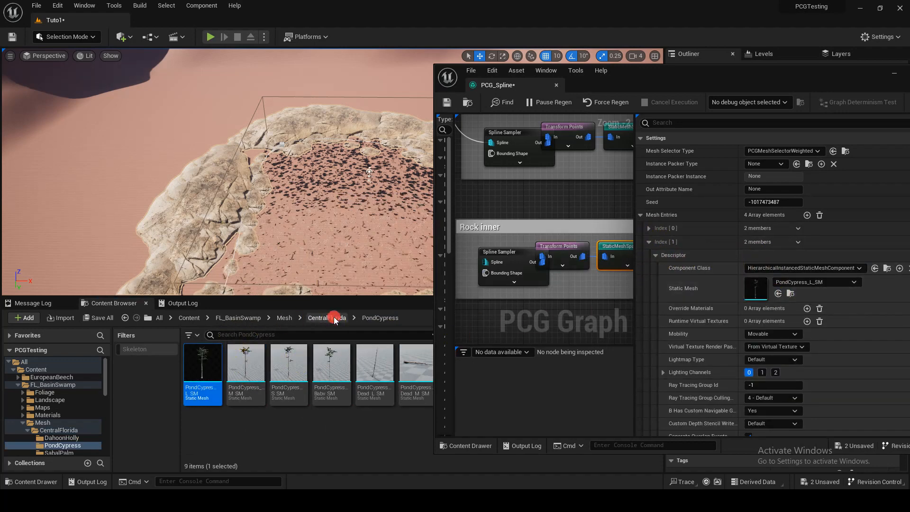
pyautogui.doubleClick(289, 373)
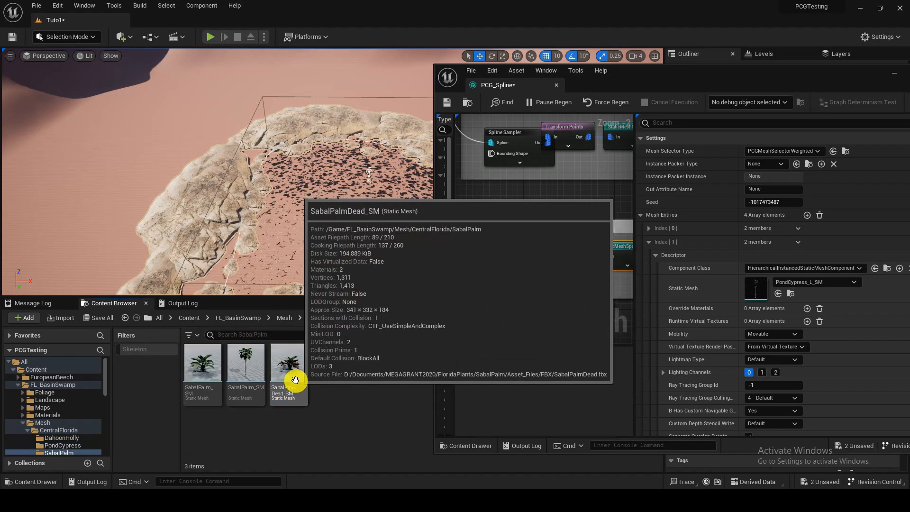
pyautogui.click(211, 365)
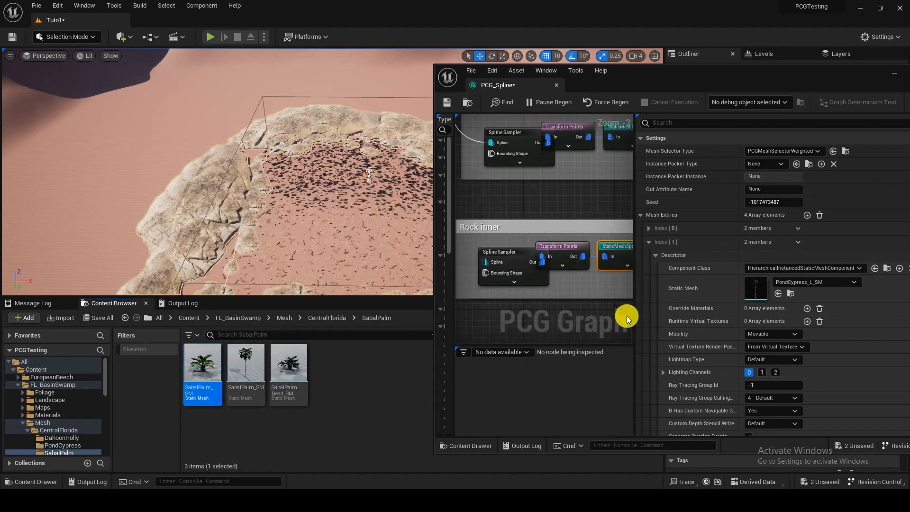
pyautogui.click(649, 241)
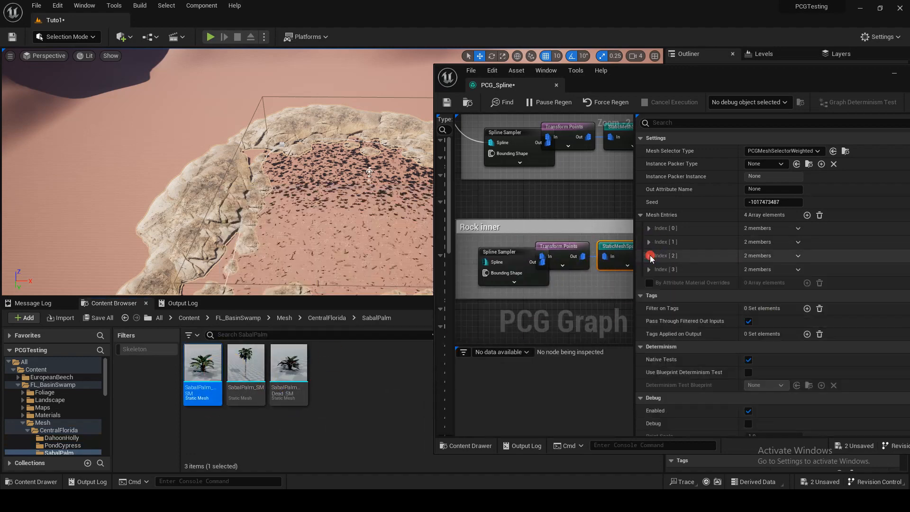
pyautogui.click(649, 255)
pyautogui.click(652, 269)
pyautogui.click(777, 307)
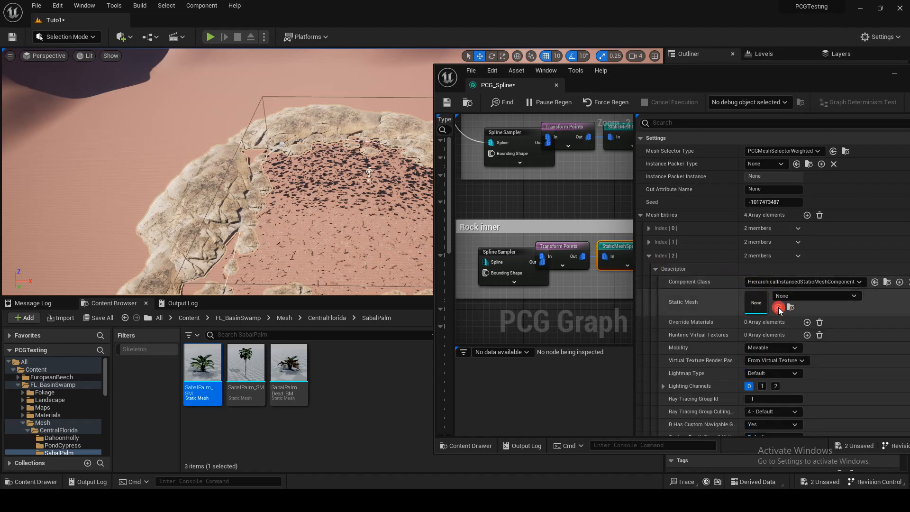
# Step: Assign WaxMyrtle_L_SM from CentralFlorida's WaxMyrtle folder as the static mesh of mesh entry 3 and save the level
pyautogui.click(287, 321)
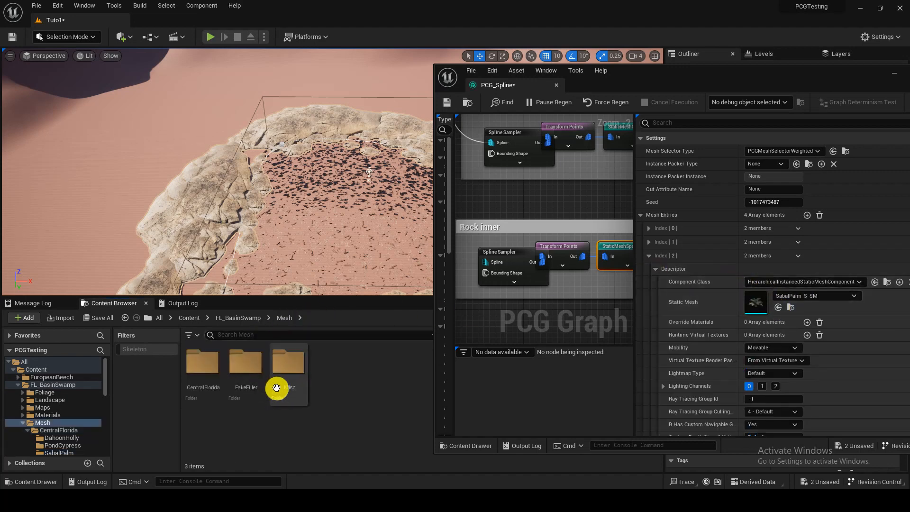
pyautogui.doubleClick(221, 387)
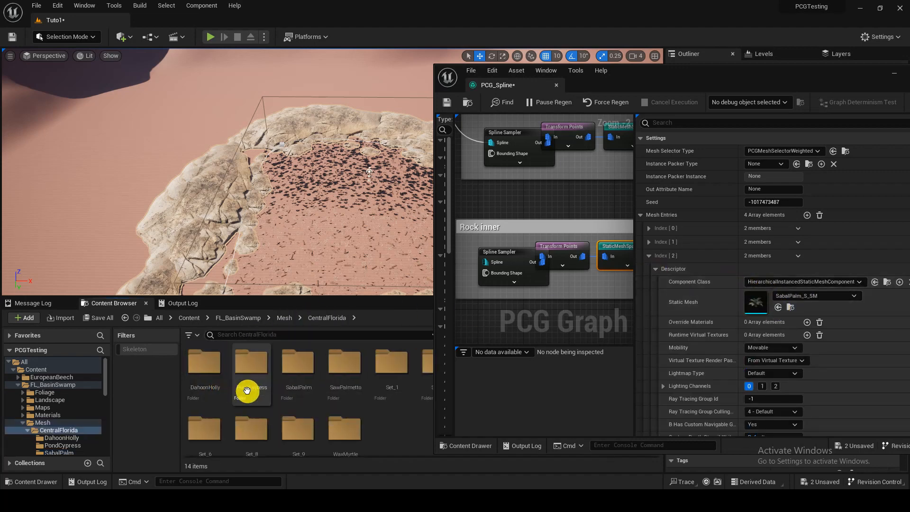
pyautogui.click(336, 435)
pyautogui.doubleClick(336, 435)
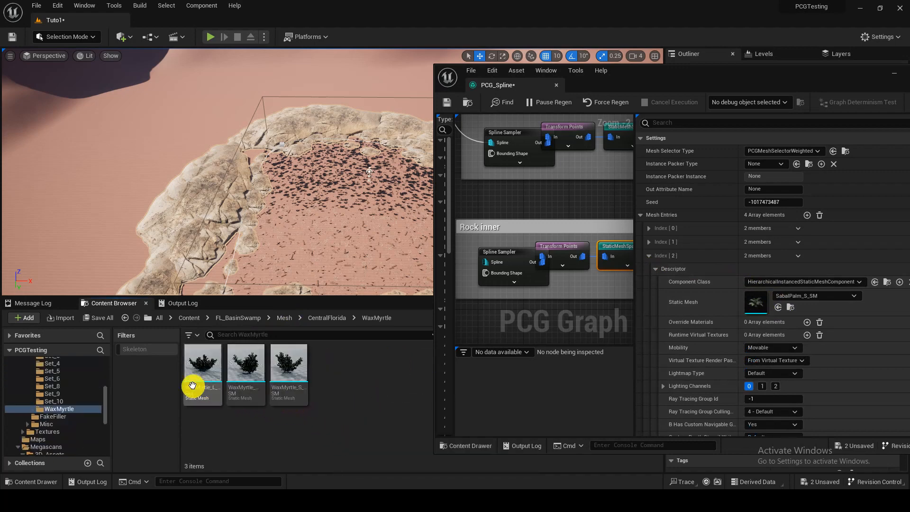
pyautogui.click(649, 255)
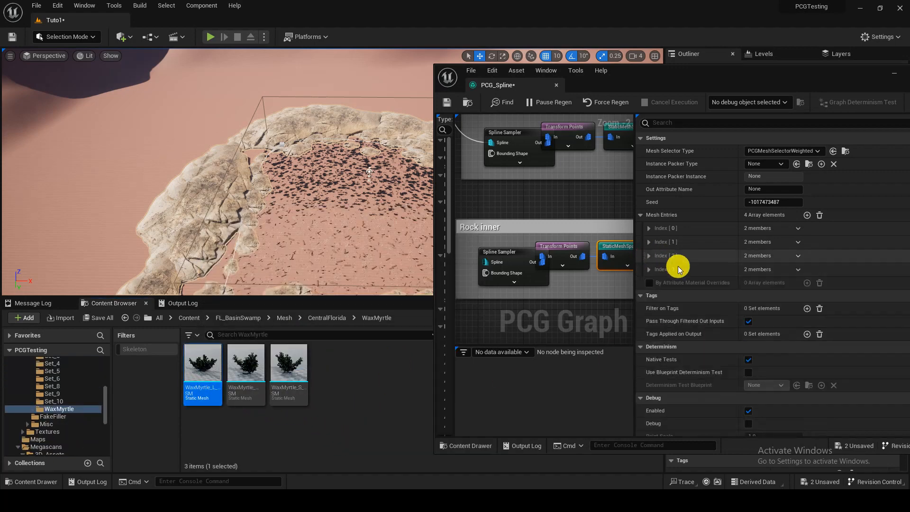
pyautogui.click(653, 270)
pyautogui.click(657, 284)
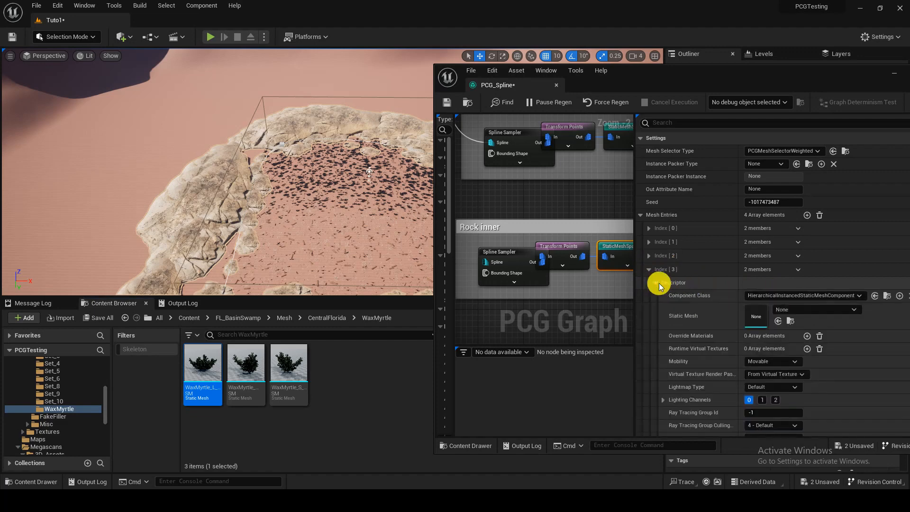
pyautogui.click(777, 321)
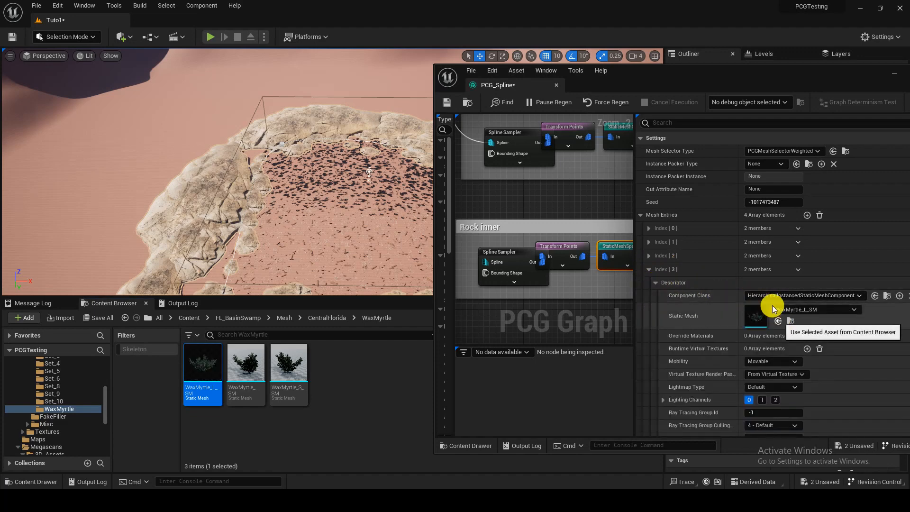
pyautogui.click(14, 39)
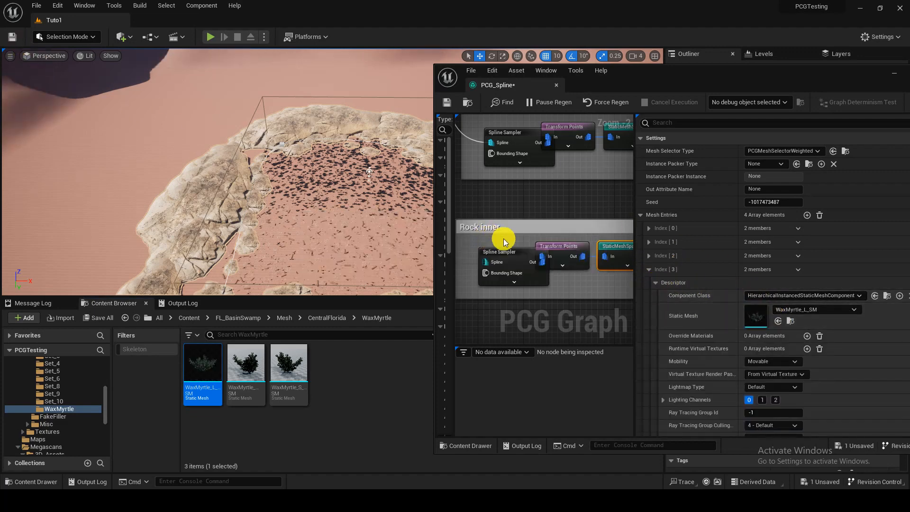
# Step: Wire the new tree group into the graph, from the Input node to its Spline Sampler and from its Static Mesh Spawner to Output
pyautogui.scroll(-3, 501, 229)
pyautogui.moveTo(481, 207); pyautogui.dragTo(597, 264, button='right')
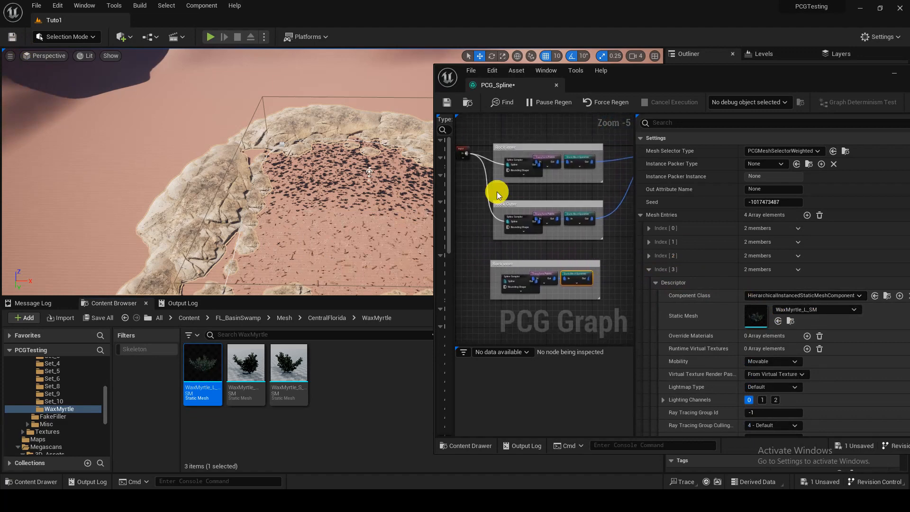
pyautogui.moveTo(465, 153); pyautogui.dragTo(493, 246)
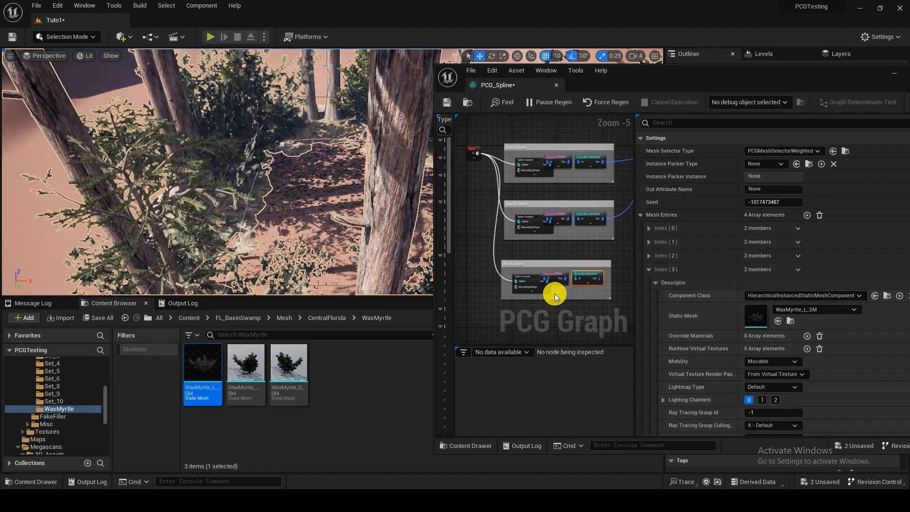
pyautogui.scroll(-4, 519, 262)
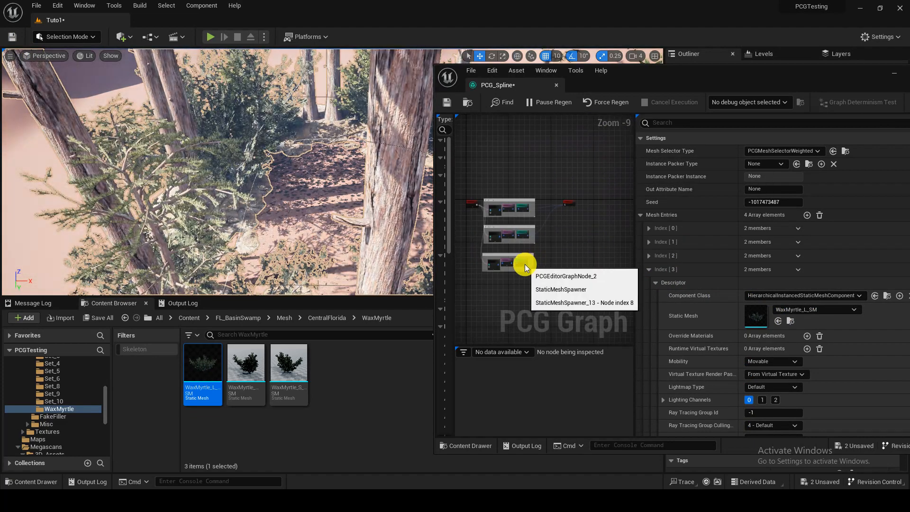
pyautogui.scroll(2, 530, 263)
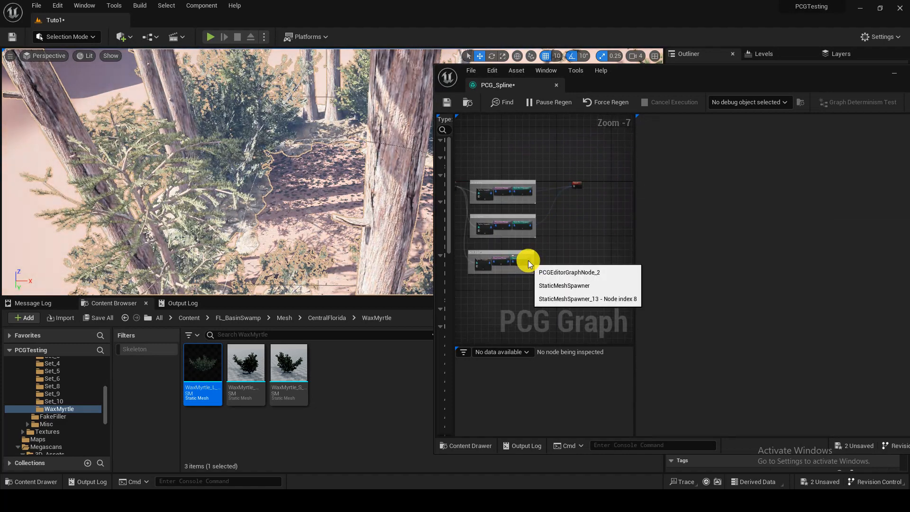
pyautogui.scroll(5, 528, 263)
pyautogui.scroll(2, 596, 116)
pyautogui.moveTo(595, 114); pyautogui.dragTo(648, 209)
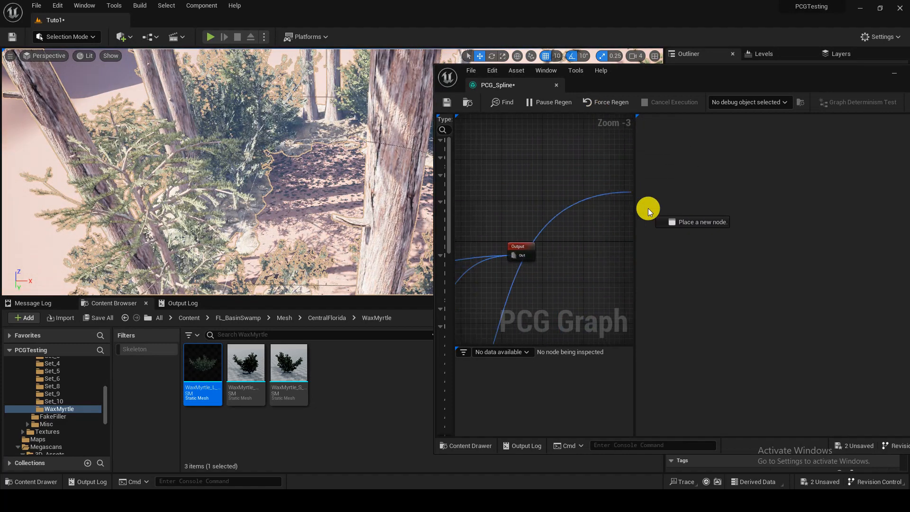
pyautogui.moveTo(451, 244); pyautogui.dragTo(609, 255)
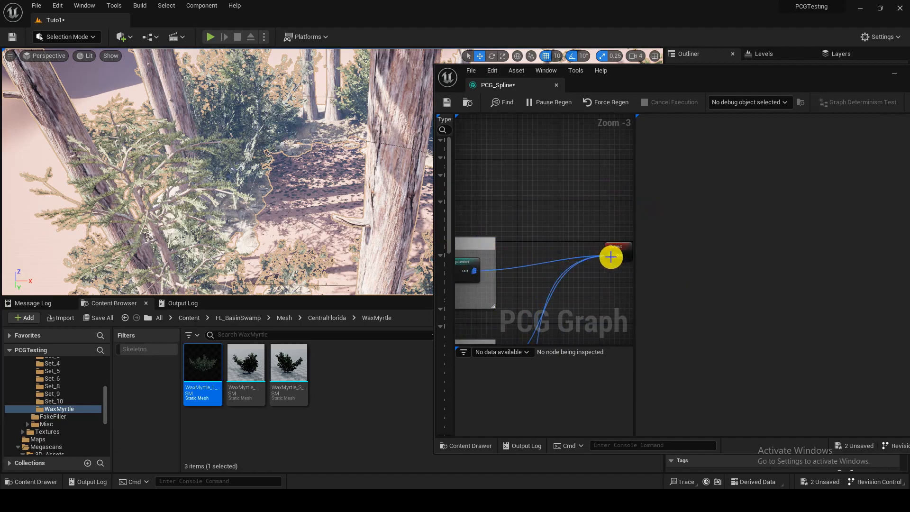
# Step: Set the tree group's Transform Points Y offset to a minimum of 2000 and a maximum of 5000
pyautogui.scroll(-8, 612, 259)
pyautogui.scroll(2, 325, 189)
pyautogui.press('s')
pyautogui.moveTo(325, 189)
pyautogui.mouseDown(button='right')
pyautogui.moveTo(308, 185)
pyautogui.moveTo(292, 213)
pyautogui.moveTo(308, 185)
pyautogui.moveTo(314, 189)
pyautogui.mouseUp(button='right')
pyautogui.press('s')
pyautogui.press('w')
pyautogui.press('s')
pyautogui.scroll(7, 548, 294)
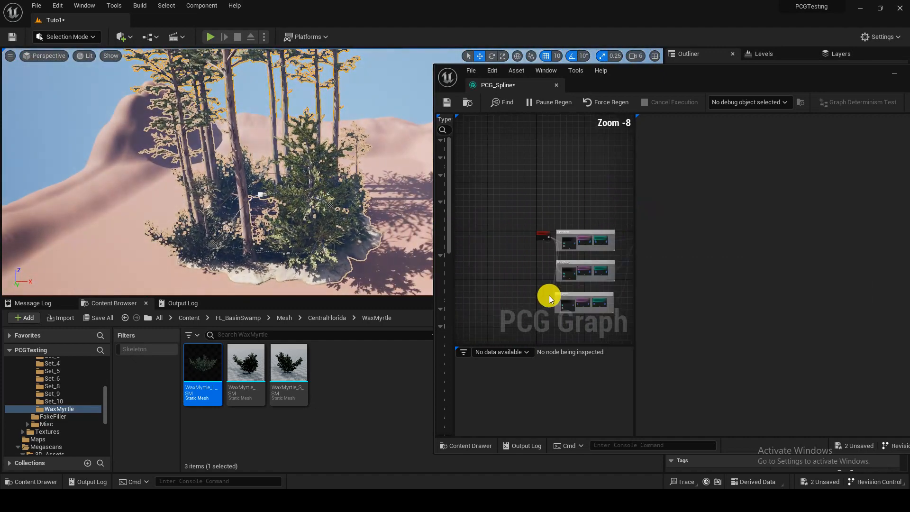
pyautogui.click(563, 229)
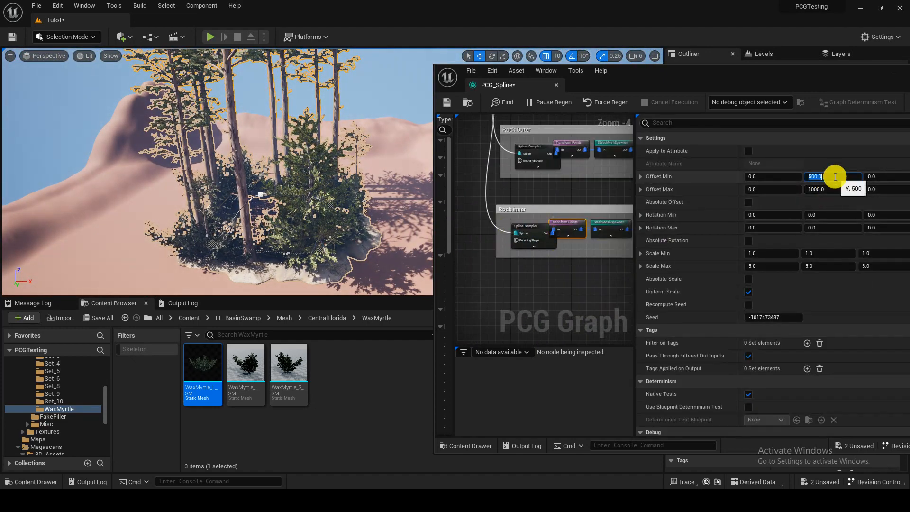
pyautogui.press('Tab')
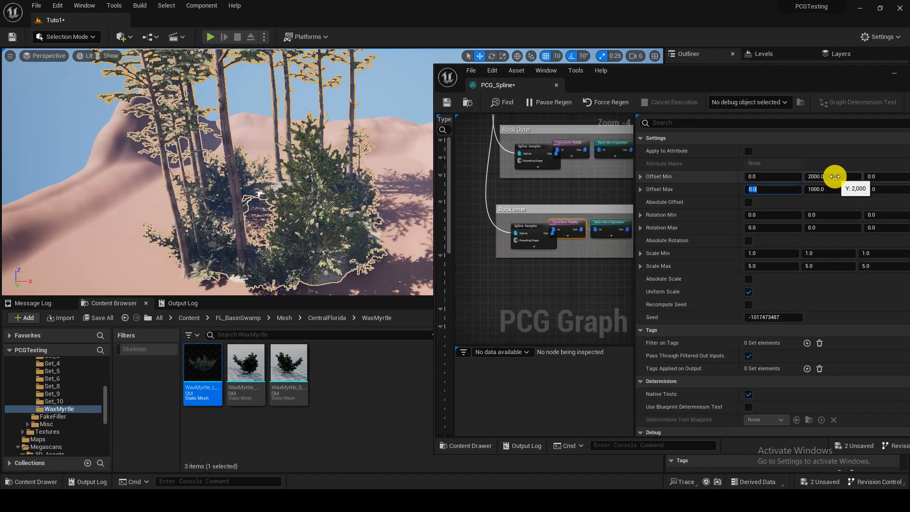
pyautogui.write('0')
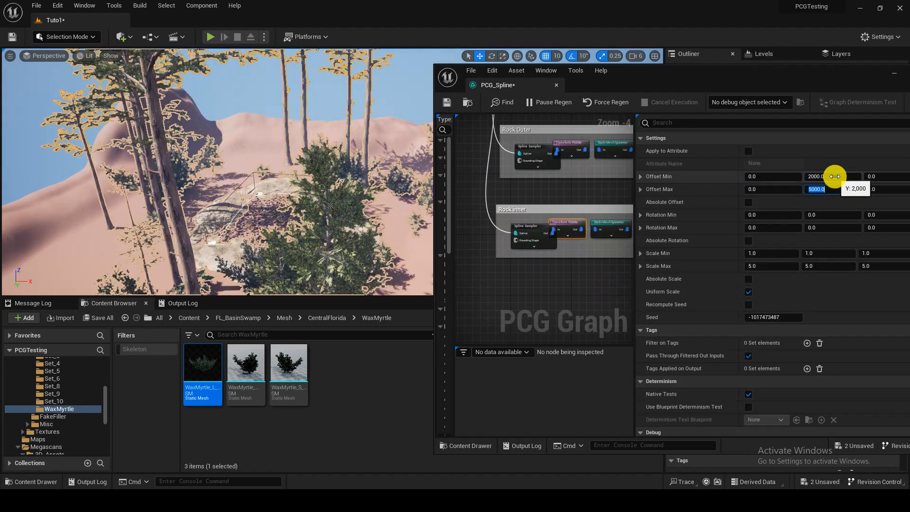
pyautogui.press('Return')
# Step: Inspect the offset tree band around the rocks in the viewport and in a short play test
pyautogui.moveTo(218, 172); pyautogui.dragTo(284, 165, button='right')
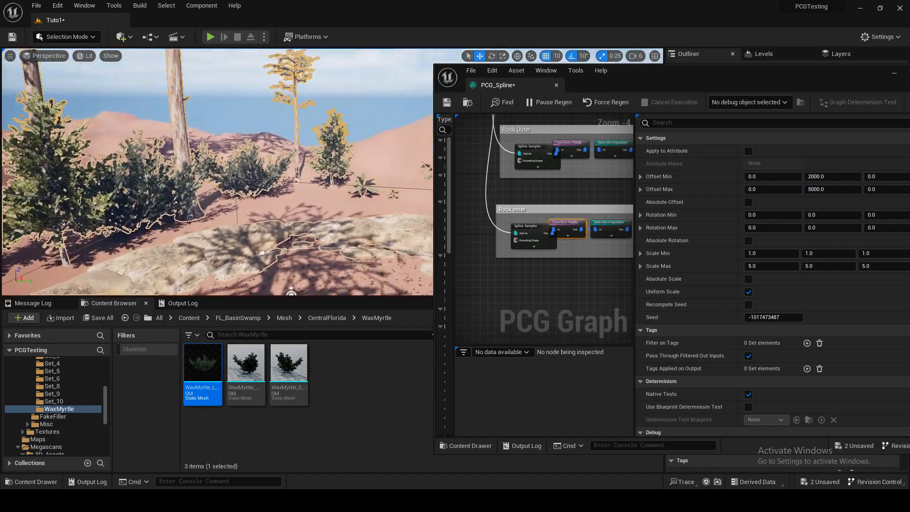
pyautogui.press('w')
pyautogui.moveTo(218, 172); pyautogui.dragTo(118, 203, button='right')
pyautogui.click(211, 37)
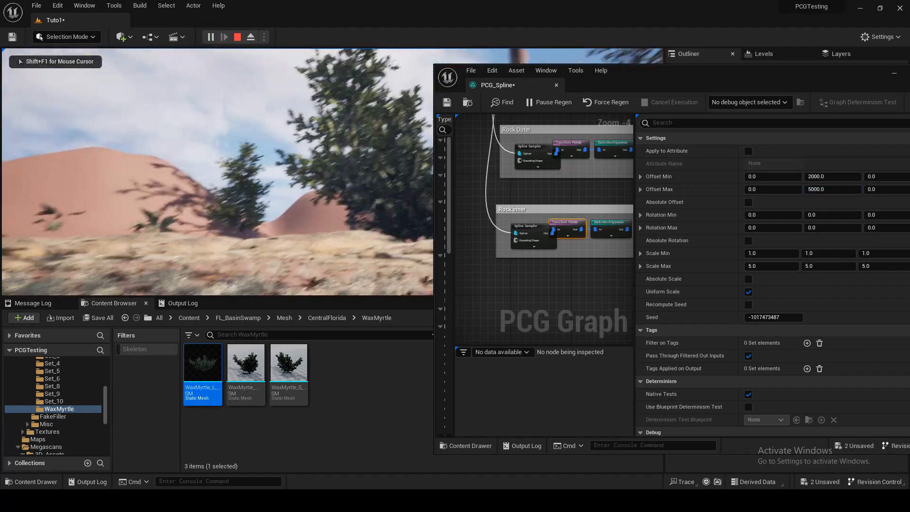
pyautogui.press('Escape')
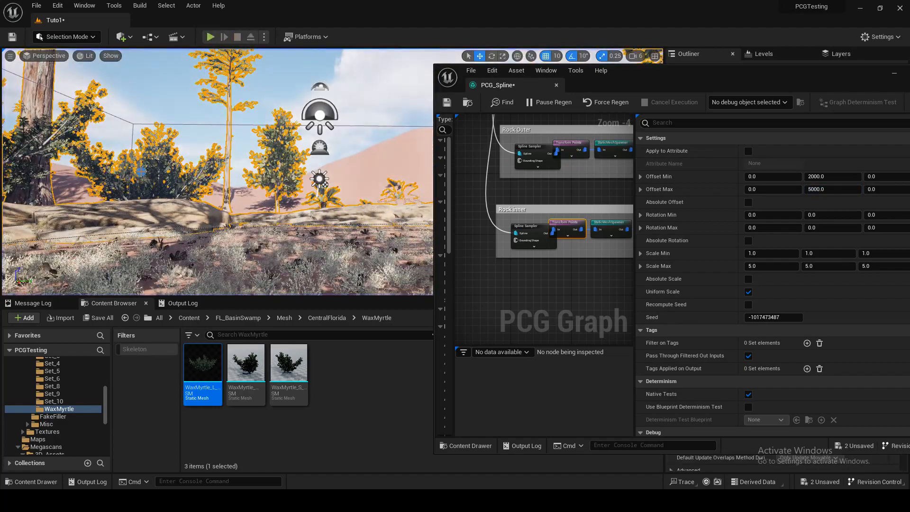
pyautogui.press('s')
pyautogui.scroll(2, 288, 167)
pyautogui.moveTo(288, 166)
pyautogui.mouseDown(button='right')
pyautogui.moveTo(303, 223)
pyautogui.moveTo(322, 190)
pyautogui.moveTo(288, 166)
pyautogui.mouseUp(button='right')
pyautogui.press('w')
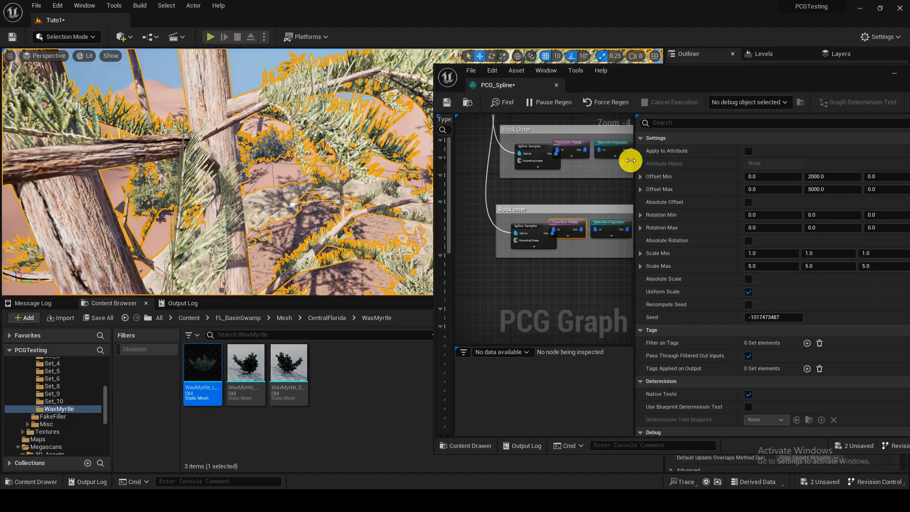
# Step: Set the Distance Increment of the tree group's Spline Sampler to 100
pyautogui.click(529, 230)
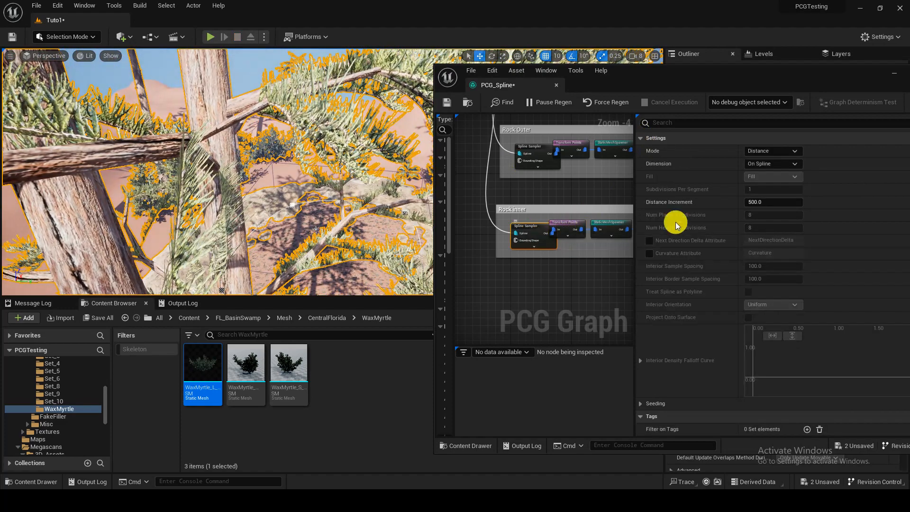
pyautogui.click(768, 202)
pyautogui.write('100')
pyautogui.press('Return')
# Step: Examine the density of the tree band from inside the spline area, including a play test
pyautogui.press('s')
pyautogui.moveTo(218, 161); pyautogui.dragTo(266, 189, button='right')
pyautogui.press('w')
pyautogui.press('w')
pyautogui.moveTo(246, 62); pyautogui.dragTo(218, 62, button='right')
pyautogui.click(211, 36)
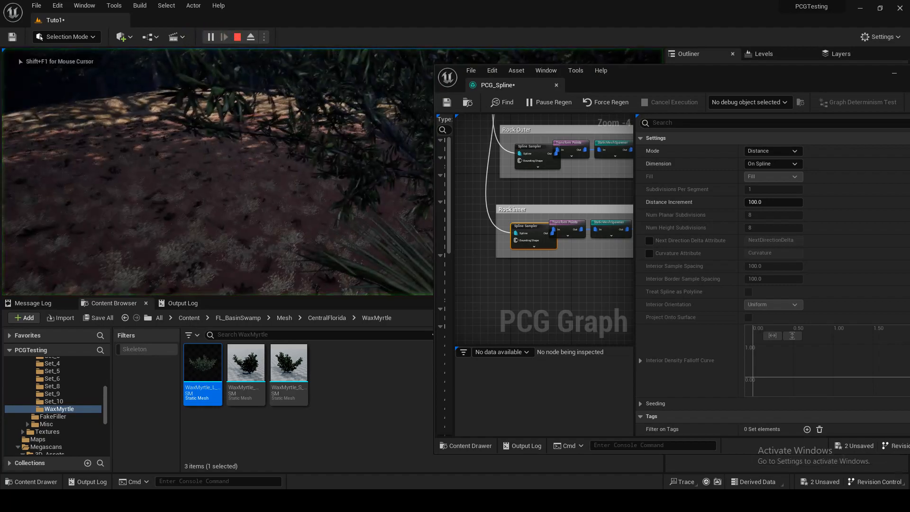
pyautogui.press('w')
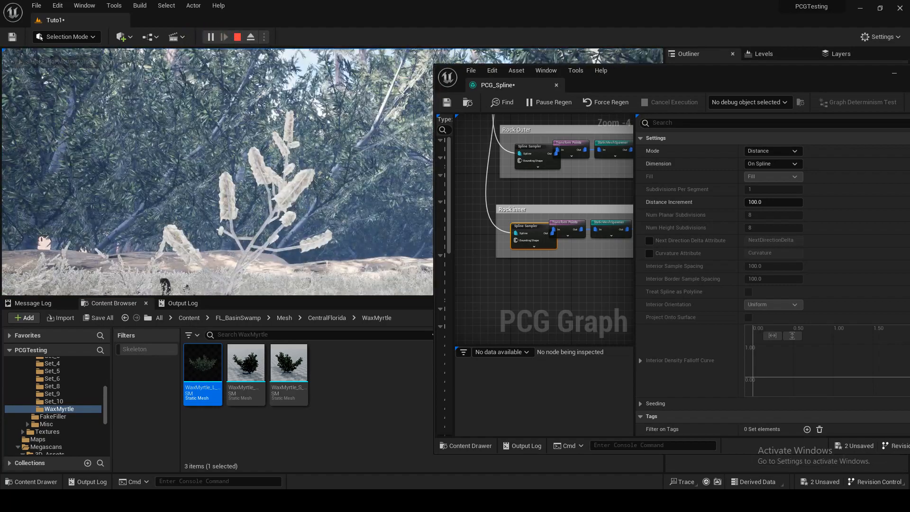
pyautogui.press('Escape')
# Step: Set the Distance Increment of the tree group's Spline Sampler to 300
pyautogui.press('s')
pyautogui.moveTo(277, 168); pyautogui.dragTo(284, 199, button='right')
pyautogui.click(788, 201)
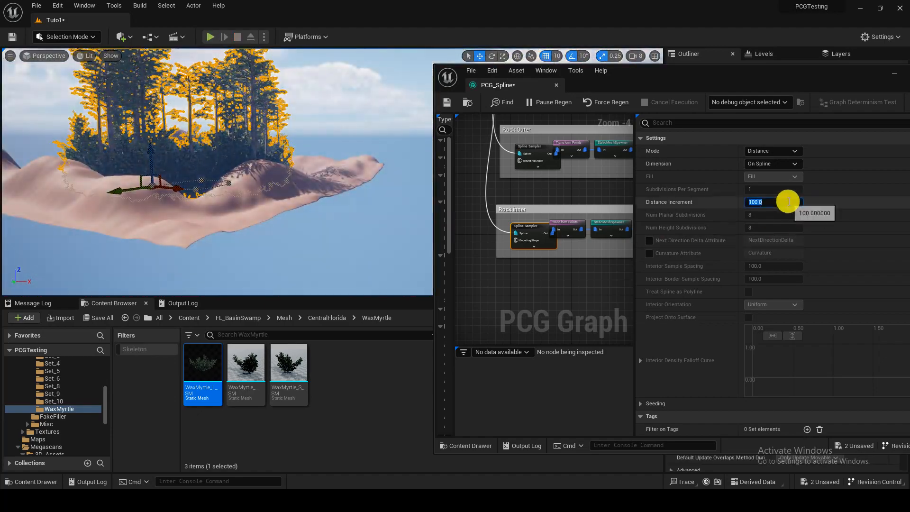
pyautogui.press('Return')
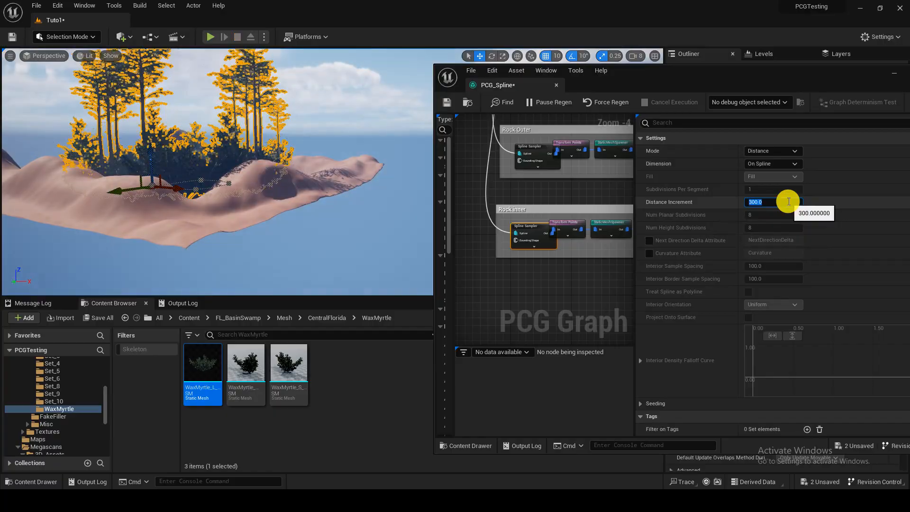
# Step: Set the tree group's Transform Points Scale Max to 3 on all axes
pyautogui.moveTo(294, 190); pyautogui.dragTo(351, 190, button='right')
pyautogui.press('w')
pyautogui.press('w')
pyautogui.scroll(-1, 304, 187)
pyautogui.press('w')
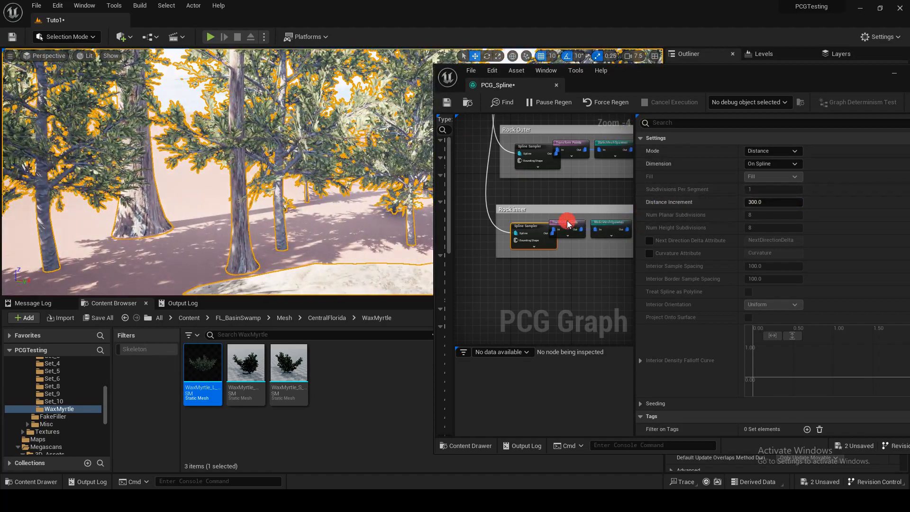
pyautogui.click(568, 224)
pyautogui.click(779, 269)
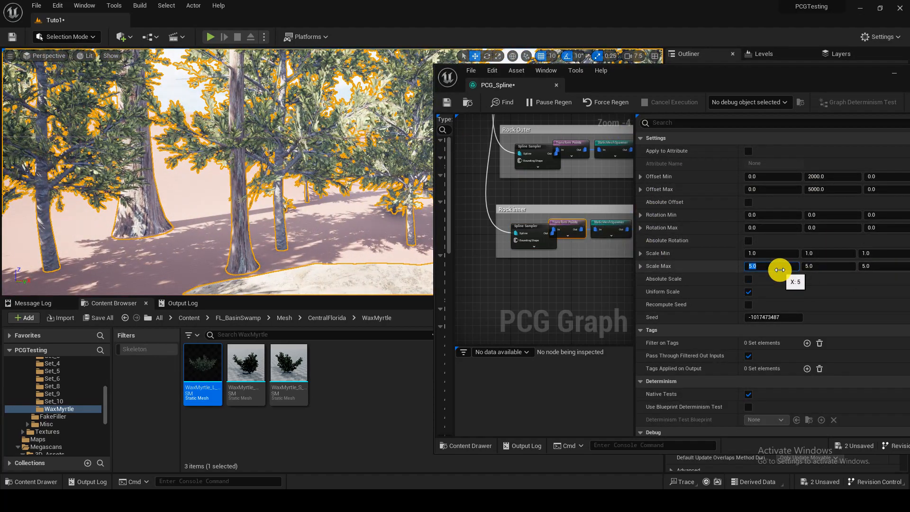
pyautogui.write('3')
pyautogui.press('Tab')
pyautogui.press('Tab')
# Step: Widen the graph editor window, then duplicate the topmost commented node group and place the copy above it
pyautogui.moveTo(379, 194); pyautogui.dragTo(332, 247, button='right')
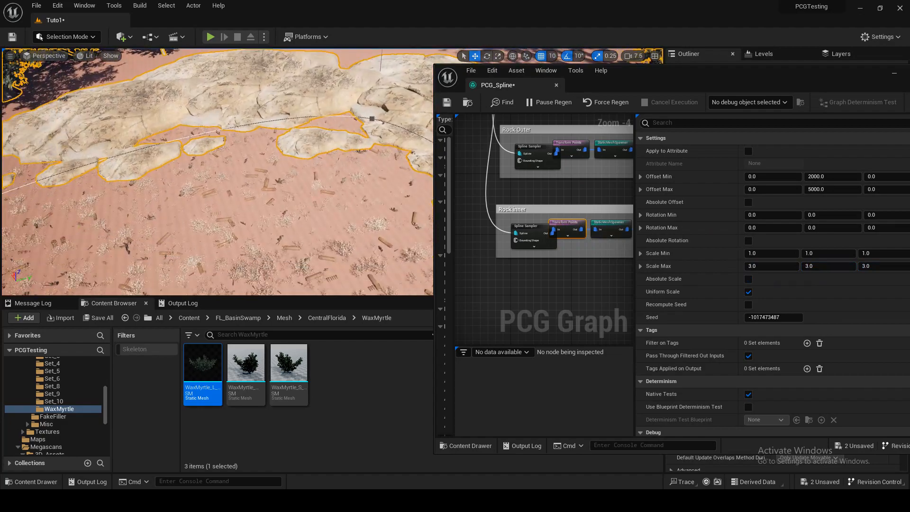
pyautogui.moveTo(336, 175)
pyautogui.mouseDown(button='right')
pyautogui.moveTo(298, 176)
pyautogui.moveTo(329, 169)
pyautogui.moveTo(328, 143)
pyautogui.moveTo(330, 169)
pyautogui.mouseUp(button='right')
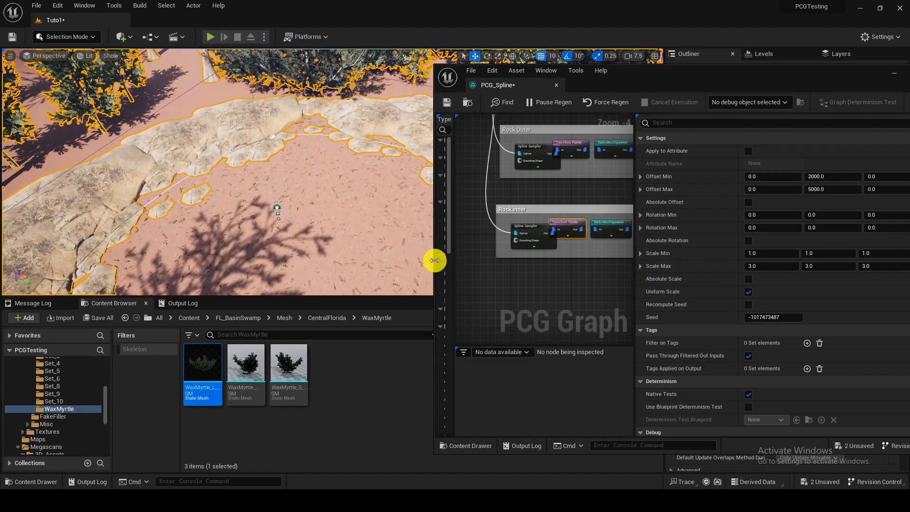
pyautogui.moveTo(434, 260); pyautogui.dragTo(291, 264)
pyautogui.scroll(-3, 428, 264)
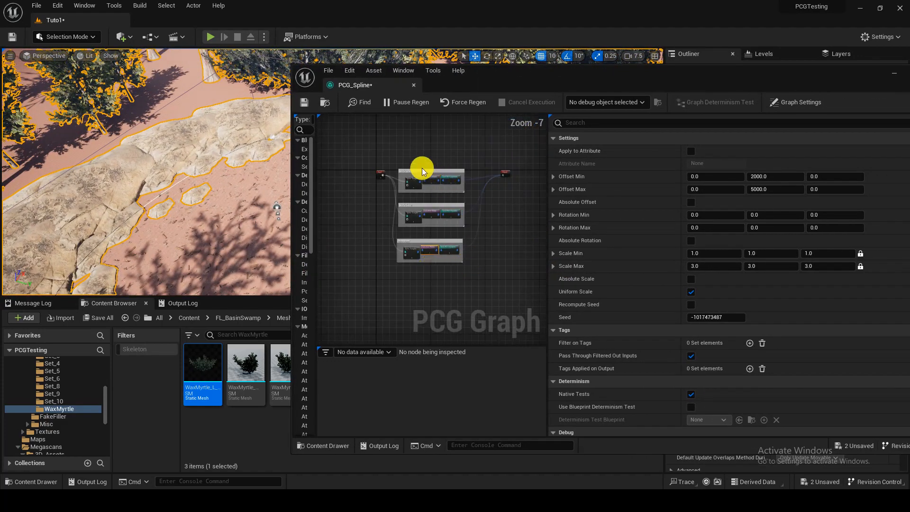
pyautogui.moveTo(444, 193); pyautogui.dragTo(469, 195)
pyautogui.moveTo(449, 189); pyautogui.dragTo(456, 237, button='right')
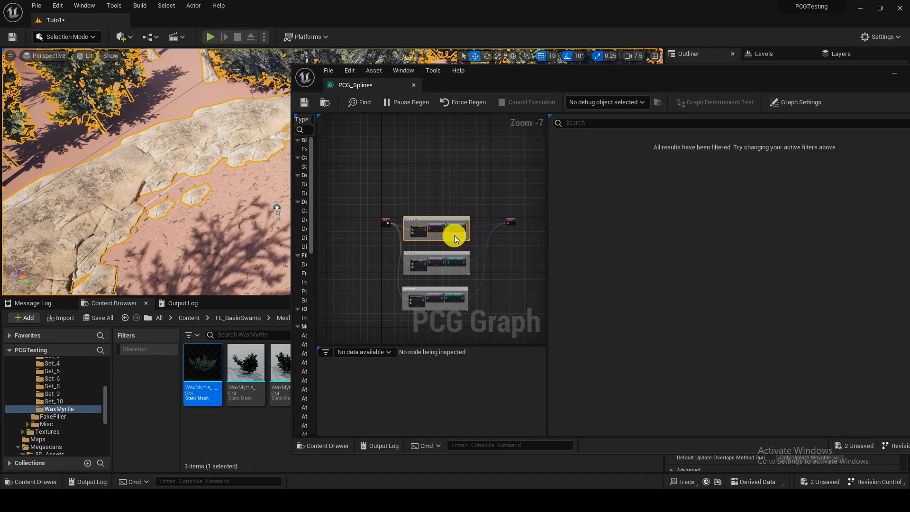
pyautogui.scroll(3, 455, 237)
pyautogui.hotkey('ctrl', 'd')
pyautogui.scroll(-3, 433, 147)
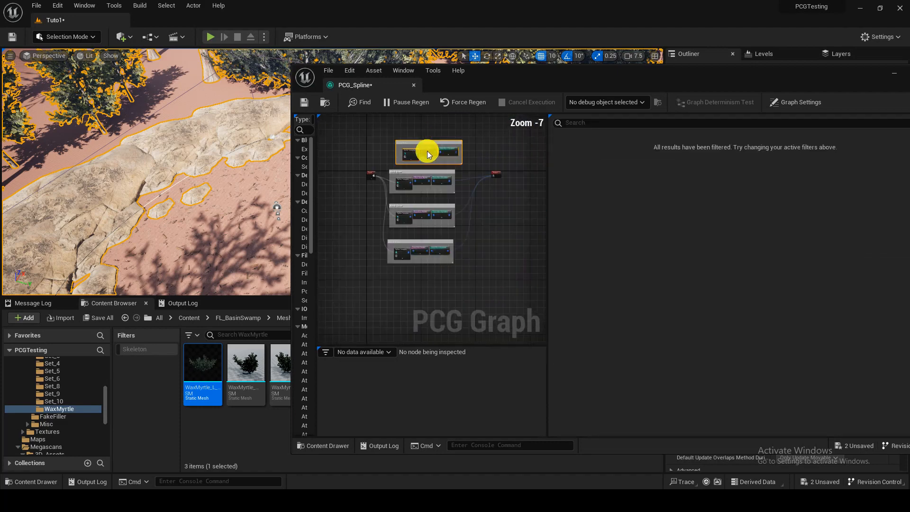
# Step: Connect the duplicated group's Spline Sampler to the Input node and its Static Mesh Spawner to the Output node
pyautogui.scroll(2, 407, 164)
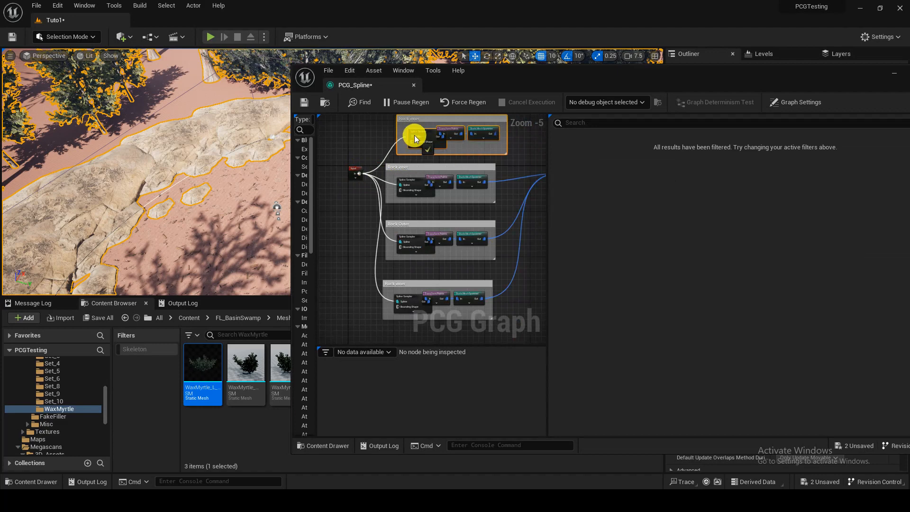
pyautogui.moveTo(461, 170); pyautogui.dragTo(393, 183, button='right')
pyautogui.moveTo(428, 149); pyautogui.dragTo(493, 189)
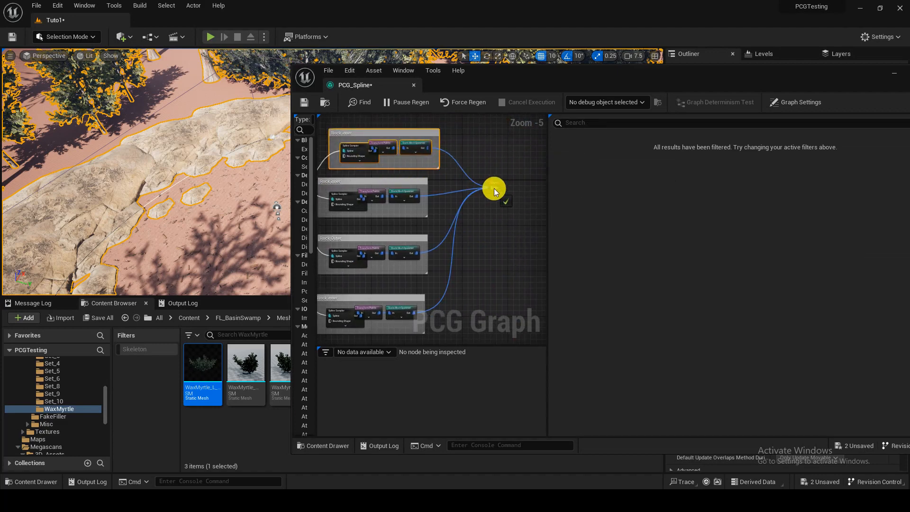
# Step: Clear the mesh entries of the duplicated topmost group's Static Mesh Spawner and add four empty ones
pyautogui.moveTo(435, 167); pyautogui.dragTo(513, 218, button='right')
pyautogui.scroll(2, 513, 217)
pyautogui.click(493, 194)
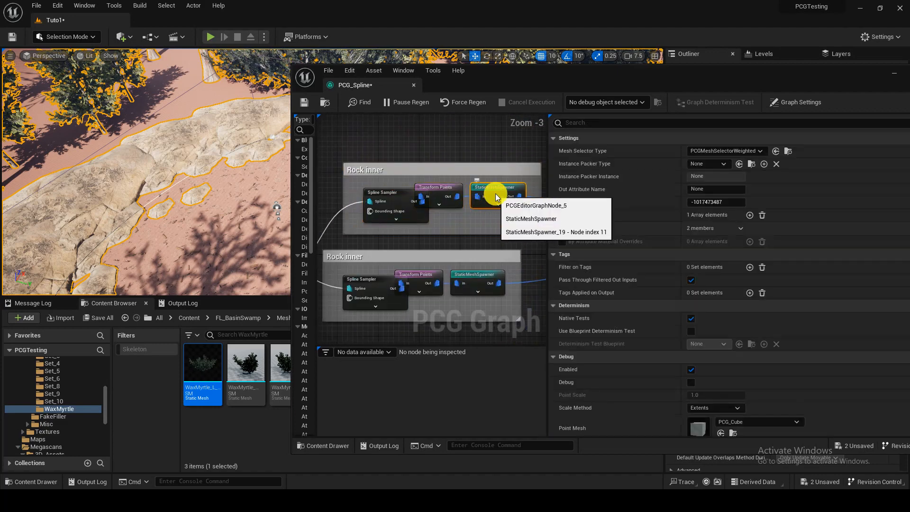
pyautogui.click(763, 215)
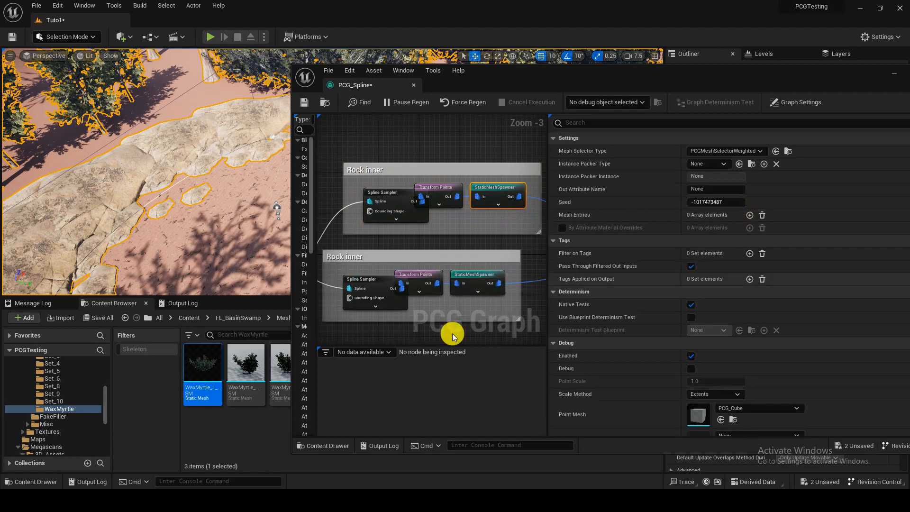
pyautogui.doubleClick(748, 218)
pyautogui.doubleClick(749, 217)
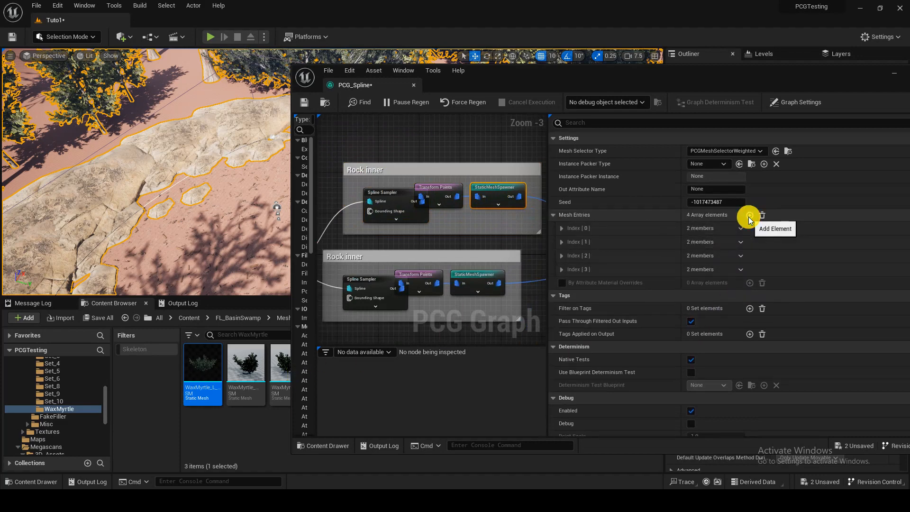
# Step: Assign the Broken_Tree_Trunk static mesh from the Megascans 3D_Assets folder to mesh entry Index 0
pyautogui.click(189, 318)
pyautogui.doubleClick(277, 377)
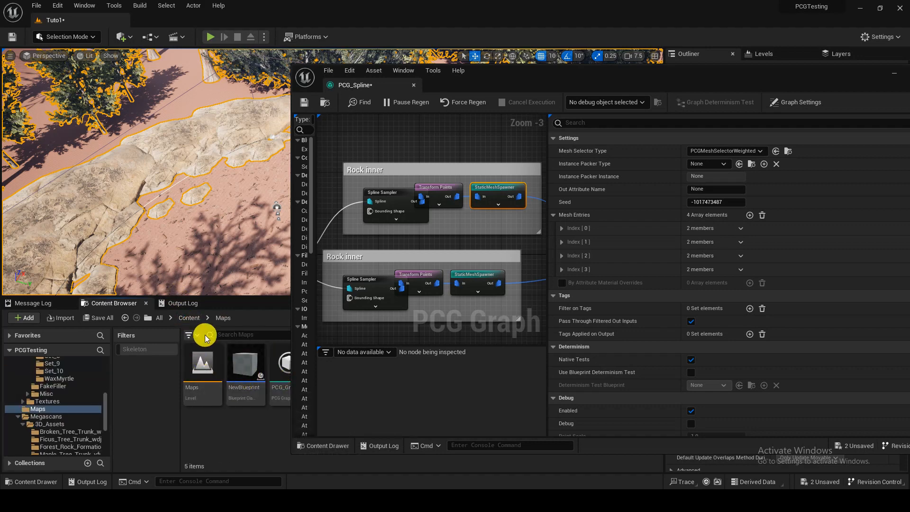
pyautogui.hotkey('alt', 'Left')
pyautogui.moveTo(291, 406); pyautogui.dragTo(369, 399)
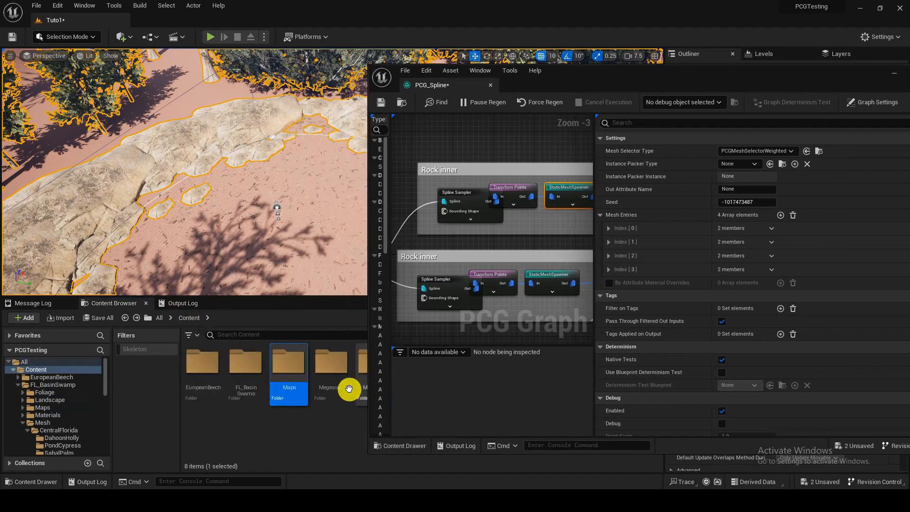
pyautogui.doubleClick(327, 374)
pyautogui.doubleClick(203, 365)
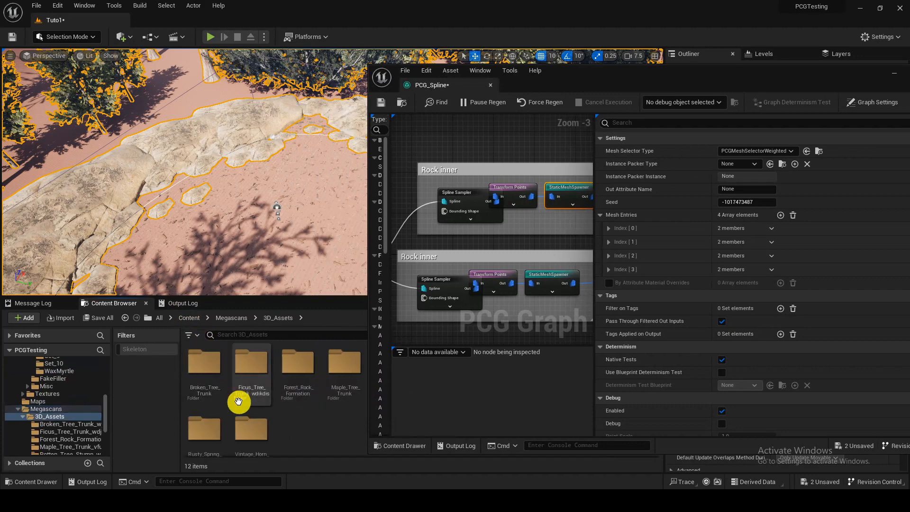
pyautogui.doubleClick(212, 394)
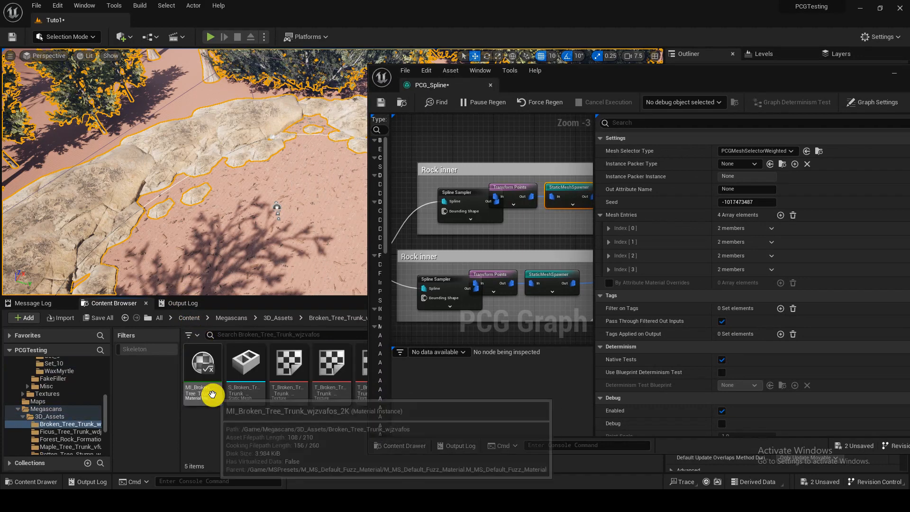
pyautogui.click(259, 381)
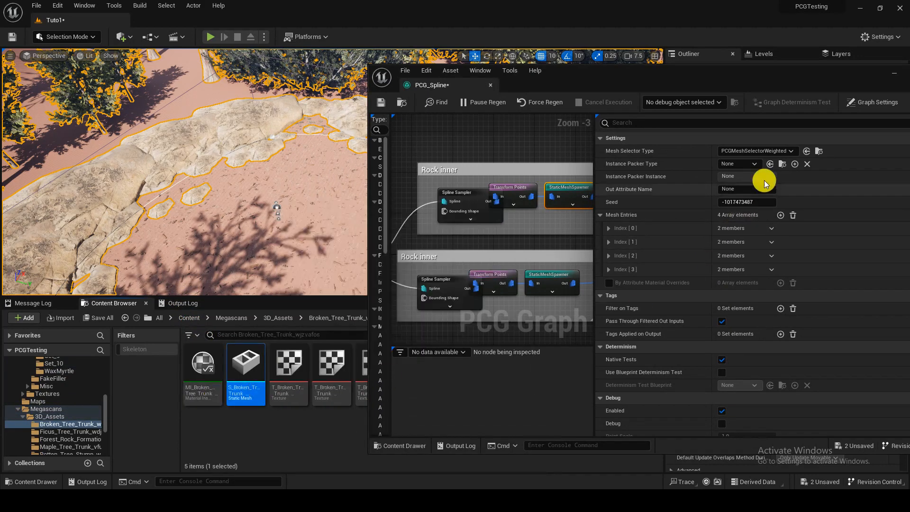
pyautogui.click(608, 227)
pyautogui.click(615, 242)
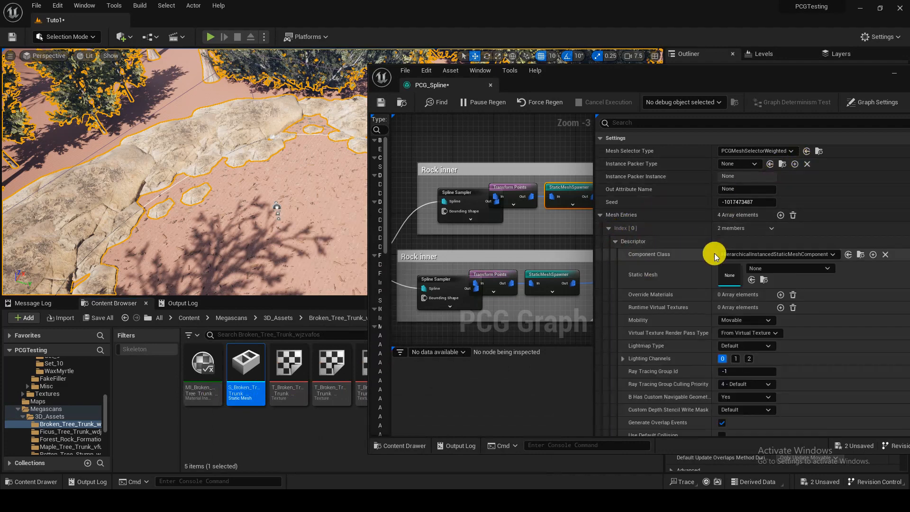
pyautogui.click(751, 279)
pyautogui.click(609, 228)
# Step: Assign the Rusty_Car_Exhaust static mesh from 3D_Assets to mesh entry Index 1, narrowing the graph editor window to reach its folder
pyautogui.click(609, 241)
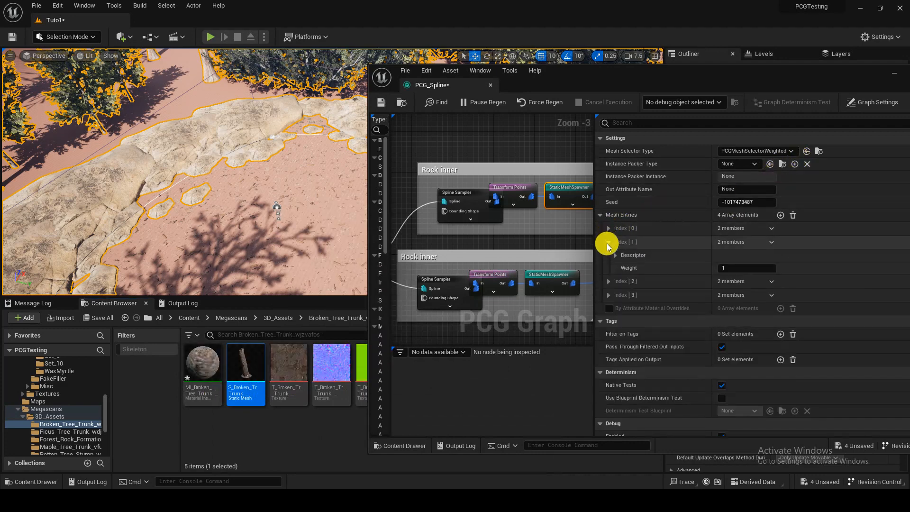
pyautogui.click(285, 422)
pyautogui.hotkey('alt', 'Left')
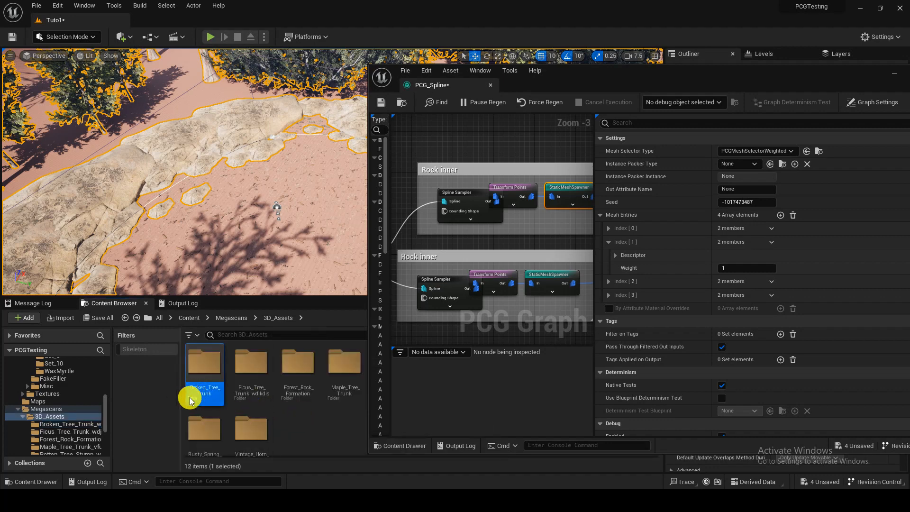
pyautogui.rightClick(297, 419)
pyautogui.click(366, 434)
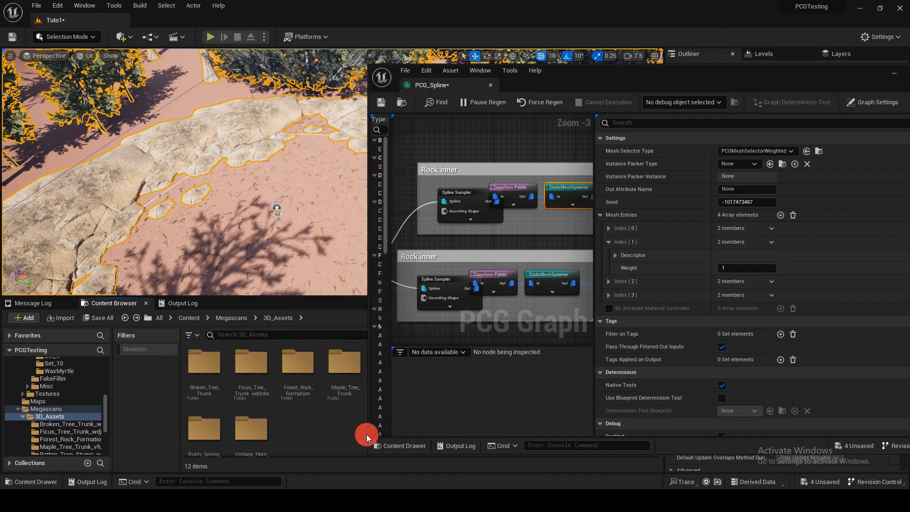
pyautogui.moveTo(365, 434); pyautogui.dragTo(540, 425)
pyautogui.doubleClick(457, 396)
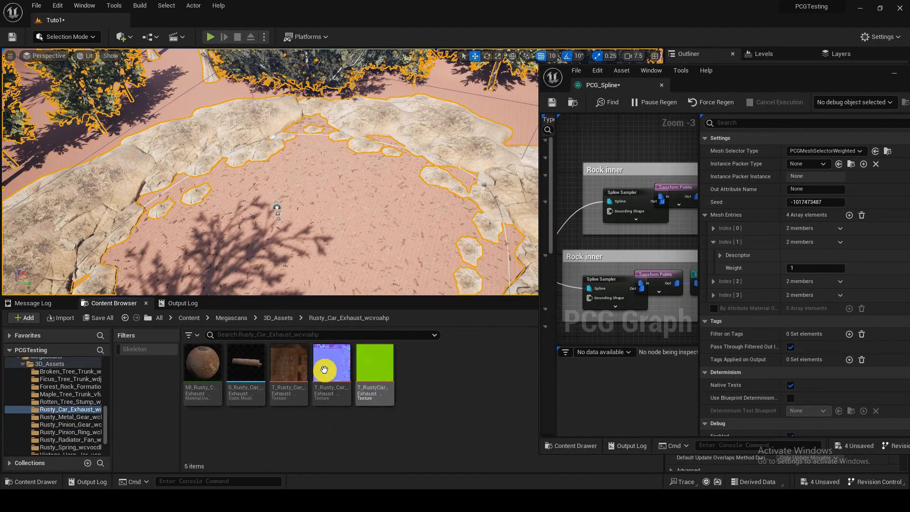
pyautogui.click(255, 364)
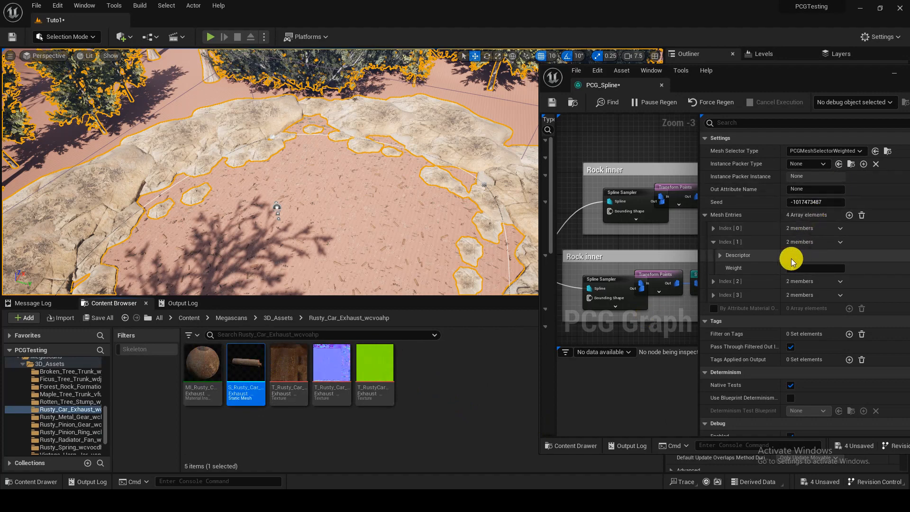
pyautogui.click(720, 256)
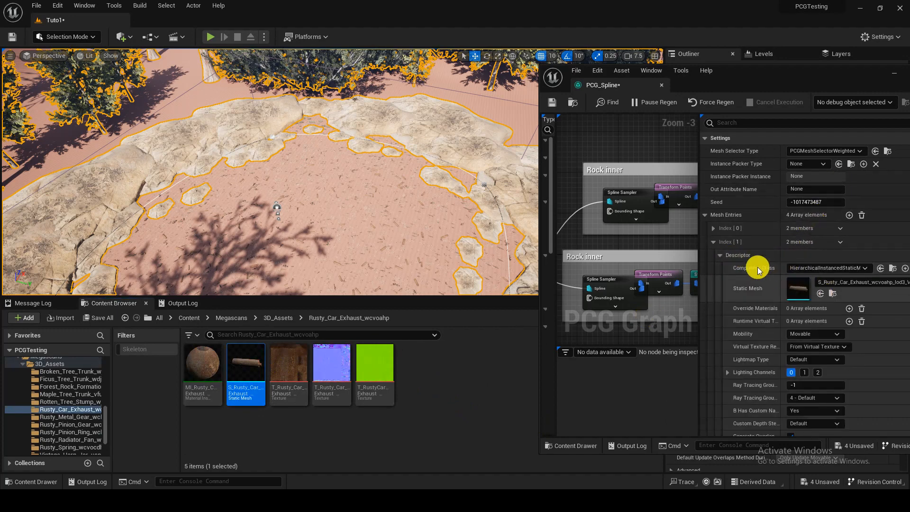
pyautogui.click(713, 241)
# Step: Assign the Rusty_Metal_Gear static mesh from 3D_Assets to mesh entry Index 2
pyautogui.click(713, 256)
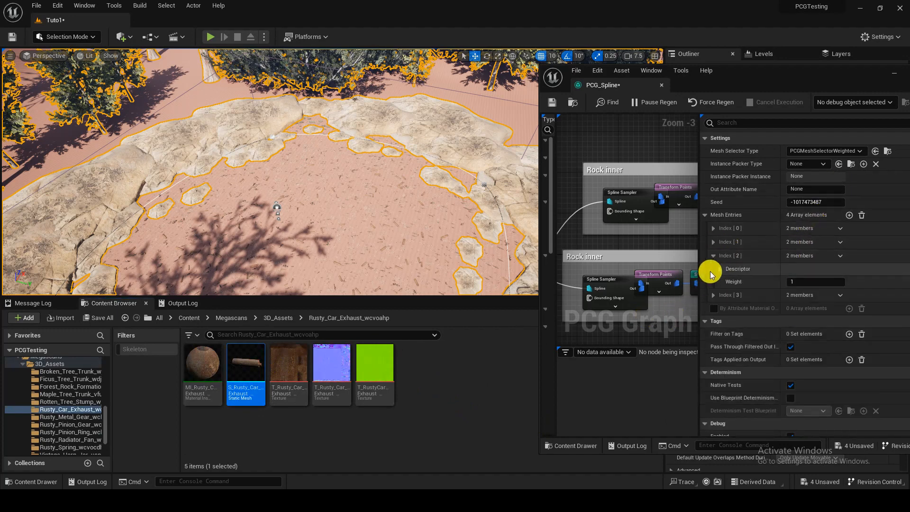
pyautogui.click(721, 268)
pyautogui.hotkey('alt', 'Left')
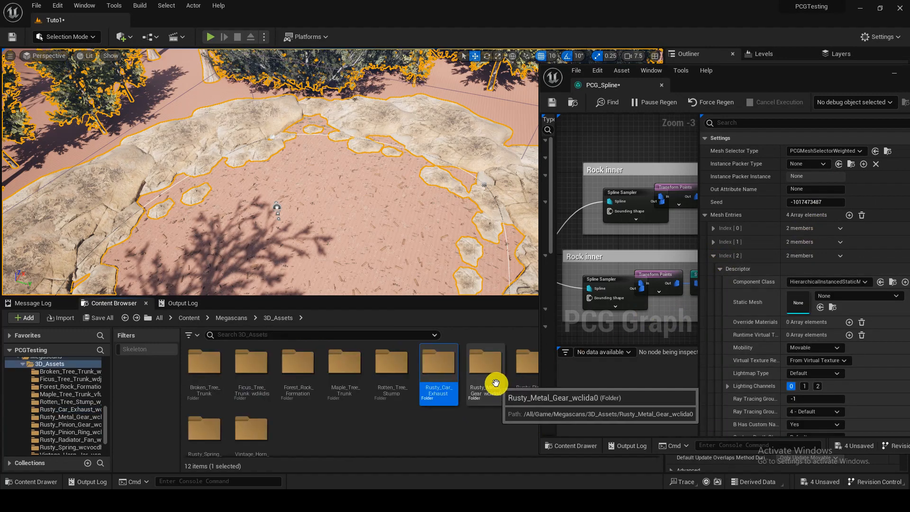
pyautogui.doubleClick(444, 385)
pyautogui.moveTo(246, 363); pyautogui.dragTo(788, 297)
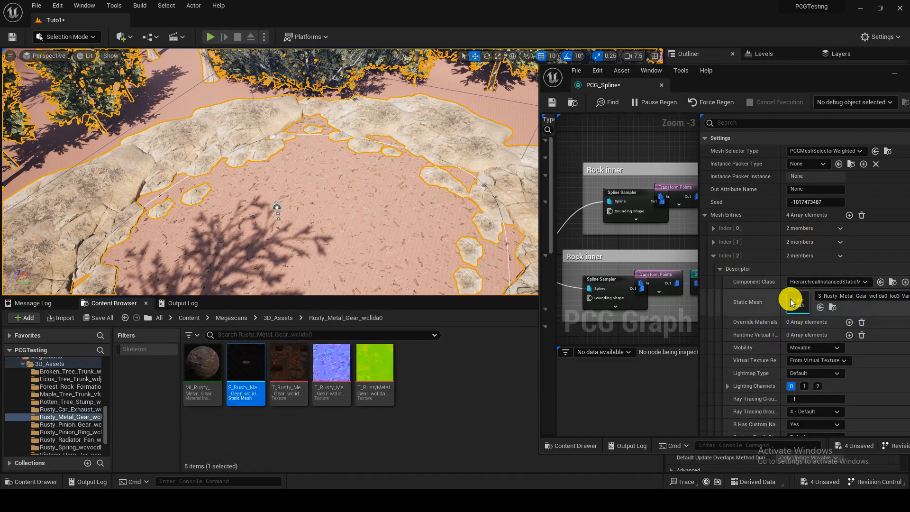
pyautogui.click(713, 255)
# Step: Assign the Rusty_Pinion_Gear static mesh from 3D_Assets to mesh entry Index 3
pyautogui.click(714, 269)
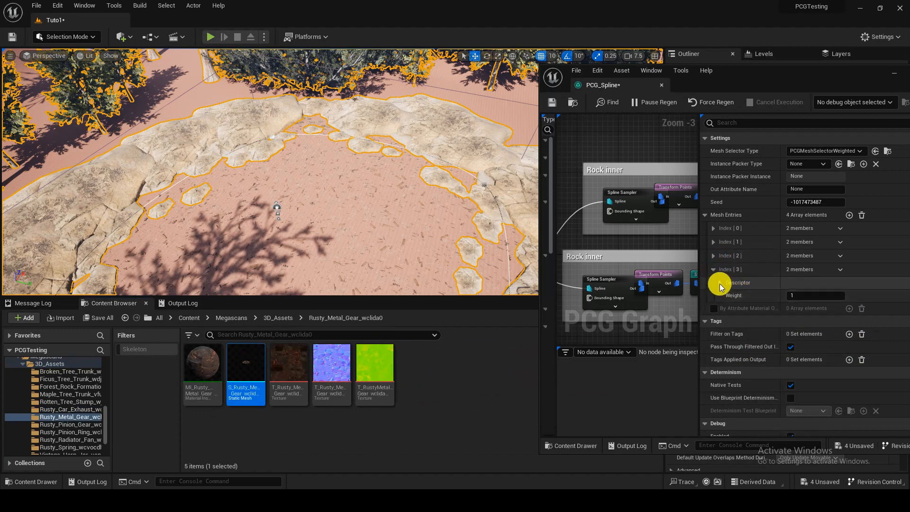
pyautogui.click(719, 283)
pyautogui.click(483, 392)
pyautogui.hotkey('alt', 'Left')
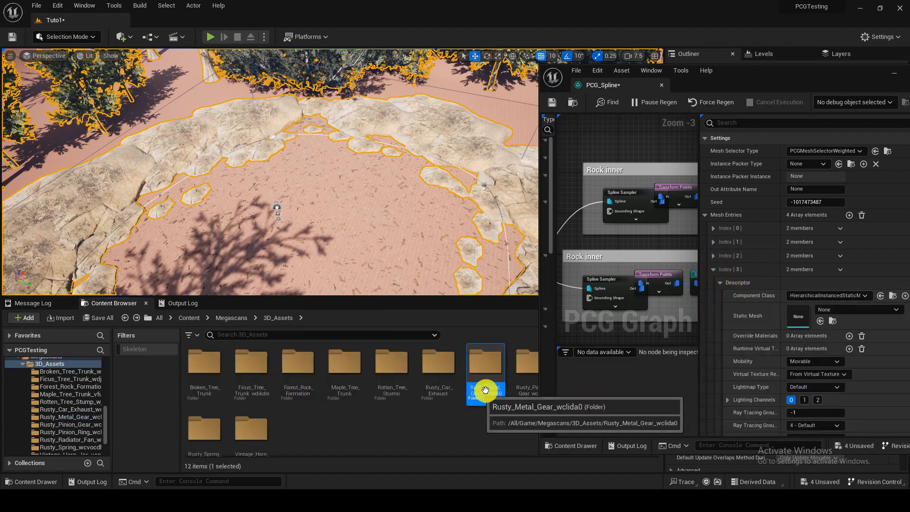
pyautogui.doubleClick(514, 386)
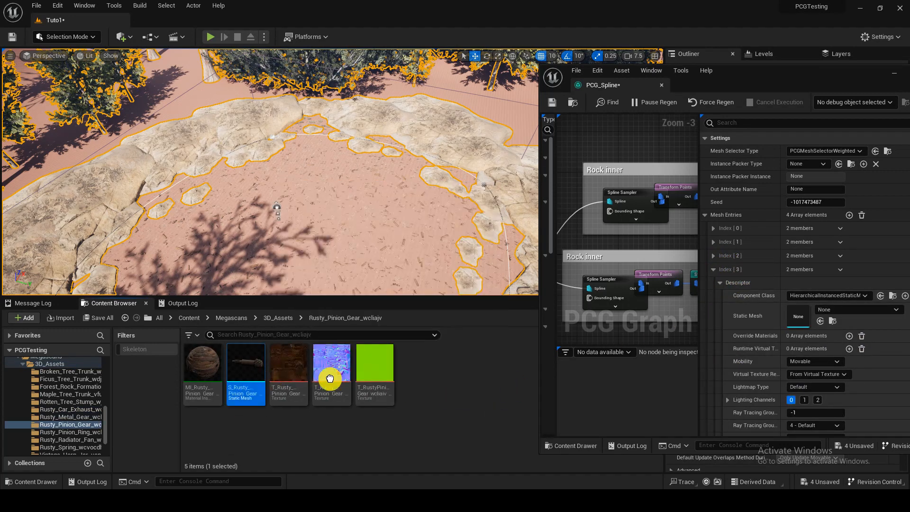
pyautogui.moveTo(246, 370); pyautogui.dragTo(805, 315)
pyautogui.click(714, 269)
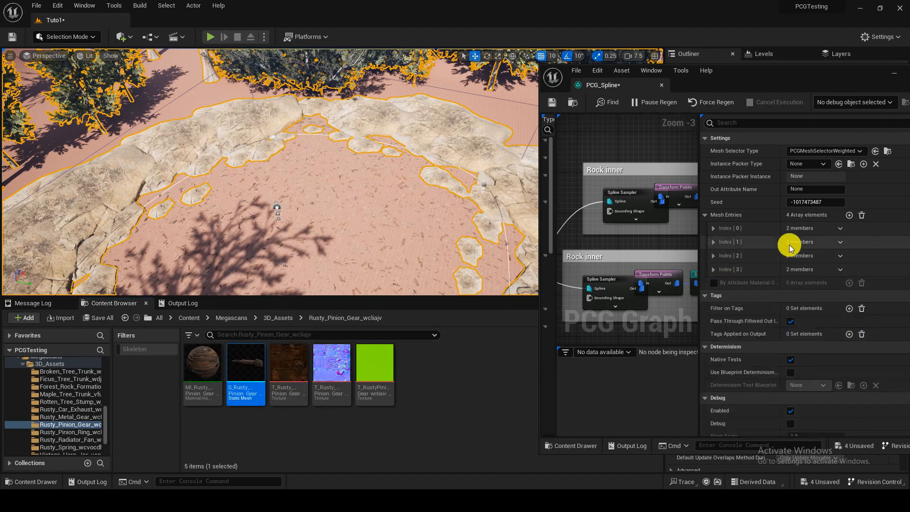
# Step: Add three more mesh entries and assign the Rusty_Pinion_Ring static mesh from 3D_Assets to Index 4
pyautogui.click(849, 215)
pyautogui.click(848, 214)
pyautogui.click(849, 215)
pyautogui.click(712, 283)
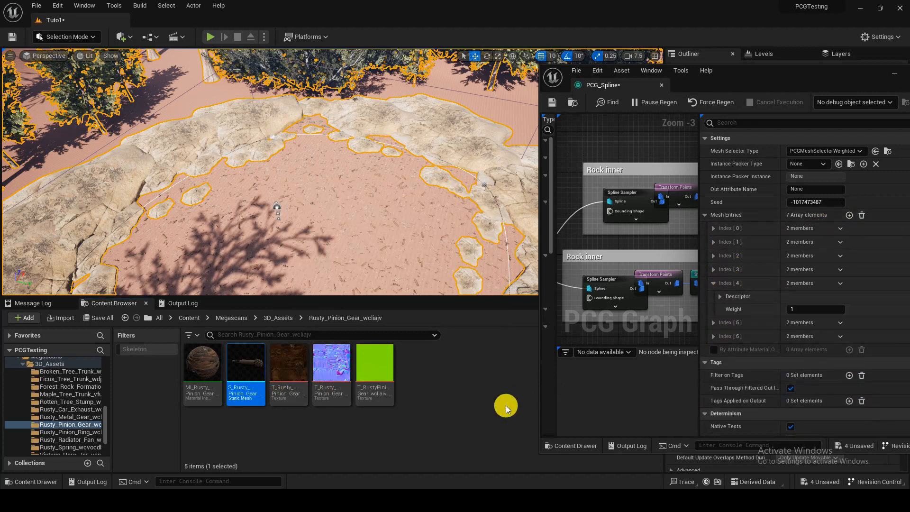
pyautogui.hotkey('alt', 'Left')
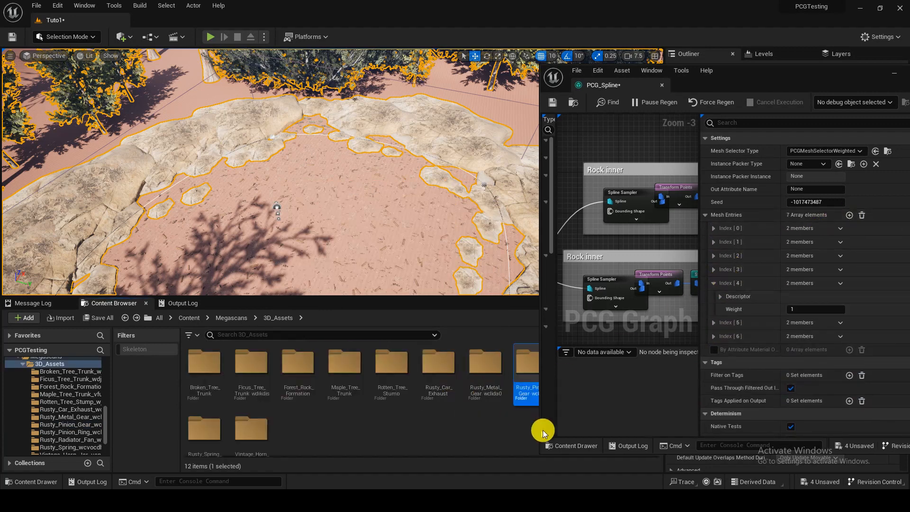
pyautogui.moveTo(540, 428); pyautogui.dragTo(649, 420)
pyautogui.doubleClick(579, 363)
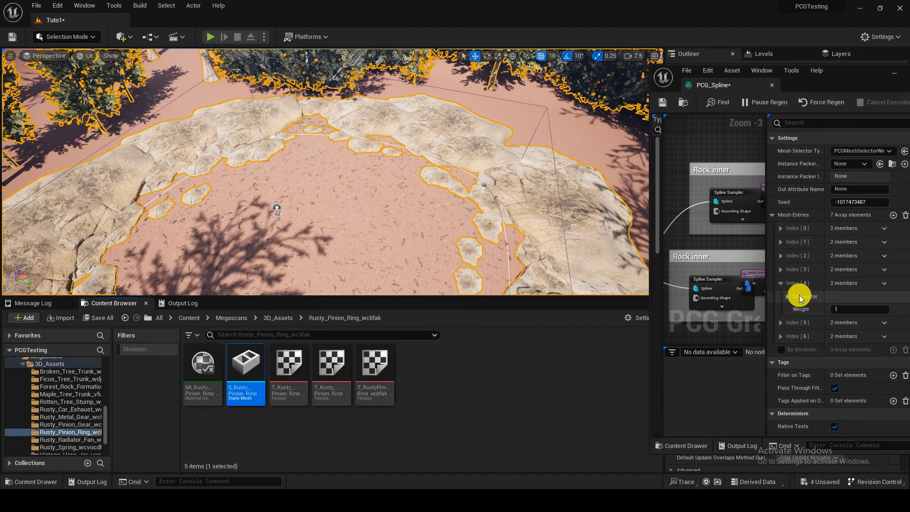
pyautogui.click(787, 297)
pyautogui.click(864, 335)
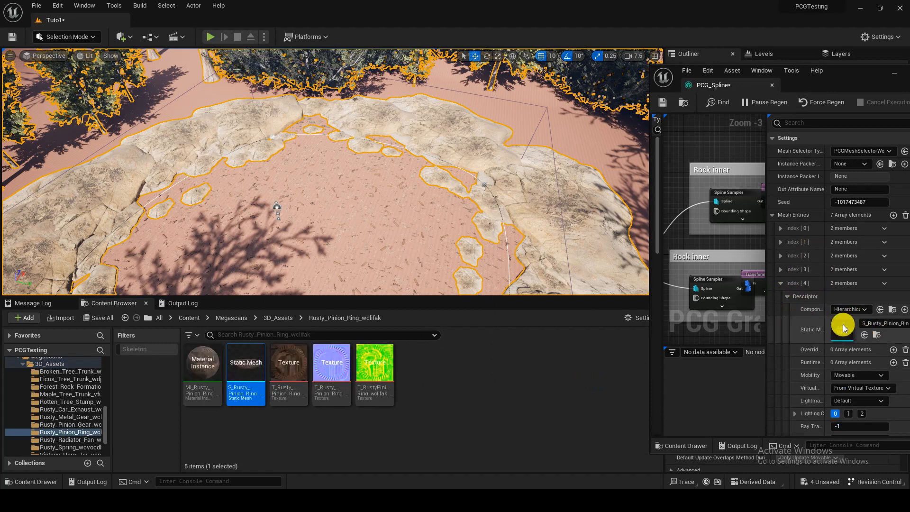
pyautogui.click(780, 284)
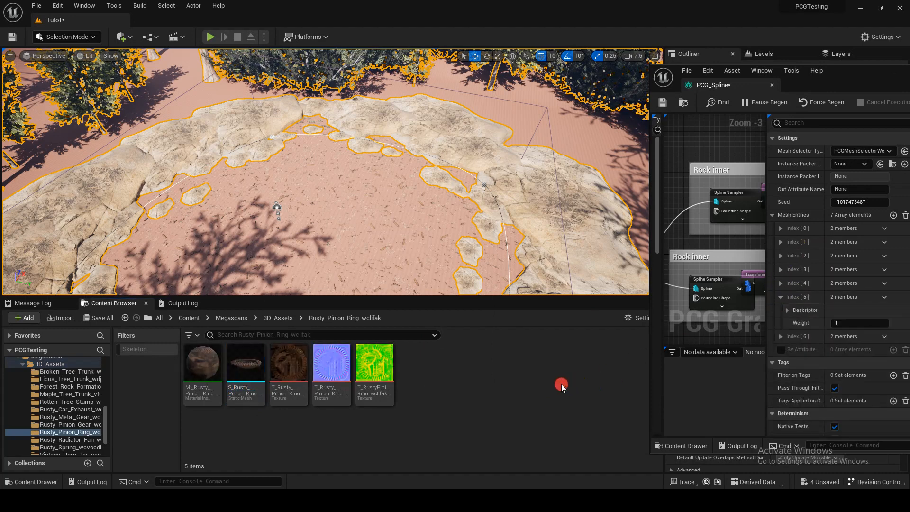
# Step: Assign the Rusty_Radiator_Fan static mesh to mesh entry Index 5 and delete the unused entry Index 6
pyautogui.hotkey('alt', 'Left')
pyautogui.doubleClick(614, 388)
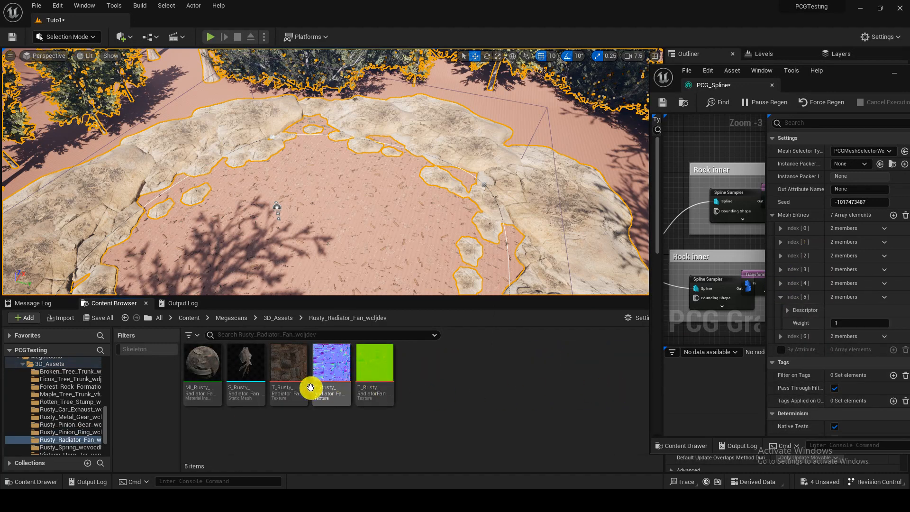
pyautogui.click(787, 309)
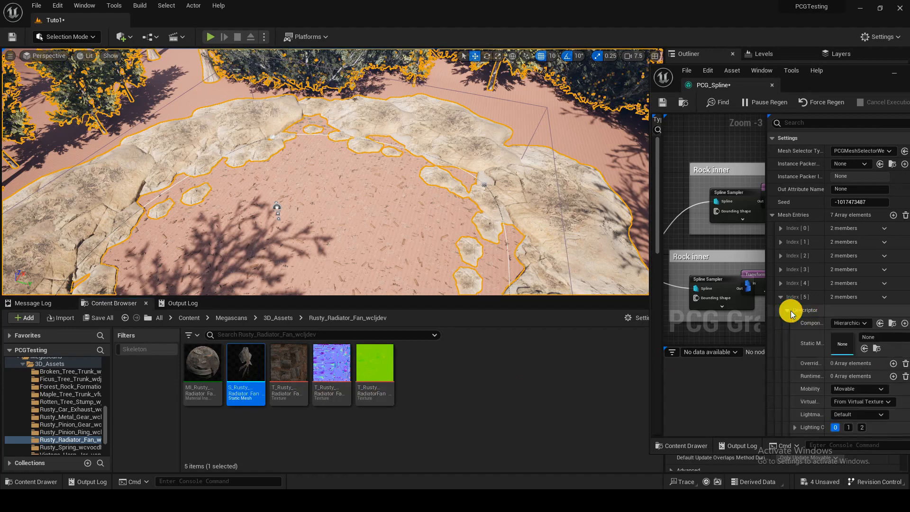
pyautogui.click(780, 297)
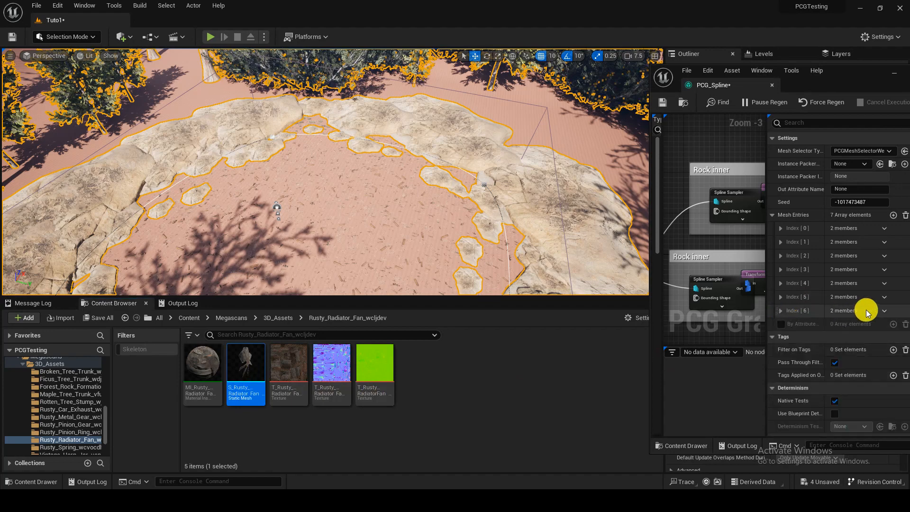
pyautogui.click(887, 335)
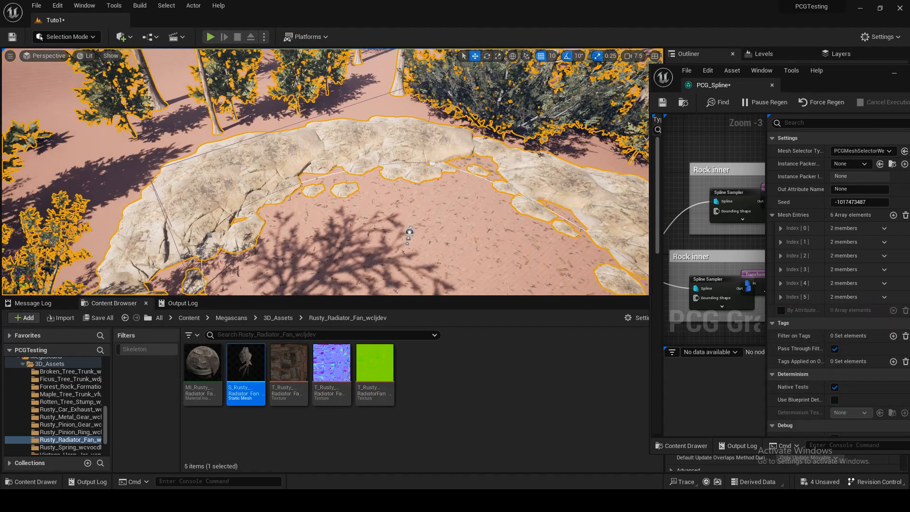
# Step: Set the Y value of Offset Max to 0 in the topmost group's Transform Points node
pyautogui.scroll(-3, 711, 189)
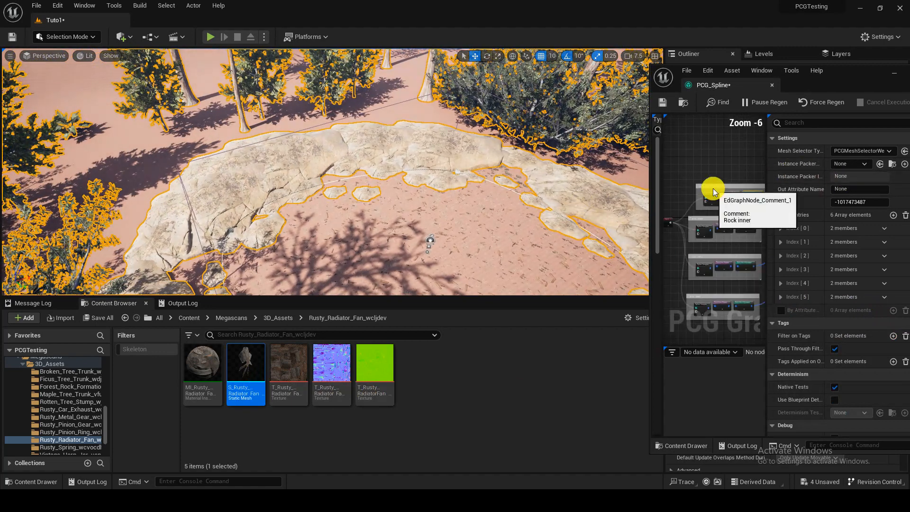
pyautogui.moveTo(649, 191); pyautogui.dragTo(578, 220)
pyautogui.click(643, 169)
pyautogui.scroll(3, 645, 189)
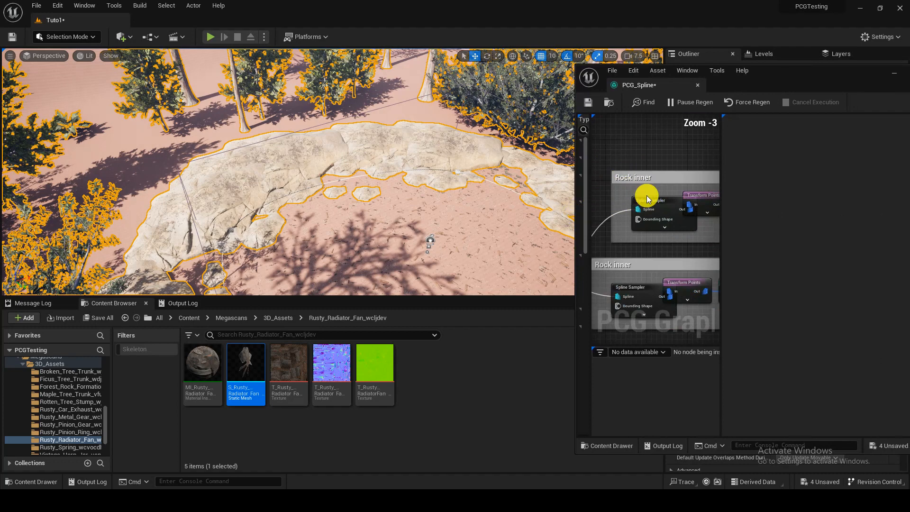
pyautogui.click(695, 197)
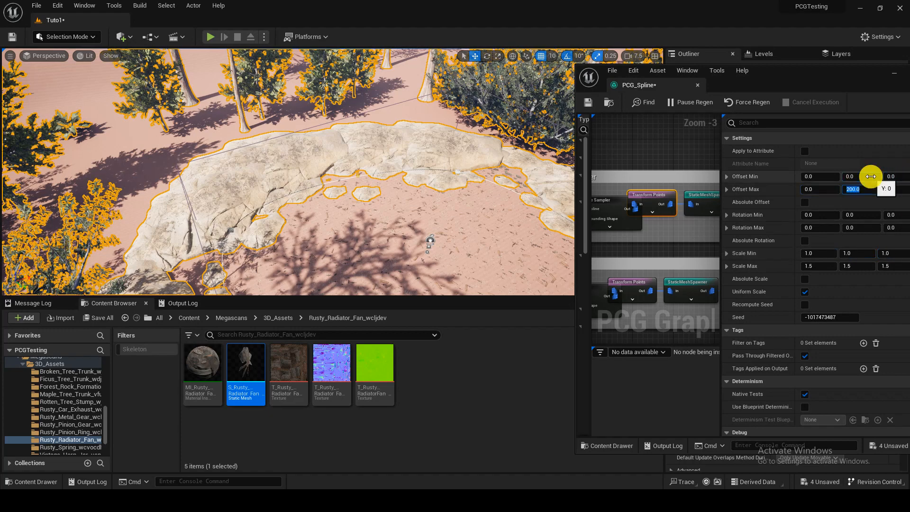
pyautogui.moveTo(421, 175)
pyautogui.mouseDown(button='right')
pyautogui.moveTo(388, 180)
pyautogui.moveTo(460, 184)
pyautogui.moveTo(412, 187)
pyautogui.mouseUp(button='right')
pyautogui.scroll(-1, 448, 180)
pyautogui.moveTo(633, 240); pyautogui.dragTo(593, 240, button='right')
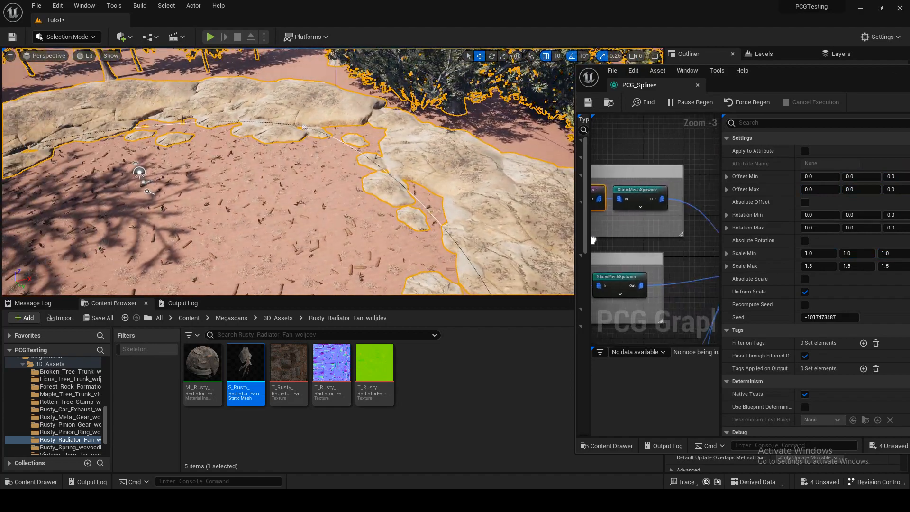
# Step: Set the Y value of Offset Min to -600 in the topmost Rock inner group's Transform Points node
pyautogui.click(632, 196)
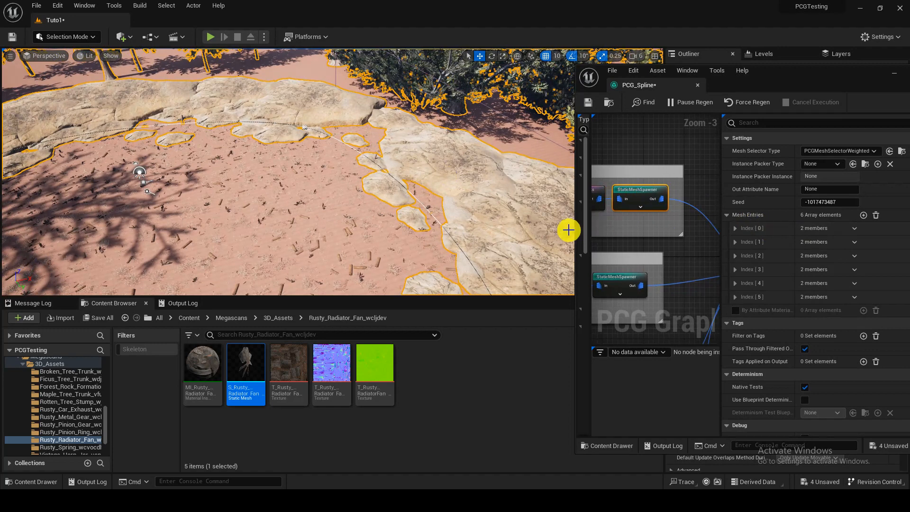
pyautogui.moveTo(575, 228); pyautogui.dragTo(464, 237)
pyautogui.moveTo(529, 235); pyautogui.dragTo(624, 279, button='right')
pyautogui.moveTo(576, 245); pyautogui.dragTo(555, 245)
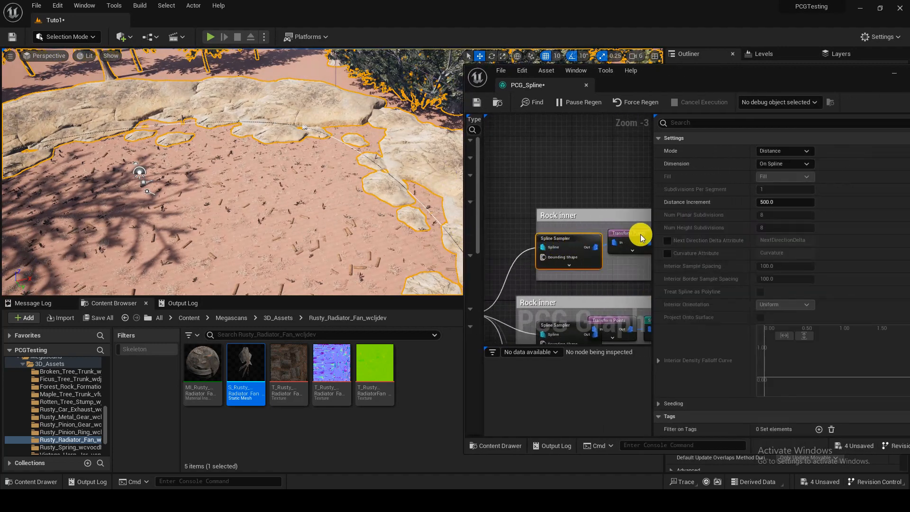
pyautogui.click(642, 234)
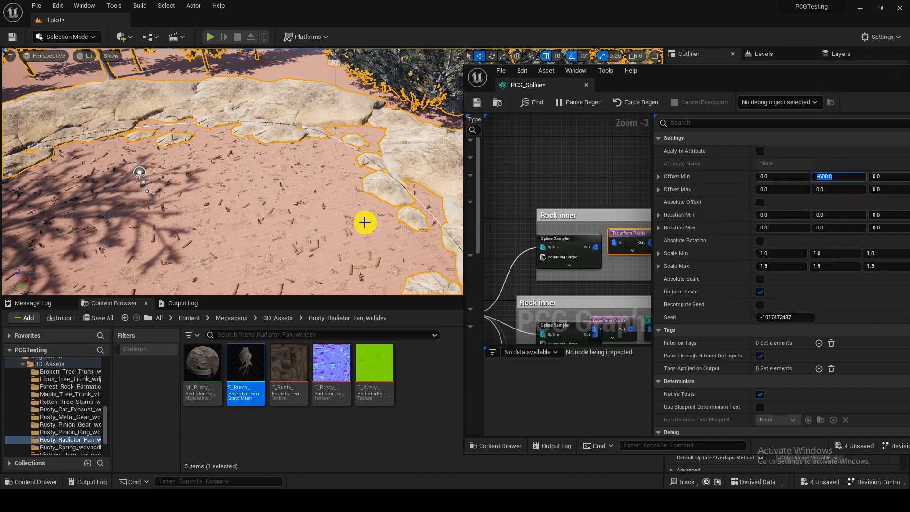
pyautogui.press('w')
pyautogui.moveTo(365, 222); pyautogui.dragTo(404, 203, button='right')
pyautogui.press('s')
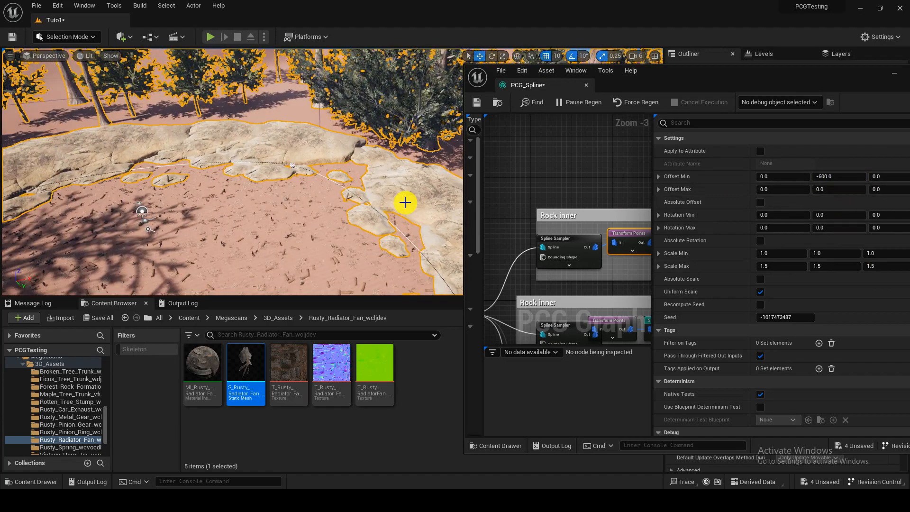
# Step: Set the Distance Increment of the topmost group's Spline Sampler to 100, 50 and finally 20
pyautogui.click(576, 242)
pyautogui.write('100')
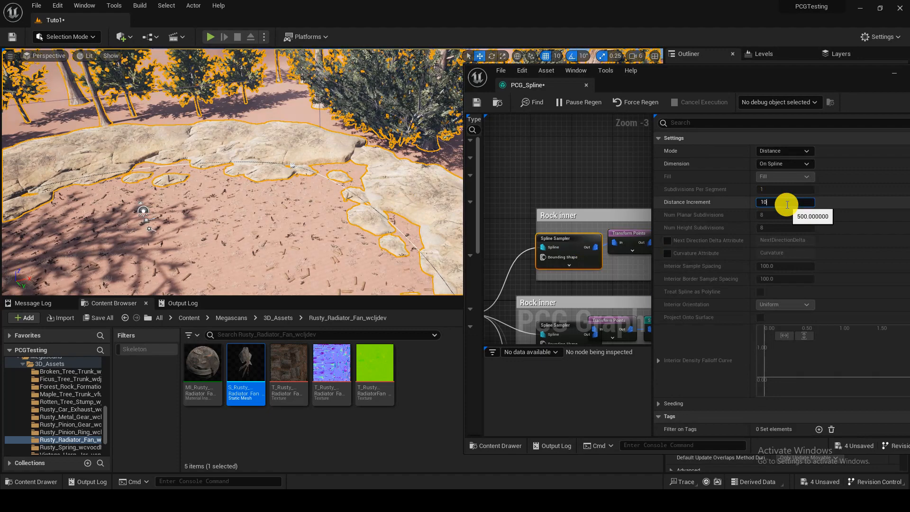
pyautogui.press('Return')
pyautogui.moveTo(456, 210); pyautogui.dragTo(456, 223, button='right')
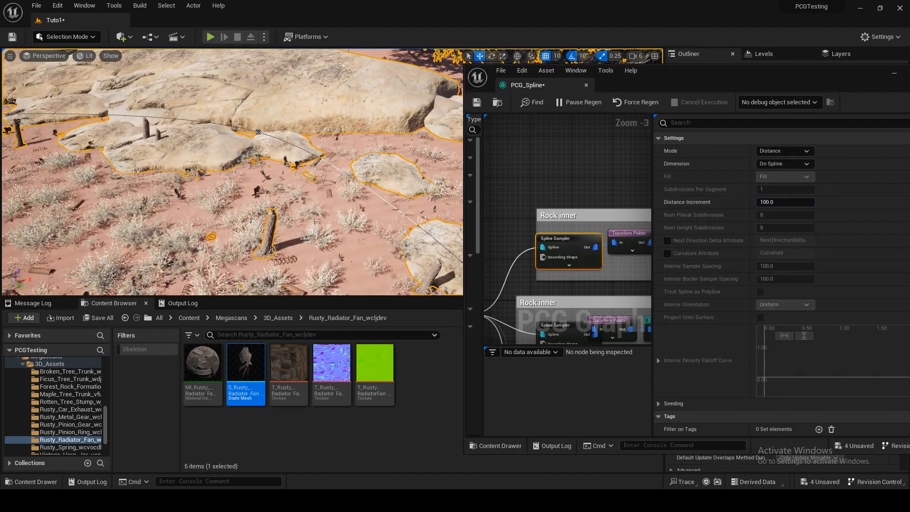
pyautogui.click(802, 204)
pyautogui.write('50')
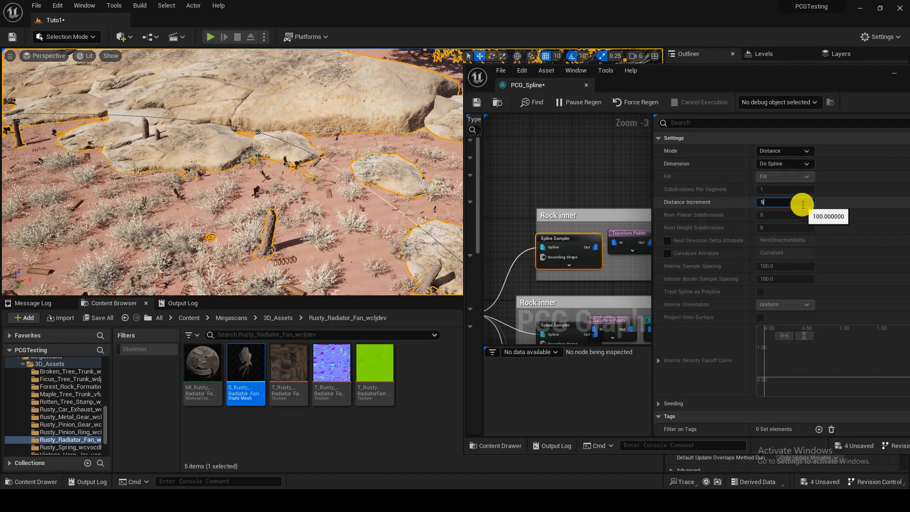
pyautogui.press('Return')
pyautogui.write('20')
pyautogui.press('Return')
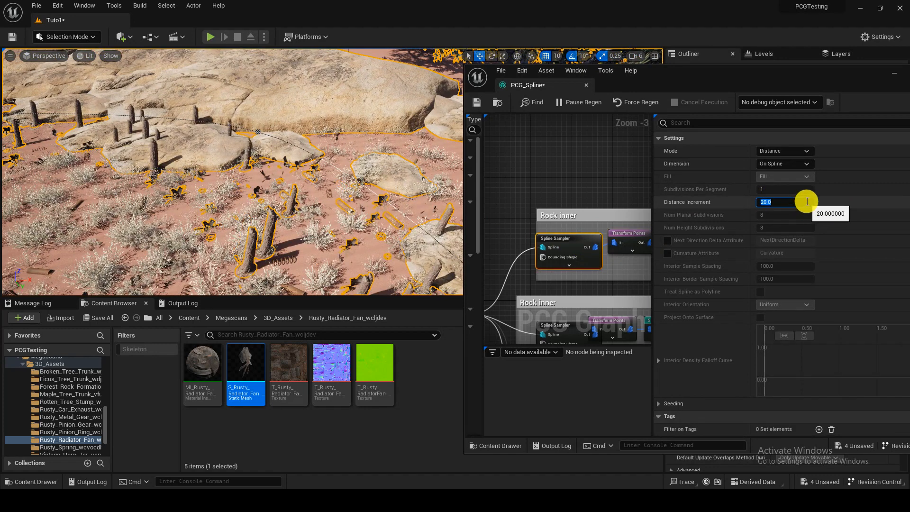
# Step: Set Scale Max to 3 in the topmost group's Transform Points node and save the graph
pyautogui.moveTo(629, 217); pyautogui.dragTo(575, 203, button='right')
pyautogui.click(591, 223)
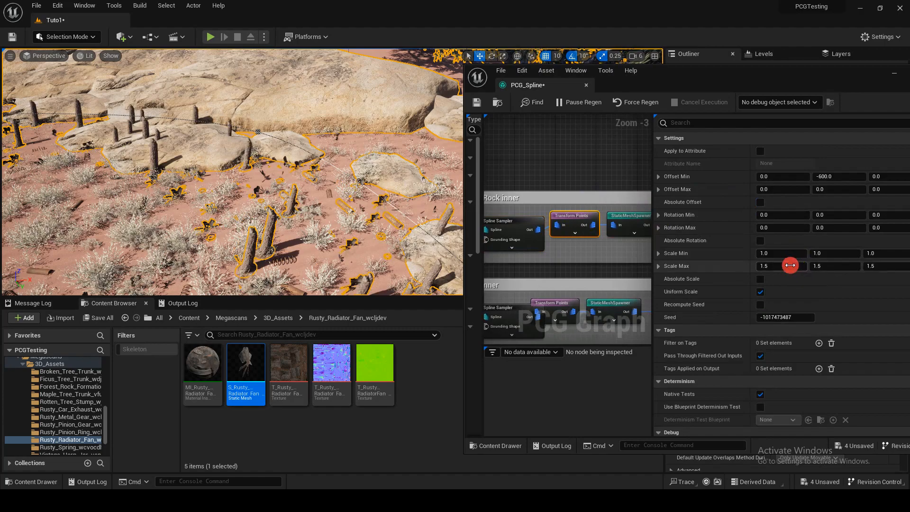
pyautogui.click(790, 265)
pyautogui.write('3')
pyautogui.press('Return')
pyautogui.moveTo(350, 180); pyautogui.dragTo(389, 208, button='right')
pyautogui.scroll(-2, 332, 194)
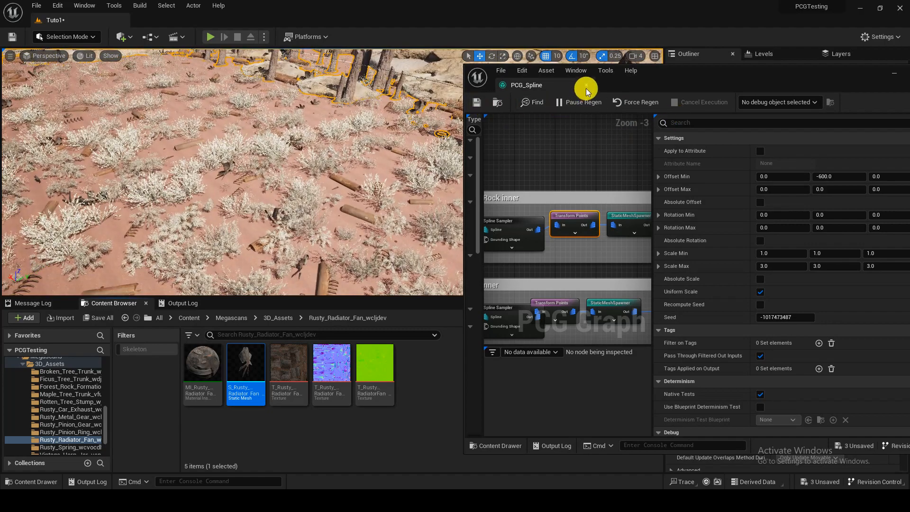
# Step: Close the PCG_Spline graph and play the level in the full-screen viewport to examine the scattered debris
pyautogui.click(446, 119)
pyautogui.moveTo(446, 119); pyautogui.dragTo(441, 181, button='right')
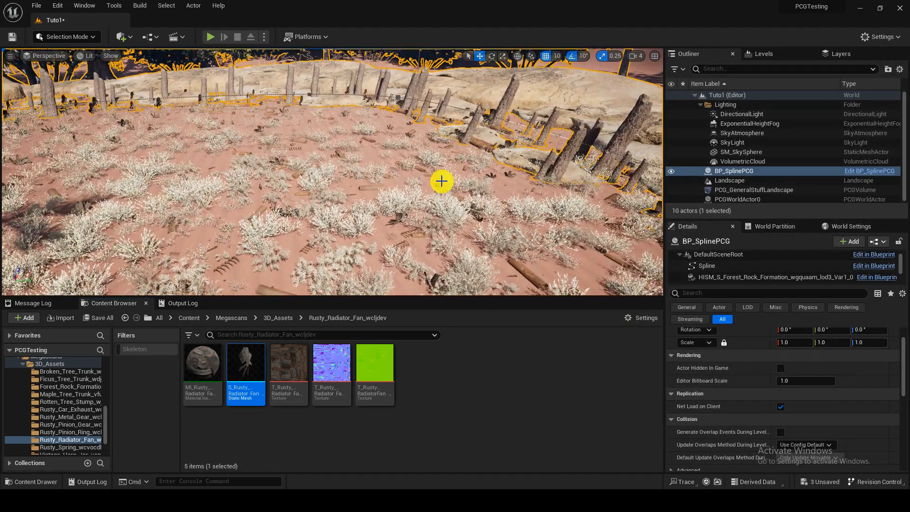
pyautogui.press('F11')
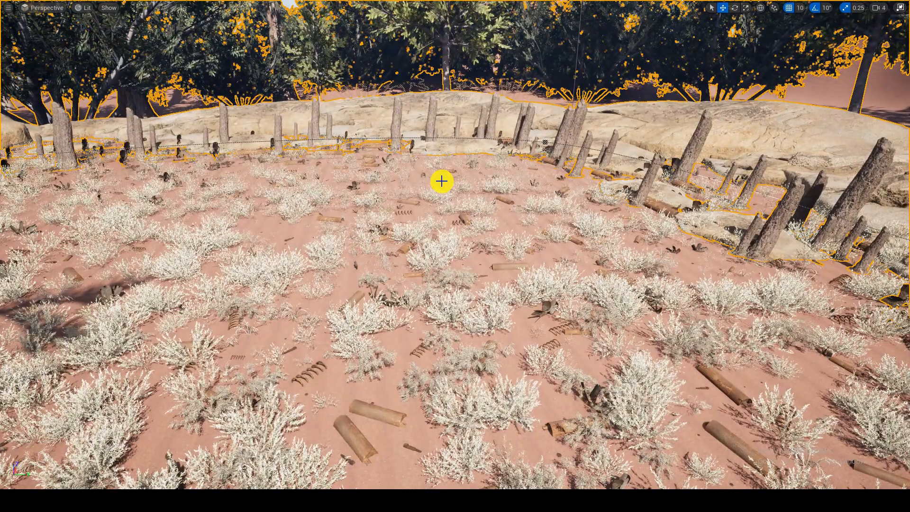
pyautogui.hotkey('alt', 'p')
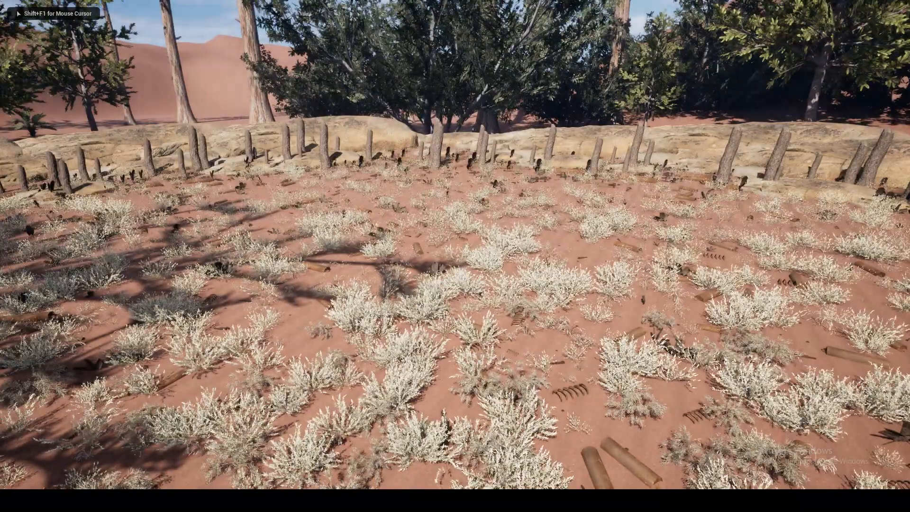